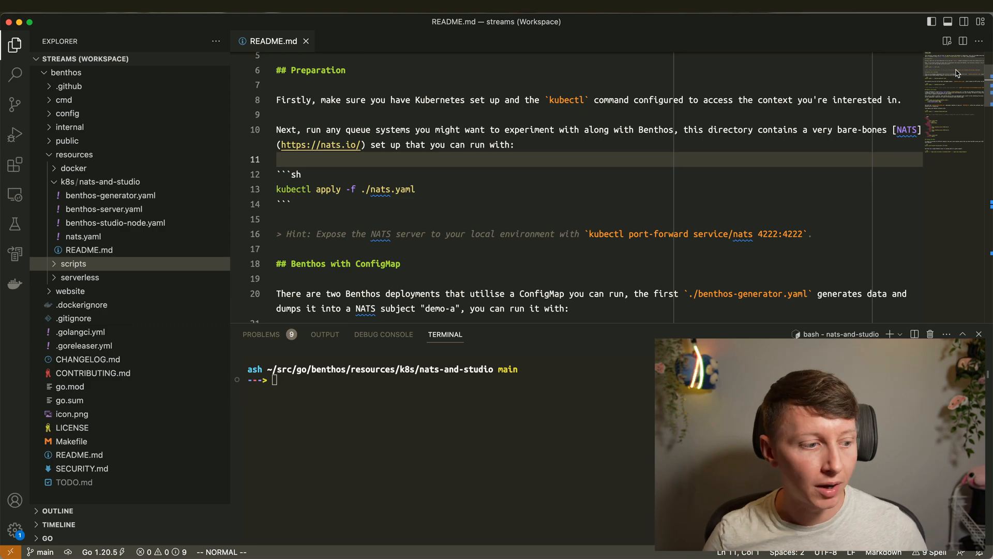
- Look over the kubectl apply commands in the README's Preparation section
click(475, 191)
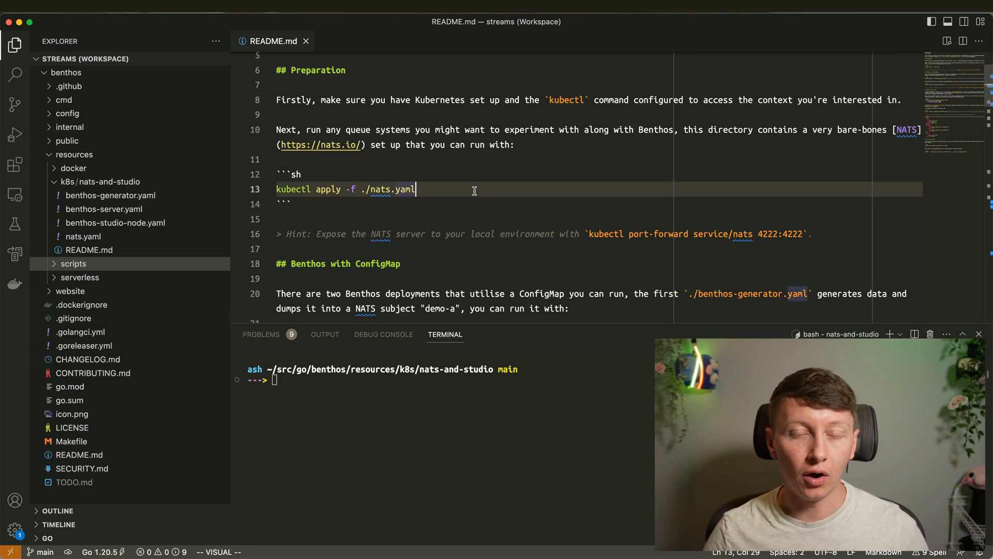
click(375, 177)
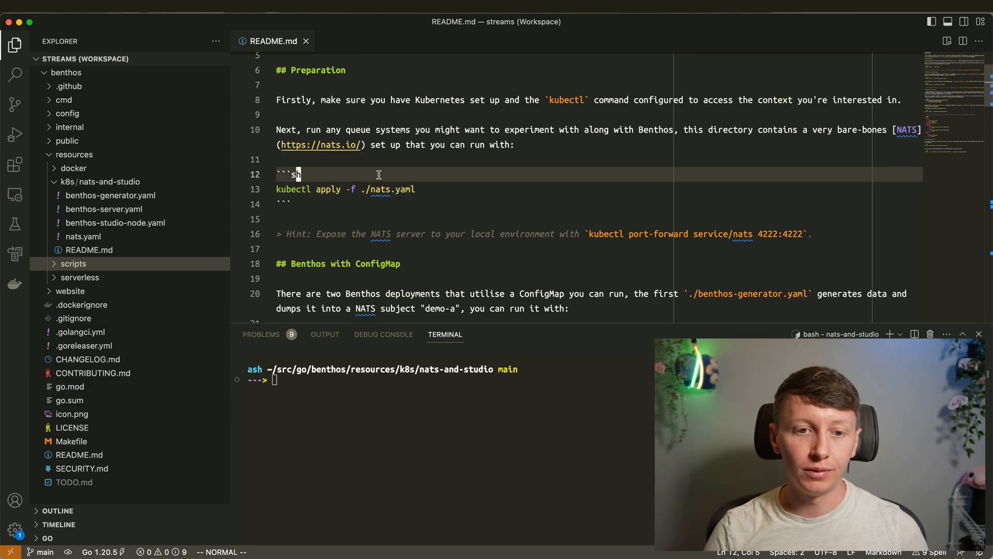
click(433, 190)
scroll(462, 199, down, 4)
drag(956, 81, 956, 79)
scroll(956, 79, up, 4)
click(377, 156)
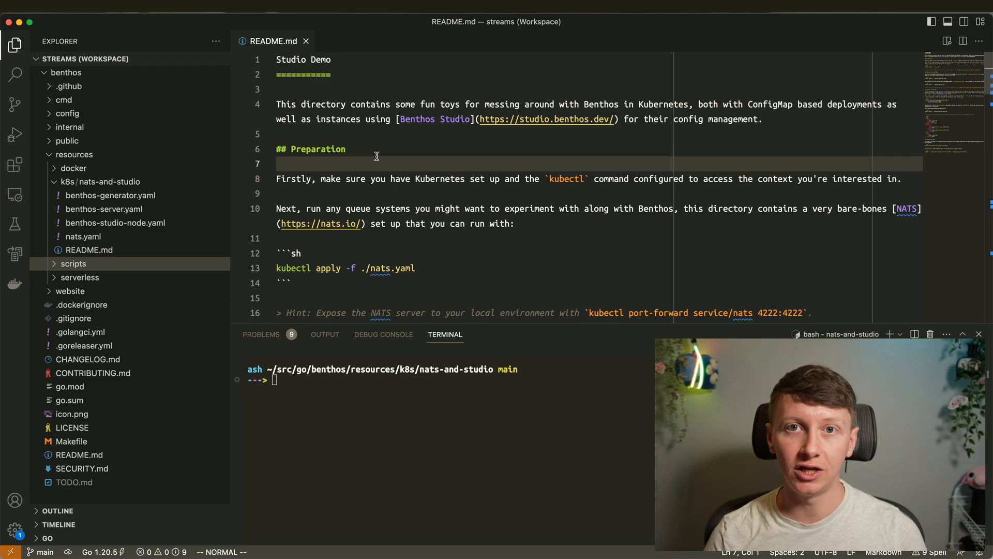
scroll(930, 92, down, 3)
scroll(931, 92, up, 3)
click(321, 92)
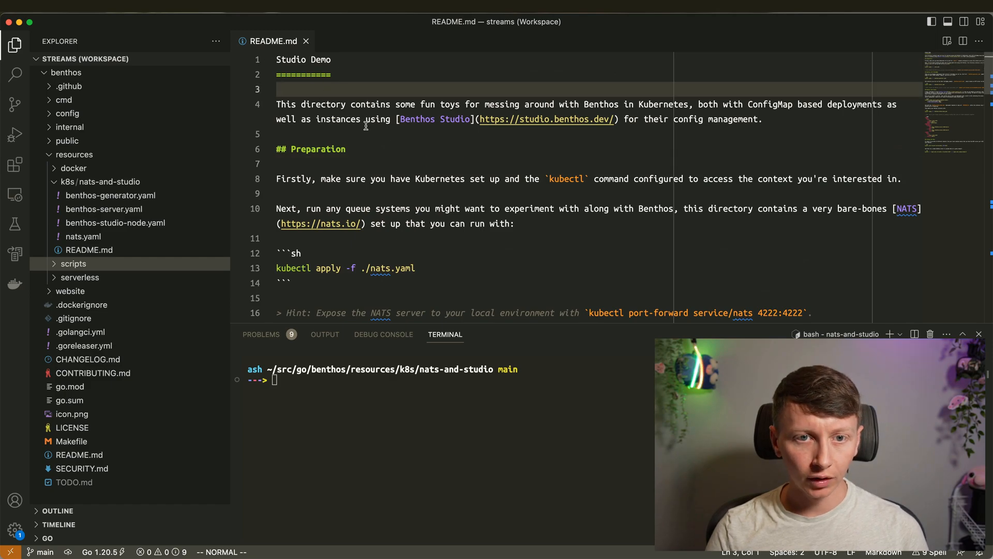
scroll(941, 51, down, 3)
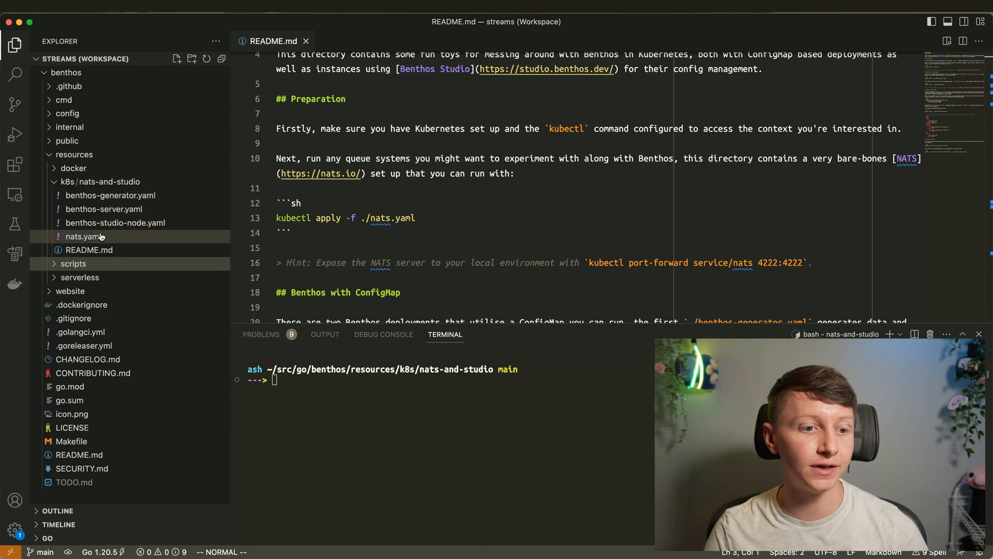
- Run kubectl apply for nats.yaml in the terminal to create the NATS deployment and service
drag(277, 216, 417, 217)
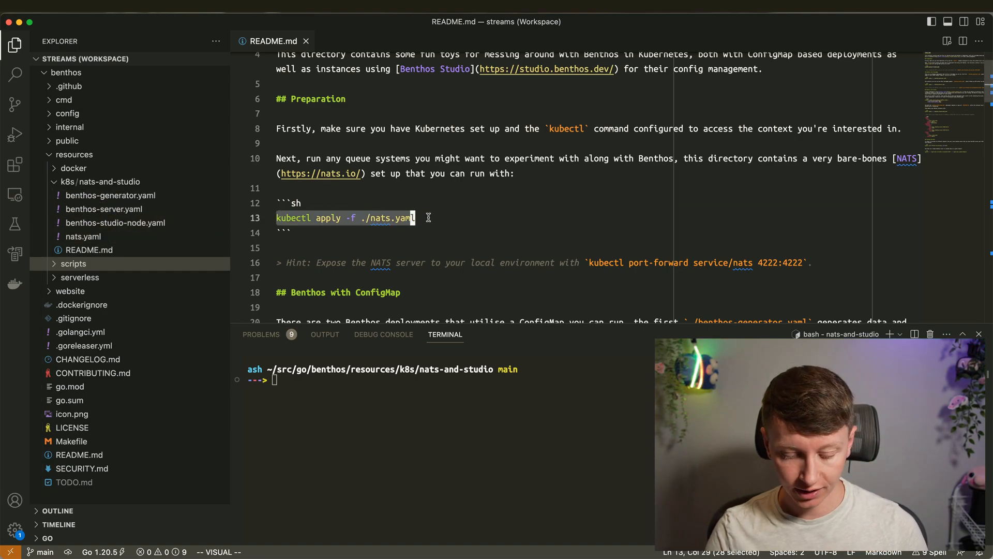
key(super+c)
click(492, 398)
key(super+v)
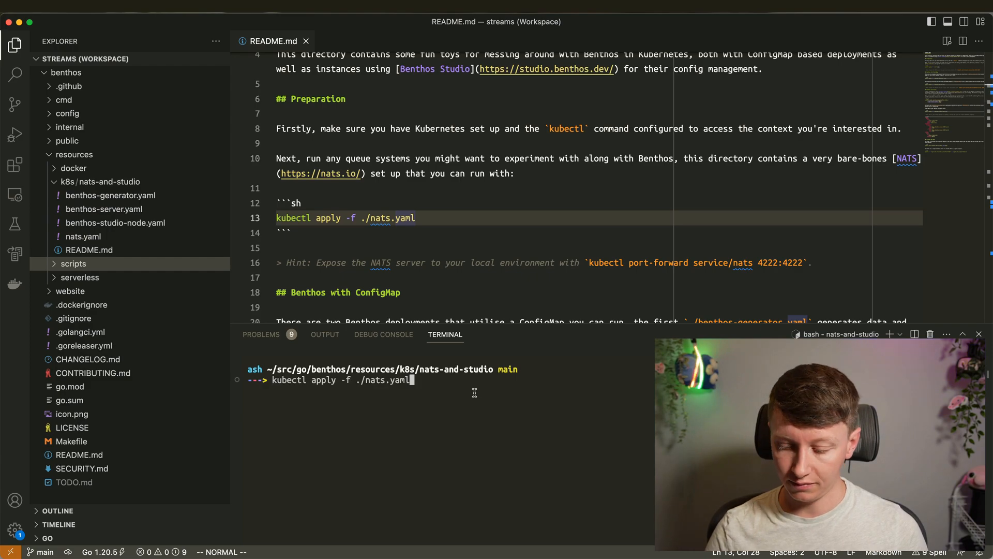
key(Return)
- Run kubectl apply for benthos-generator.yaml to create the generator configmap and deployment
scroll(434, 238, down, 5)
click(510, 162)
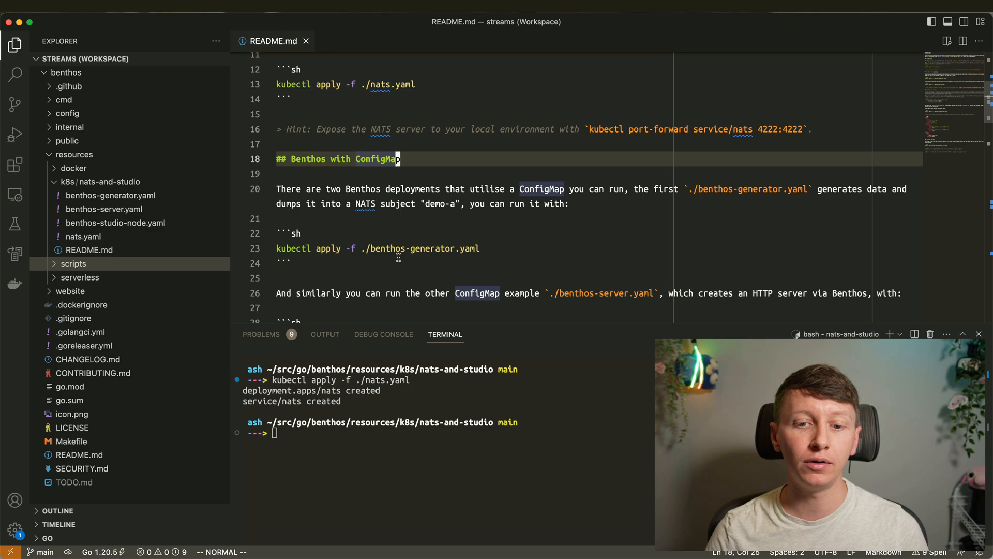
drag(278, 249, 495, 244)
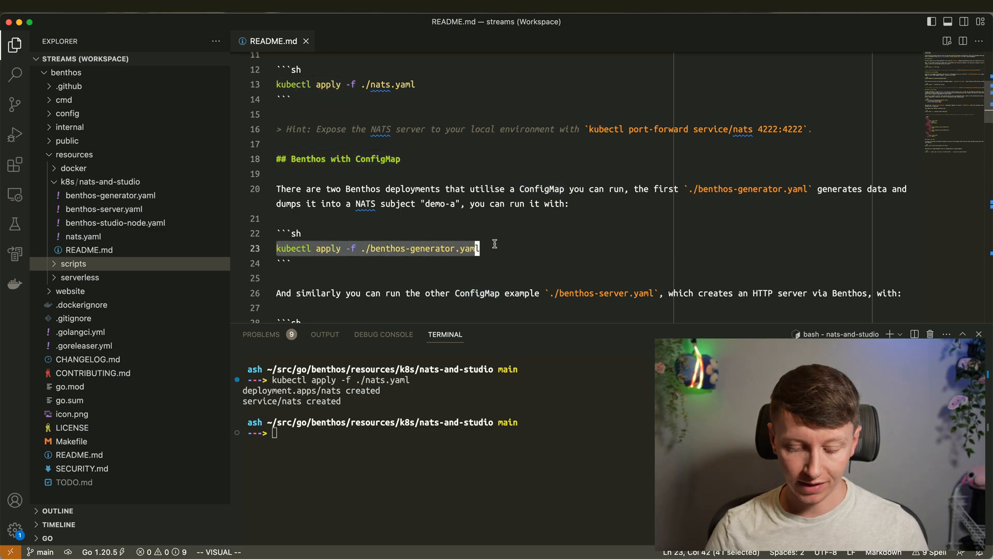
key(super+c)
click(506, 411)
key(super+v)
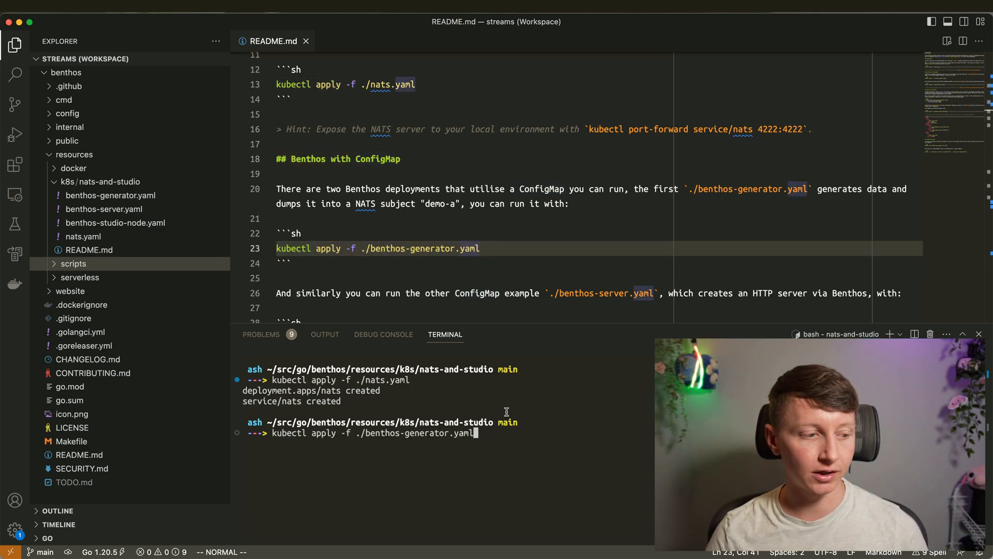
key(Return)
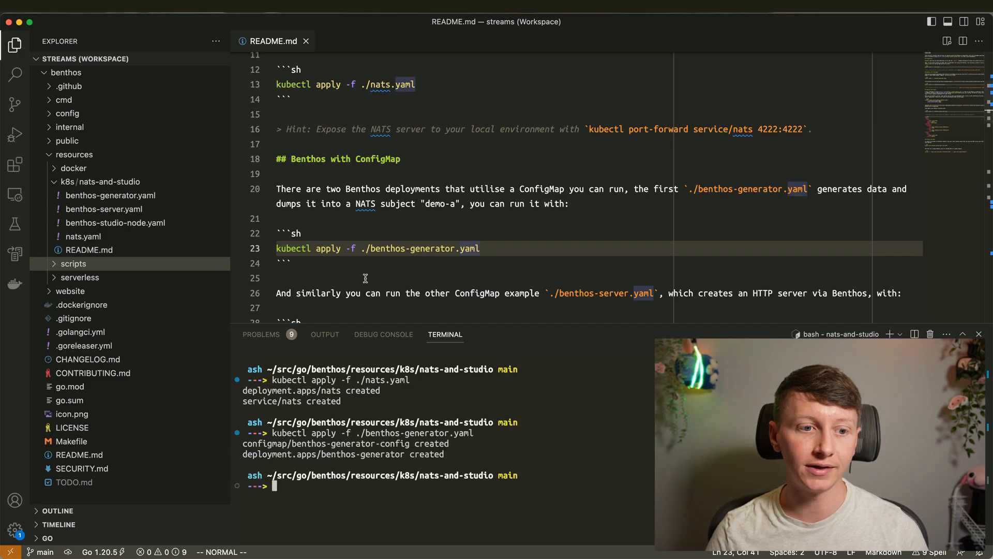
click(110, 196)
- Review the generator's 1s generate input with root.id mapping and its NATS demo-a output, then return to README
mouse_move(959, 62)
mouse_down()
mouse_move(960, 84)
mouse_move(959, 63)
mouse_up()
drag(436, 217, 306, 165)
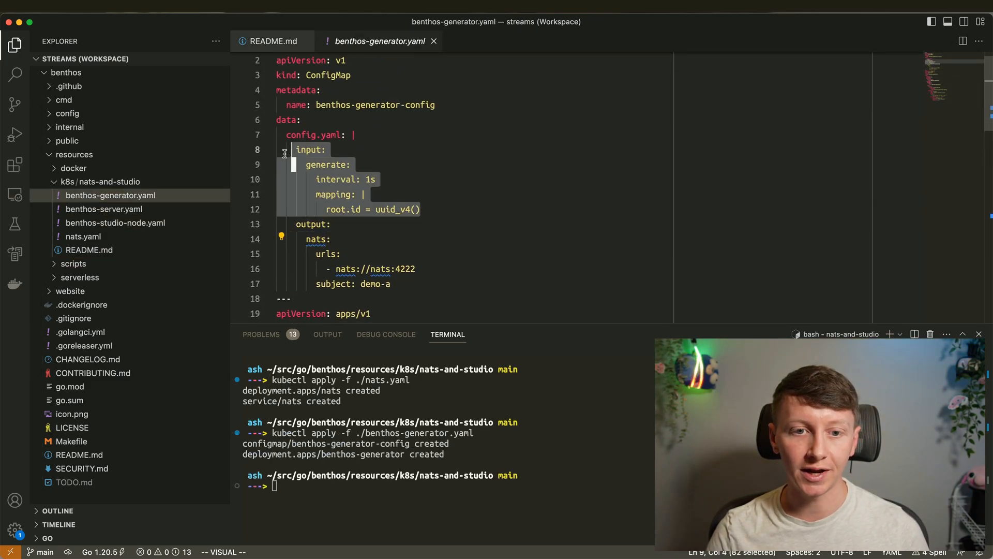
click(410, 177)
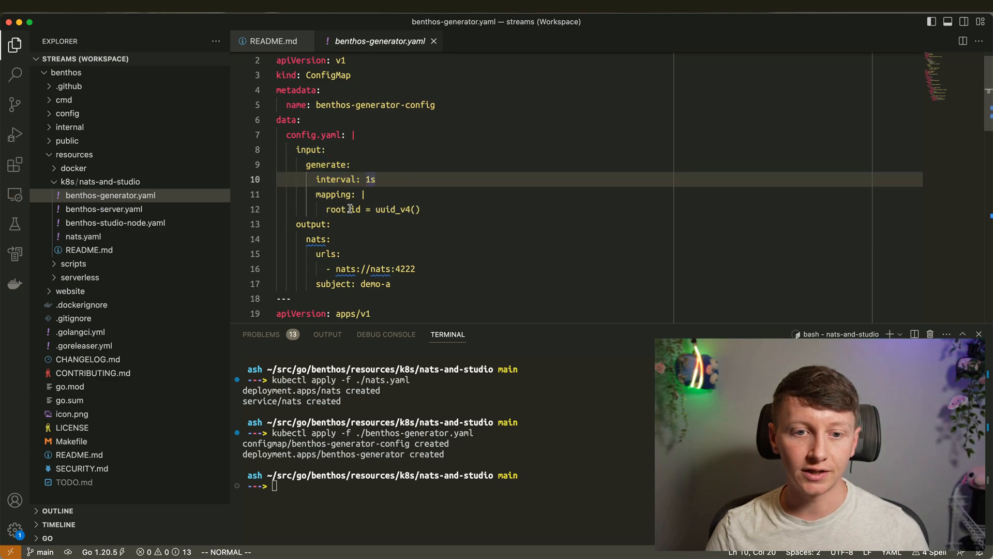
drag(351, 208, 363, 207)
click(491, 209)
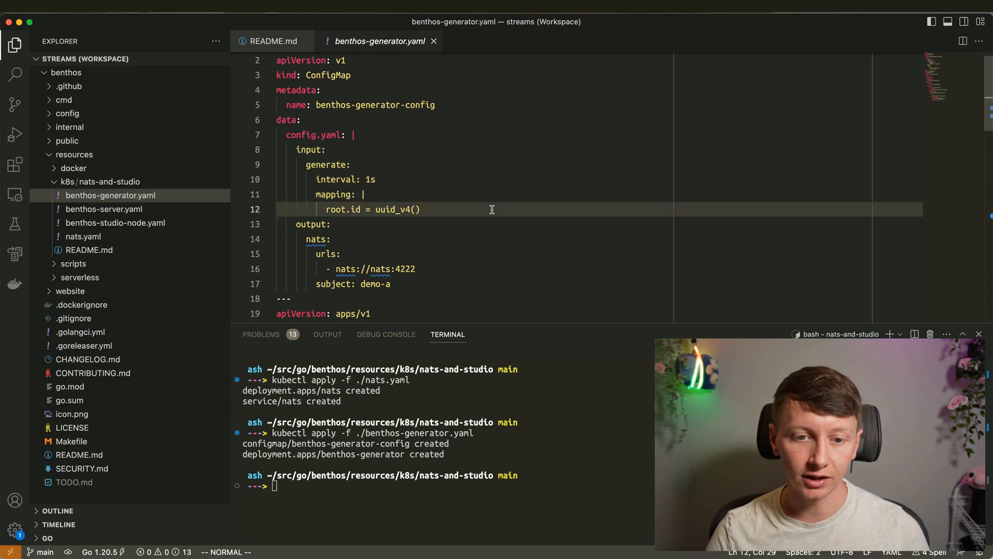
drag(391, 283, 284, 227)
drag(361, 283, 393, 287)
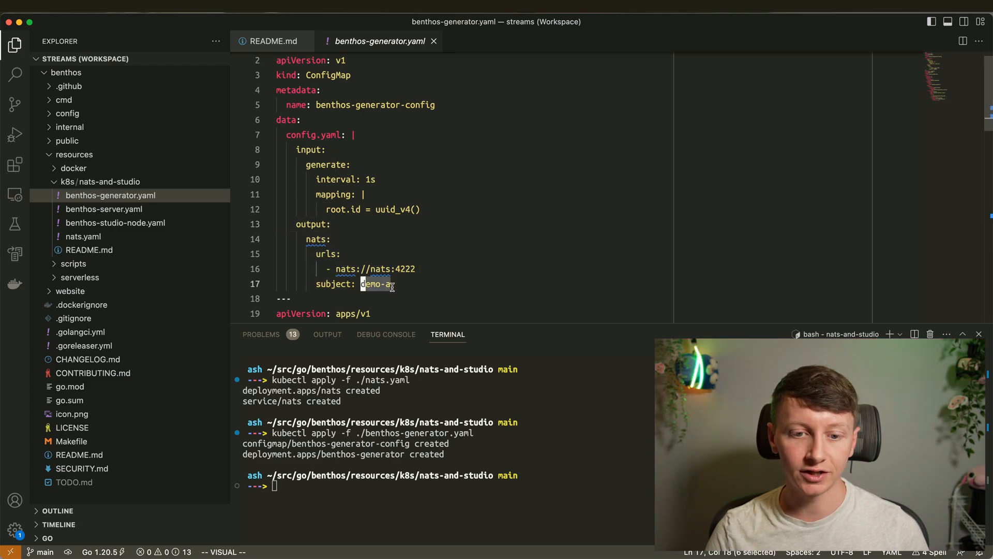
click(450, 278)
click(289, 42)
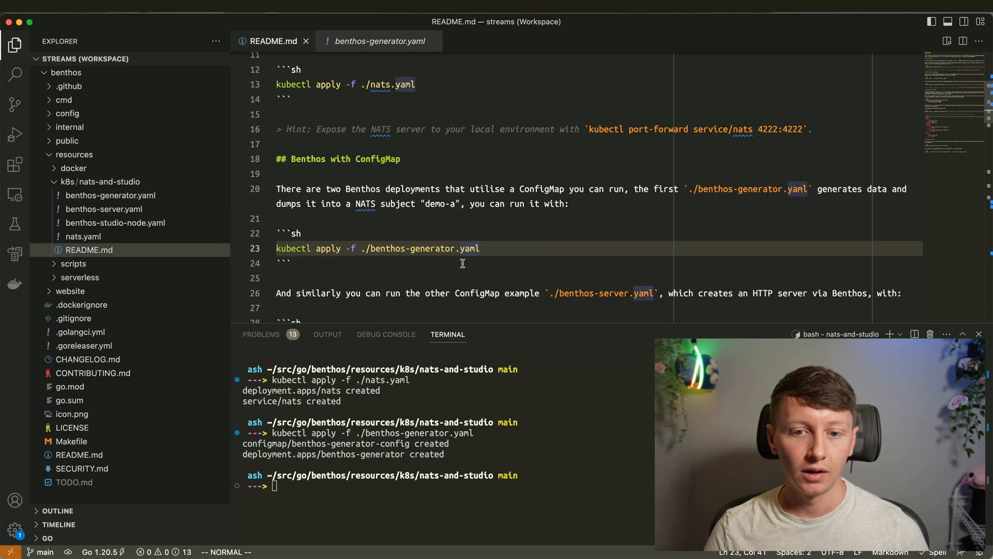
- Run kubectl apply for benthos-server.yaml to create its configmap, deployment and service
scroll(462, 263, down, 3)
drag(280, 204, 474, 209)
key(super+c)
click(552, 404)
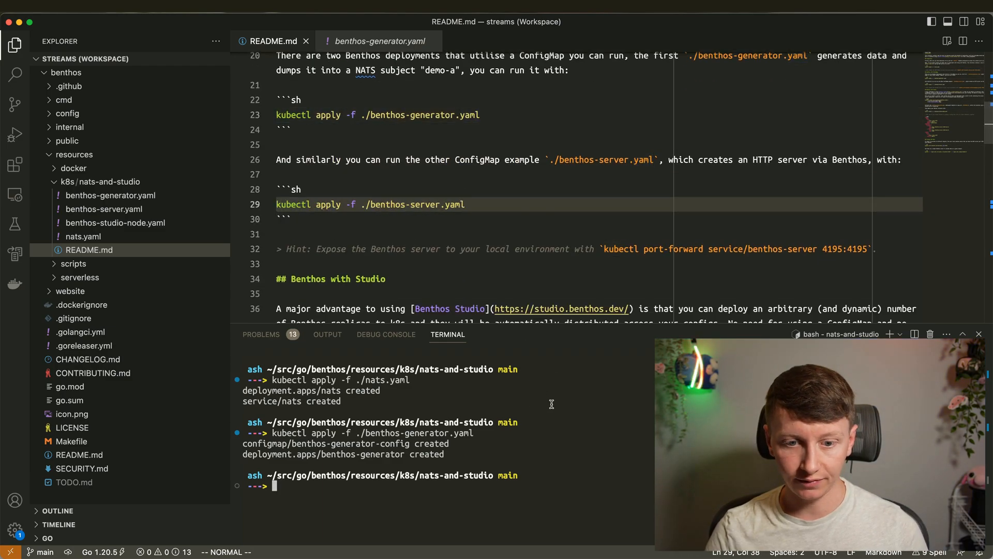
key(super+v)
key(Return)
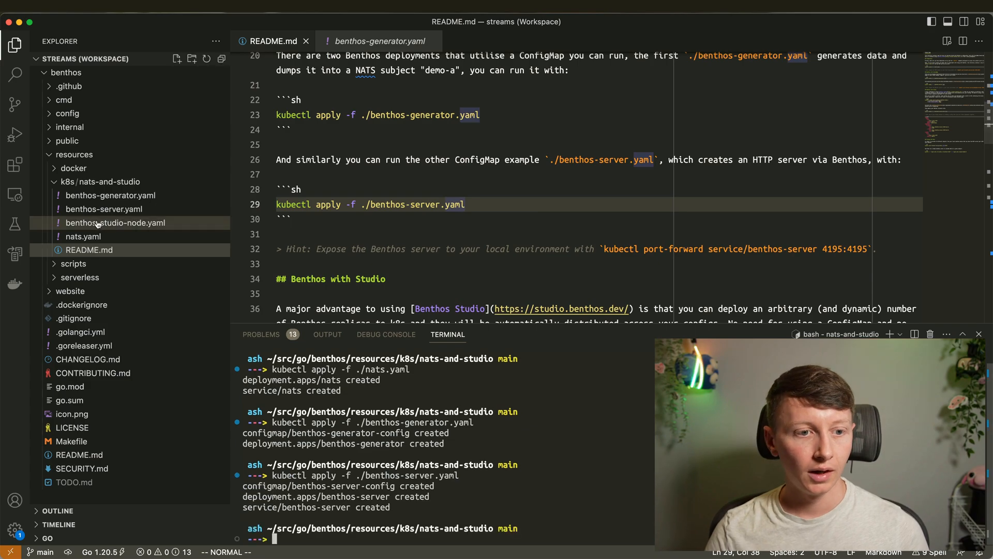
- Open benthos-server.yaml and inspect its http_server input on path /test and its output block
click(126, 211)
click(393, 161)
click(424, 116)
click(419, 101)
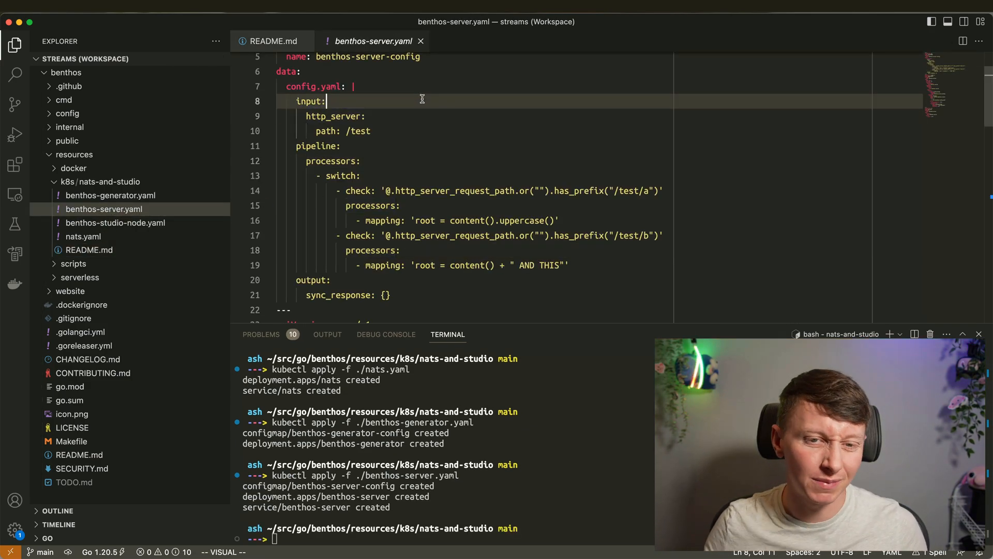
click(415, 127)
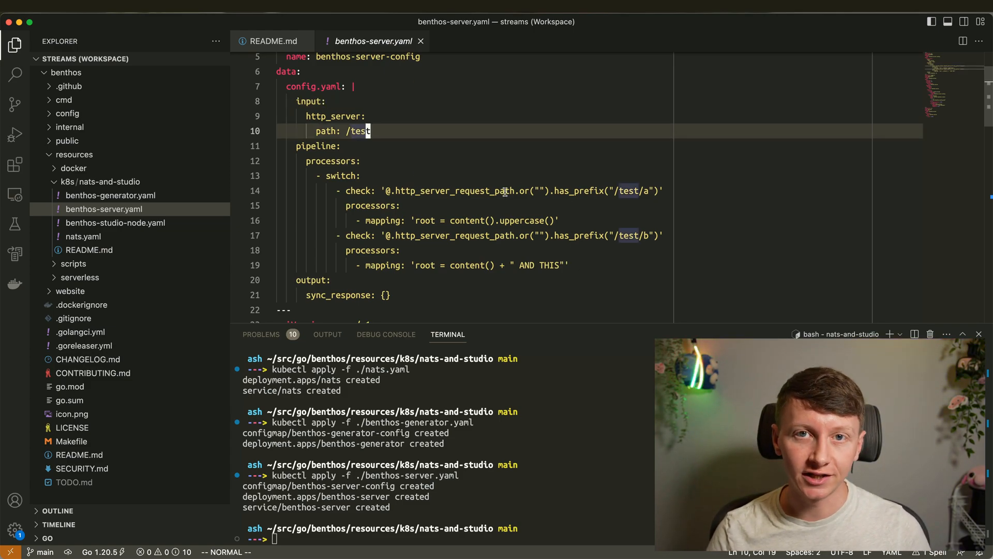
drag(381, 131, 264, 110)
click(398, 124)
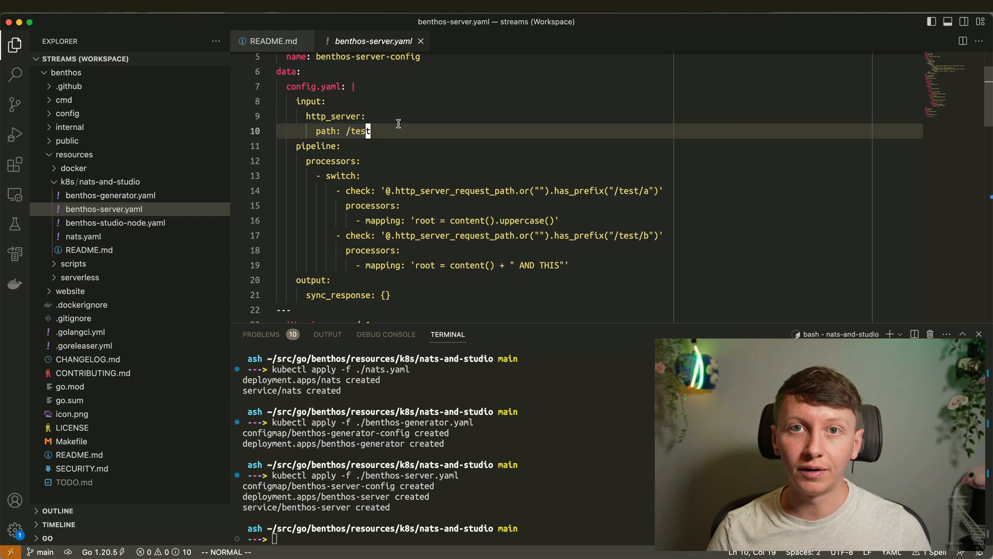
drag(403, 295, 288, 279)
click(375, 282)
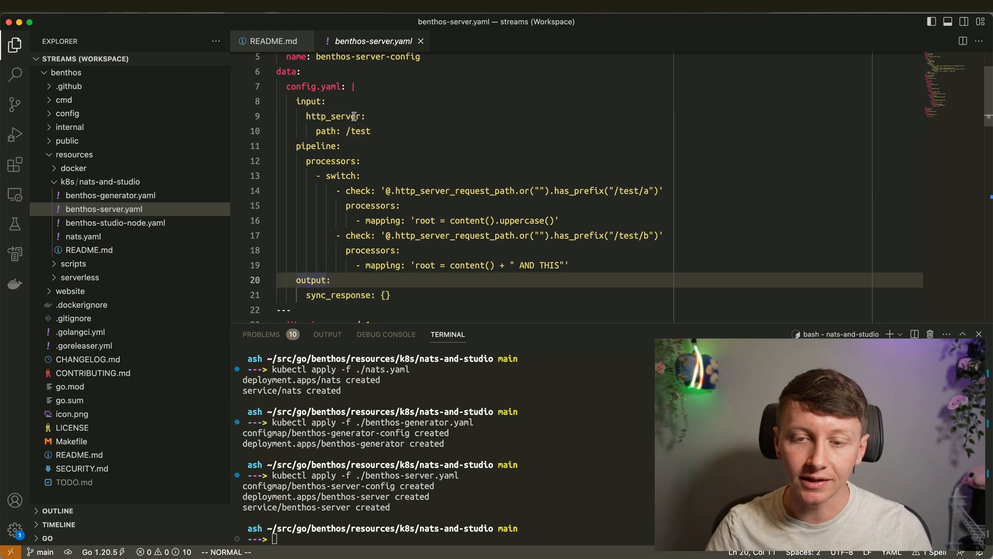
drag(346, 131, 382, 130)
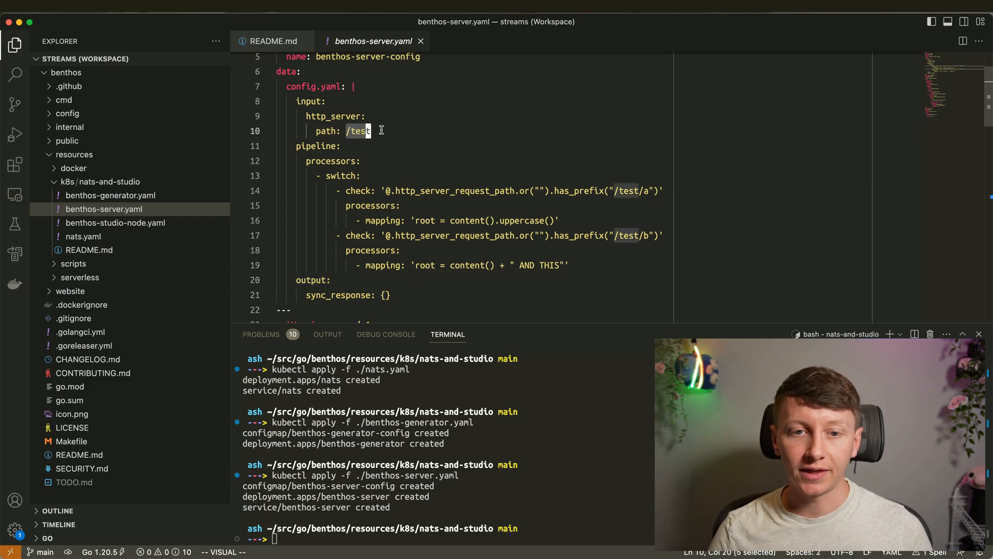
click(419, 132)
- Inspect the /test/a uppercase mapping and the /test/b 'AND THIS' mapping in the pipeline
drag(614, 189, 647, 191)
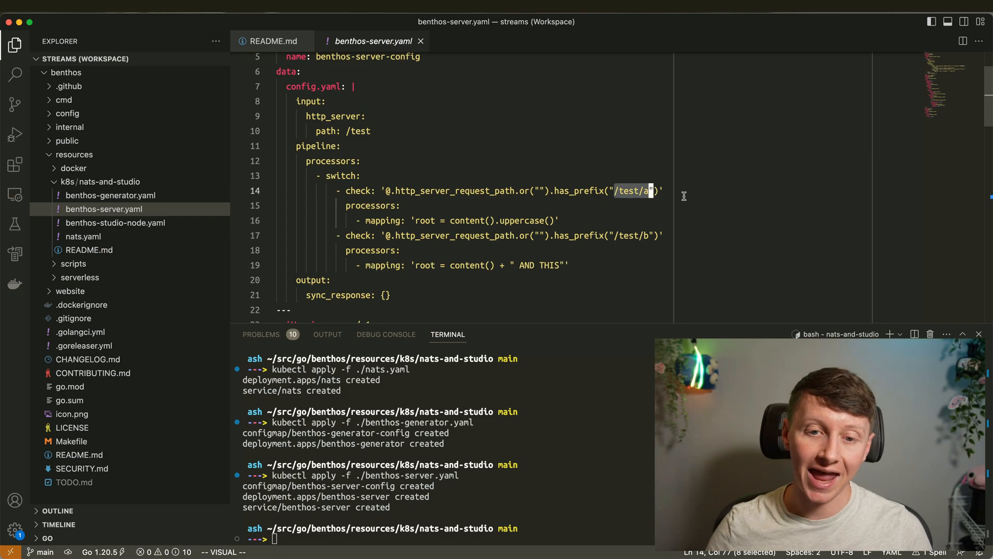
drag(366, 220, 648, 236)
click(582, 235)
click(633, 250)
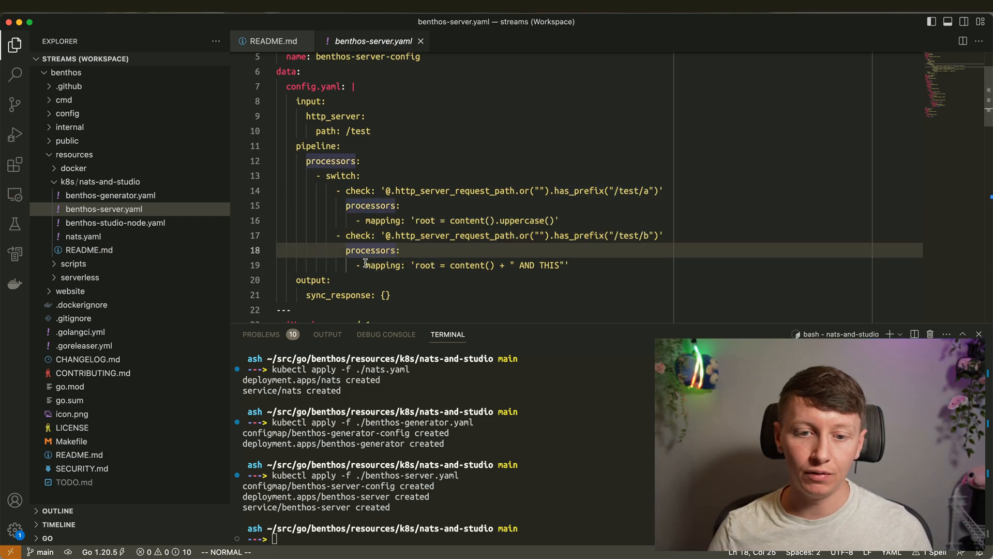
drag(366, 265, 568, 264)
click(566, 273)
drag(409, 297, 317, 136)
click(419, 148)
- Review the sync_response output and the nested and top-level processors lists, then close benthos-server.yaml
click(410, 298)
drag(411, 298, 280, 266)
click(453, 282)
click(466, 235)
click(445, 203)
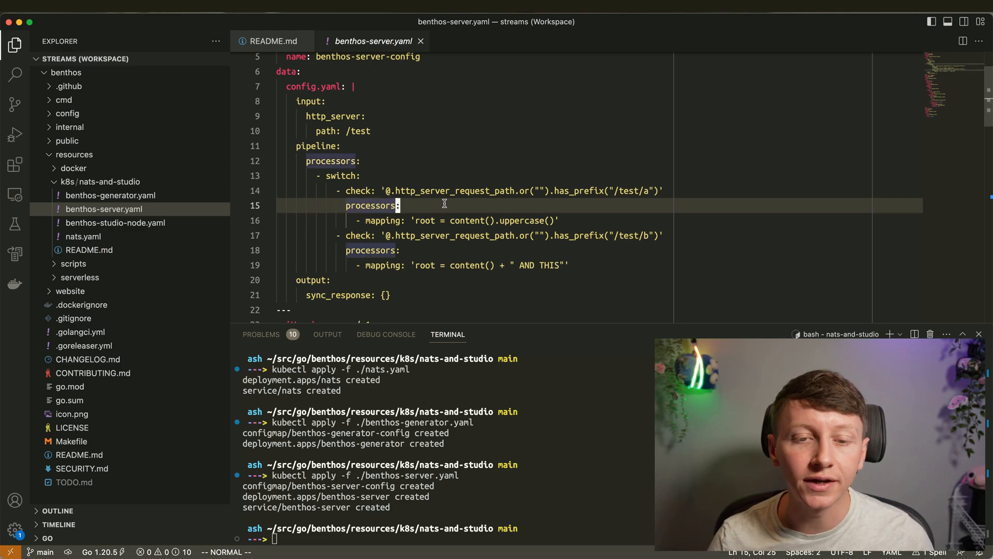
click(393, 161)
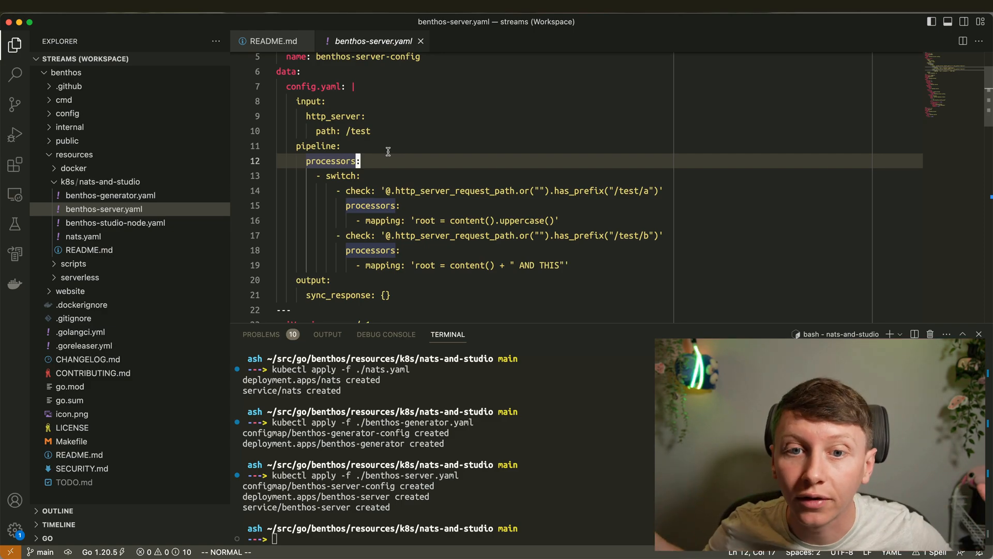
scroll(389, 150, up, 2)
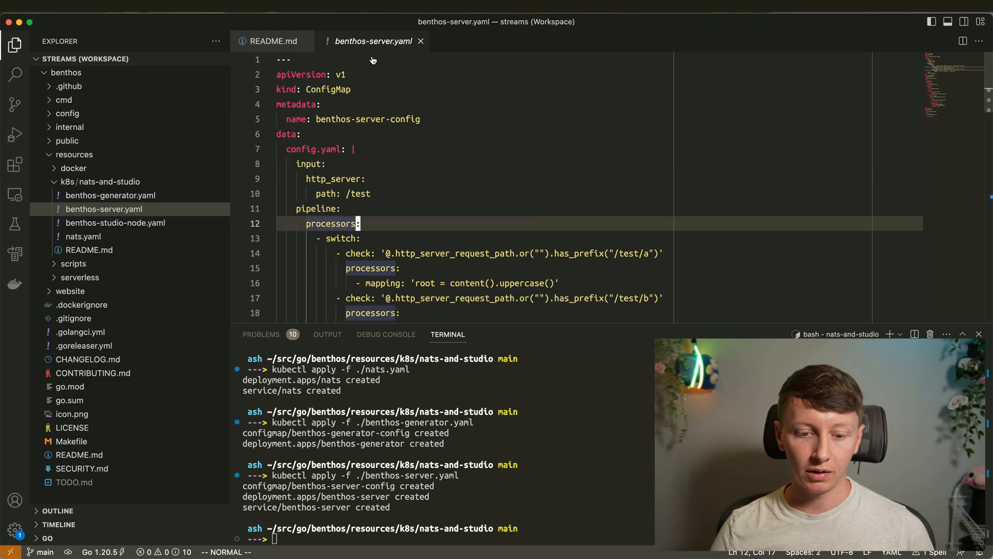
click(420, 41)
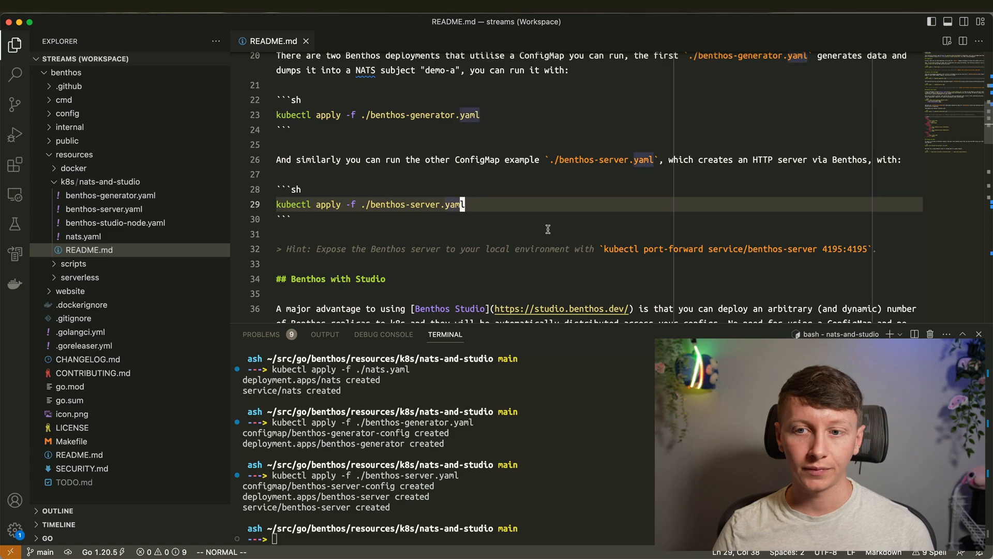
- Run kubectl get pods to confirm all three pods are Running
scroll(540, 228, down, 3)
scroll(559, 227, up, 6)
scroll(561, 184, up, 2)
click(268, 536)
text(kubectl get pods)
key(Return)
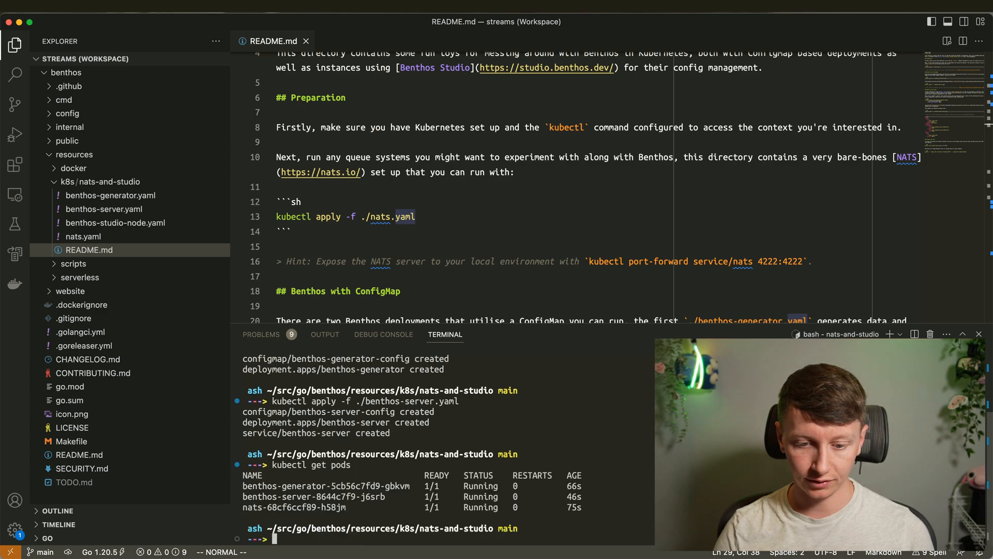
drag(587, 511, 263, 480)
click(409, 468)
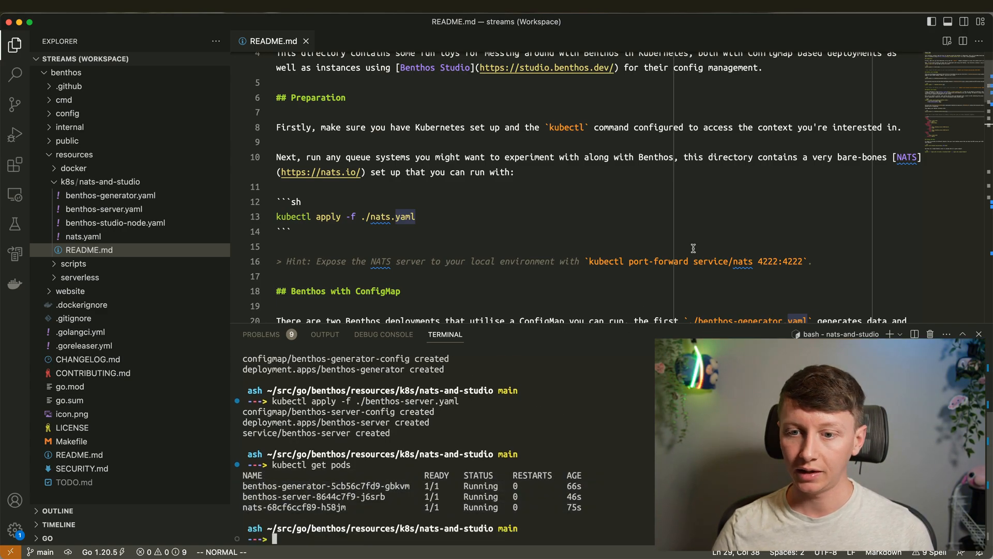
- Shrink the terminal and select the NATS port-forward command on README line 16
click(596, 172)
scroll(596, 171, up, 1)
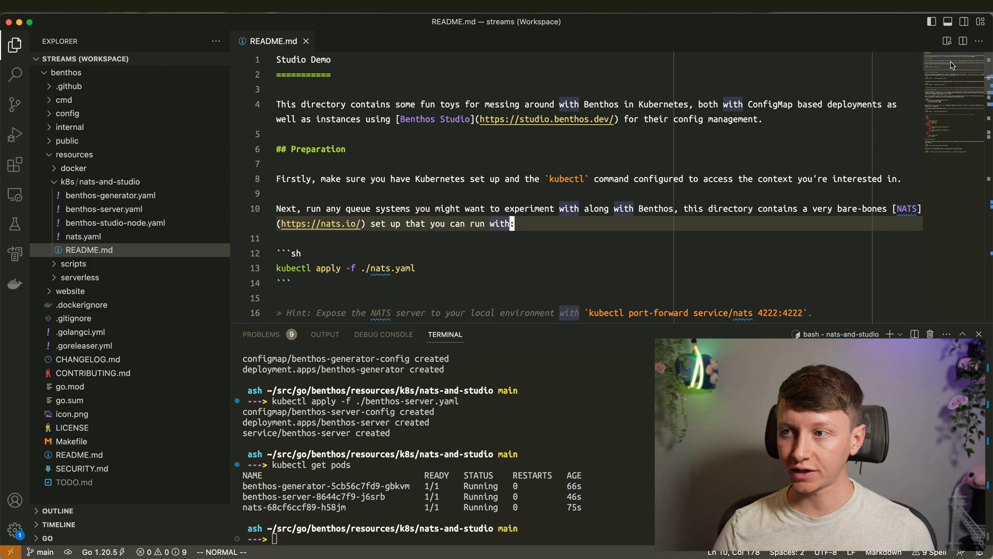
click(952, 79)
drag(952, 78, 953, 74)
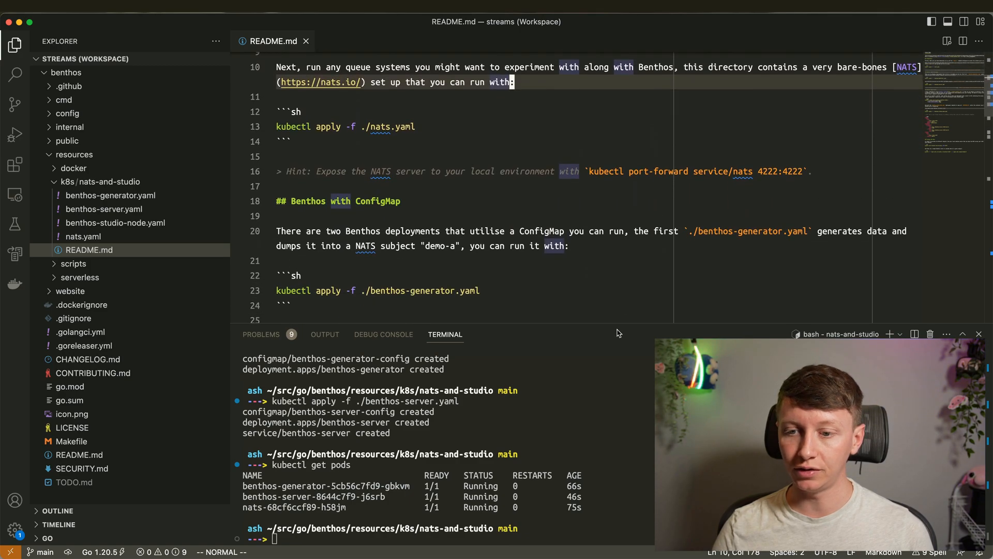
drag(621, 323, 620, 341)
click(613, 201)
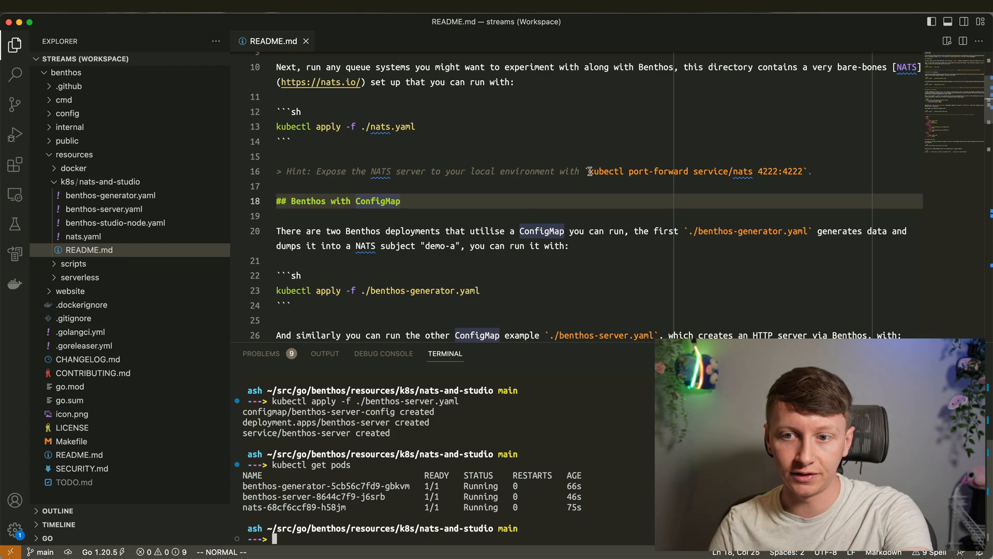
drag(590, 171, 797, 169)
- Run kubectl port-forward service/nats 4222:4222 in the background with &
key(super+c)
click(735, 445)
key(super+v)
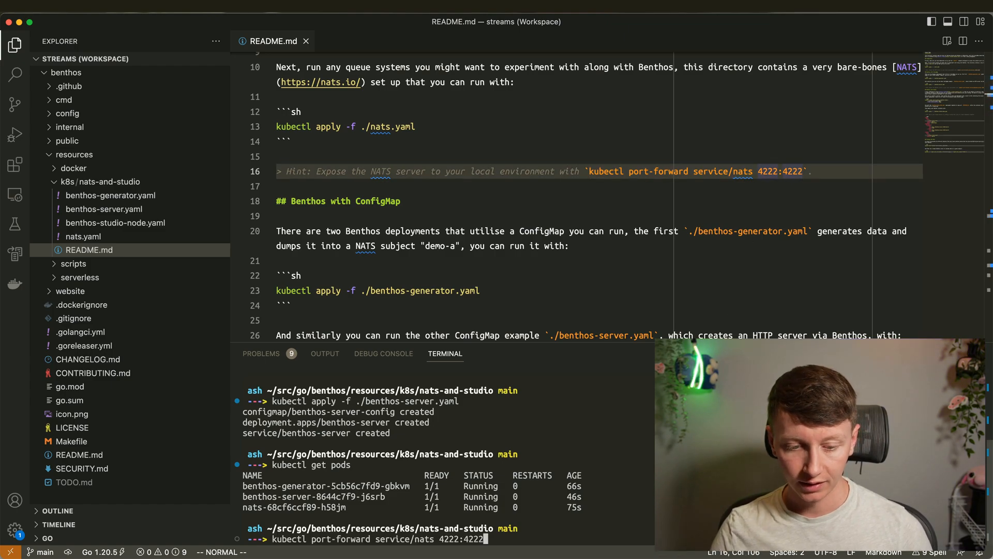
text(&)
key(Return)
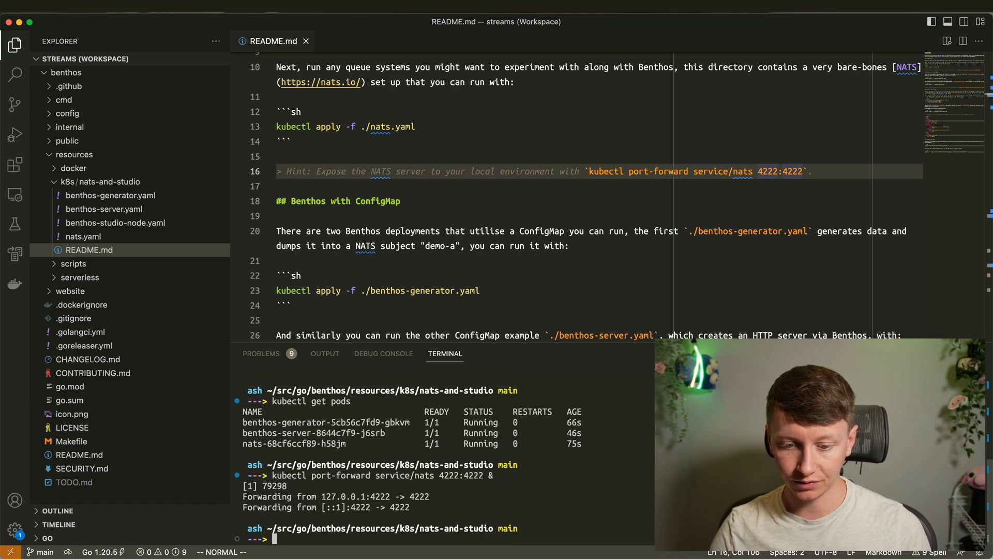
- Copy the benthos-server port-forward command from README line 32 and run it on port 4195
click(679, 203)
drag(630, 172, 803, 171)
click(742, 188)
scroll(719, 225, down, 5)
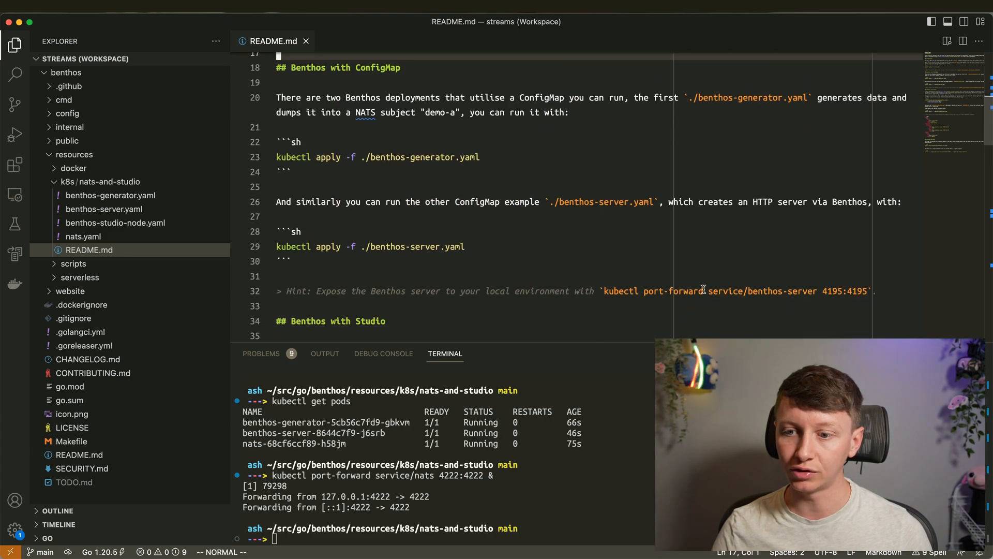
drag(605, 291, 864, 292)
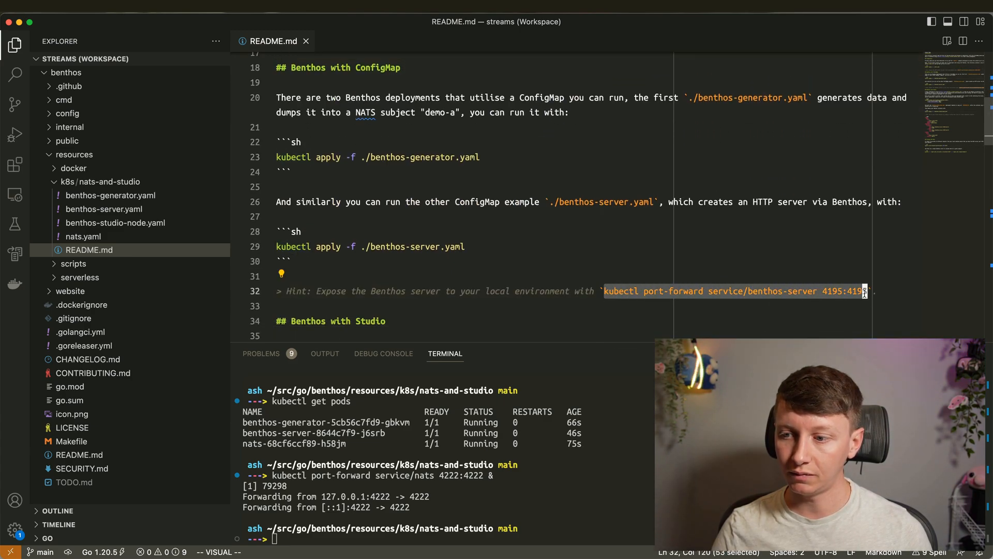
key(y)
key(ctrl+grave)
key(super+v)
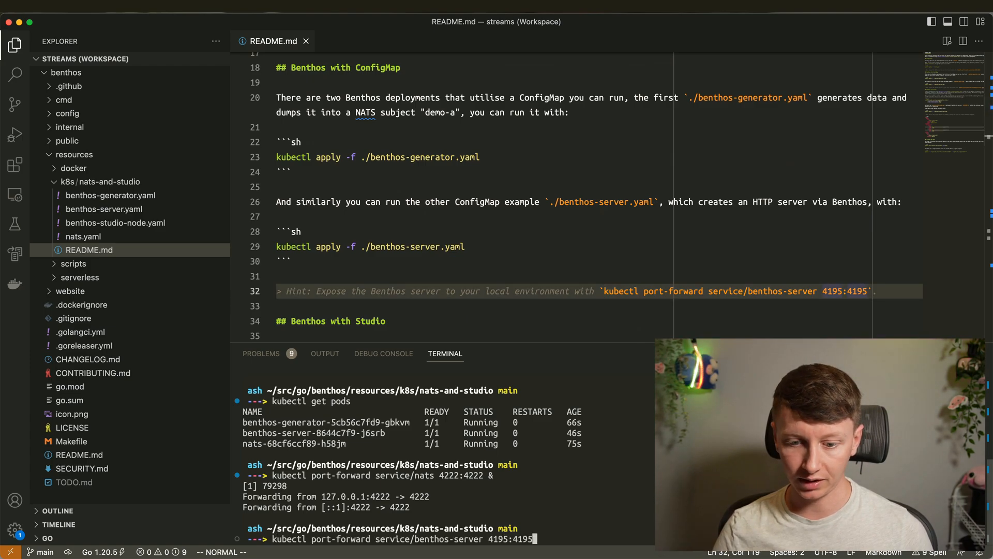
key(Return)
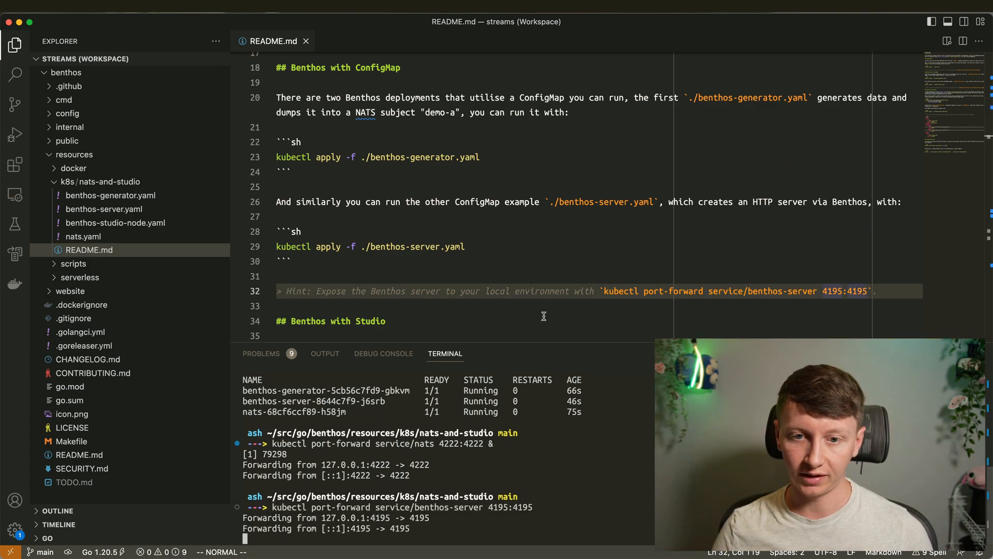
- Stop the foreground benthos-server port-forward and rerun it in the background with &
click(501, 215)
drag(527, 341, 545, 454)
click(488, 319)
scroll(460, 248, up, 5)
scroll(461, 253, down, 5)
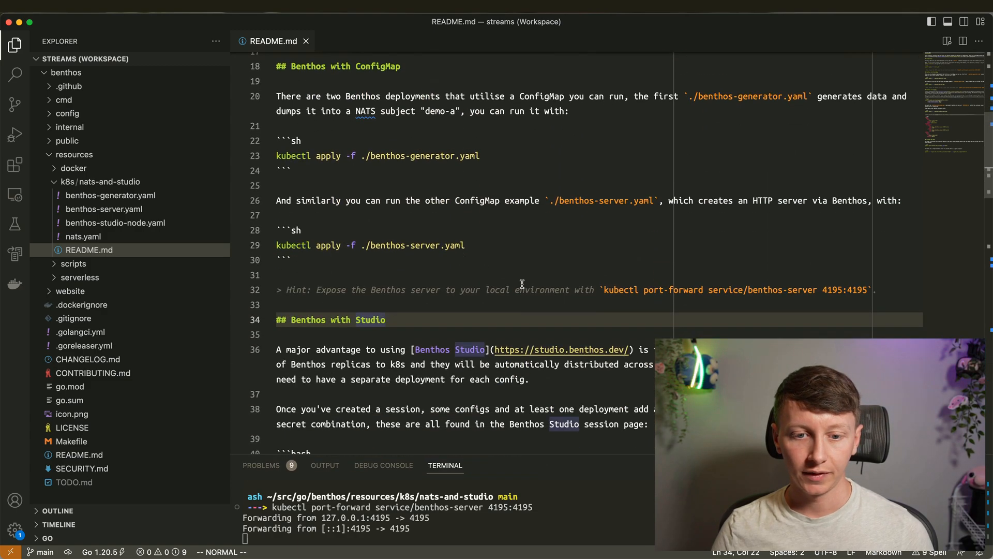
drag(507, 452, 507, 272)
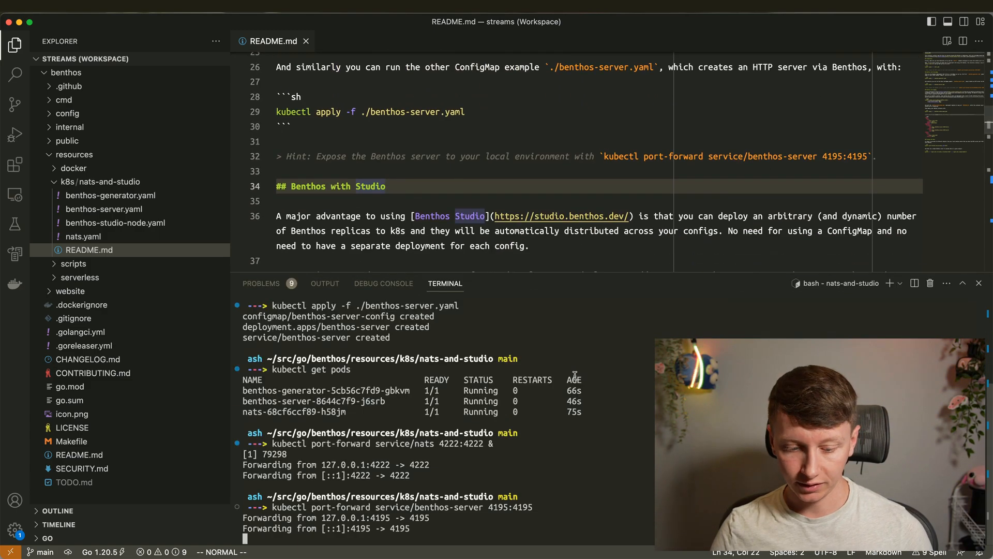
key(ctrl+c)
key(Up)
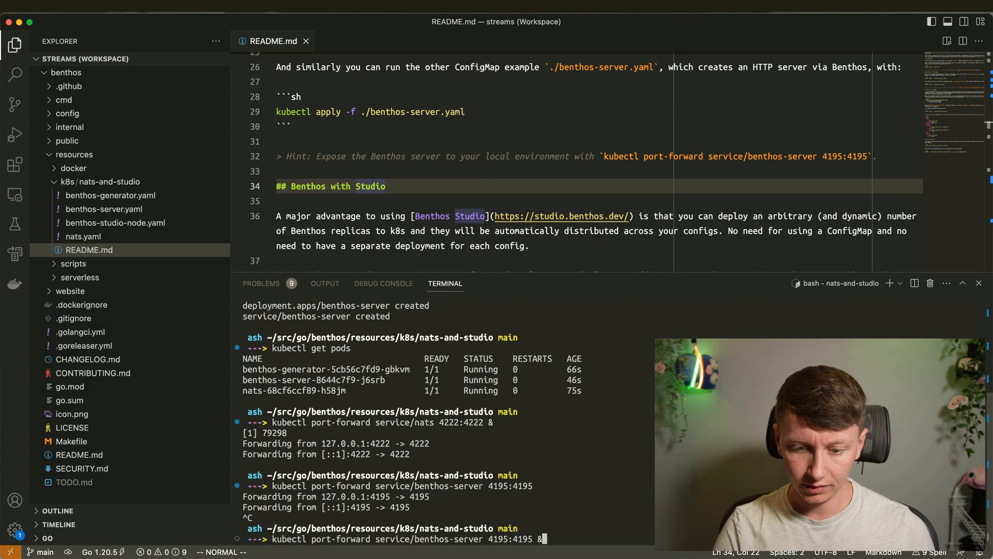
text(&)
key(Return)
key(Return)
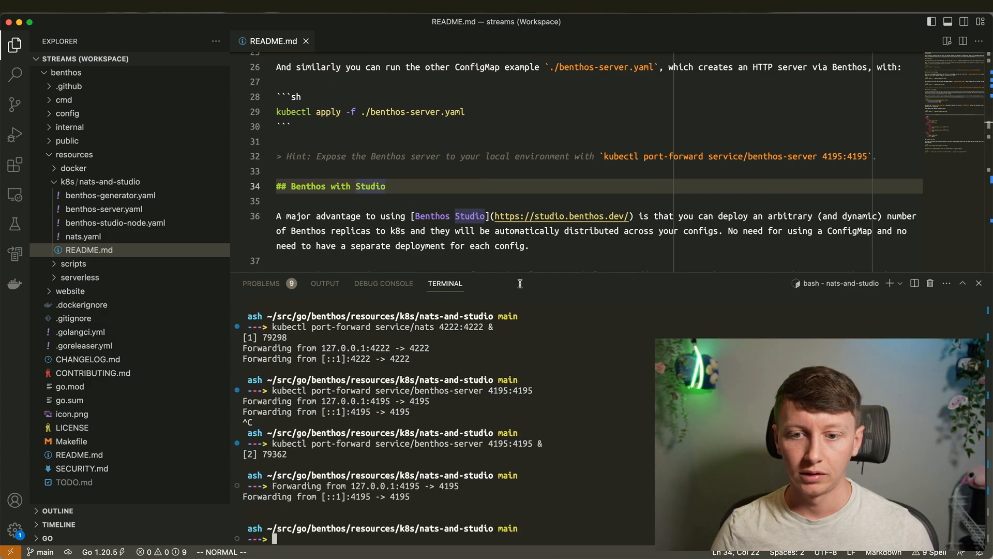
- Shrink the terminal panel back to give the README more room
drag(520, 272, 492, 455)
click(449, 306)
scroll(494, 336, up, 10)
click(497, 178)
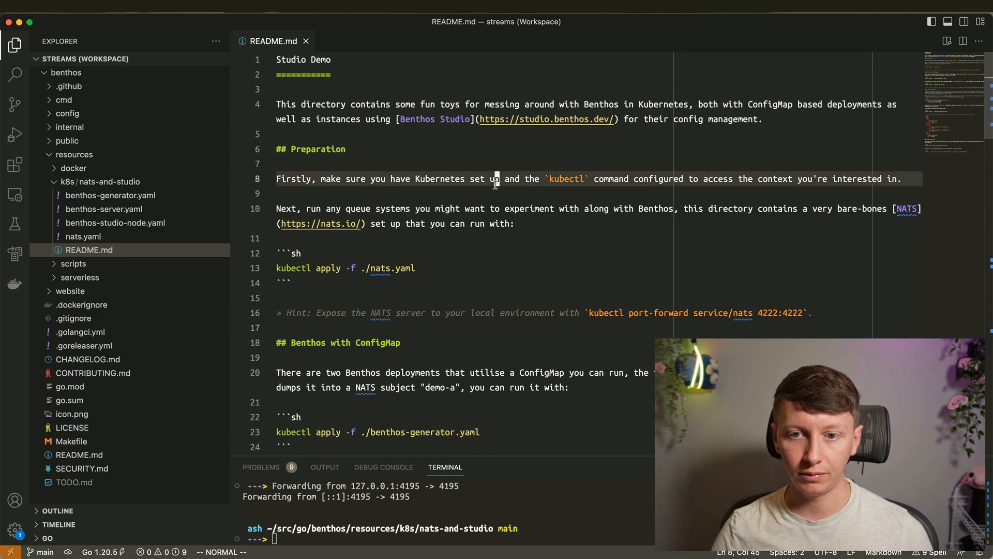
- On the Benthos Studio desktop, add a fourth session named 'Deployment Demo (and stuff)'
key(ctrl+Left)
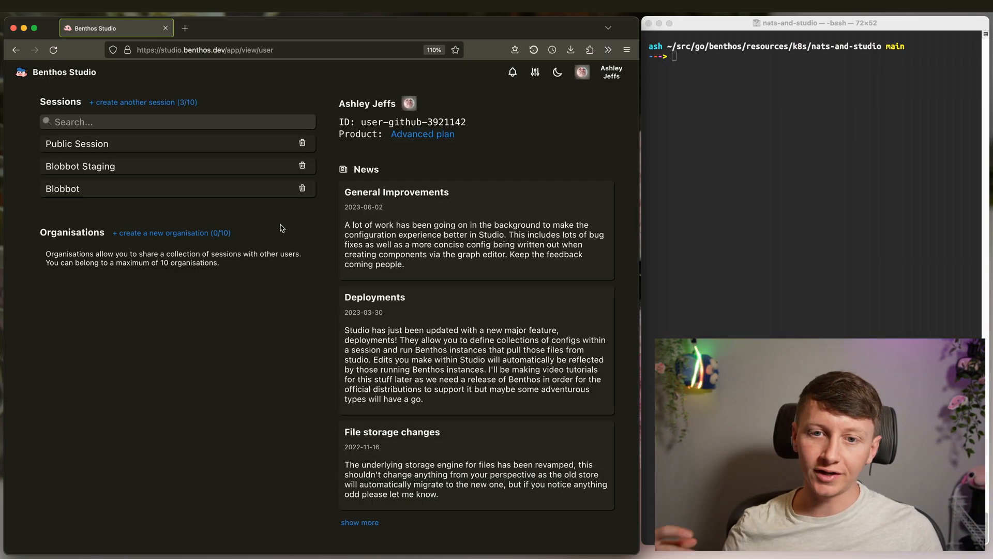
drag(104, 200, 39, 142)
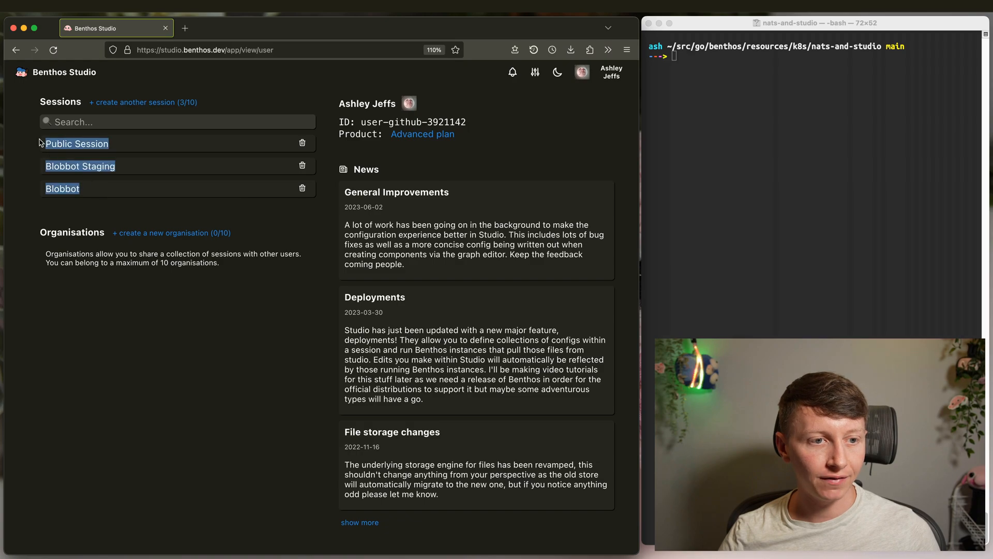
click(209, 222)
click(178, 103)
click(324, 127)
text(Deployment Demo (and stuff)
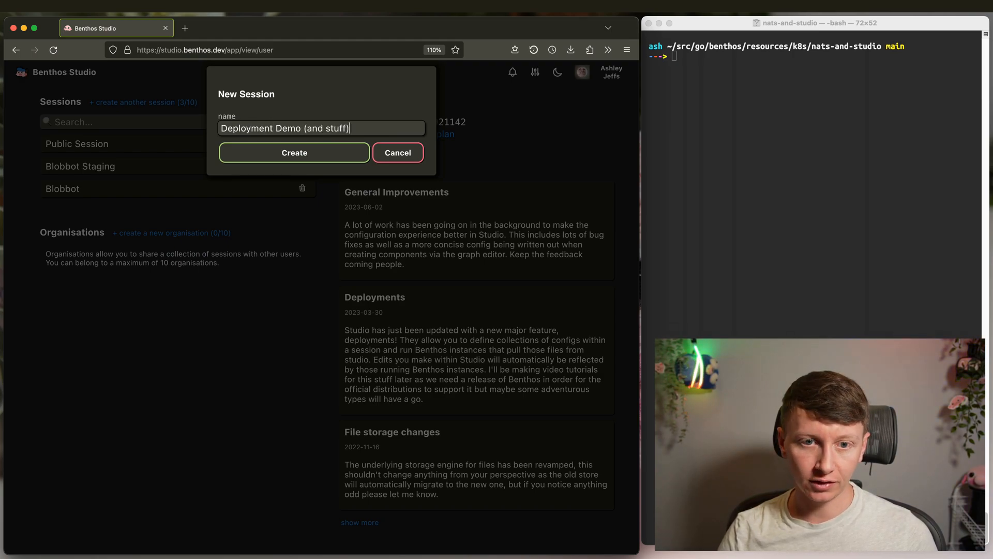
click(294, 155)
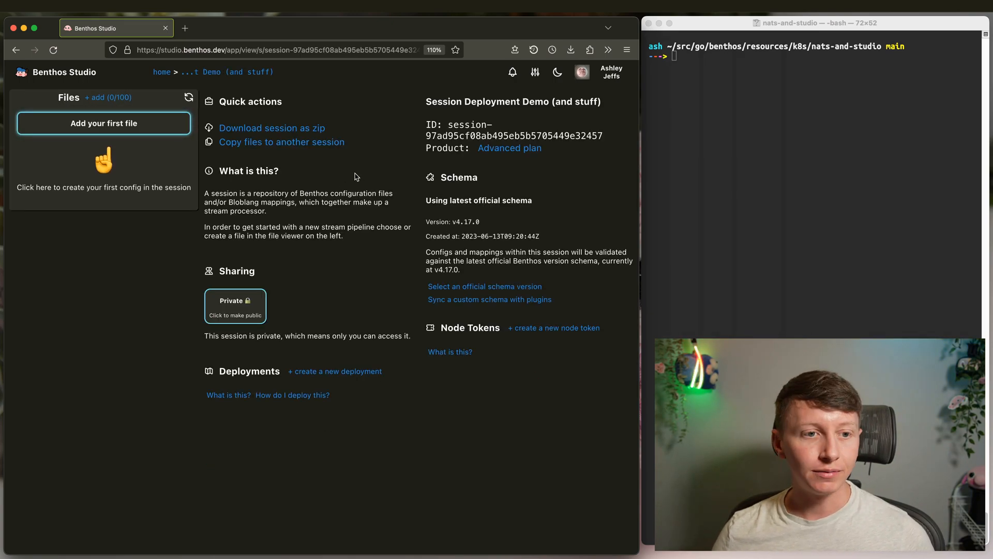
- Add the session's first file as a Stream Pipeline named demoa.yaml
click(163, 137)
click(317, 131)
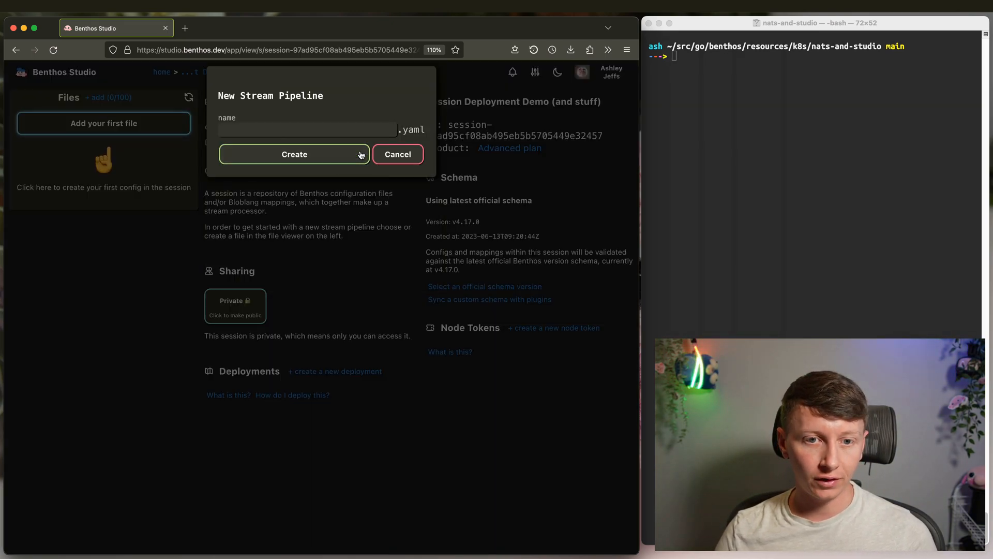
text(demoa)
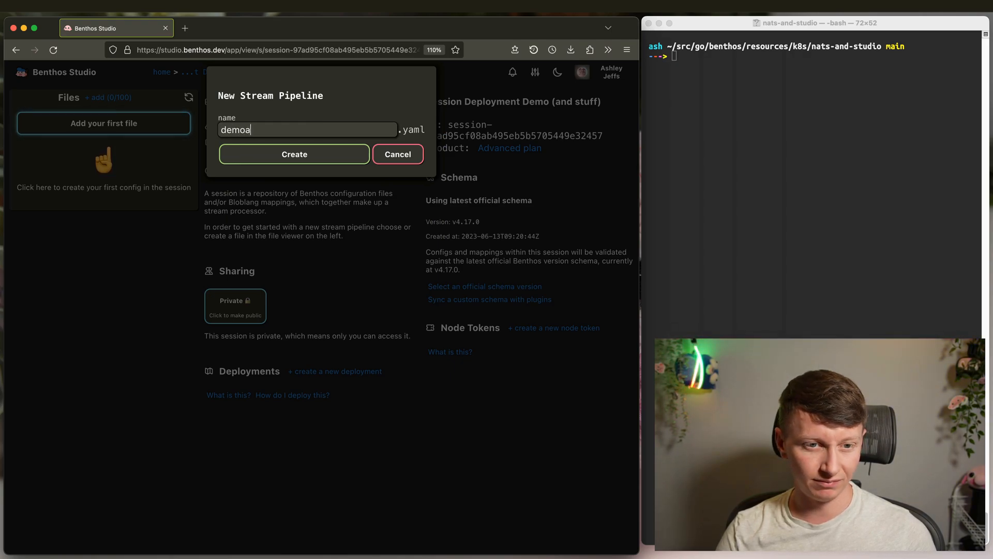
click(328, 154)
drag(328, 173, 333, 170)
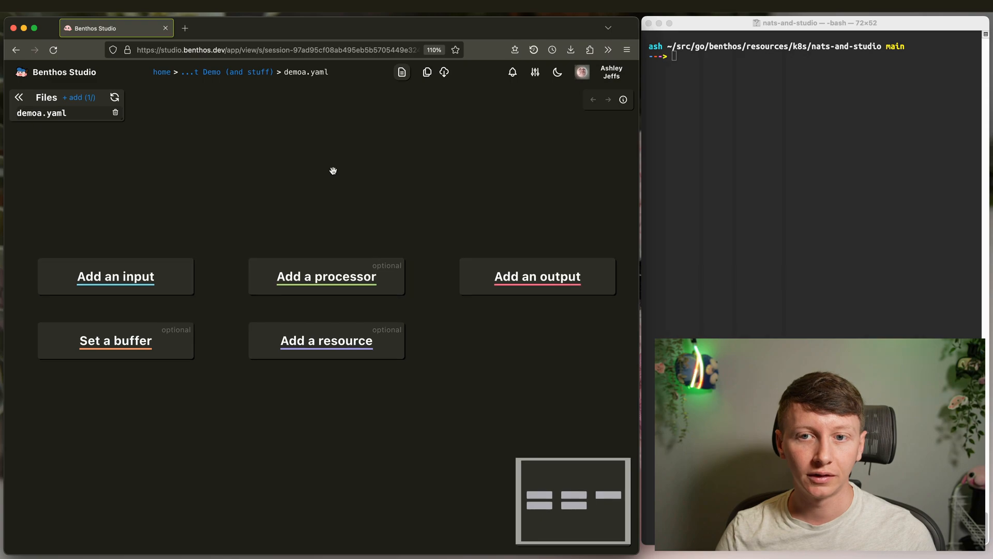
scroll(374, 192, down, 1)
drag(249, 241, 277, 224)
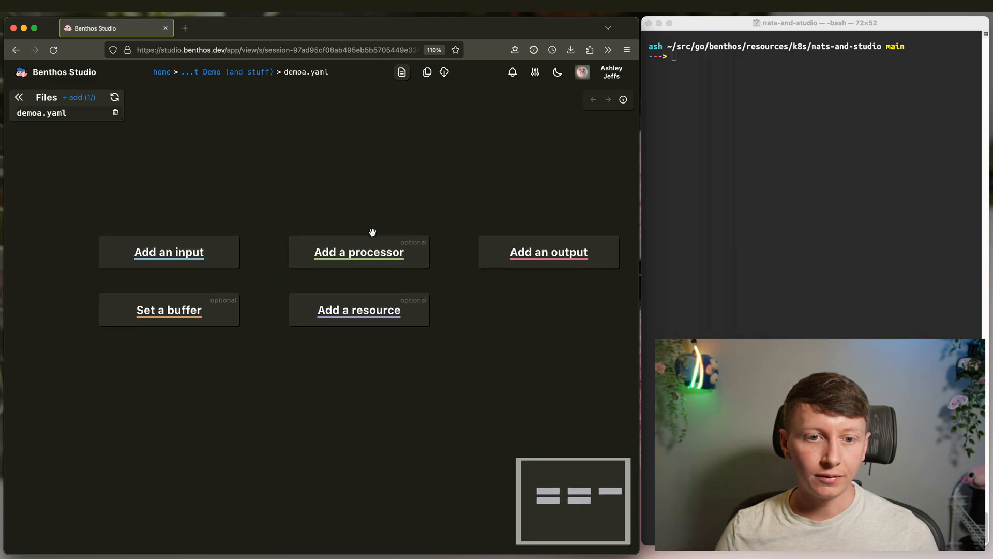
drag(399, 176, 390, 175)
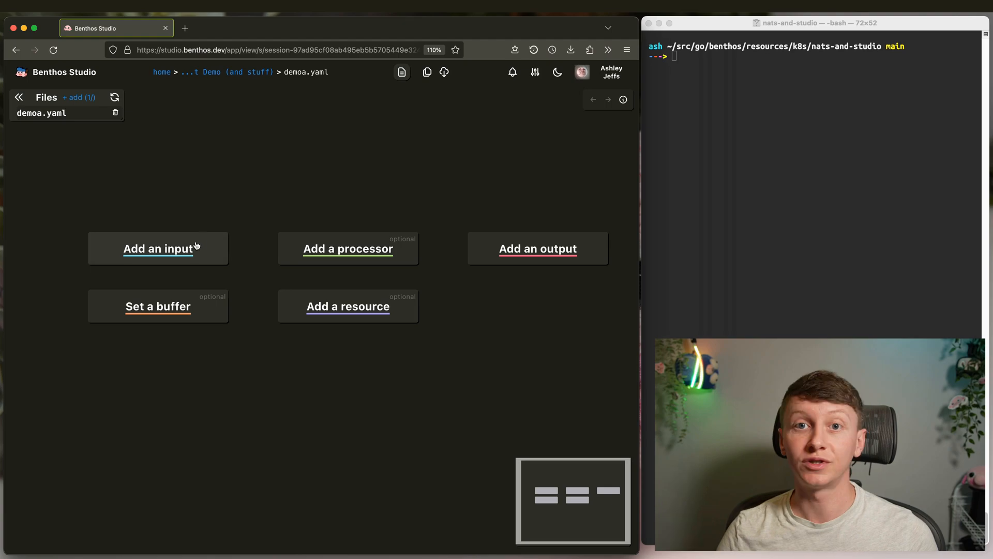
- Add a nats input with URL nats://localhost:4222 and subject demo-a
click(173, 246)
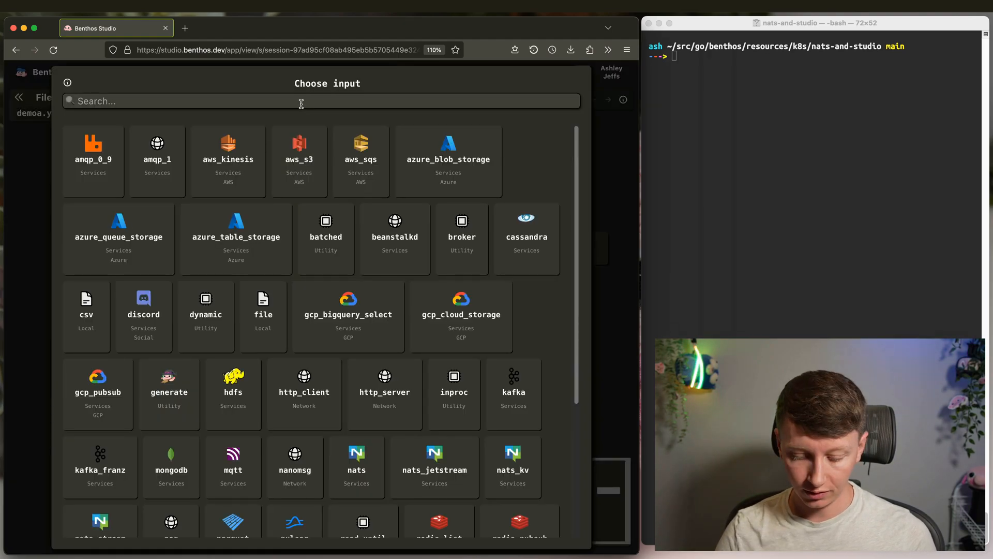
text(nats)
click(220, 154)
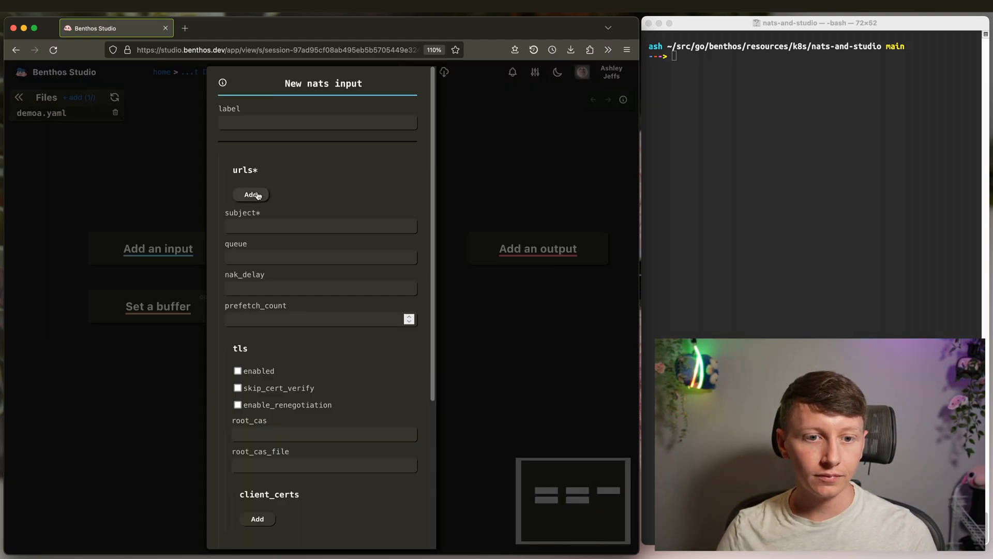
click(257, 195)
click(277, 203)
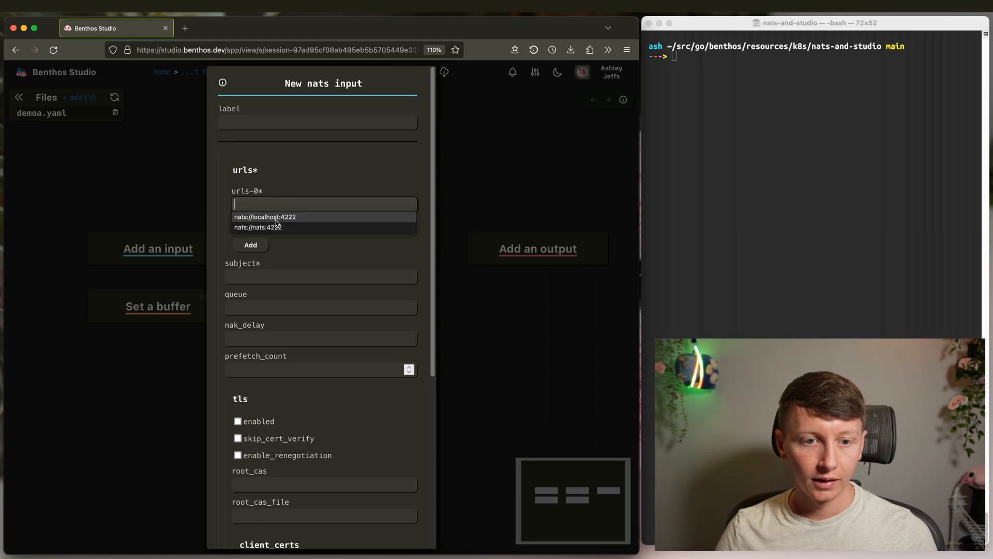
click(275, 218)
click(266, 278)
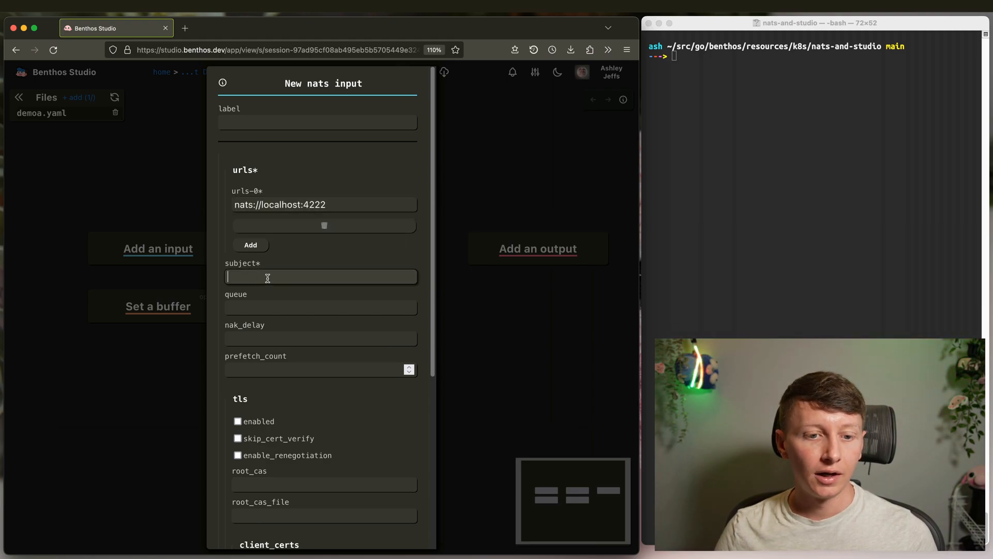
click(251, 288)
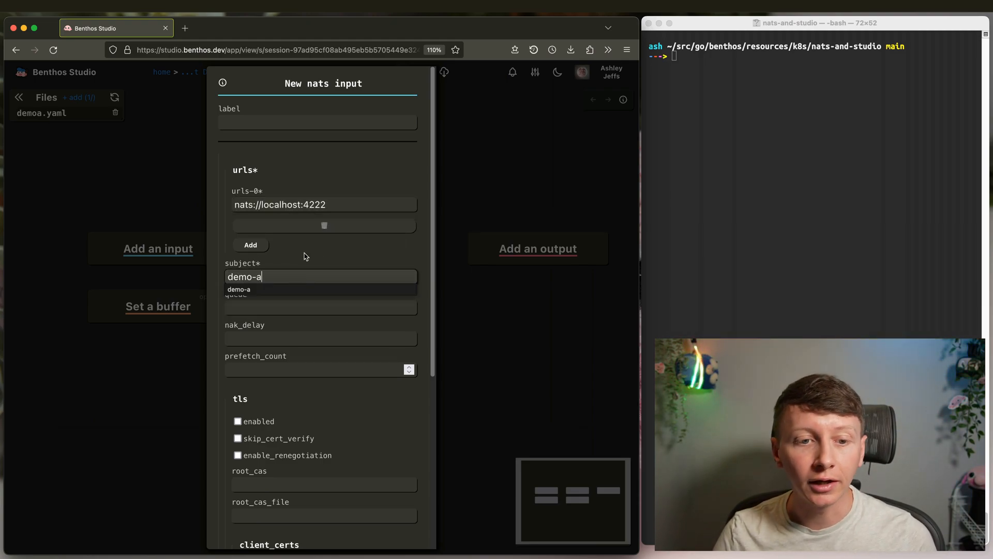
click(344, 209)
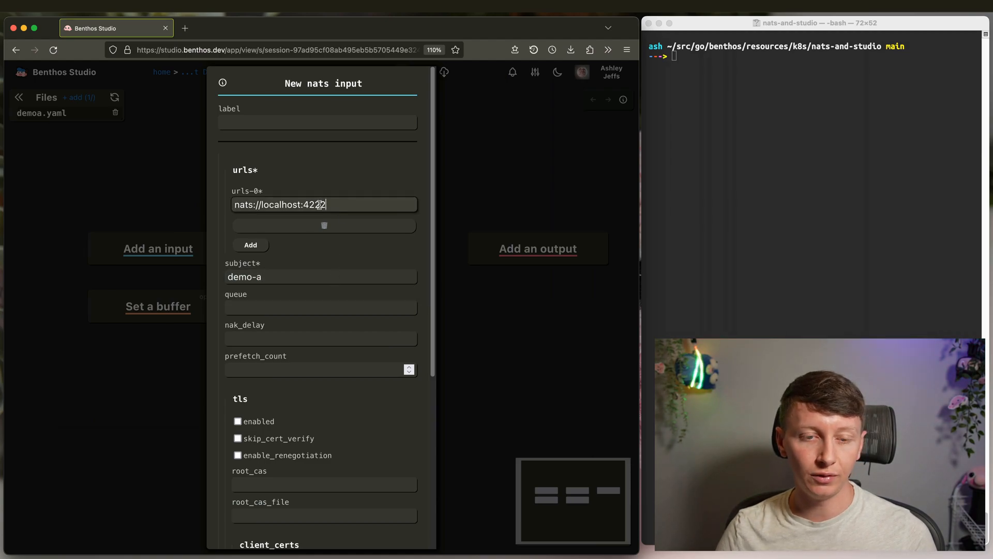
click(301, 280)
key(Escape)
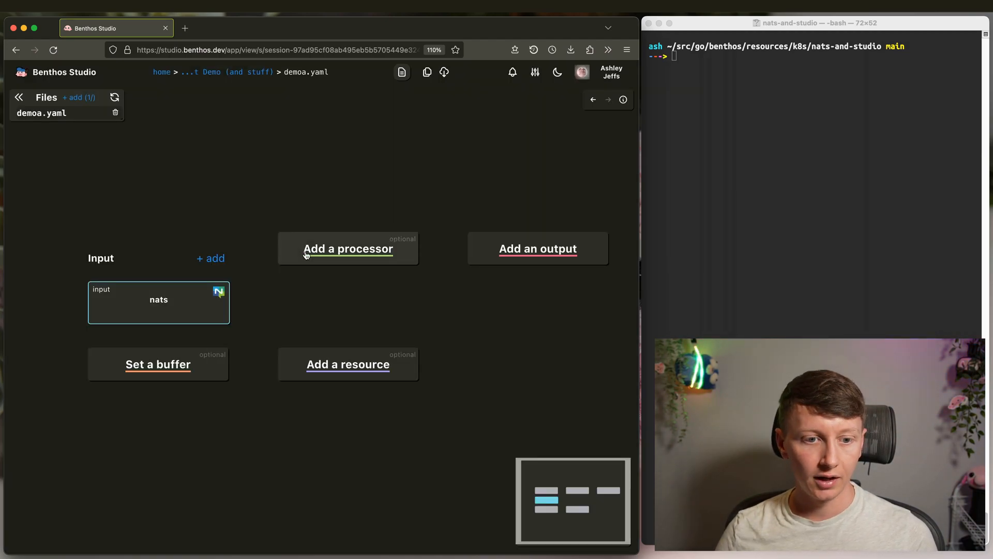
- Insert a mutation processor below the nats input with mapping root.really = "yep"
click(351, 225)
click(297, 100)
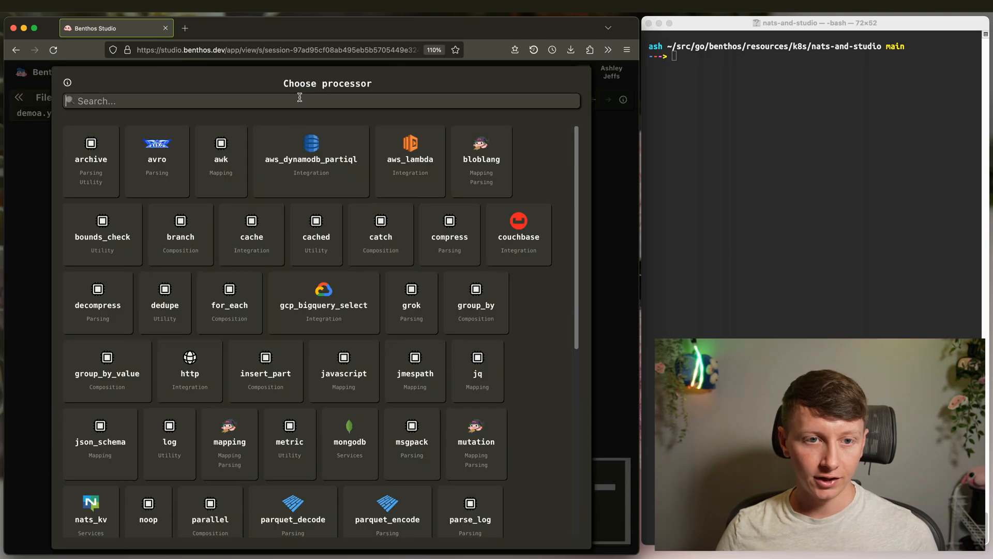
text(mutation)
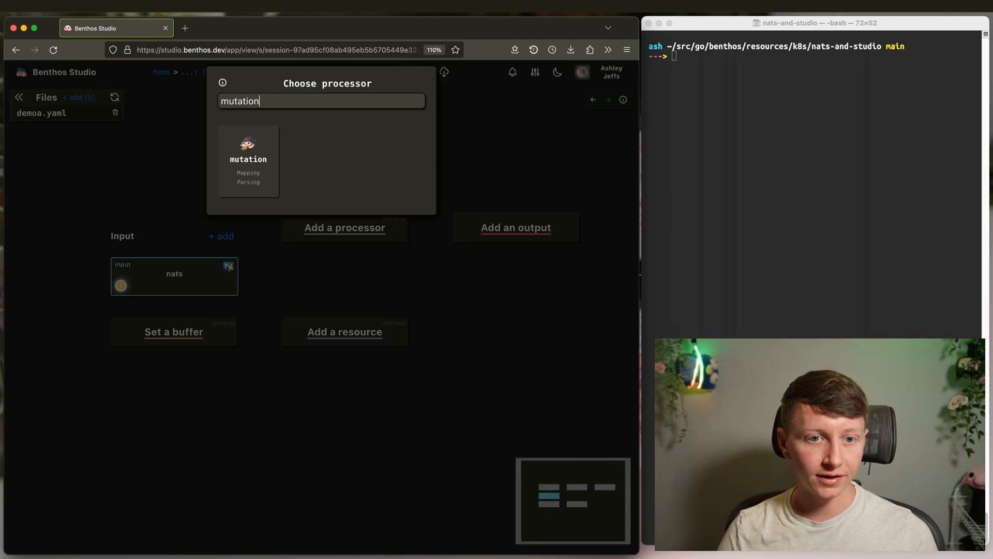
click(248, 160)
click(286, 194)
text(root.really = "yep)
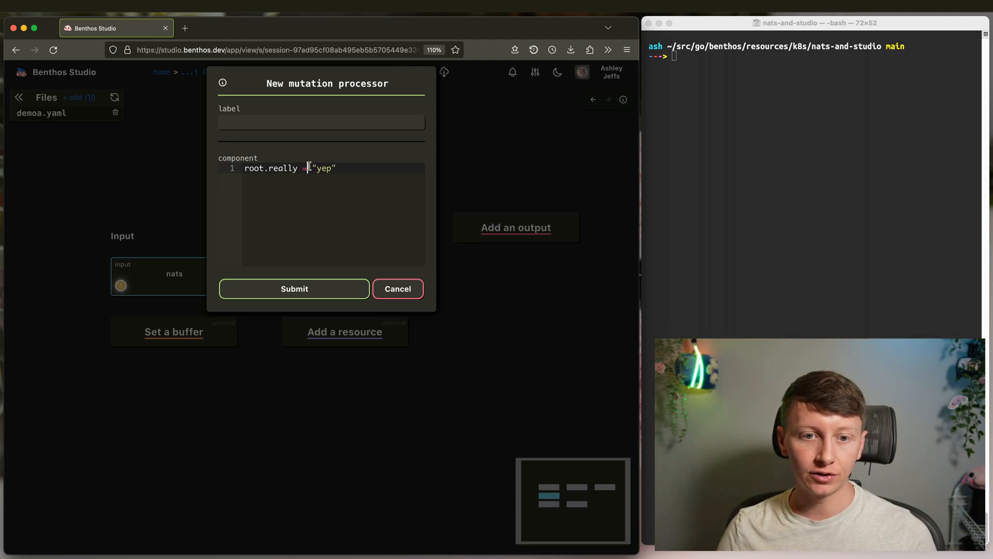
click(309, 292)
drag(415, 302, 423, 297)
scroll(424, 297, up, 2)
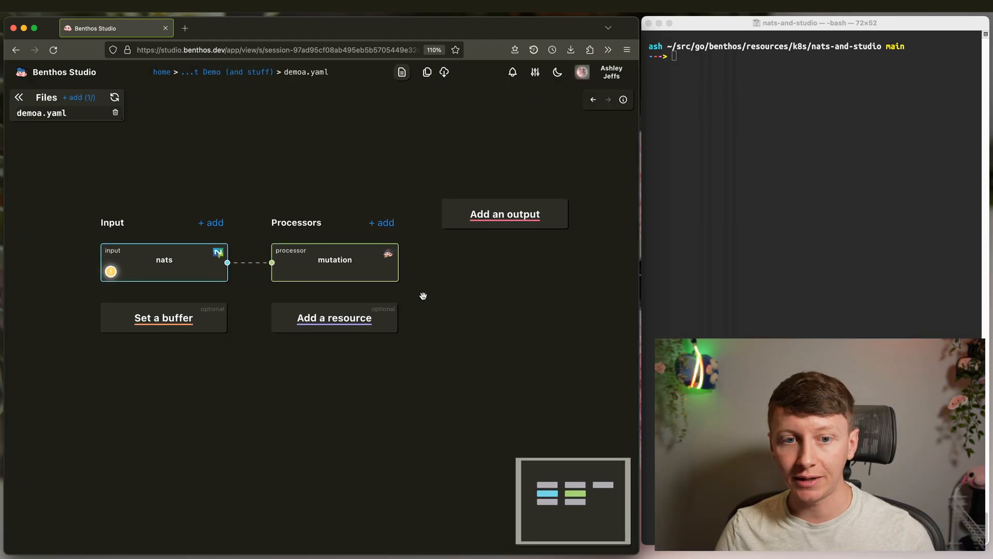
- Change the nats input's mock message to an id field valued xxx-xxx-xxx--xxx and run the test
click(176, 269)
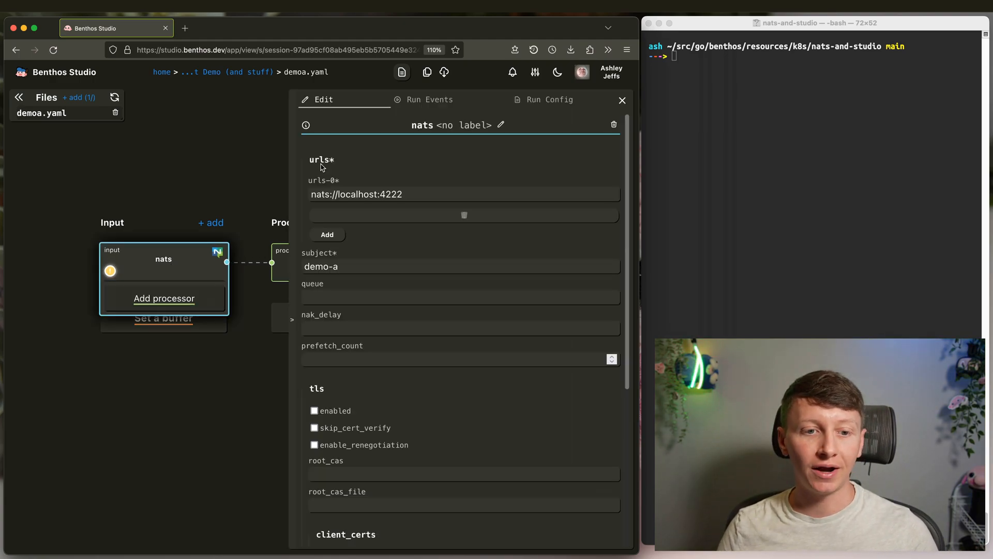
click(528, 103)
click(380, 228)
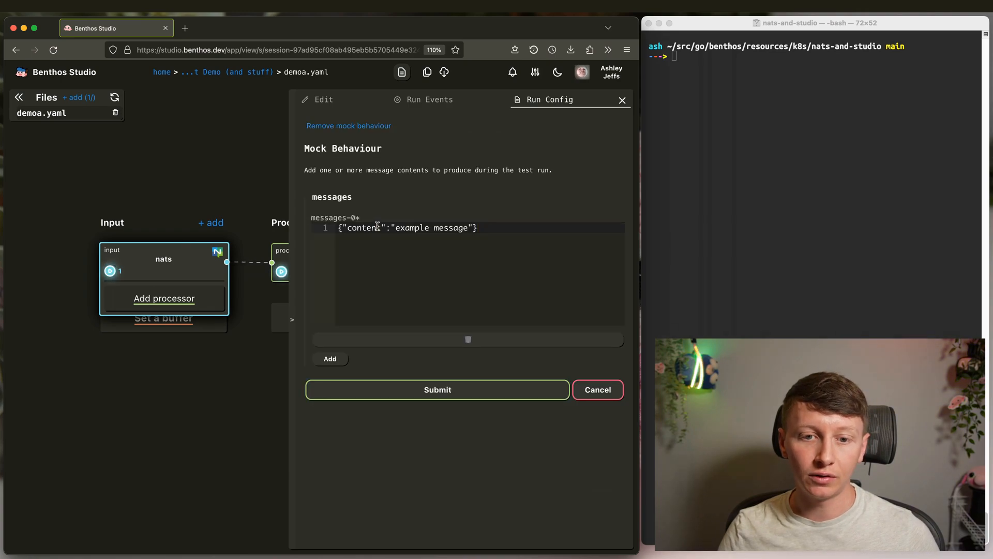
key(BackSpace)
key(BackSpace)
key(BackSpace)
key(BackSpace)
key(BackSpace)
key(BackSpace)
key(BackSpace)
text(id)
drag(369, 229, 441, 228)
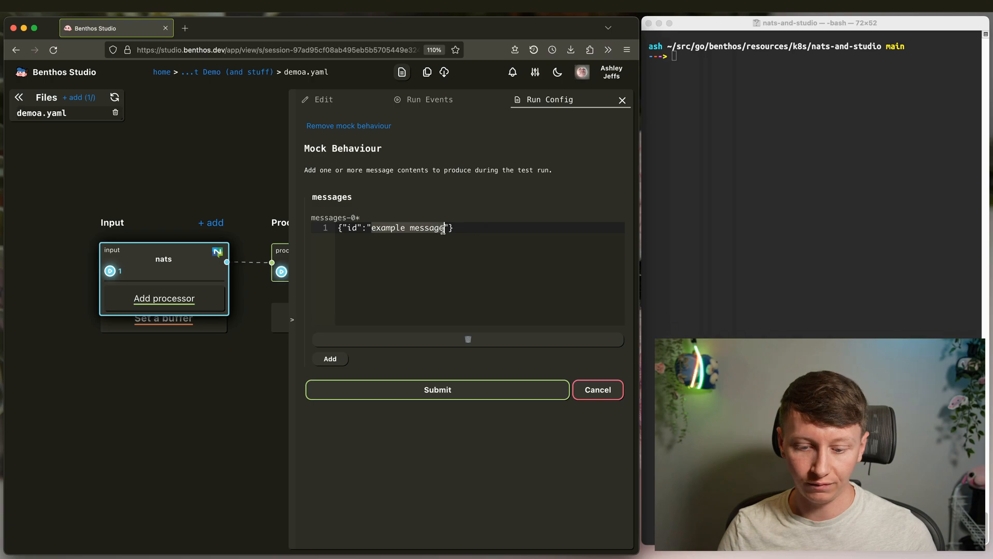
text(xxx-xxx-xxx--xxxx)
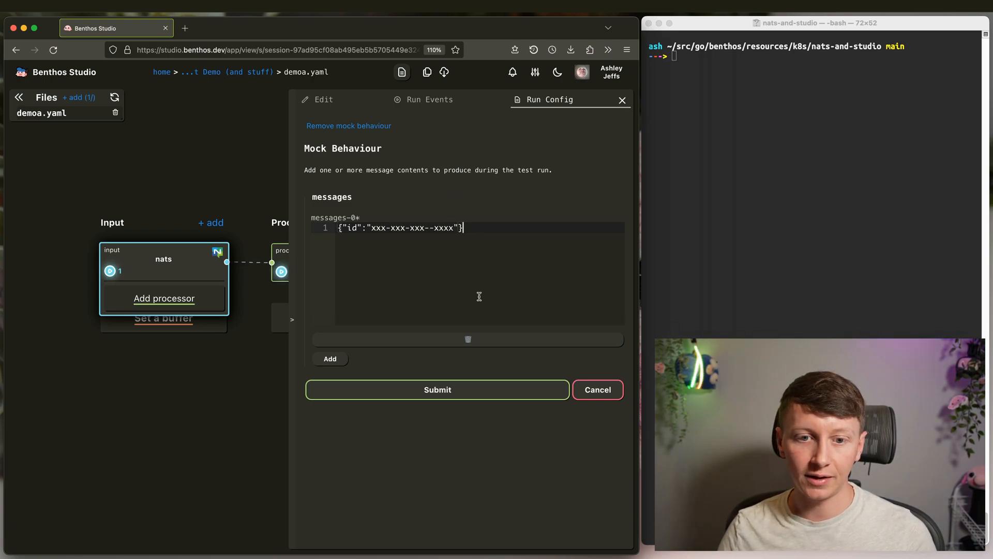
click(449, 386)
- Confirm in the run events that the output gained "really": "yep", then close the panel
click(185, 267)
click(421, 101)
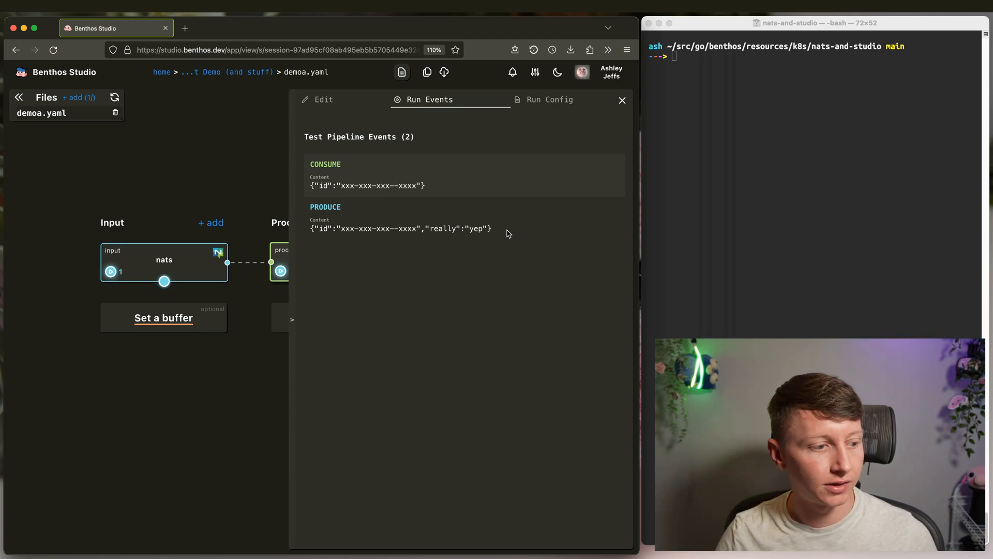
drag(501, 234, 309, 229)
click(395, 236)
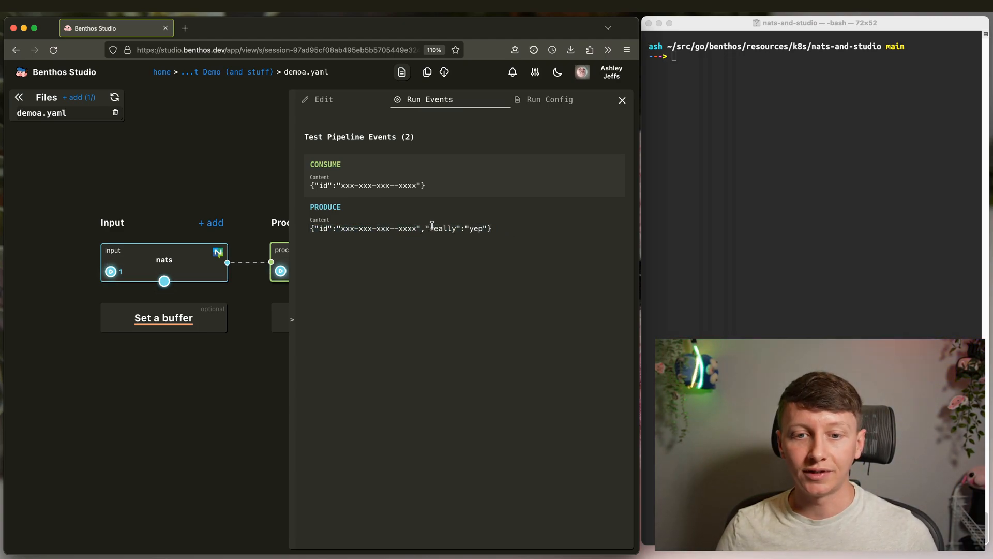
drag(425, 228, 487, 228)
click(508, 235)
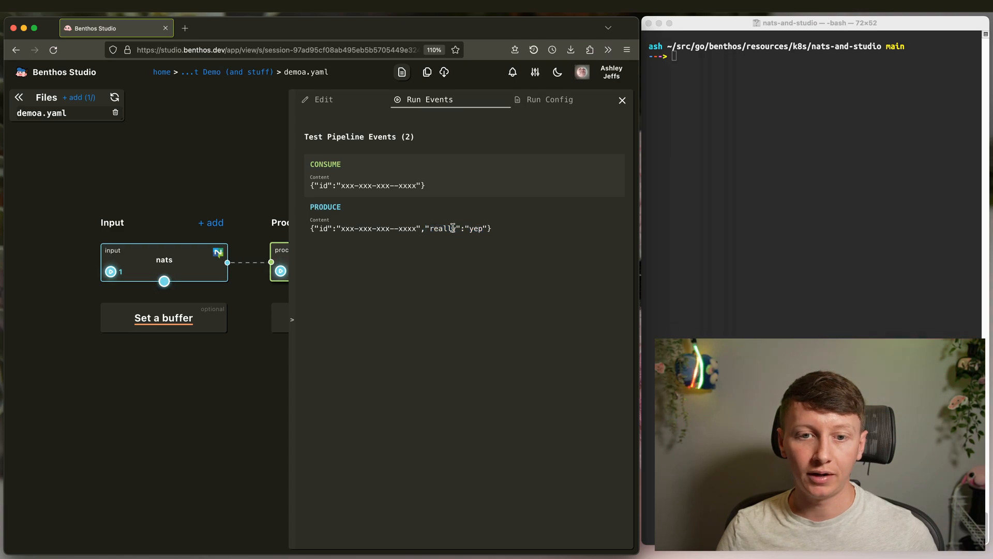
click(229, 171)
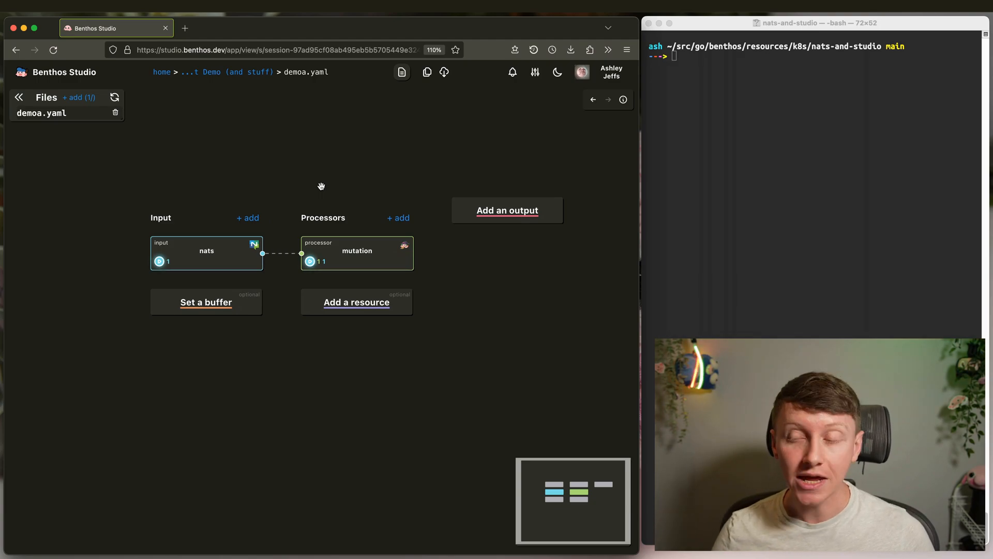
- Go to the Deployment Demo session overview and dismiss the new deployment form unused
click(250, 76)
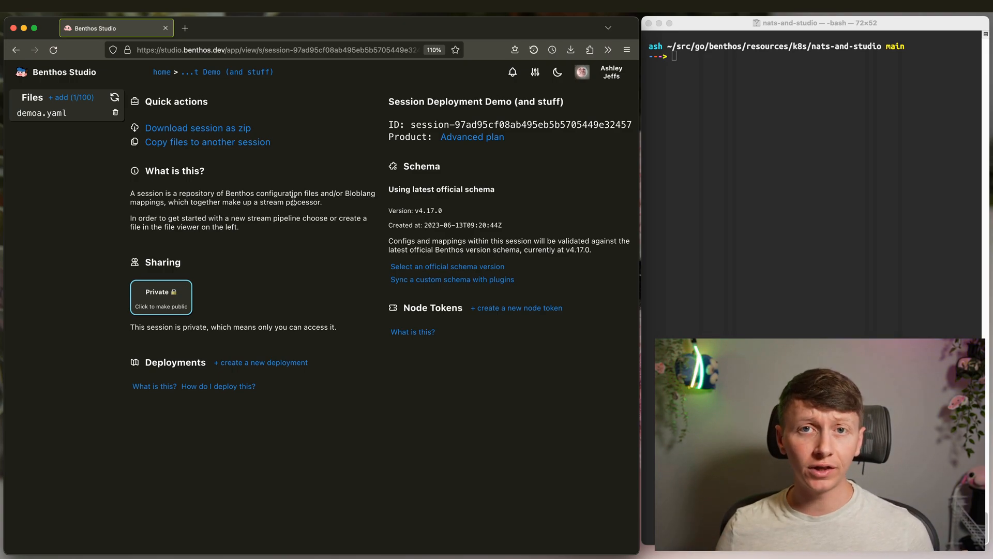
click(247, 363)
click(302, 297)
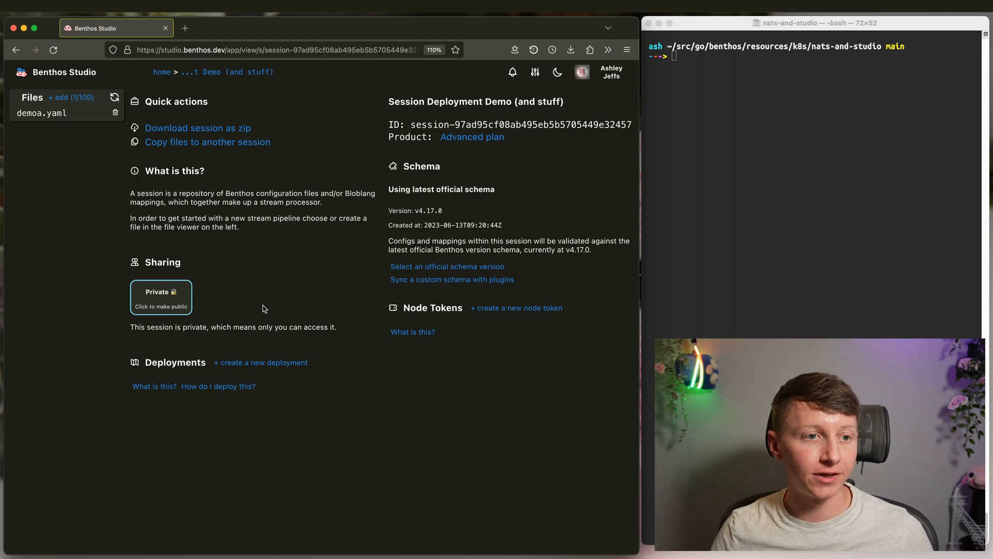
- Create a deployment named foo that runs demoa.yaml with weight 1
click(255, 368)
click(231, 136)
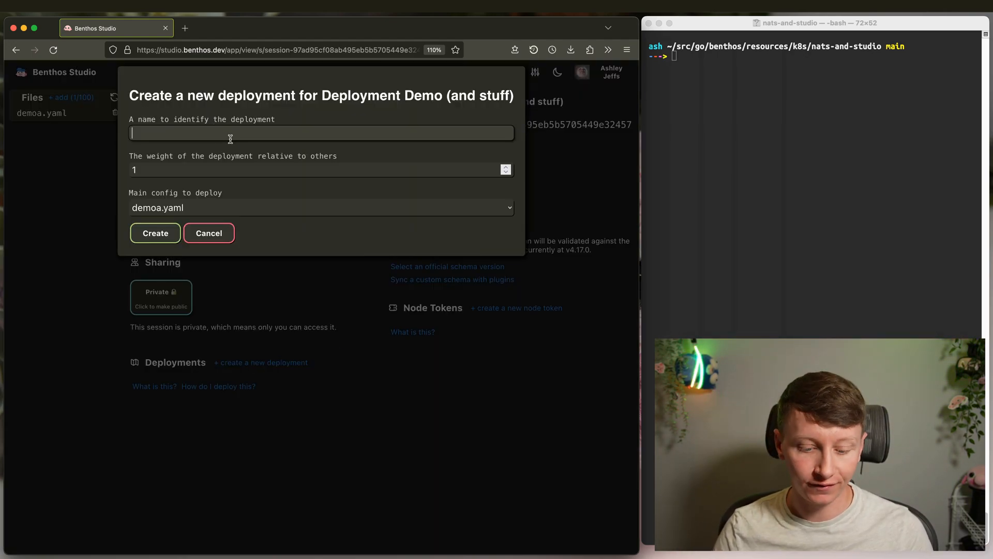
text(foo)
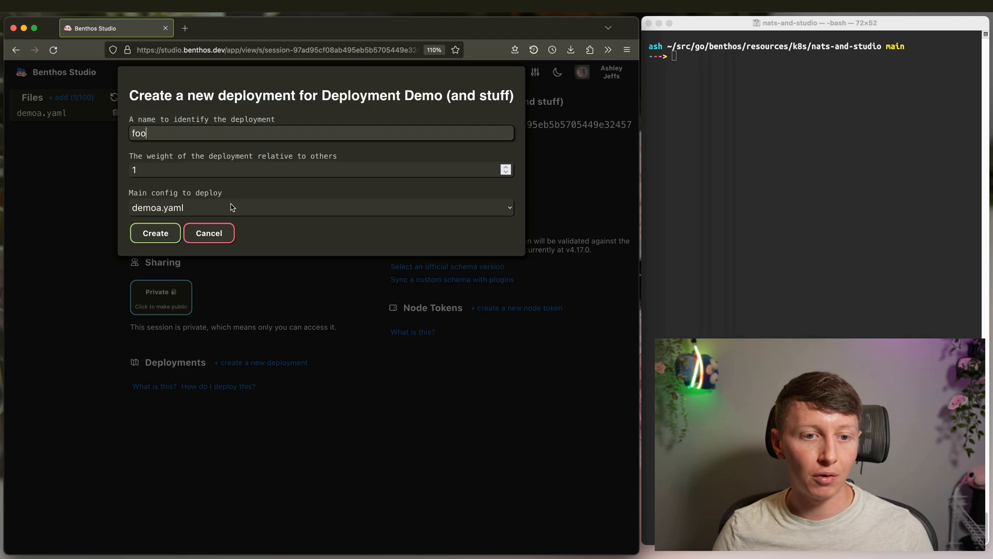
click(289, 236)
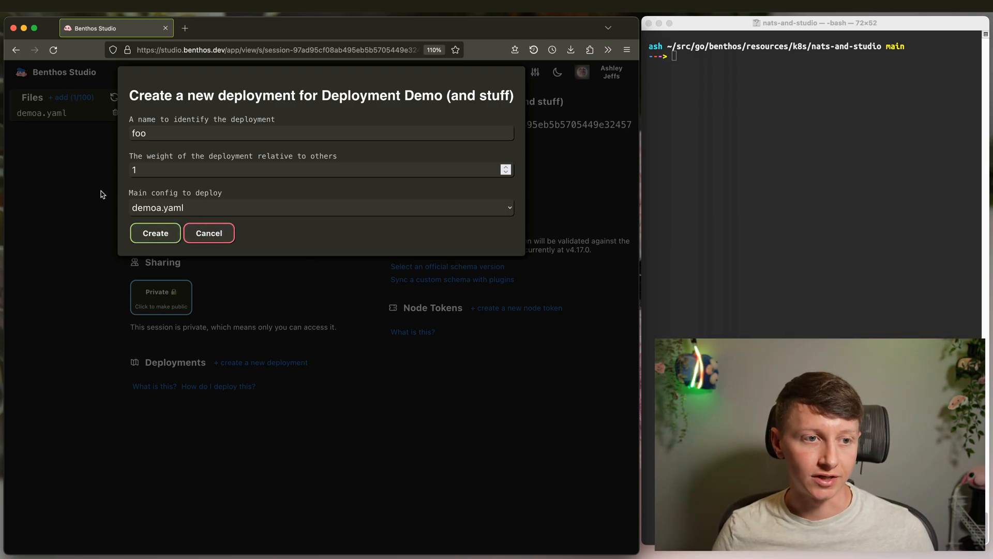
click(155, 232)
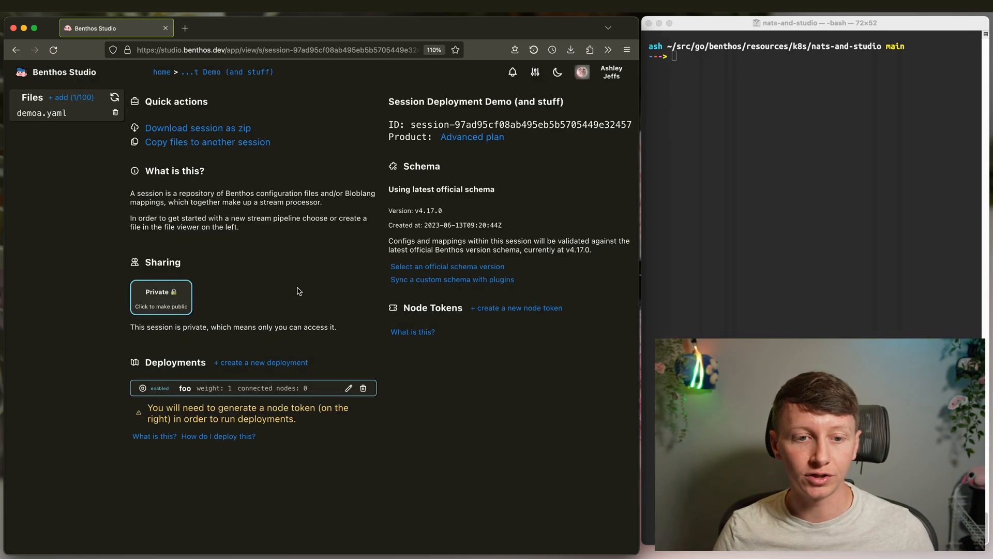
- Toggle the foo deployment off and back on, then bring up the new node token form
drag(150, 405, 317, 422)
click(316, 422)
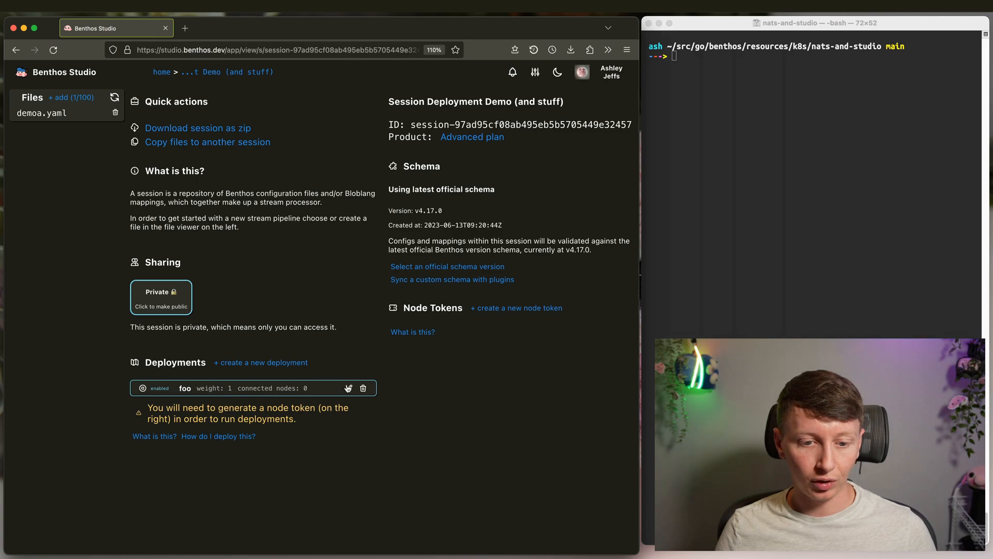
click(156, 391)
click(156, 392)
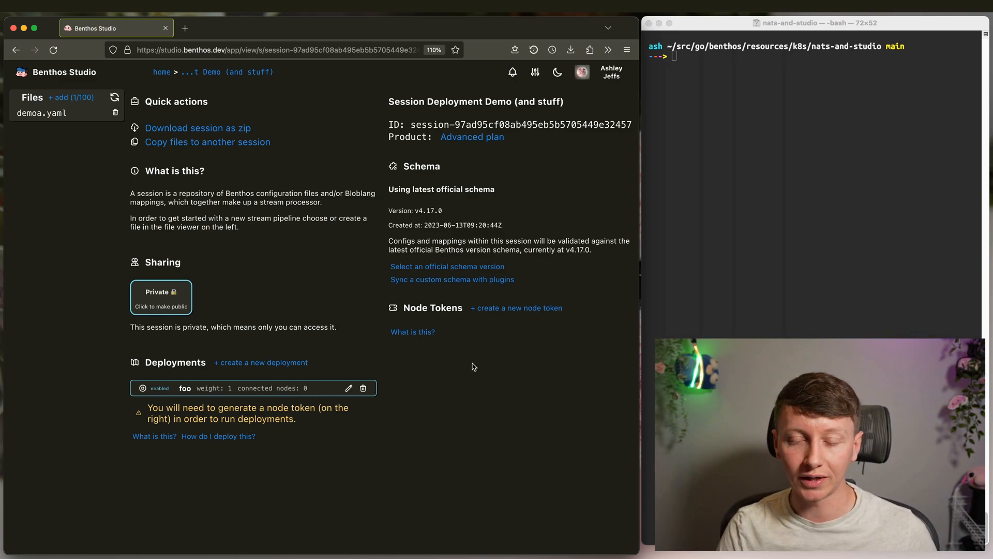
click(500, 307)
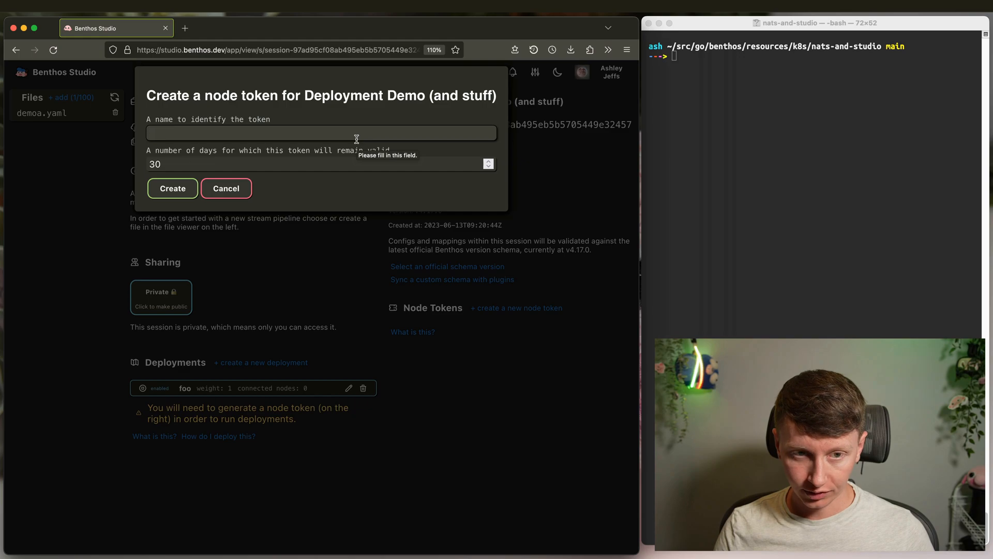
- Create a node token named testtoken with the default 30-day validity
text(testtoken)
click(176, 189)
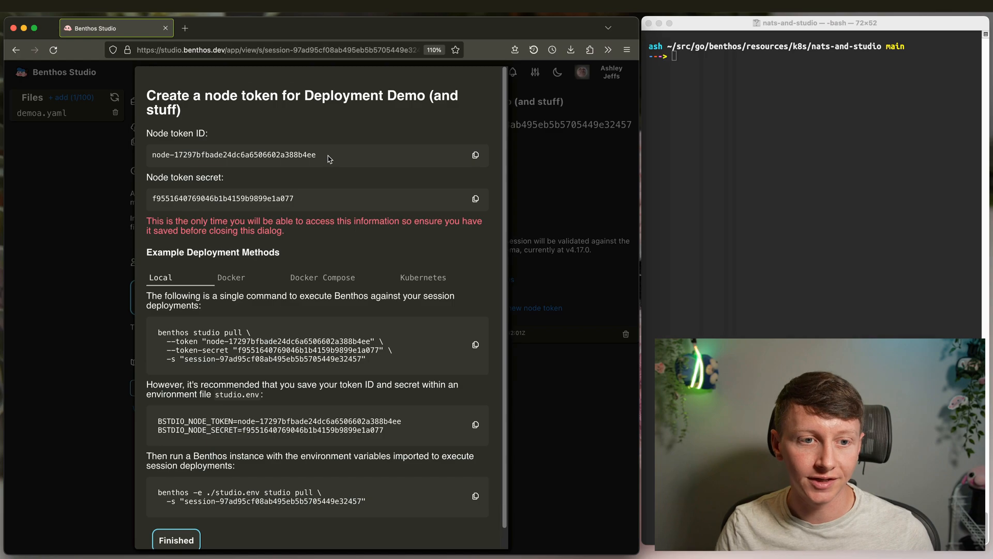
- Review the node token secret and the local deployment instructions
double_click(250, 198)
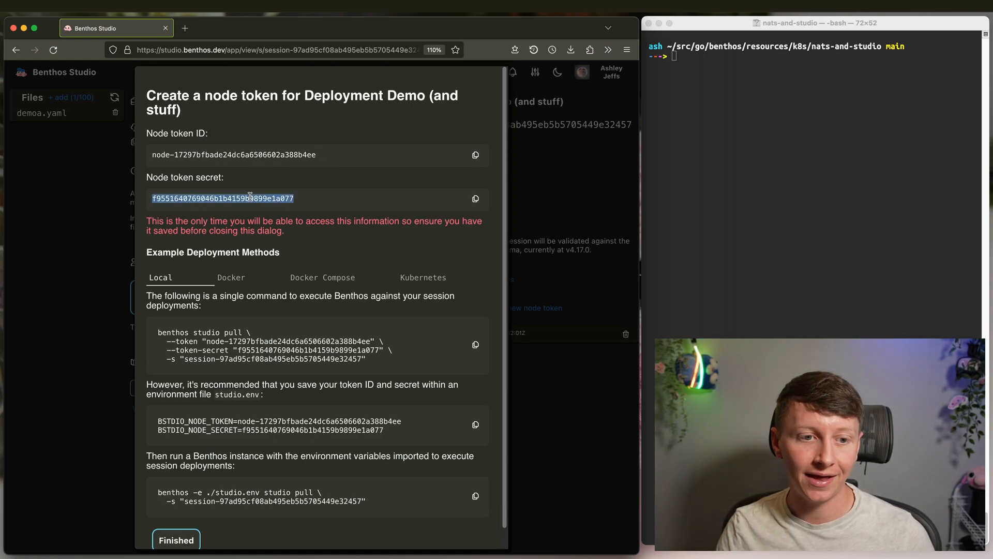
click(325, 205)
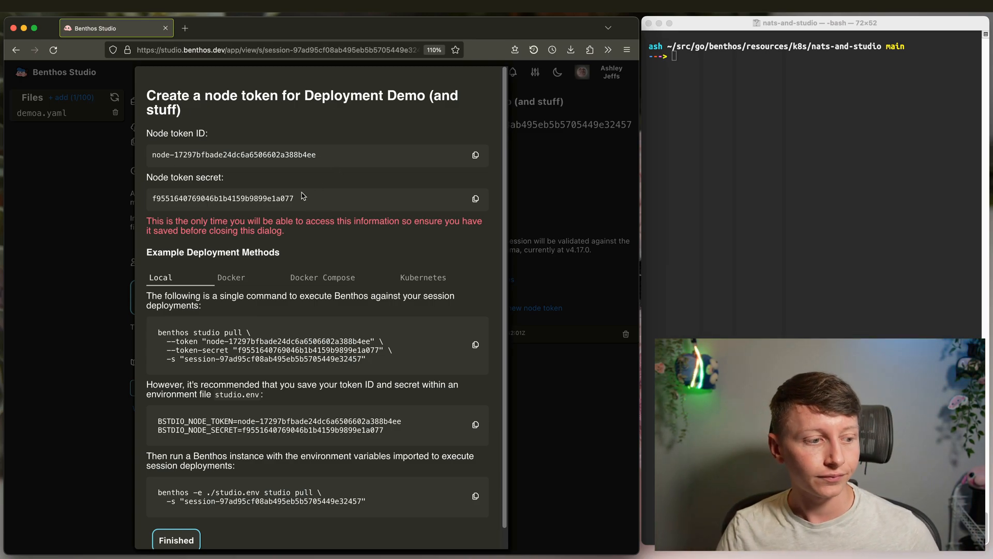
double_click(298, 199)
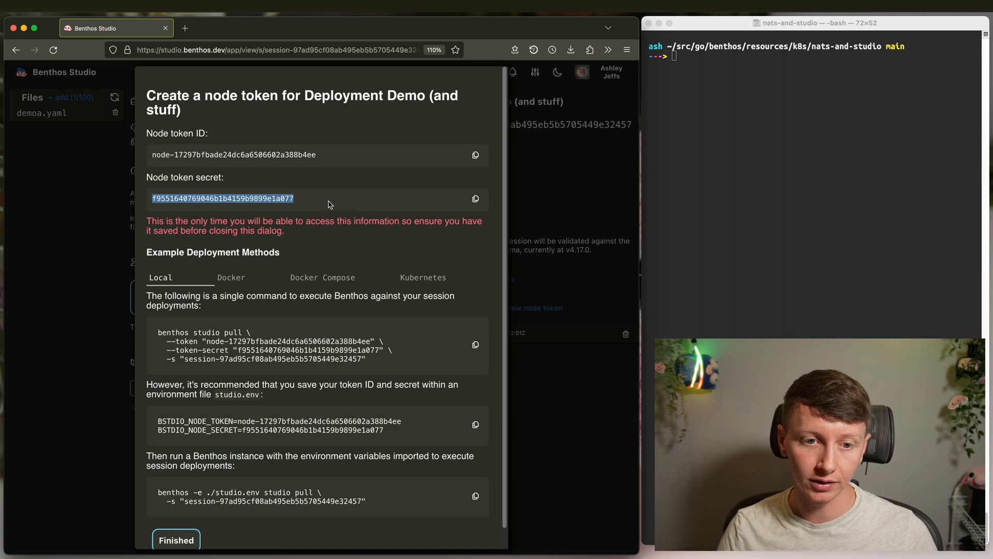
click(317, 207)
scroll(313, 244, down, 1)
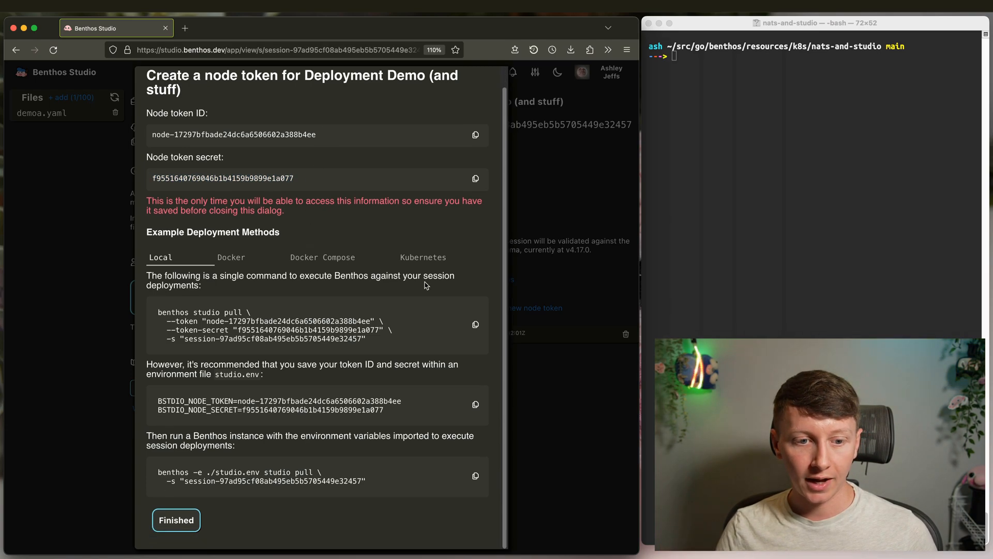
scroll(242, 313, up, 1)
drag(155, 248, 417, 480)
click(417, 480)
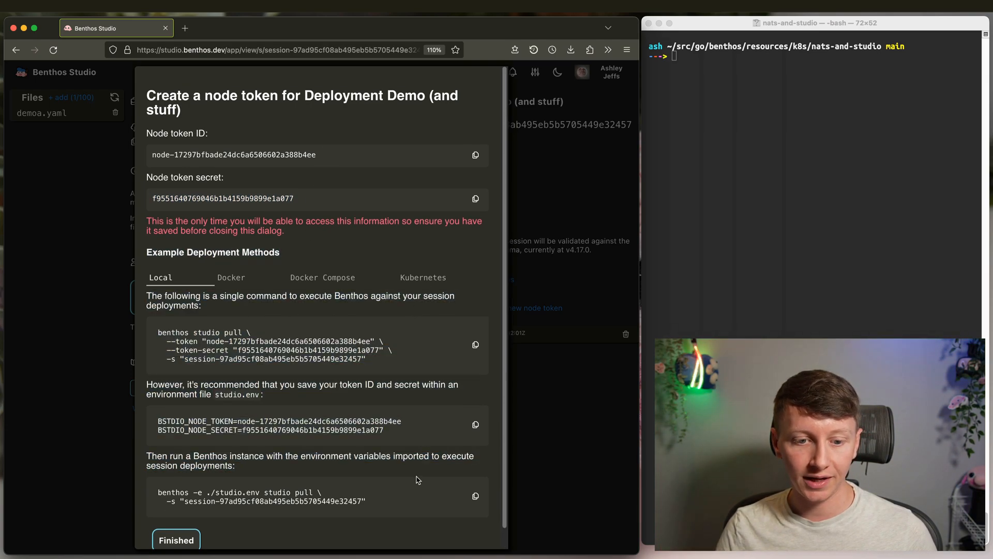
- Browse the Docker, Docker Compose and Kubernetes deployment instructions, returning to Local
click(229, 279)
click(324, 267)
click(420, 278)
scroll(352, 327, down, 10)
scroll(352, 327, up, 10)
click(181, 275)
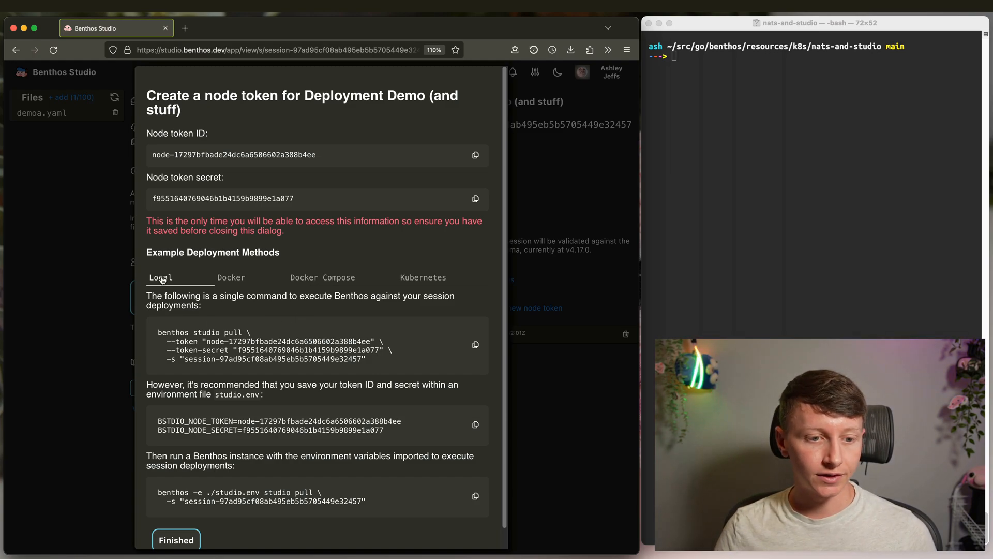
click(244, 278)
click(352, 278)
click(429, 281)
click(304, 276)
click(214, 276)
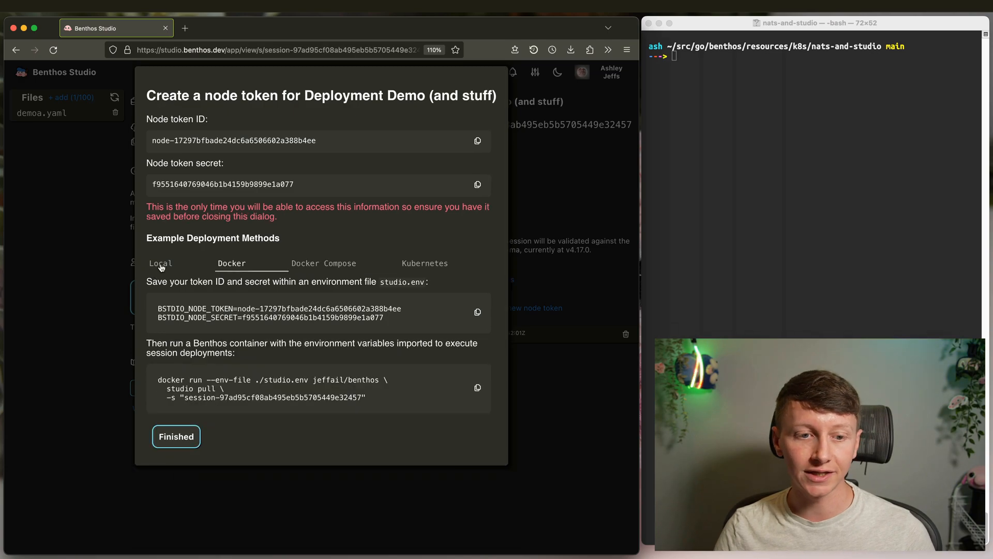
click(160, 269)
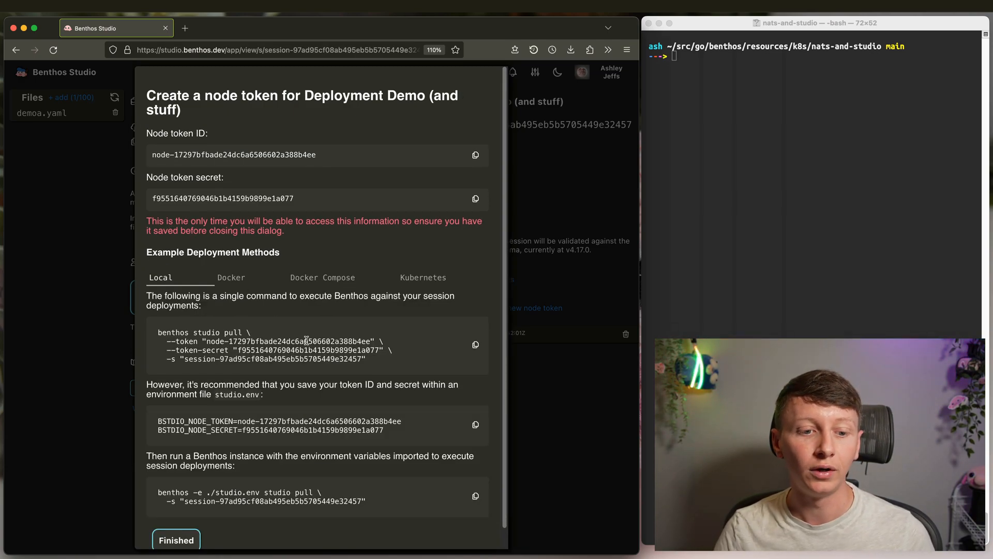
- Copy the two studio.env token lines and type vim at the terminal prompt
scroll(288, 327, down, 1)
mouse_move(381, 345)
mouse_down()
mouse_move(149, 305)
mouse_move(219, 331)
mouse_move(383, 331)
mouse_up()
click(268, 318)
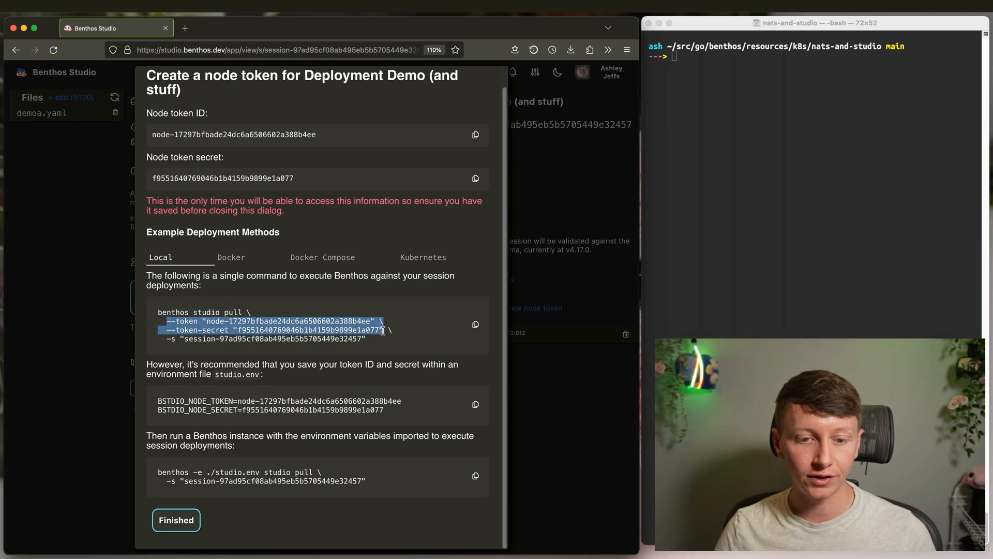
click(388, 339)
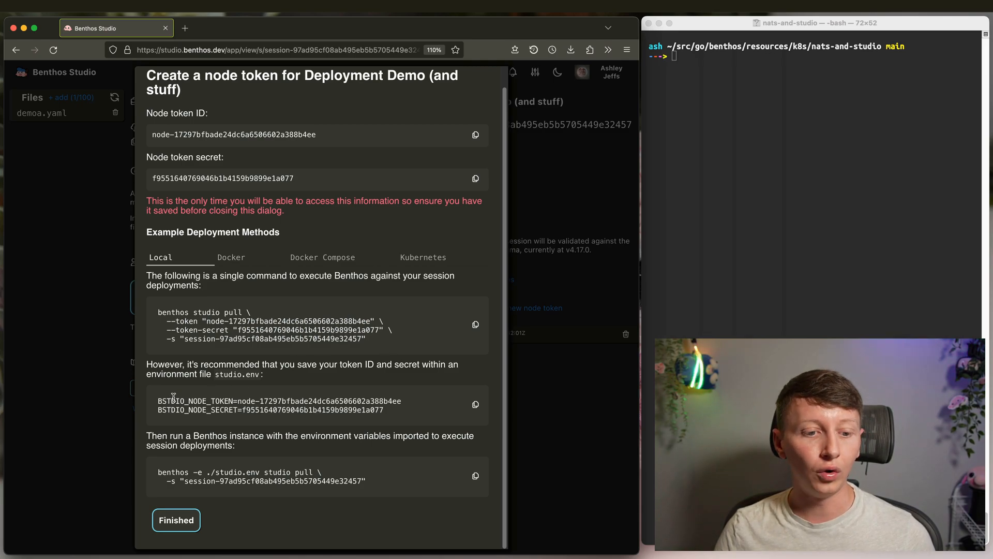
drag(408, 413, 163, 396)
right_click(246, 400)
click(275, 405)
click(279, 412)
double_click(317, 403)
click(339, 408)
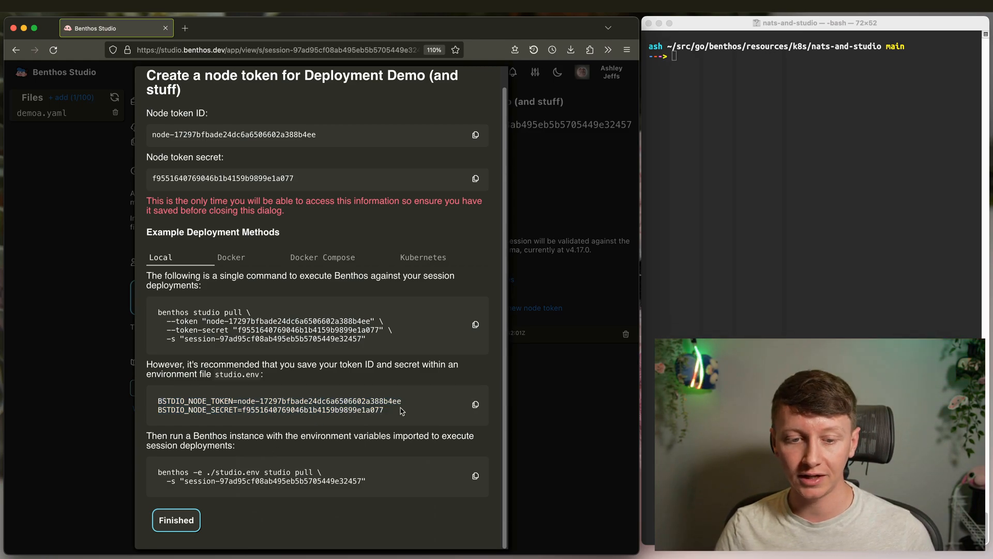
click(810, 268)
text(vim studio.env)
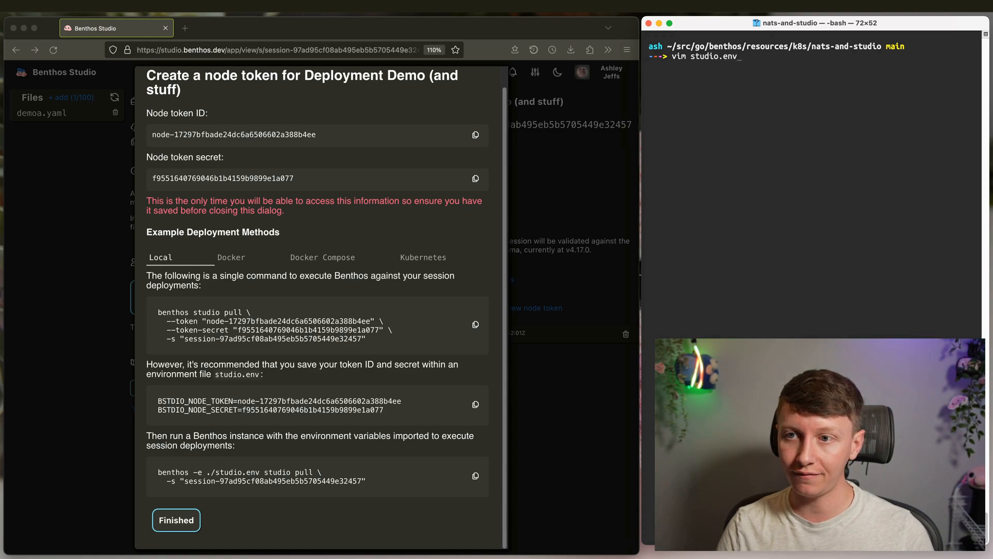
- Save the token lines into studio.env and run the copied benthos studio pull command
key(Return)
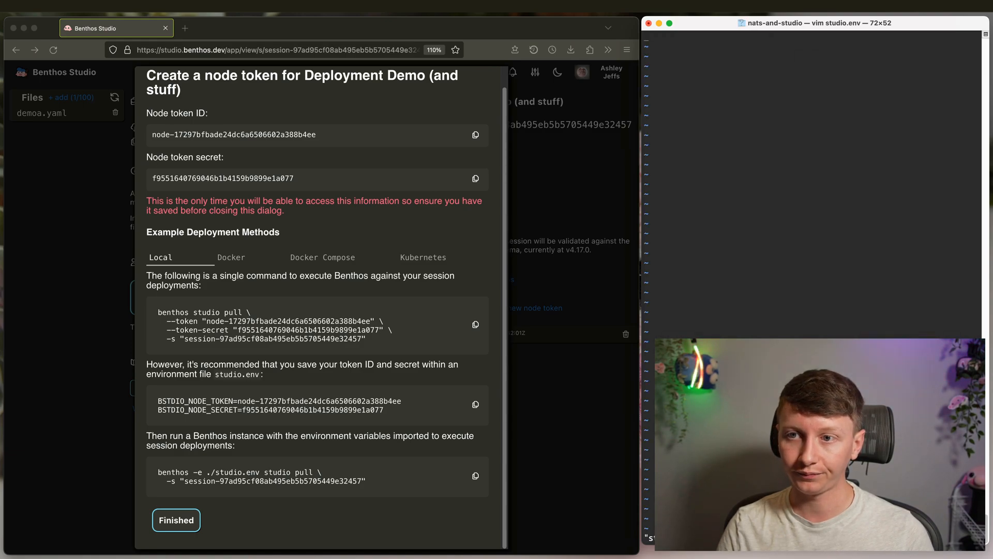
key(super+v)
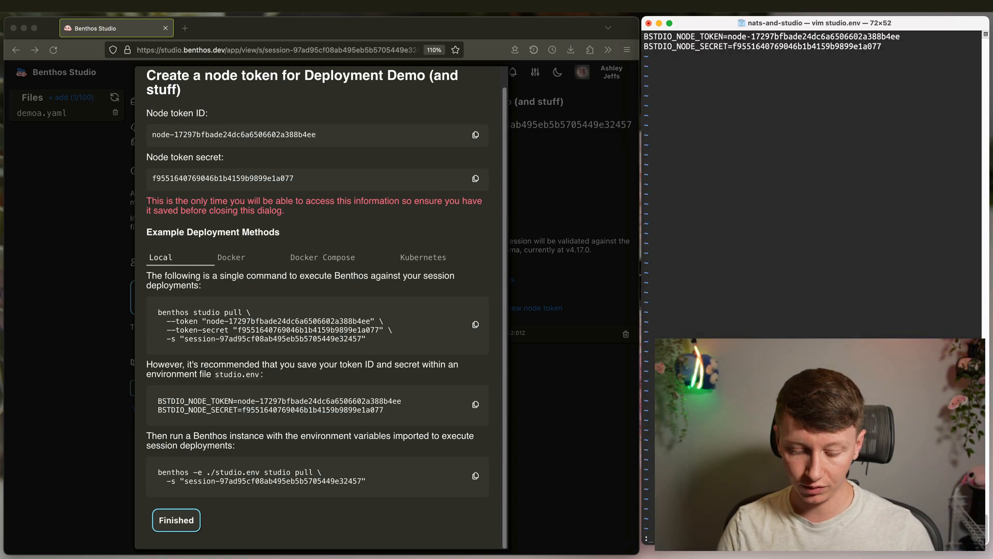
key(Return)
click(356, 473)
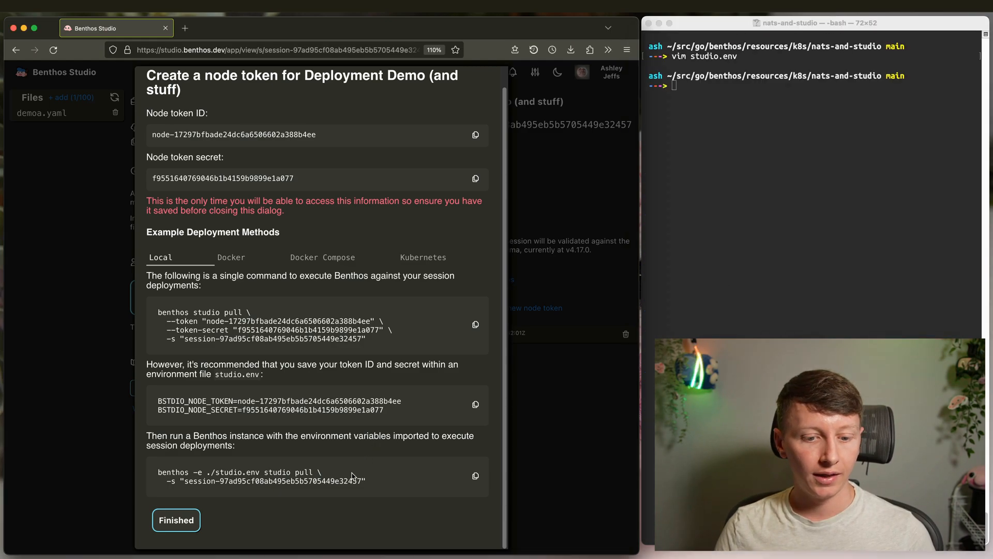
drag(375, 486, 155, 471)
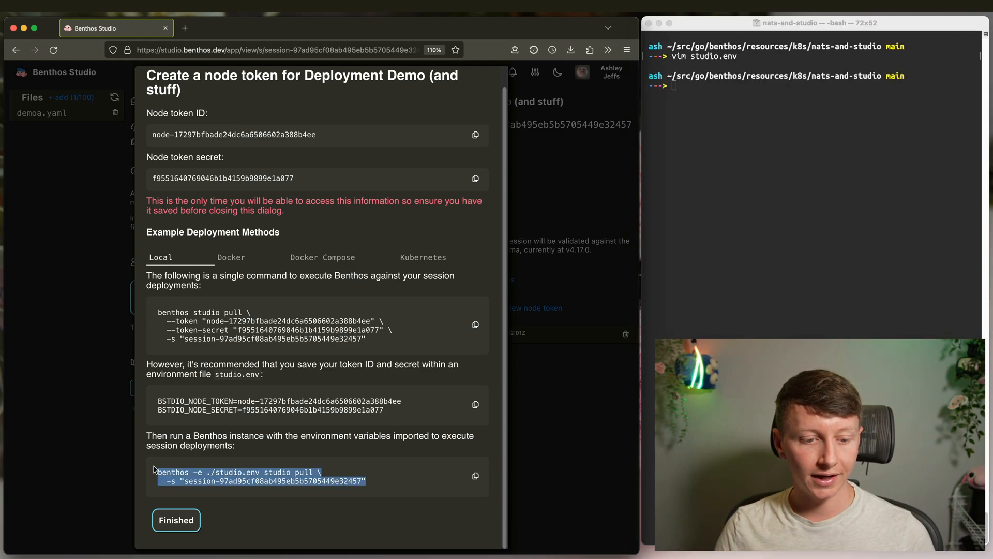
click(262, 481)
click(890, 279)
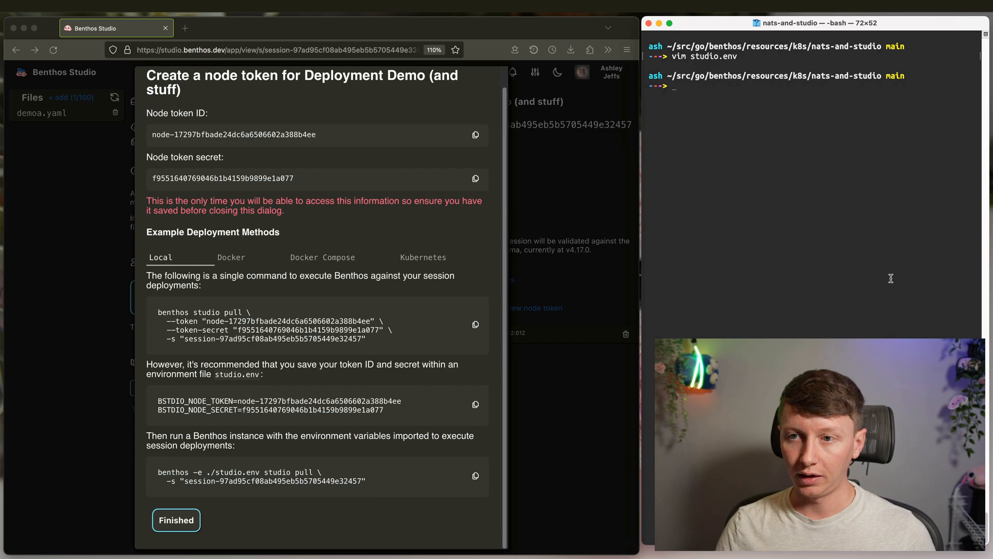
key(super+v)
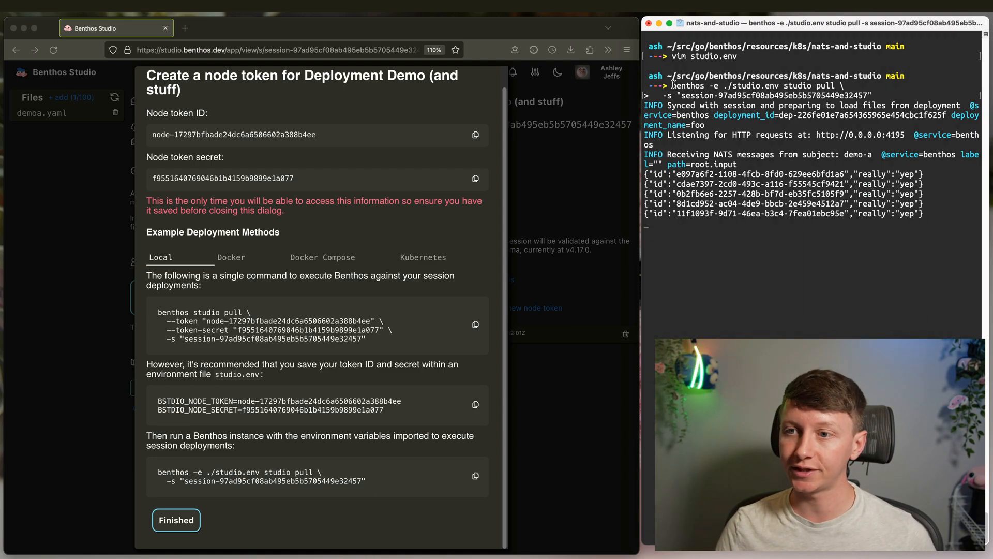
- Point out the pull command's arguments and a received NATS message, then stop the node with Ctrl+C
drag(672, 86, 832, 85)
click(832, 86)
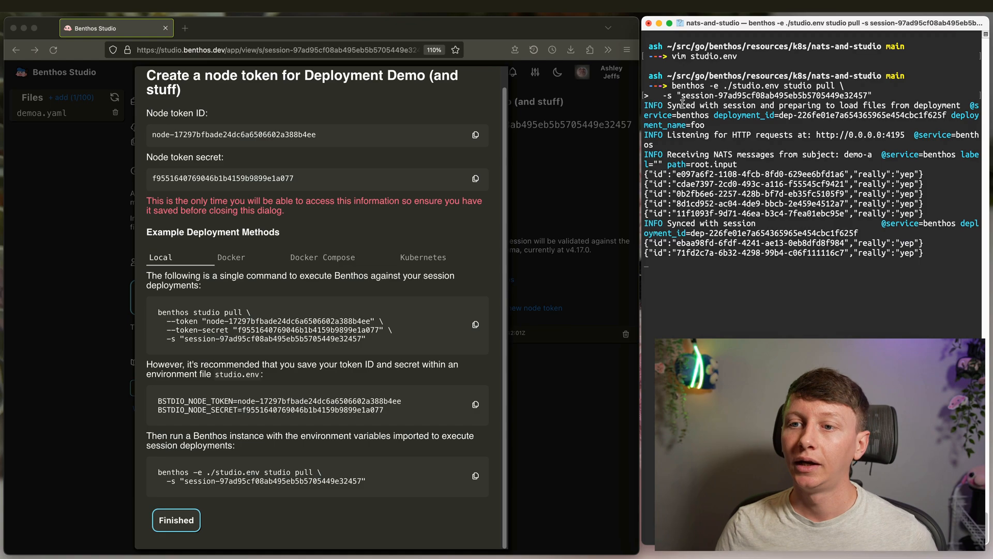
drag(784, 86, 835, 85)
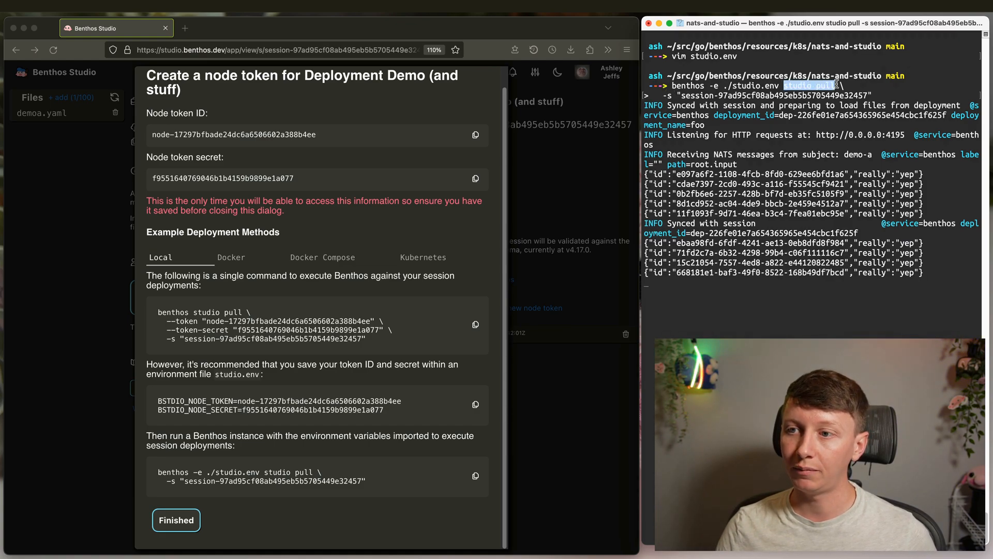
click(818, 91)
drag(666, 95, 874, 96)
click(875, 99)
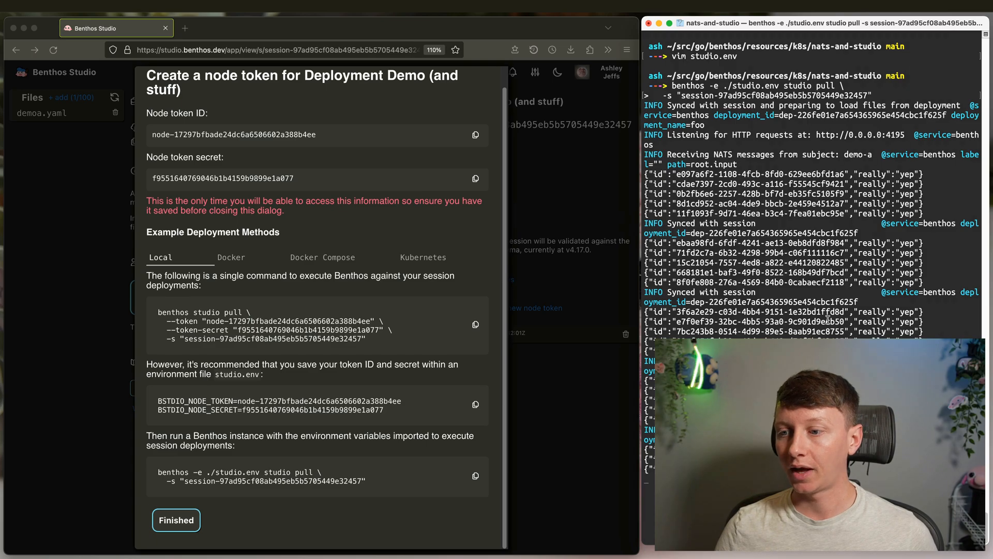
drag(646, 241, 926, 243)
click(897, 279)
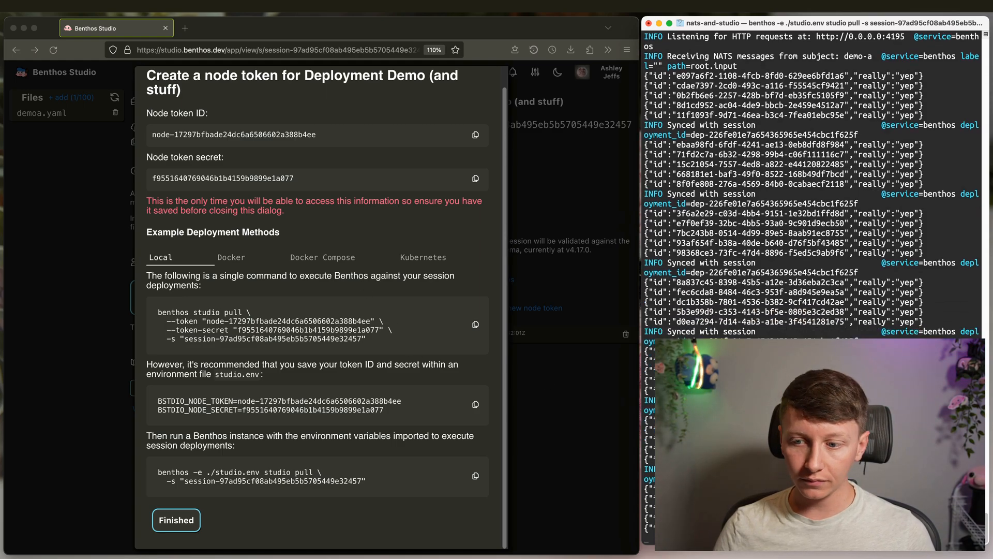
key(ctrl+c)
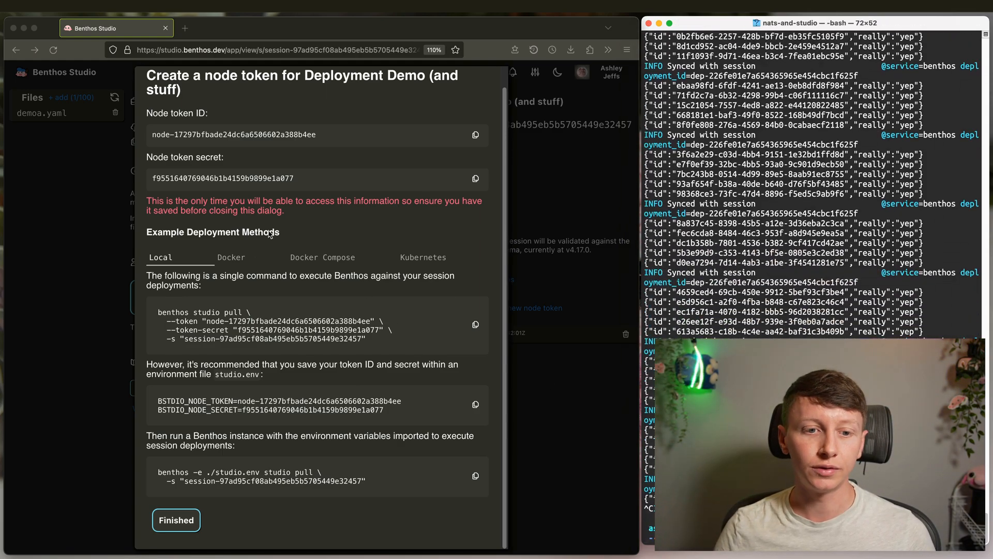
- Copy the Kubernetes kubectl create secret command and run it to create the benthos-studio secret
click(238, 248)
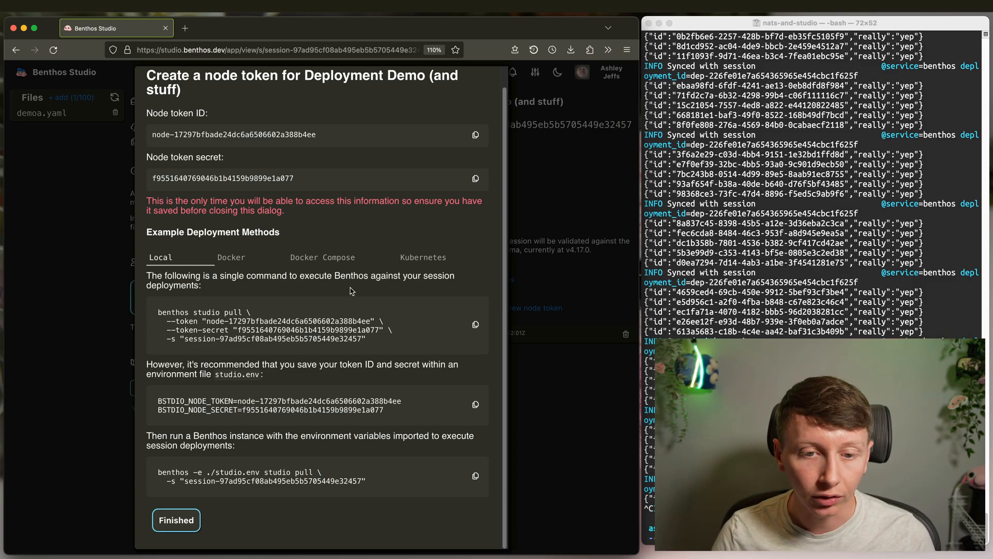
click(407, 261)
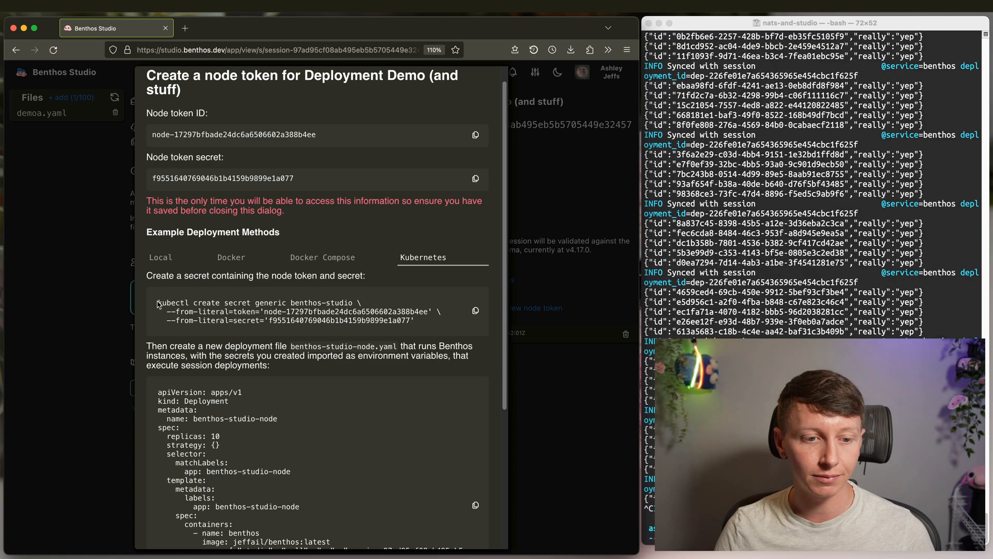
drag(425, 323, 157, 303)
right_click(185, 298)
click(203, 304)
click(306, 299)
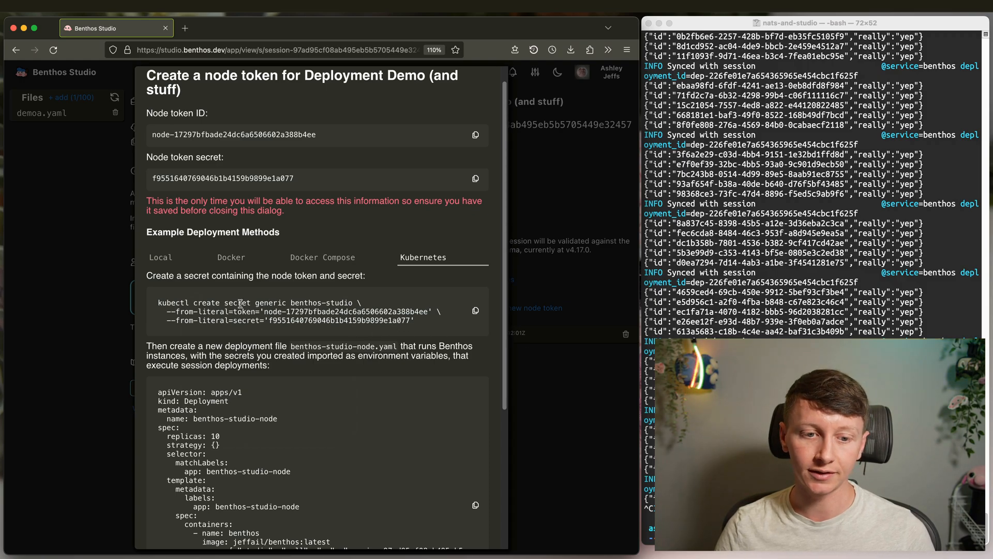
scroll(401, 345, down, 5)
scroll(401, 345, up, 5)
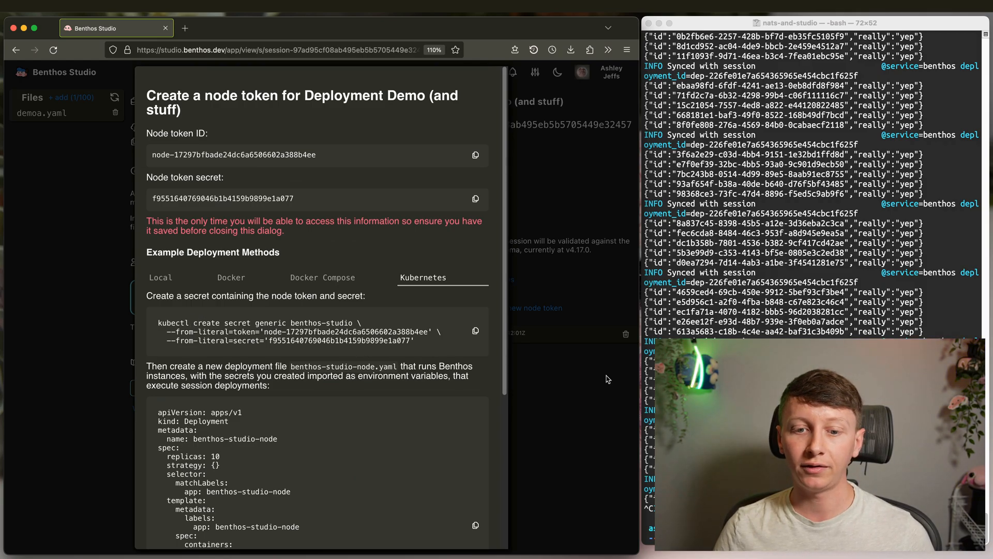
click(714, 386)
key(super+v)
key(Return)
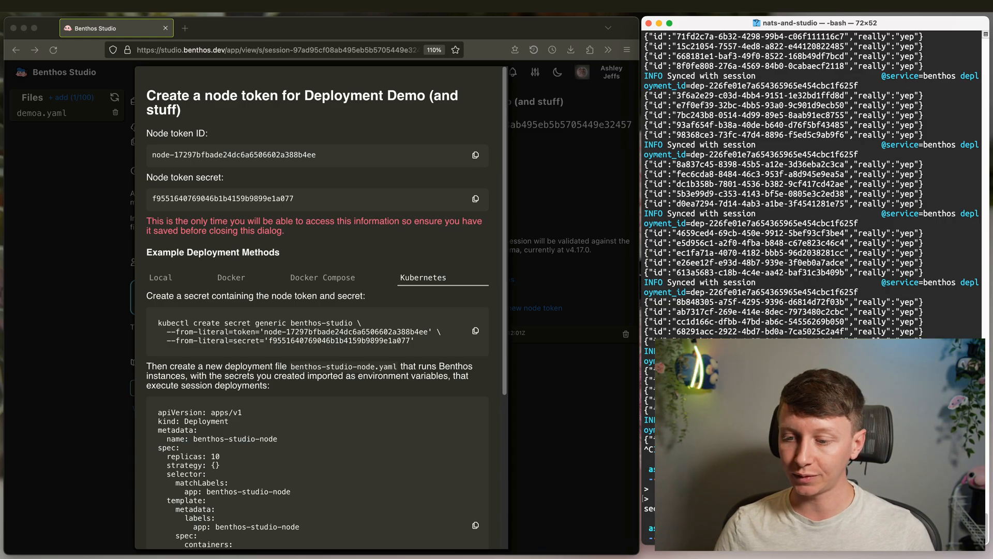
- Close the node token dialog with Finished to return to the session overview
click(380, 326)
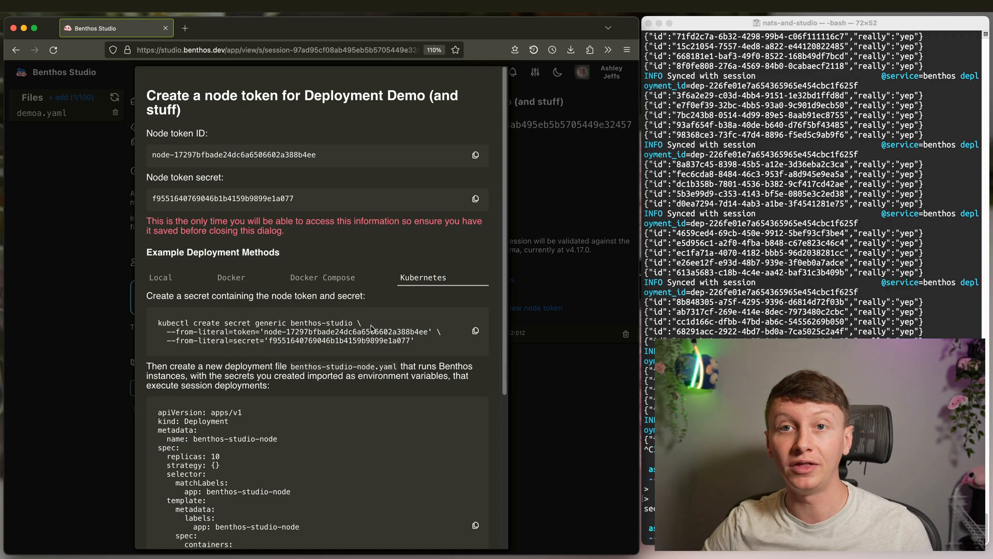
scroll(362, 306, down, 5)
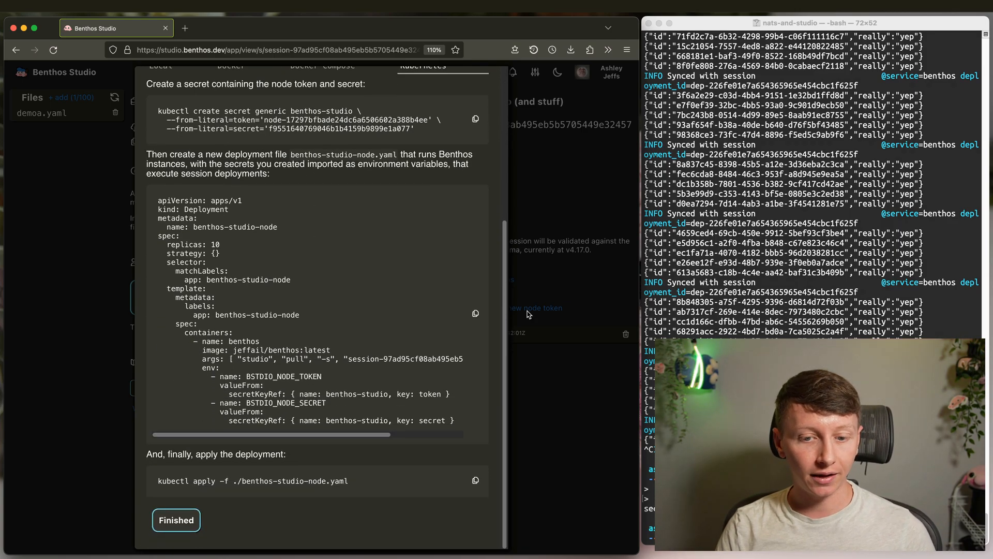
click(176, 521)
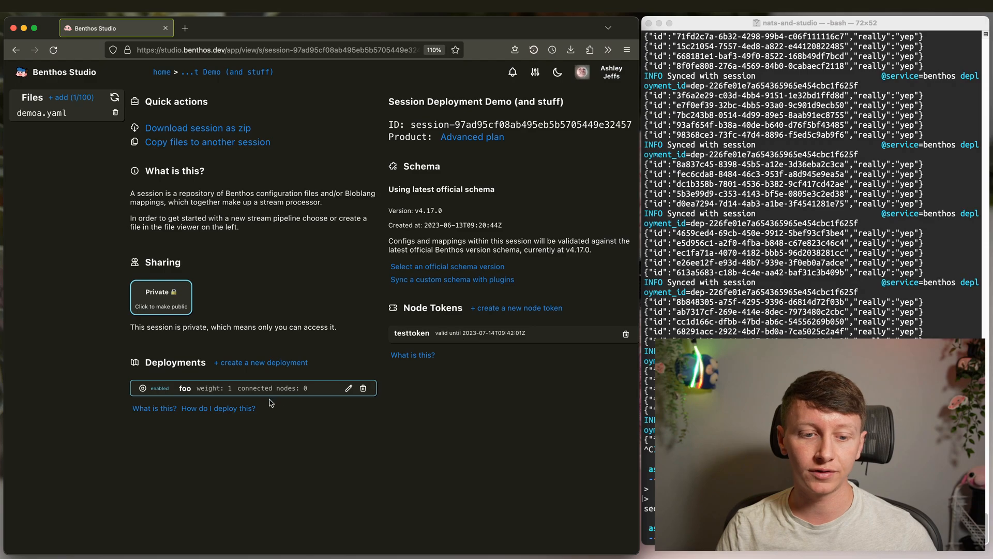
click(216, 409)
scroll(233, 409, down, 5)
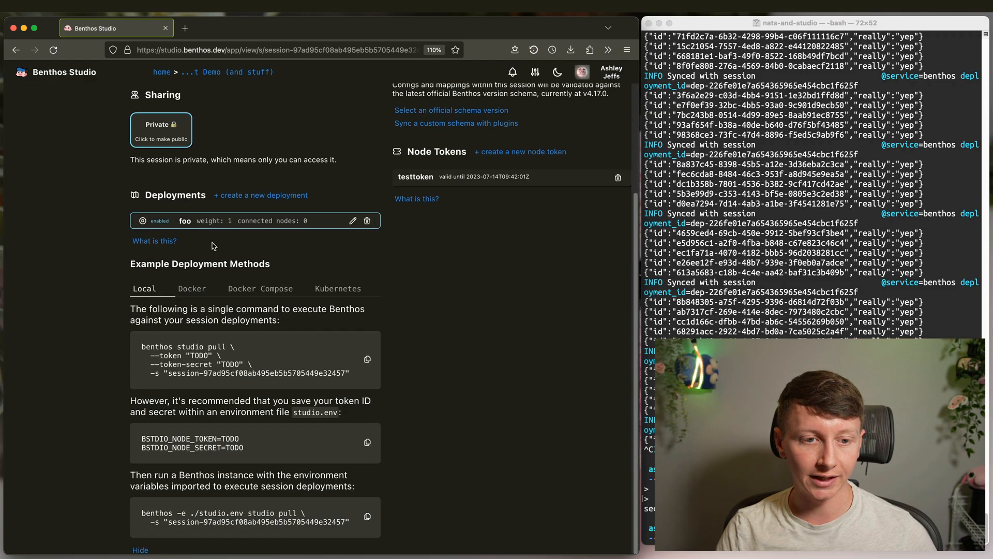
click(190, 292)
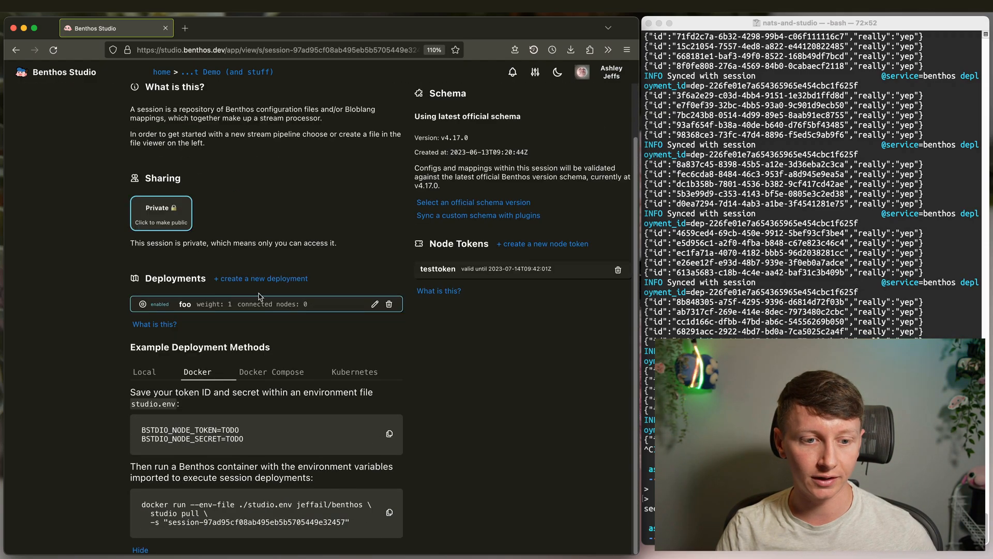
click(281, 373)
click(213, 371)
drag(251, 442, 149, 427)
click(248, 439)
drag(267, 444, 158, 421)
click(250, 434)
click(143, 372)
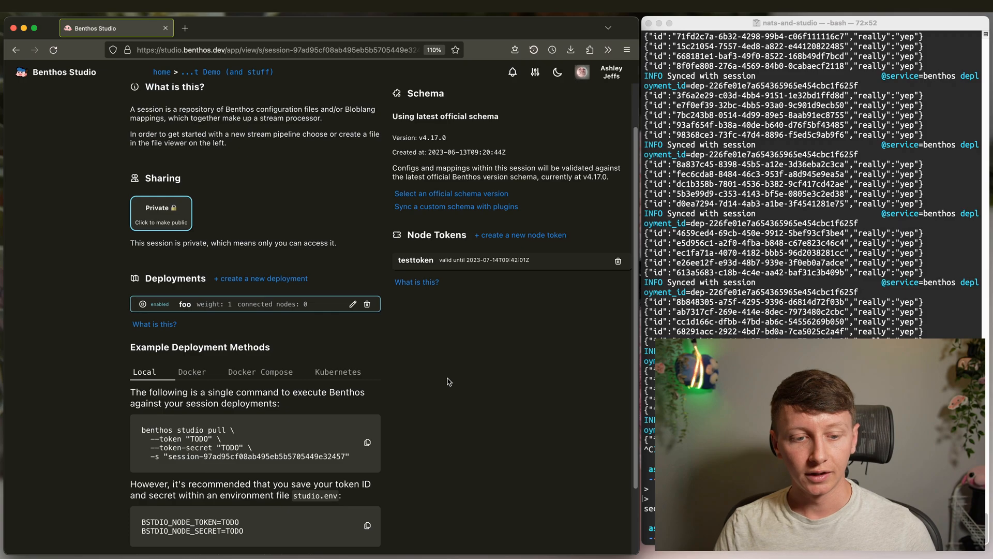
scroll(447, 383, down, 2)
click(142, 550)
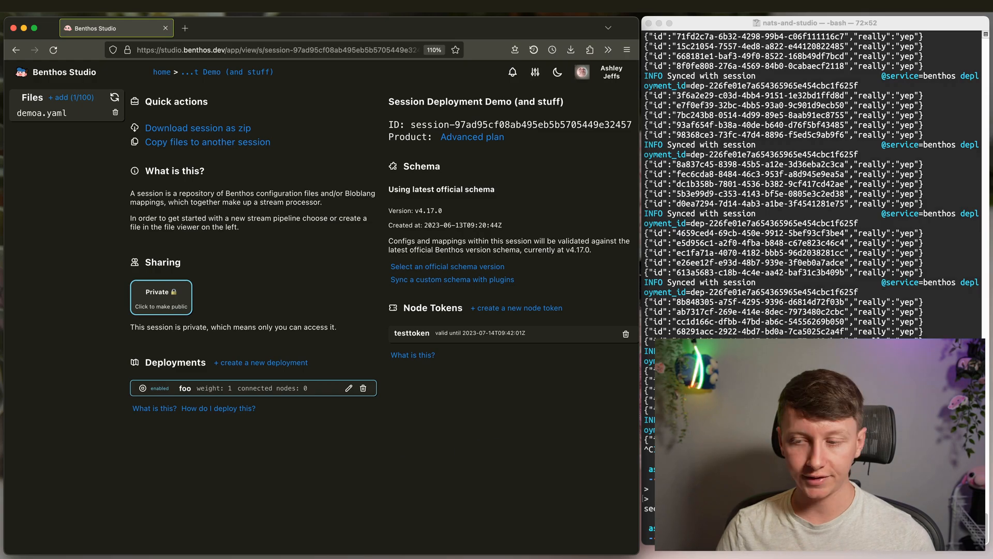
key(super+Tab)
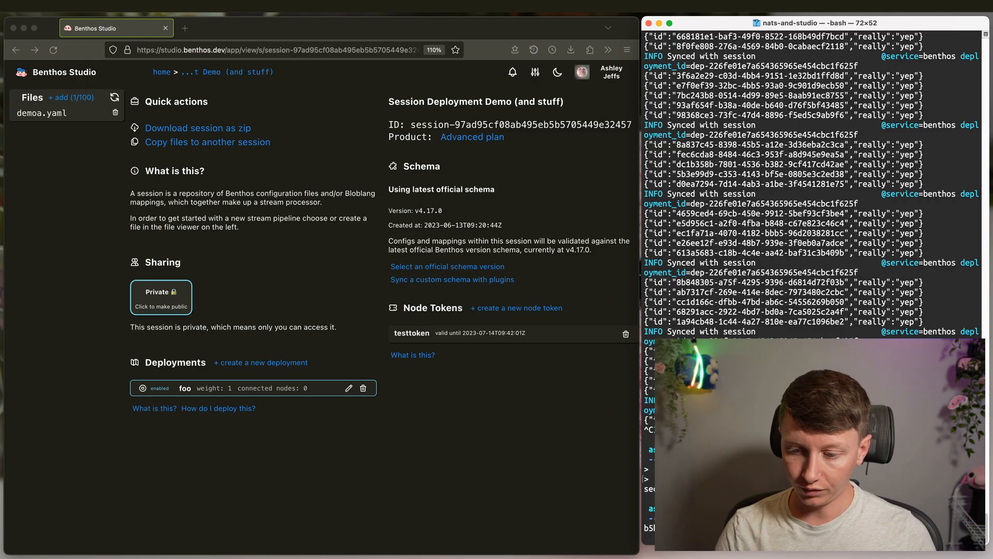
- Run benthos studio pull --help in a shortened terminal and highlight the --send-traces option
key(Return)
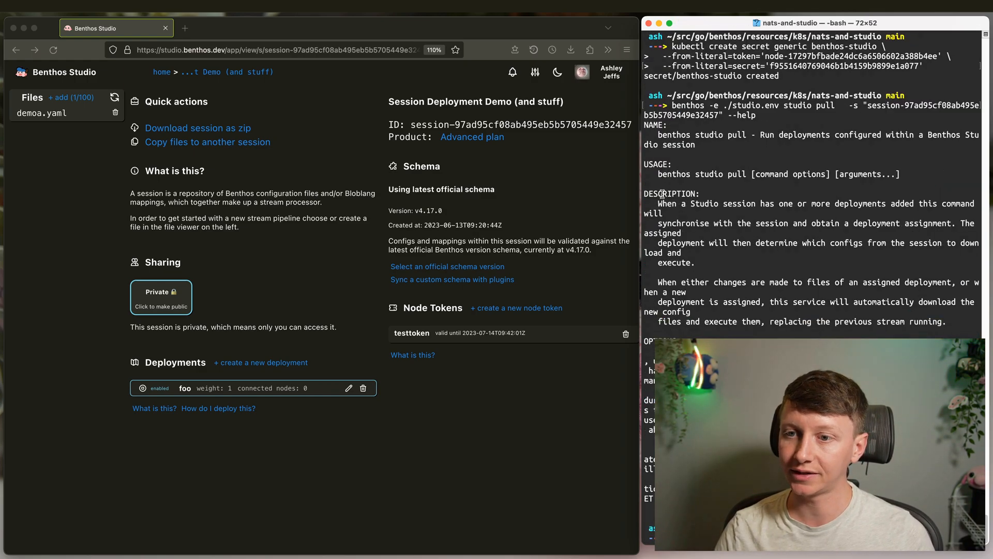
drag(776, 544, 774, 326)
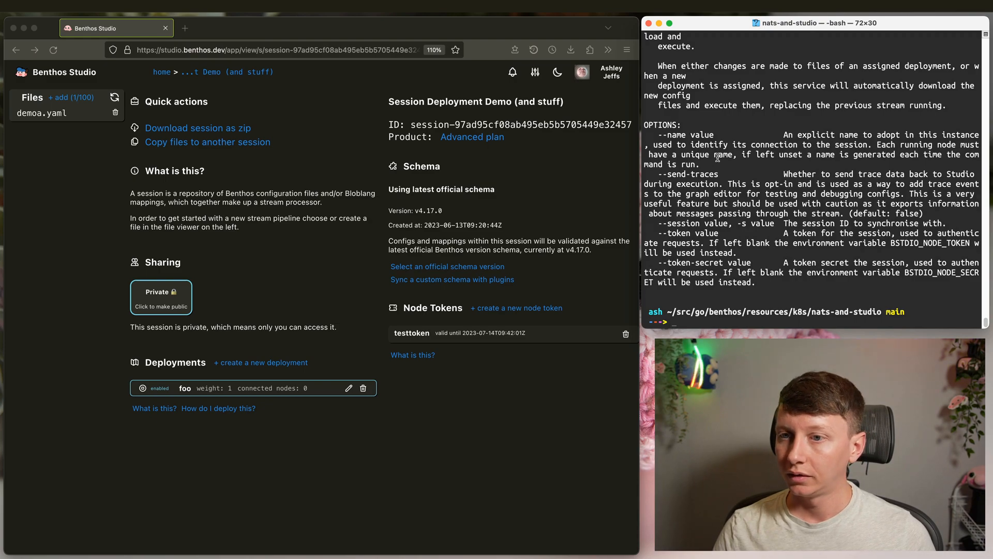
drag(658, 174, 721, 173)
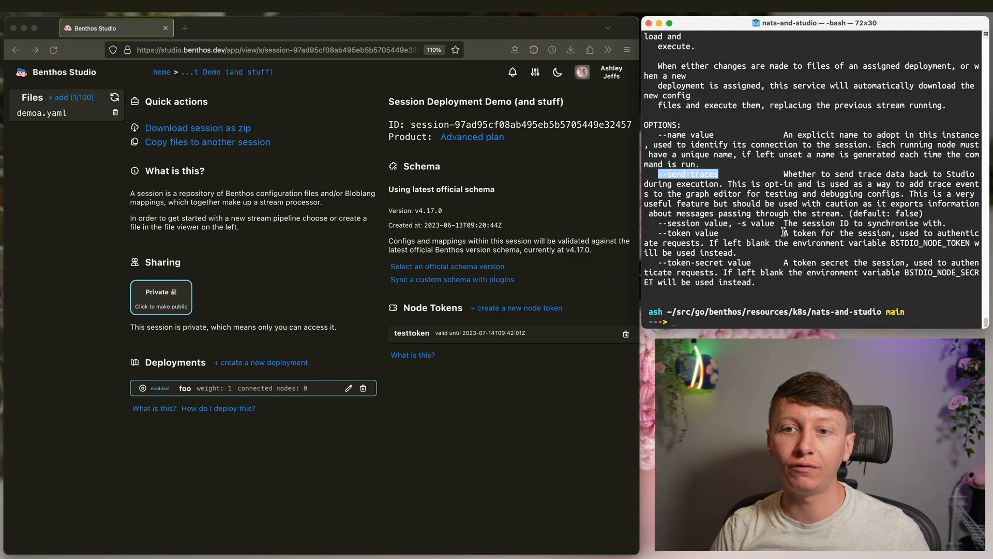
click(754, 212)
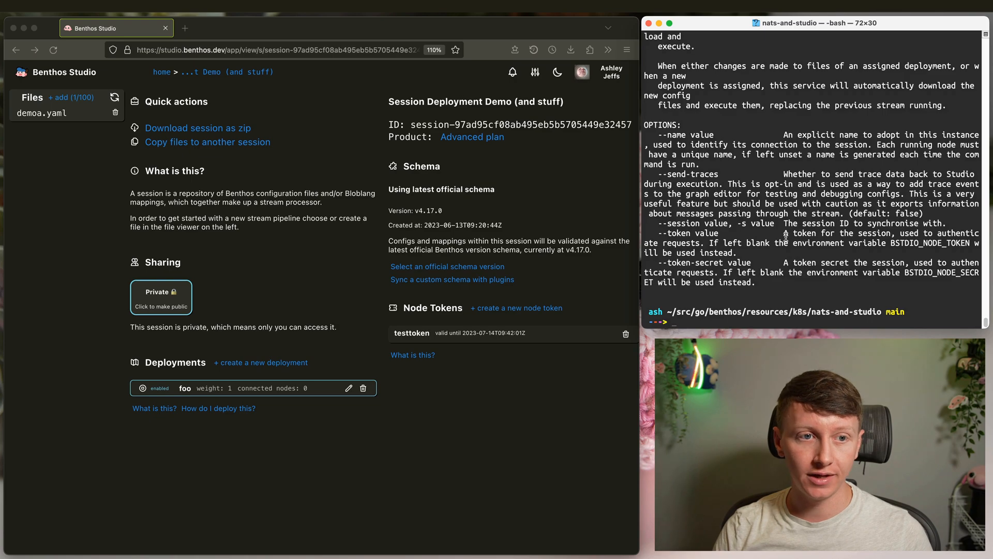
- Rerun benthos studio pull with --send-traces appended, then open the demoa.yaml pipeline graph
click(356, 233)
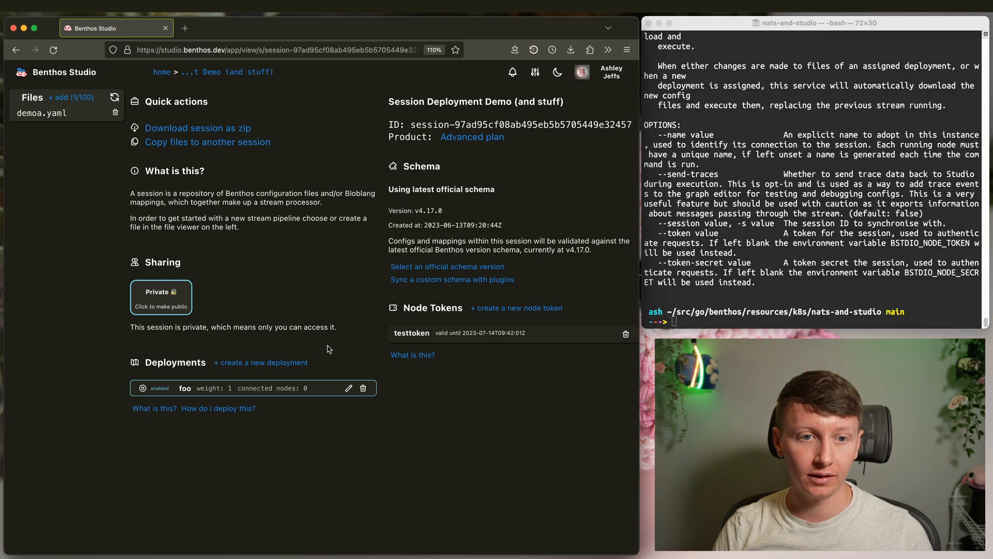
click(812, 187)
drag(658, 175, 719, 175)
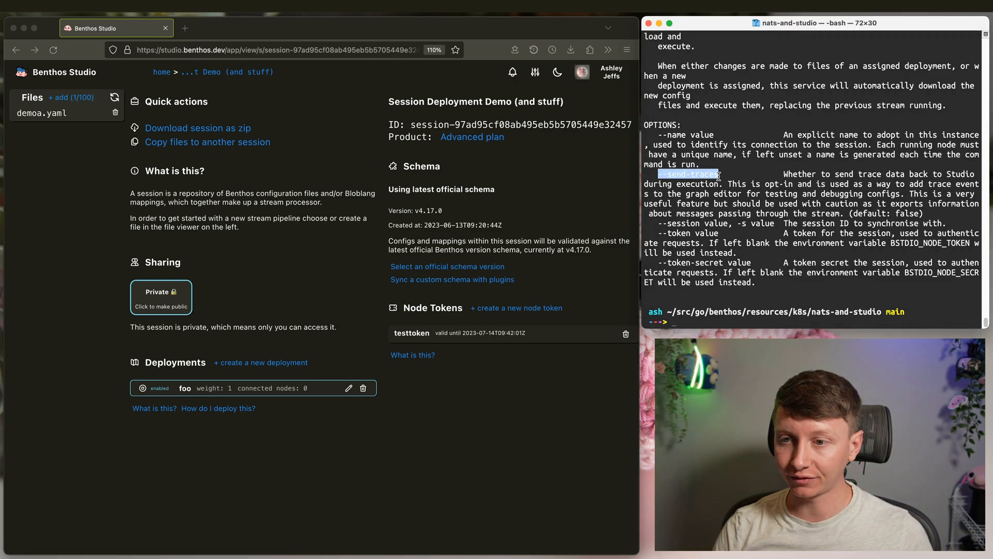
right_click(718, 176)
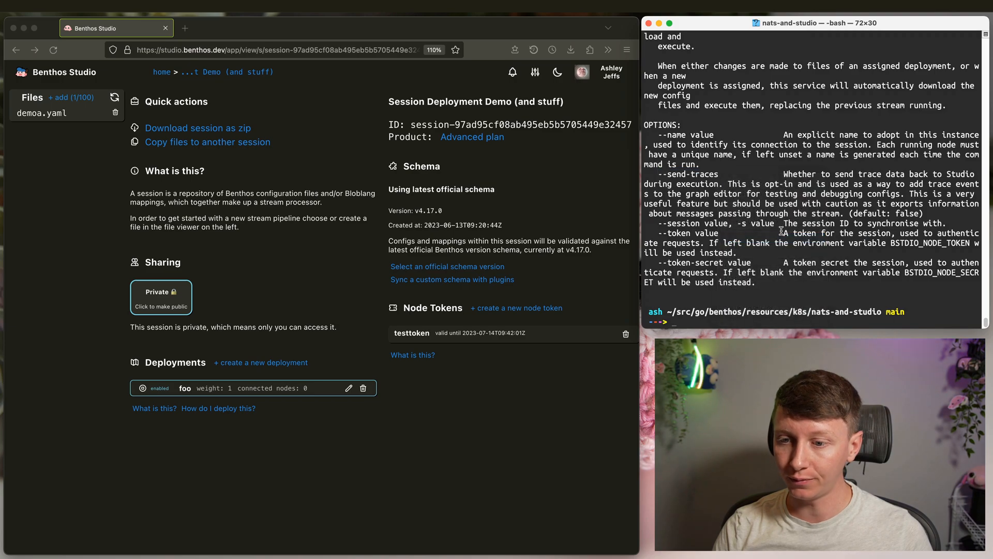
key(super+v)
key(Up)
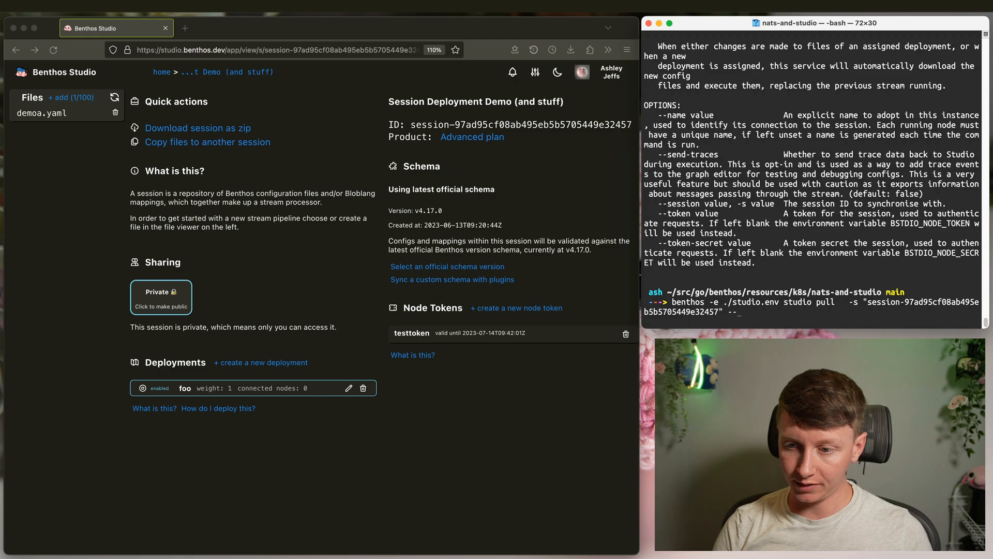
key(super+v)
key(Return)
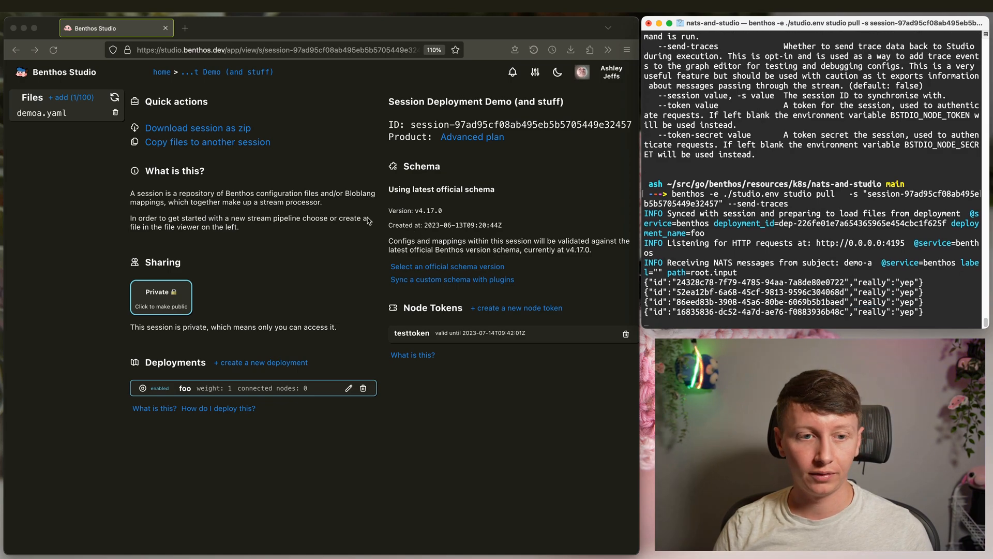
click(68, 123)
click(53, 116)
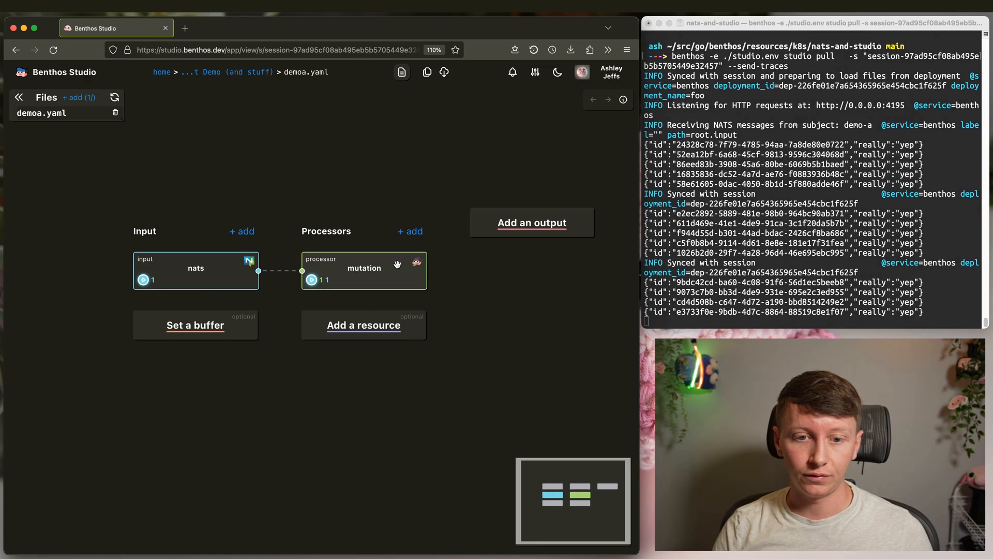
- Inspect the mutation processor's Run Events traces, including demo-a subject metadata and consumed and produced message contents
click(398, 264)
click(435, 99)
scroll(474, 248, down, 10)
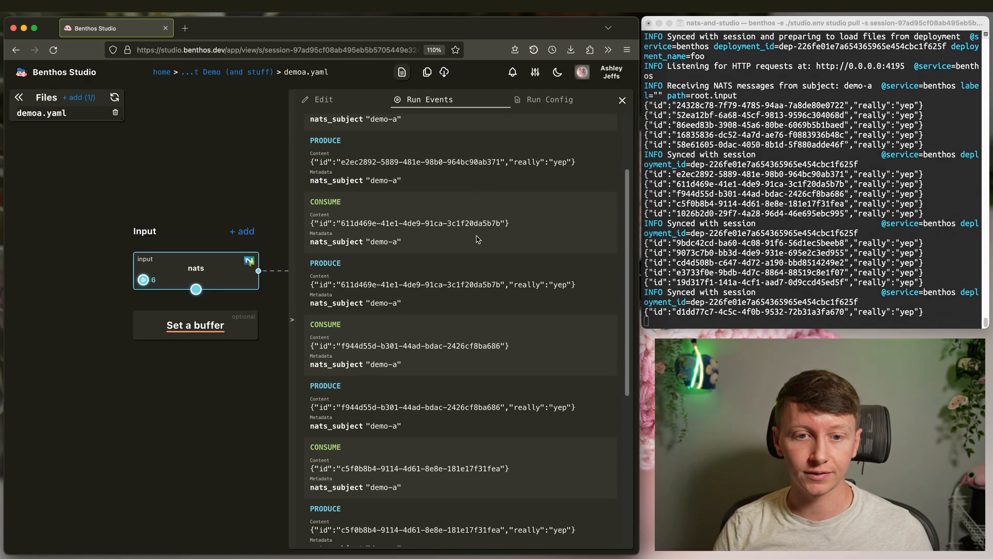
scroll(498, 290, up, 10)
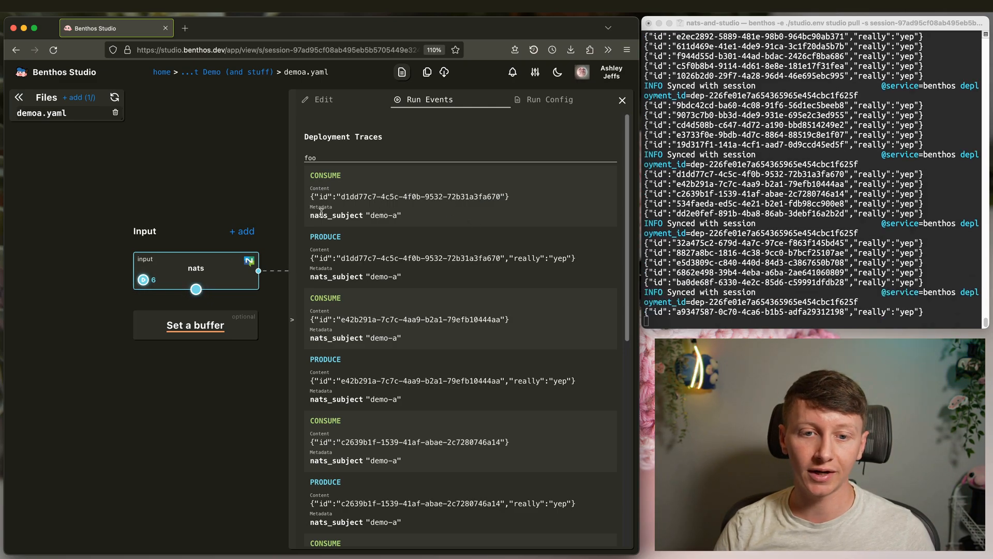
drag(310, 218, 424, 223)
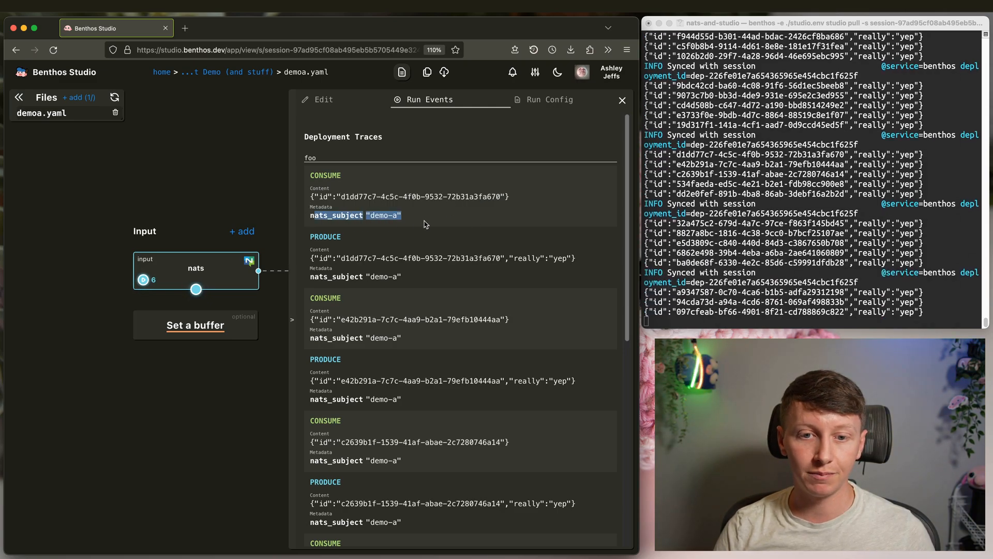
click(428, 219)
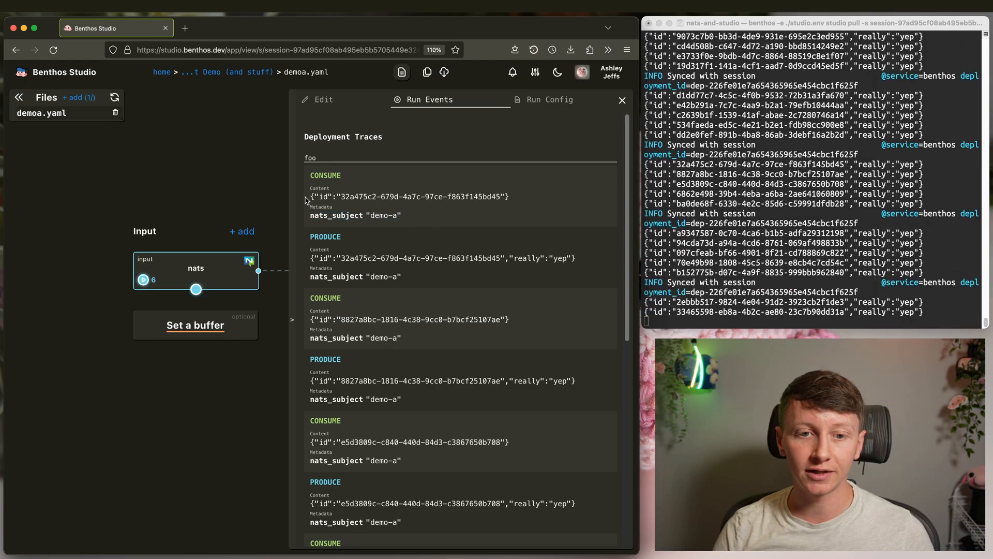
drag(309, 197, 517, 202)
click(517, 203)
scroll(408, 241, down, 1)
scroll(409, 243, up, 1)
drag(311, 197, 527, 202)
click(526, 202)
drag(505, 258, 590, 260)
click(589, 259)
- Review the nats input's deployment traces and open its Run Config mock behaviour settings
click(232, 271)
click(262, 155)
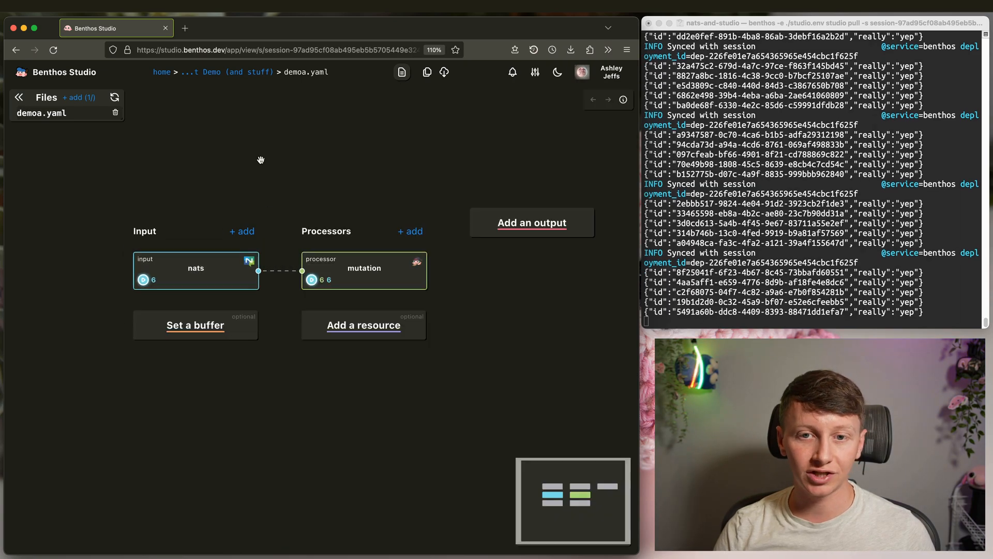
click(233, 258)
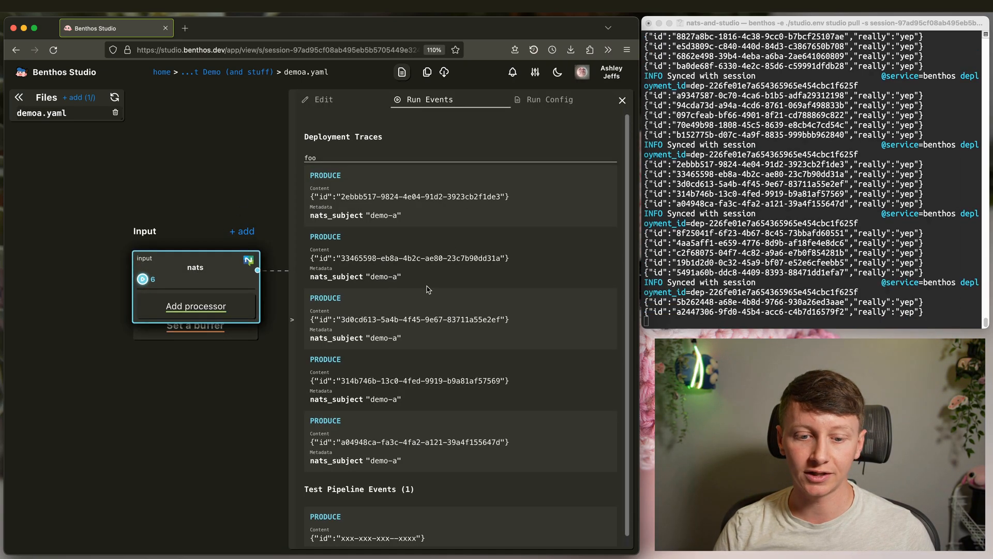
click(232, 167)
click(362, 266)
scroll(490, 250, down, 7)
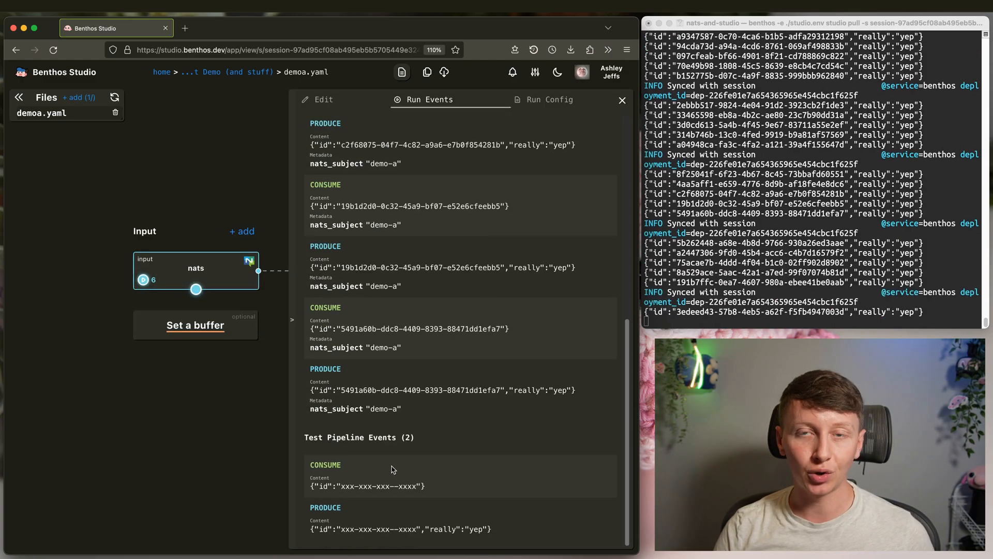
click(216, 268)
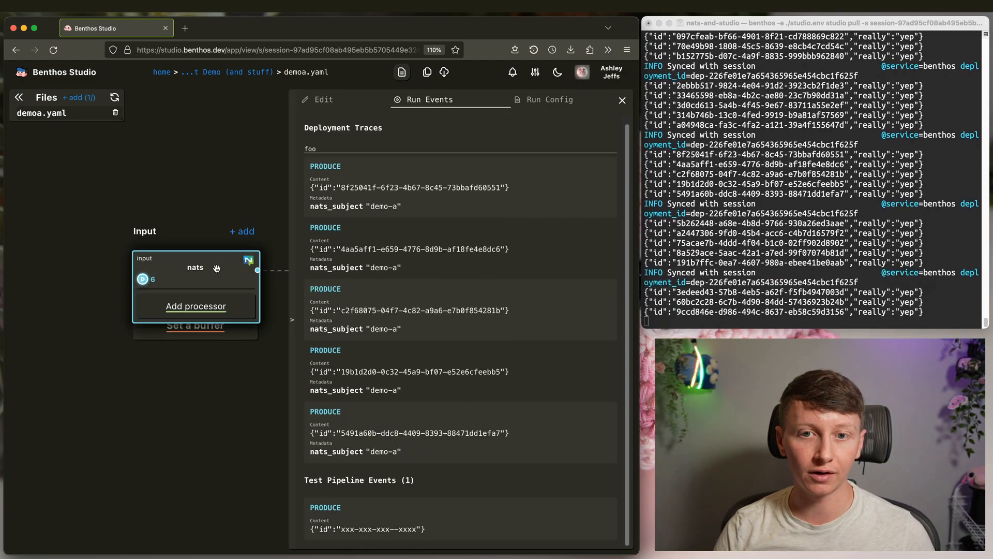
click(549, 99)
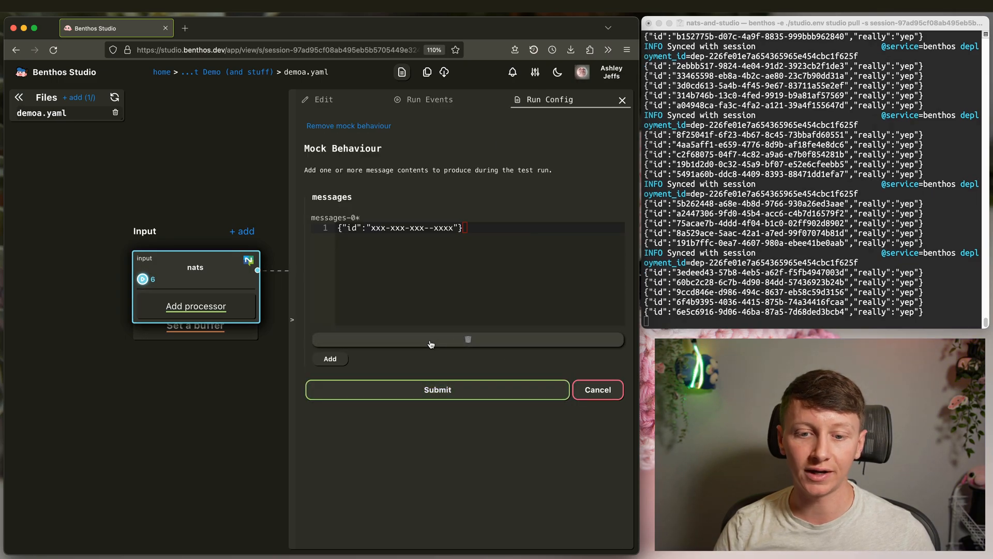
- Remove the nats input's mock behaviour message and open the mutation's root.really = "yep" mapping for editing
click(342, 127)
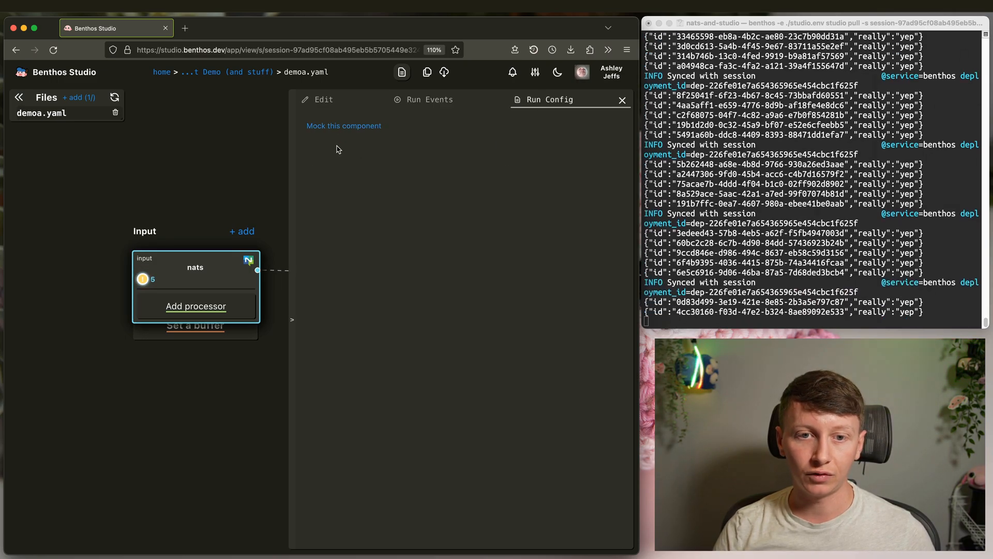
click(419, 100)
scroll(472, 266, down, 5)
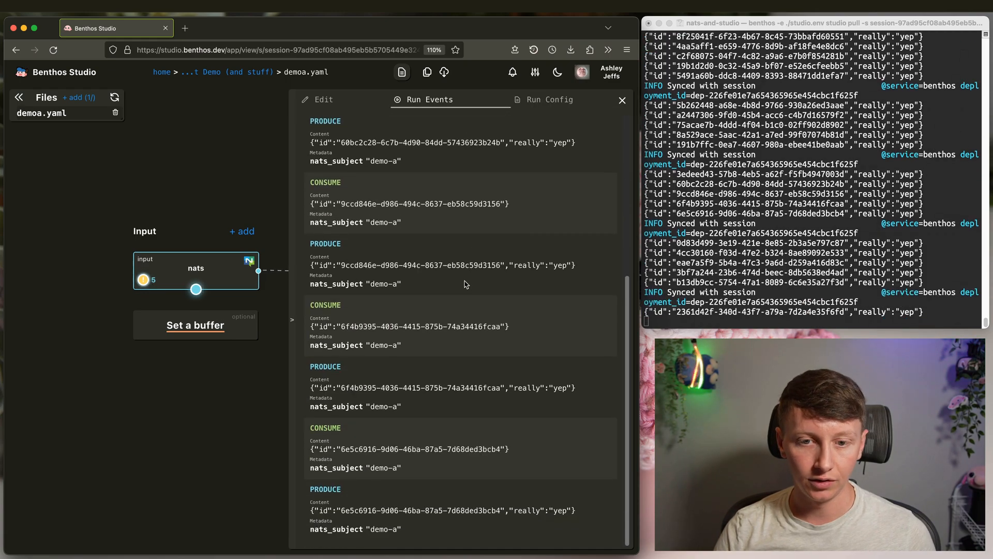
scroll(472, 285, up, 5)
scroll(472, 266, down, 5)
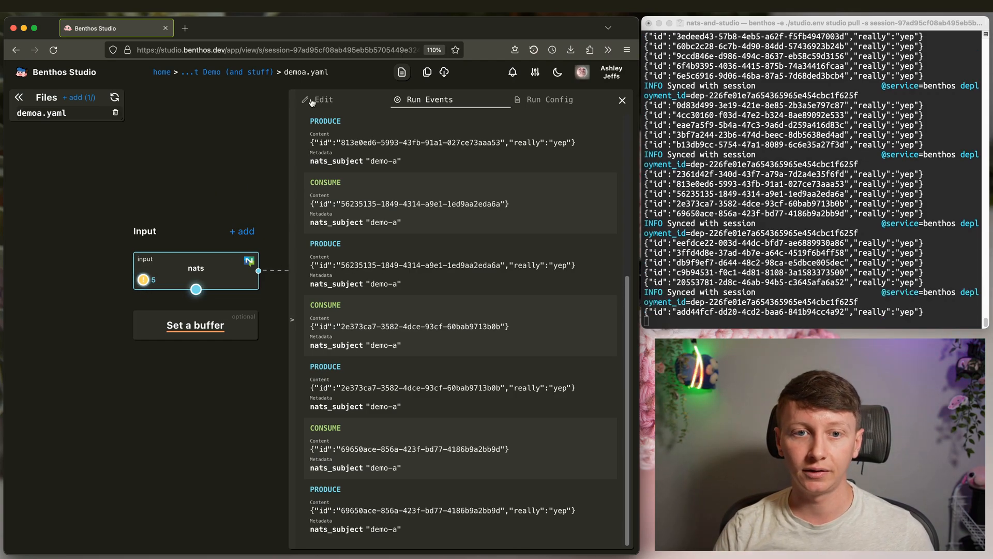
click(294, 97)
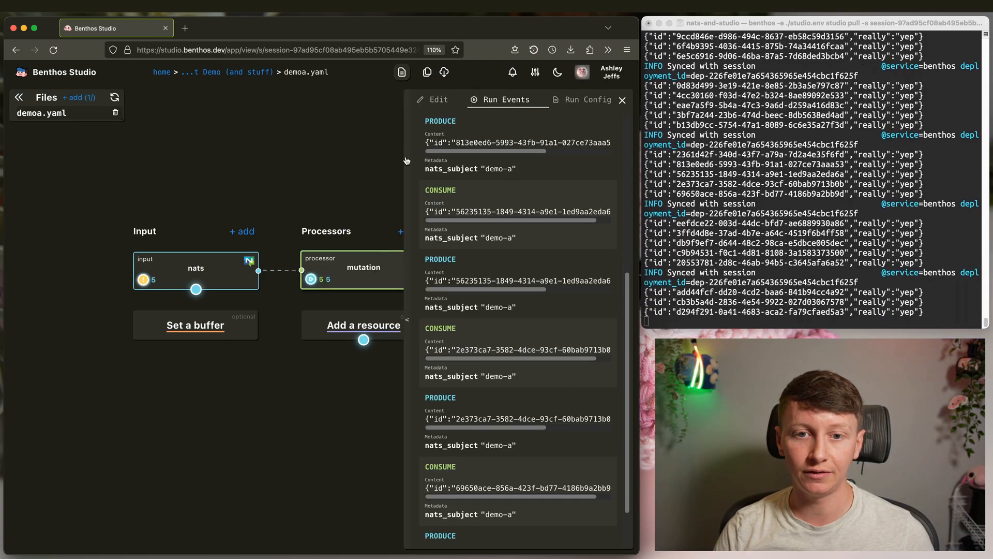
click(326, 96)
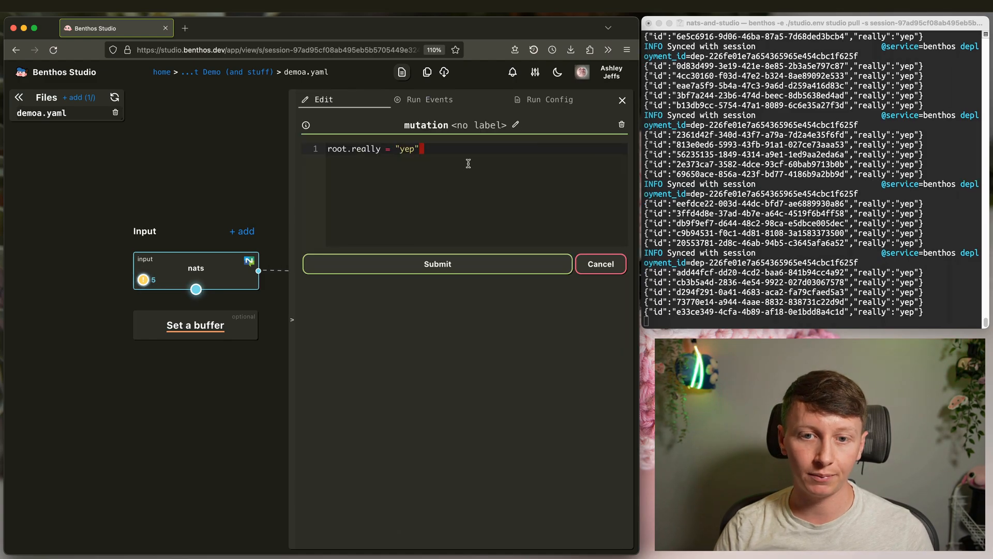
- Change the mutation's root.really value from "yep" to "nope" and submit it
click(406, 150)
key(BackSpace)
key(BackSpace)
text(nope)
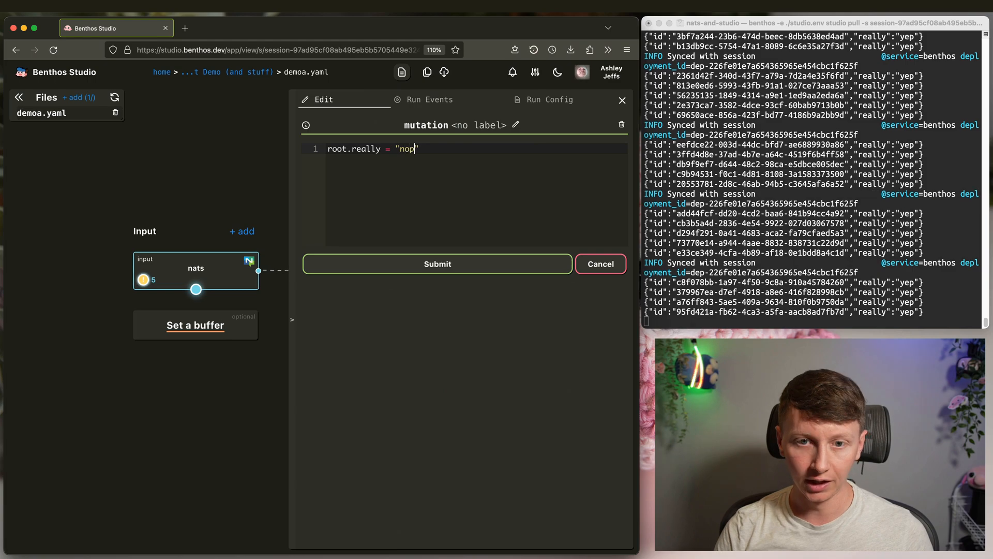
click(499, 264)
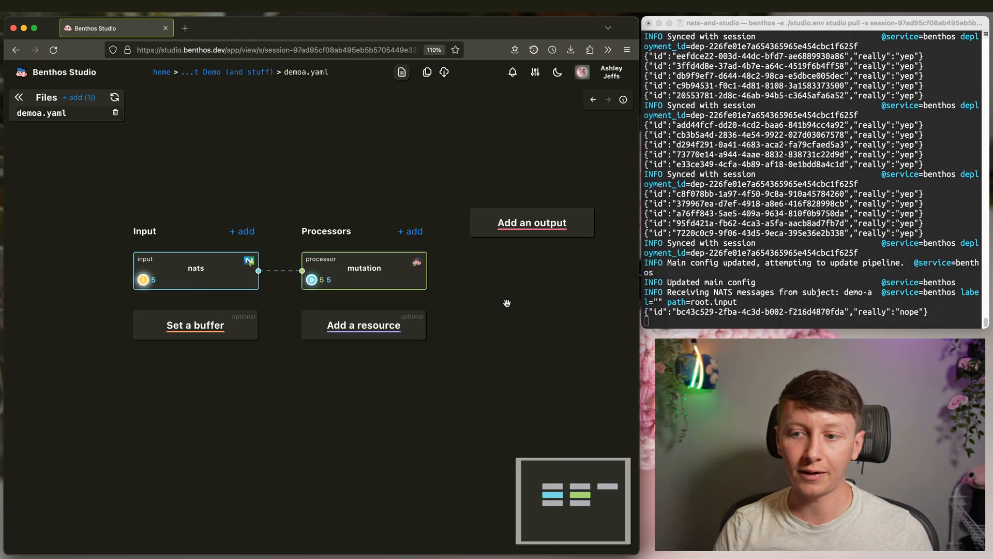
- Confirm in the terminal log that the node now emits "really":"nope" messages
click(849, 272)
drag(751, 280, 674, 234)
click(934, 287)
drag(934, 284, 655, 272)
drag(724, 273, 727, 272)
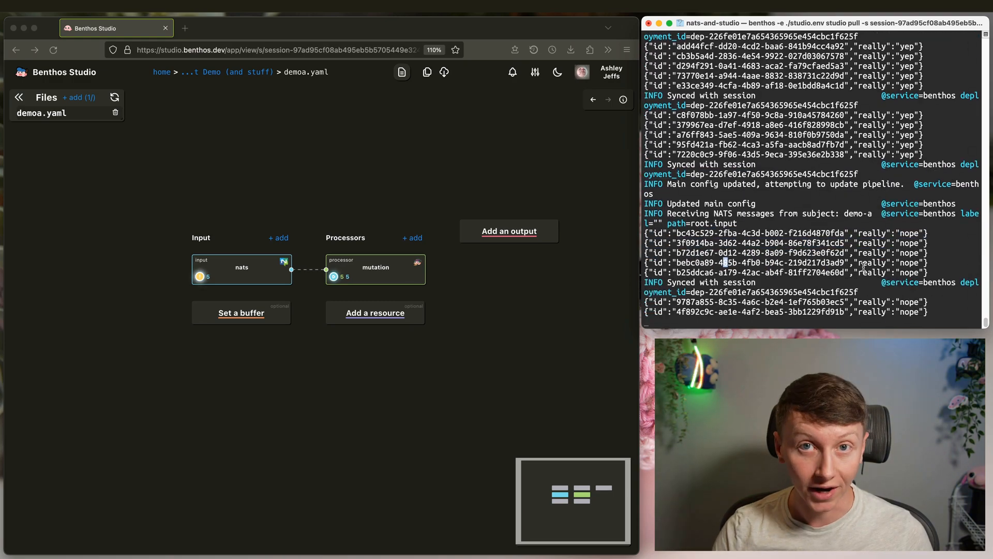
- Verify the "nope" value in the mutation's Run Events traces, then close the panel
click(368, 266)
click(368, 265)
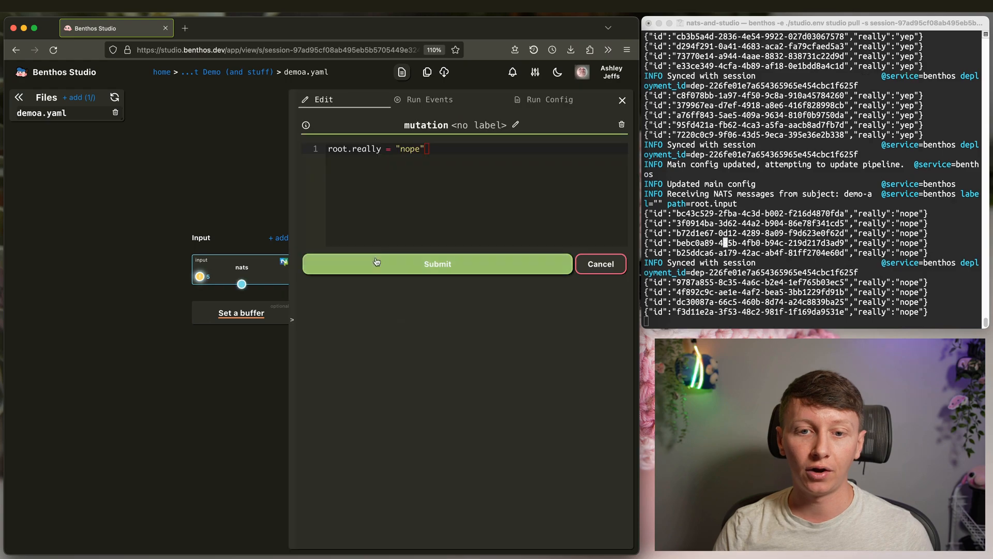
click(446, 99)
scroll(476, 197, down, 2)
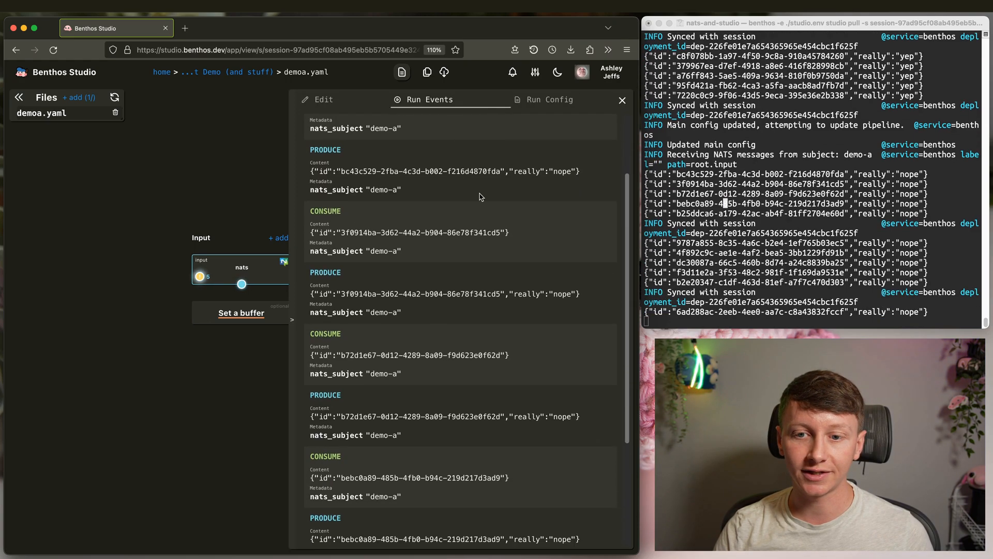
drag(590, 171, 503, 171)
click(557, 179)
scroll(501, 226, up, 4)
click(206, 171)
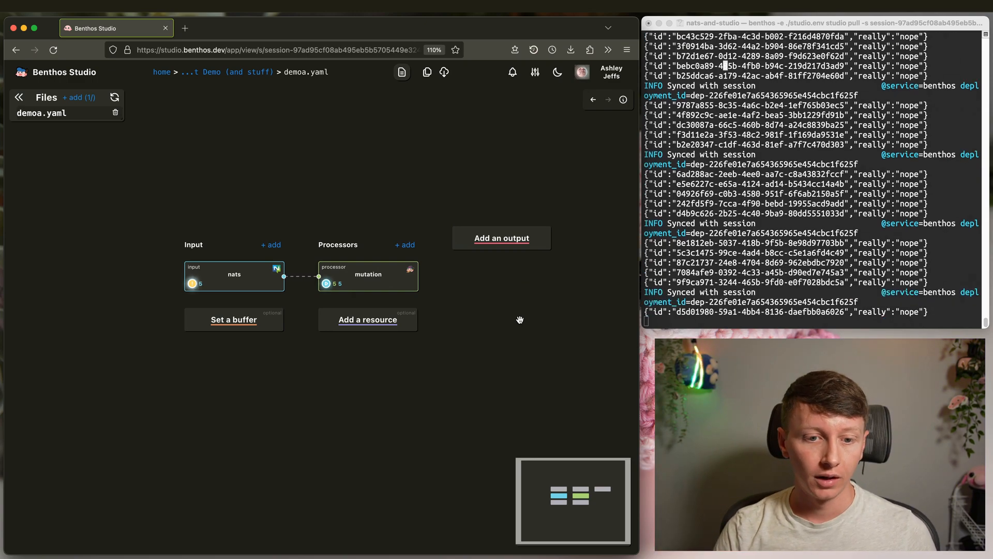
click(717, 219)
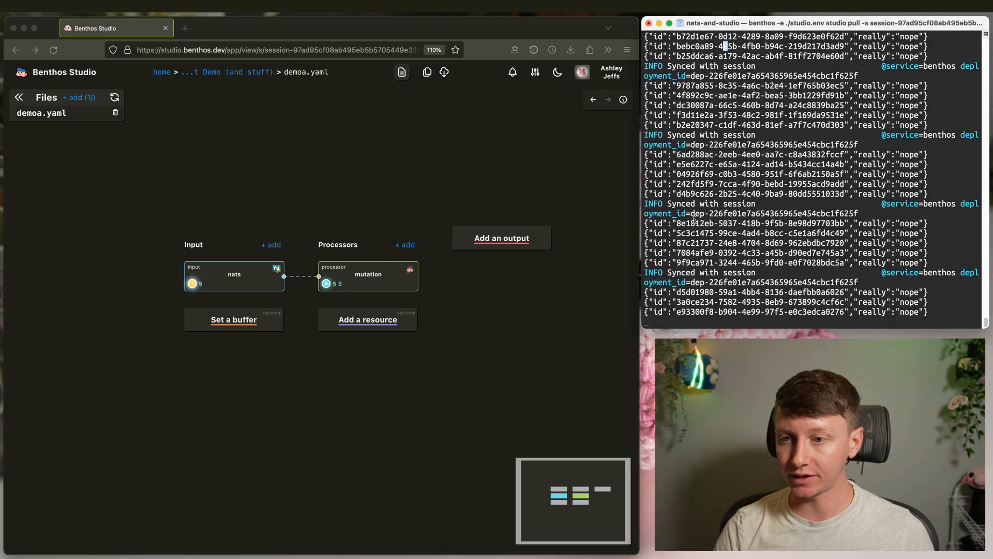
click(419, 166)
drag(415, 186, 398, 171)
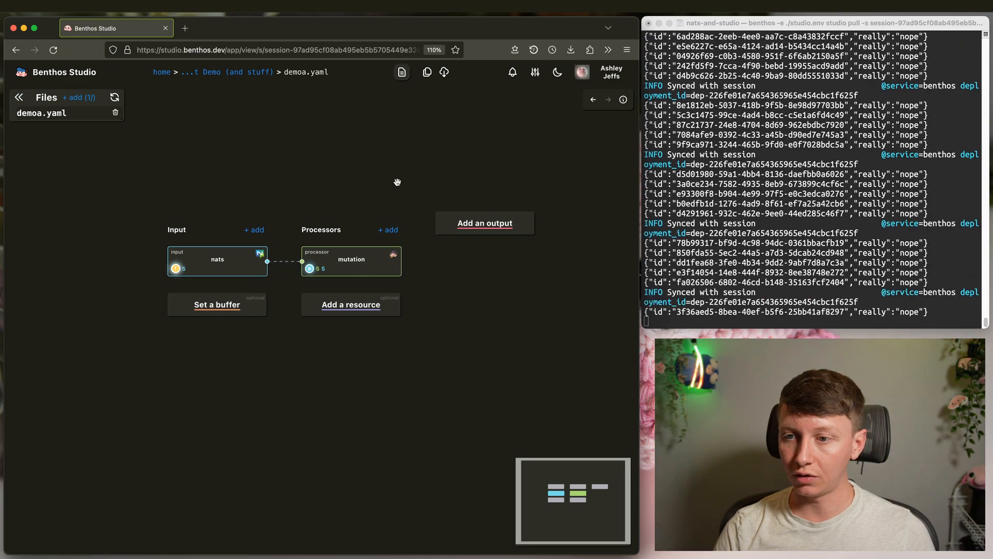
- Add a nats output with url nats://localhost:4222 publishing to subject demo-b
click(470, 226)
click(312, 106)
text(nats)
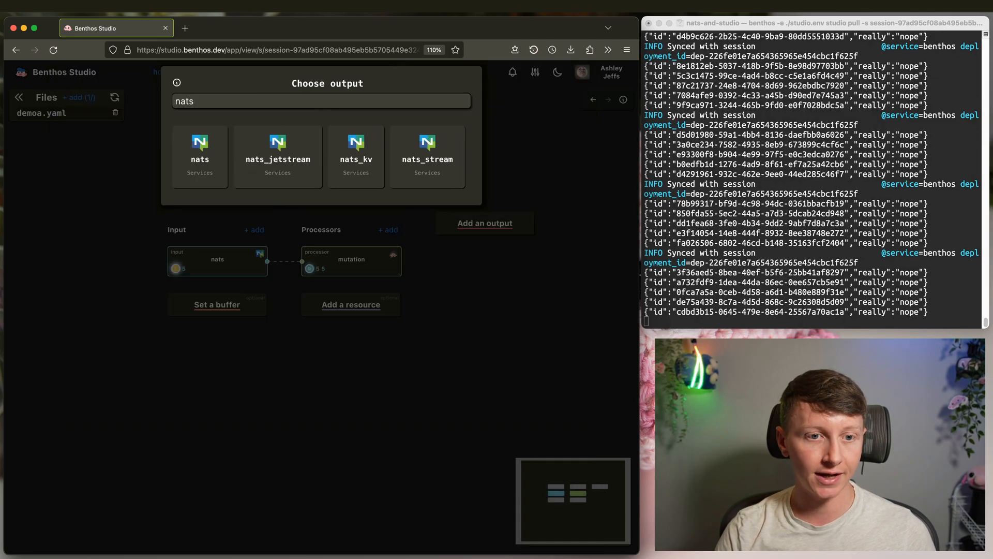
click(201, 155)
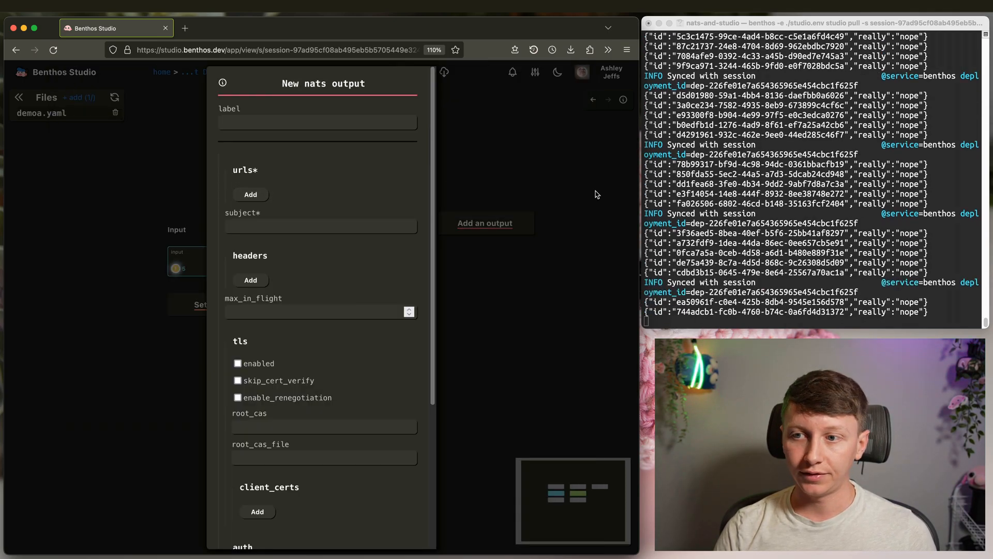
click(253, 196)
click(289, 205)
click(275, 216)
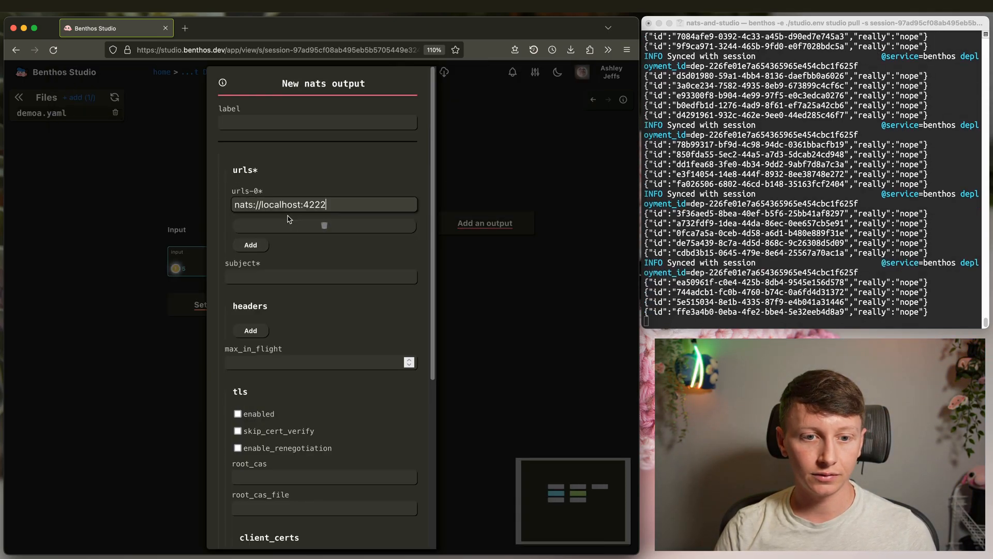
click(331, 276)
click(260, 311)
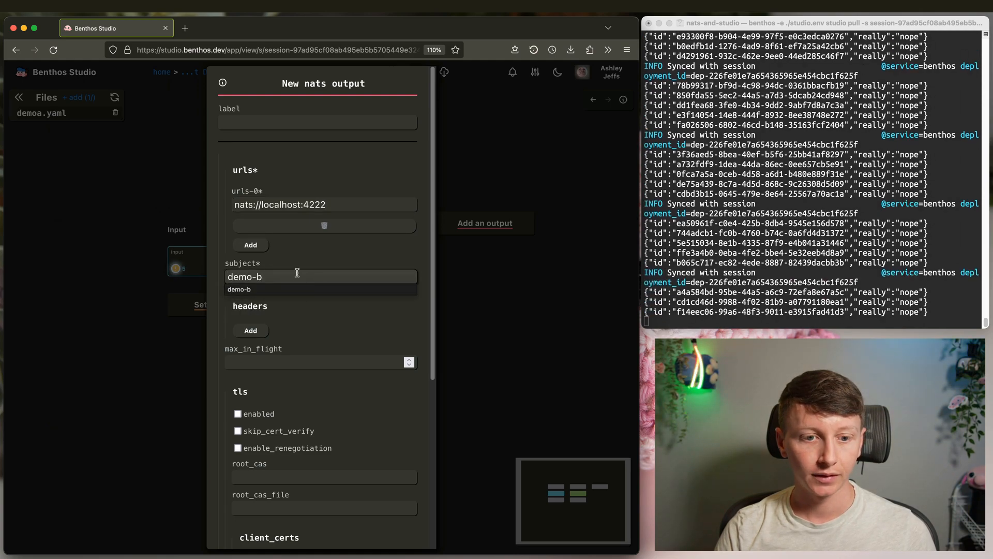
click(337, 202)
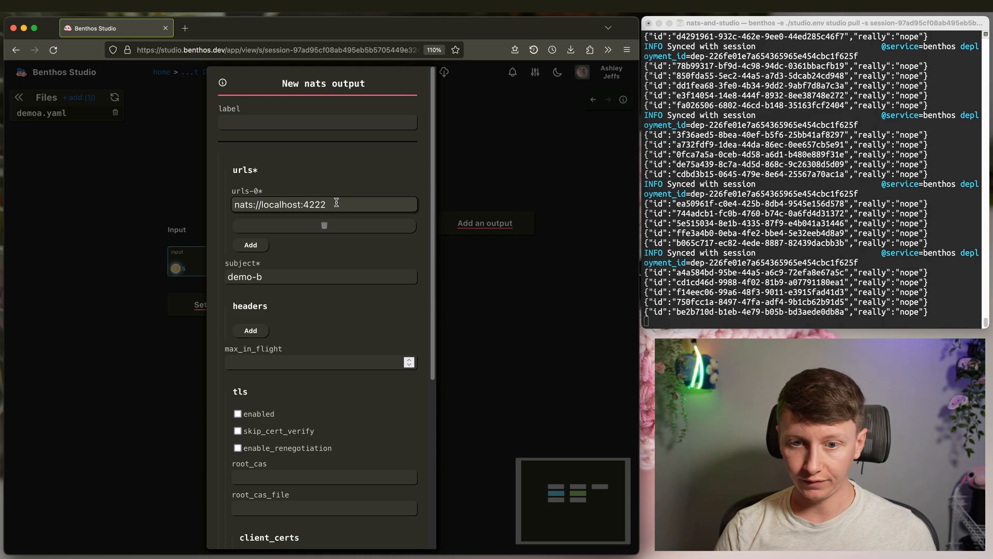
key(Return)
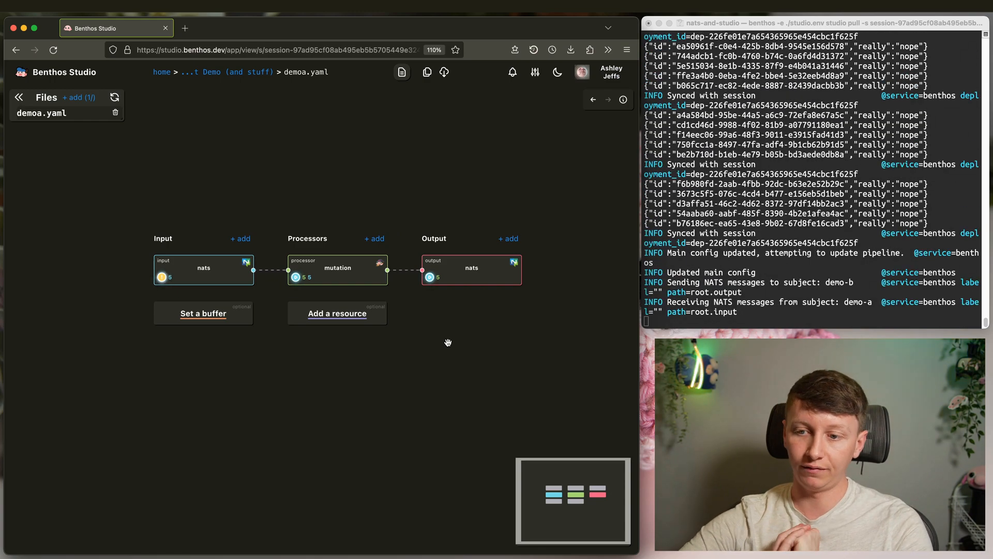
- Add blank lines to the terminal log and glance at the output node's run traces
click(783, 252)
key(Return)
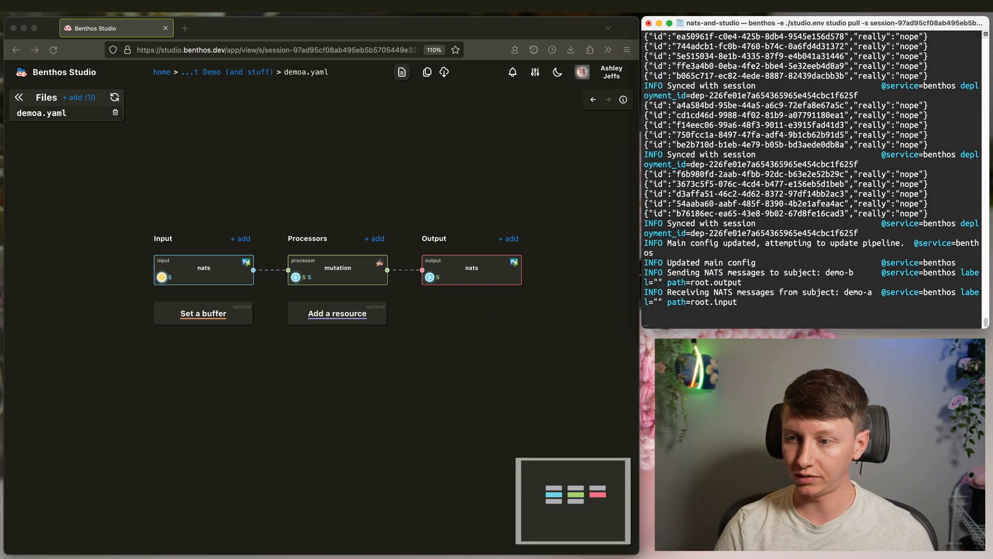
key(Return)
click(471, 330)
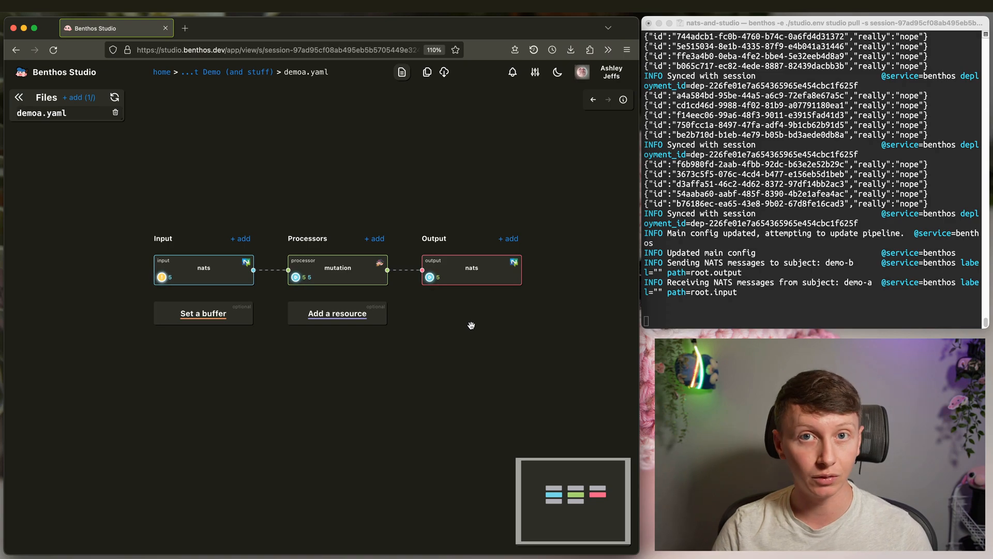
click(475, 269)
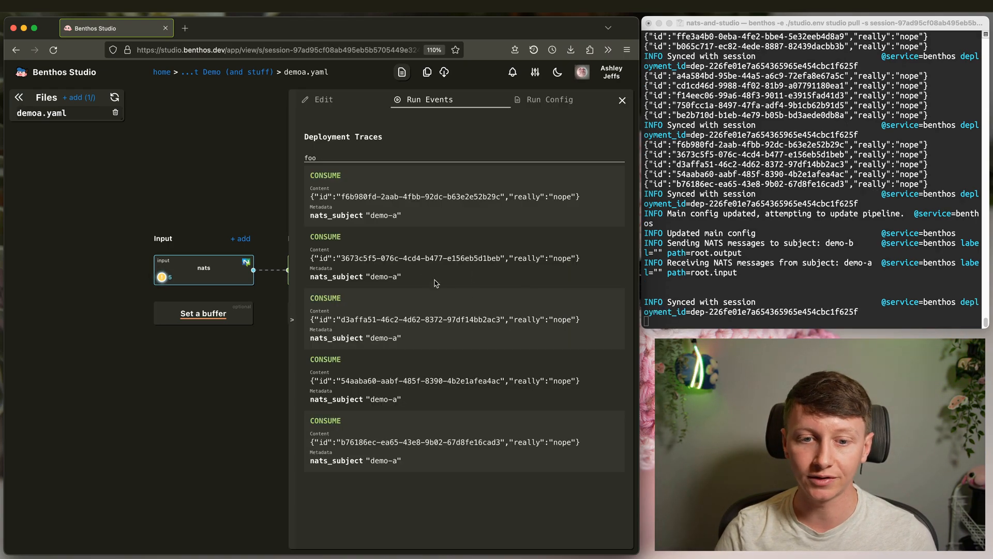
click(232, 392)
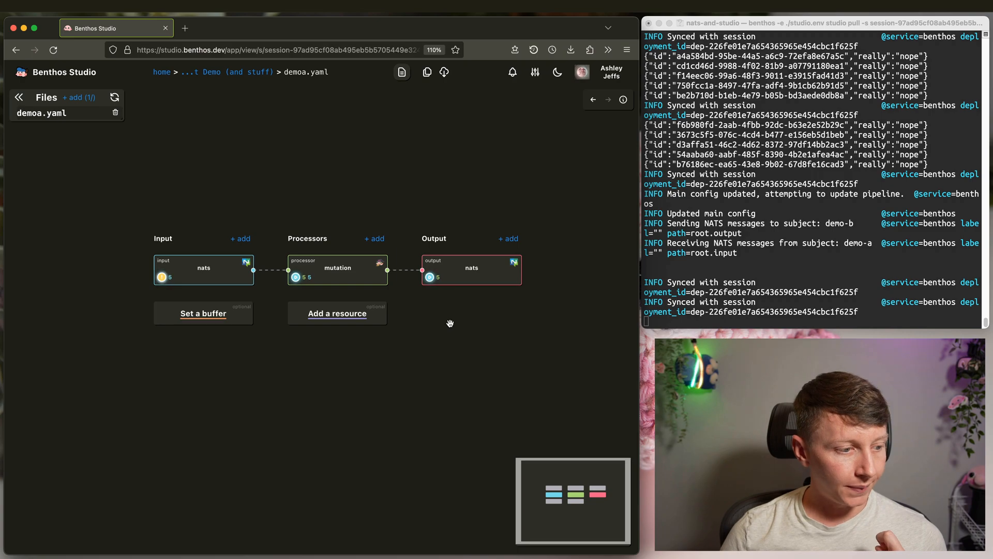
- Start a new processor and choose http from the search for 'ht'
click(372, 239)
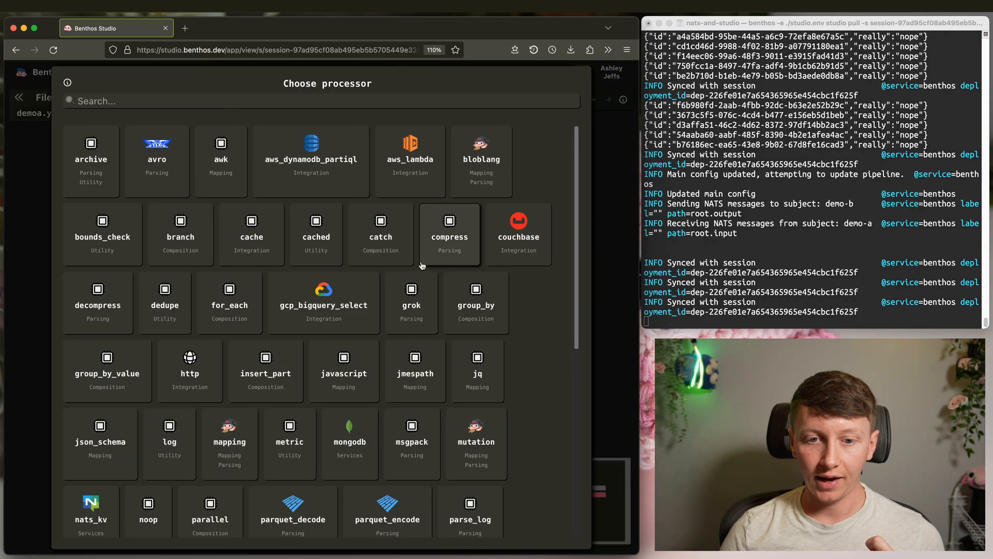
click(332, 100)
text(http)
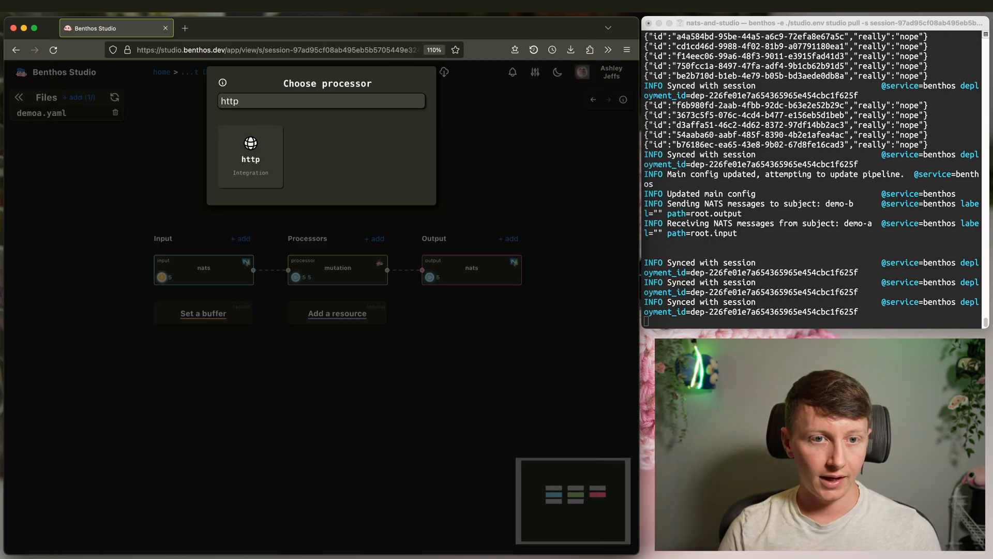
click(268, 156)
click(322, 175)
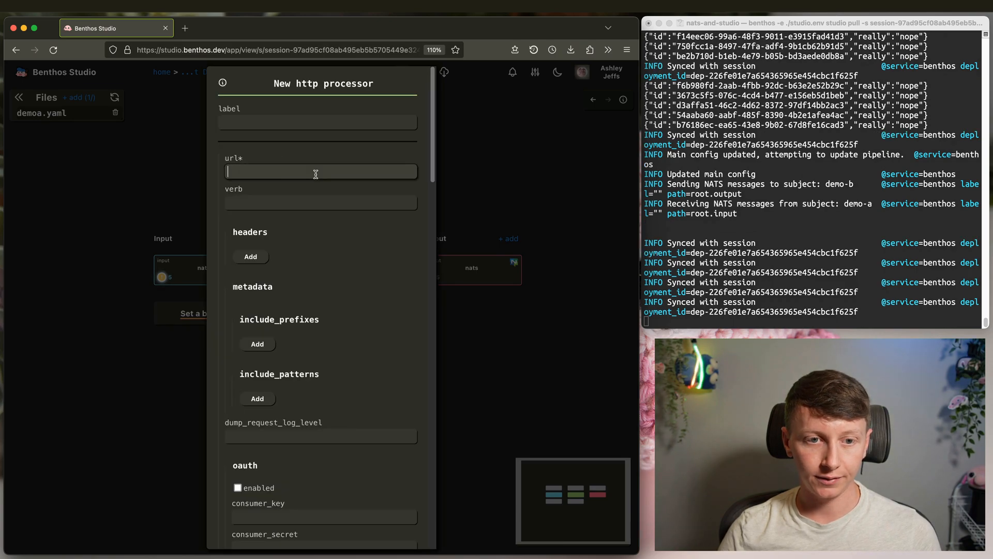
text(lo)
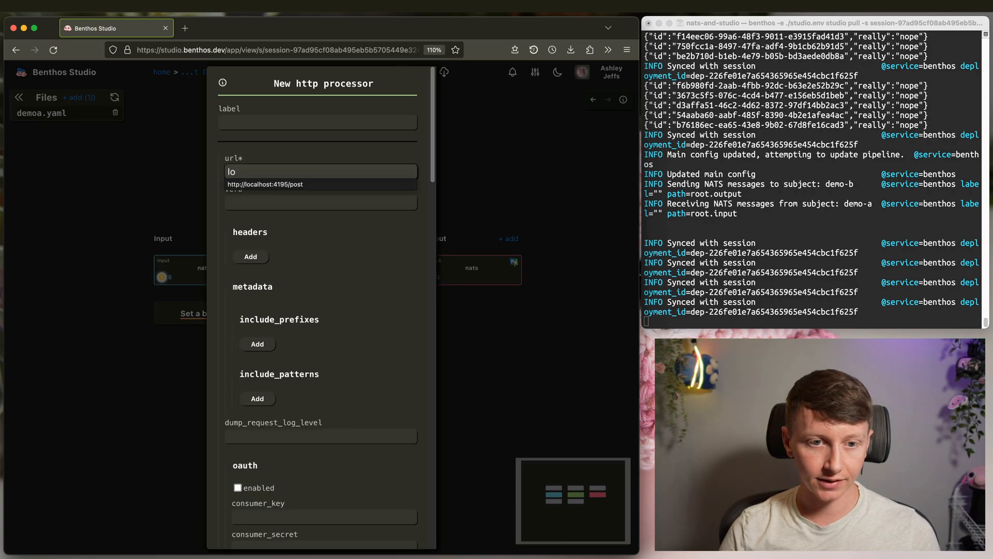
click(306, 185)
drag(365, 172, 325, 172)
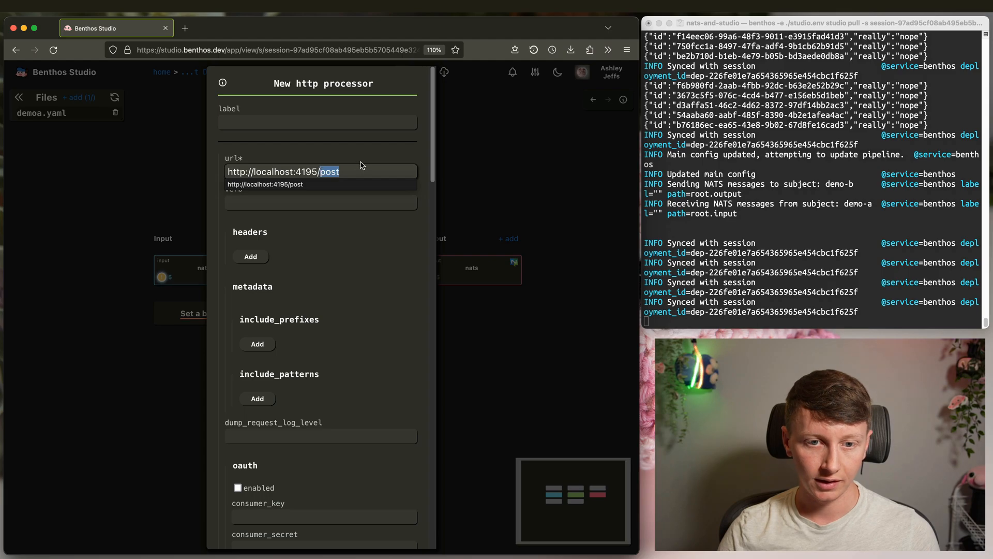
text(demo)
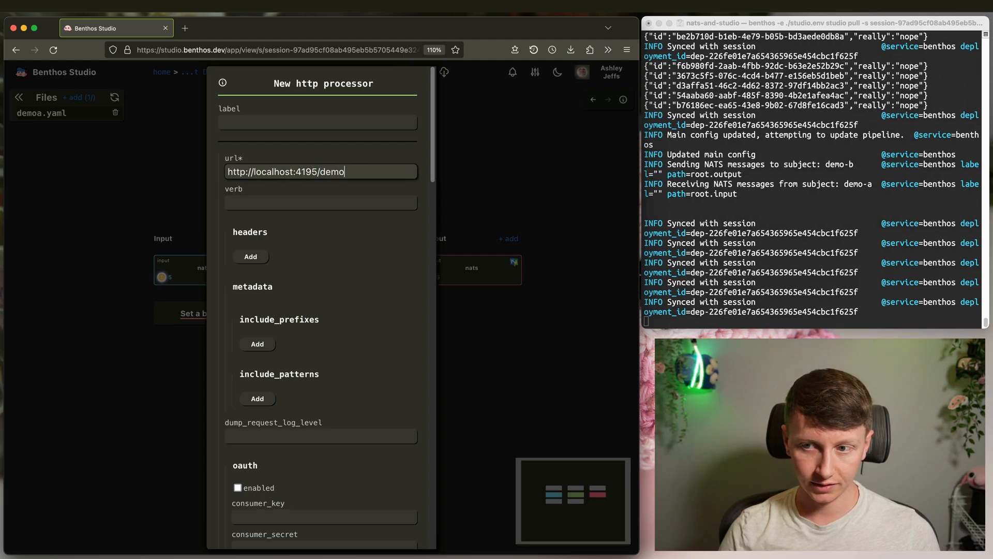
click(788, 166)
key(ctrl+Right)
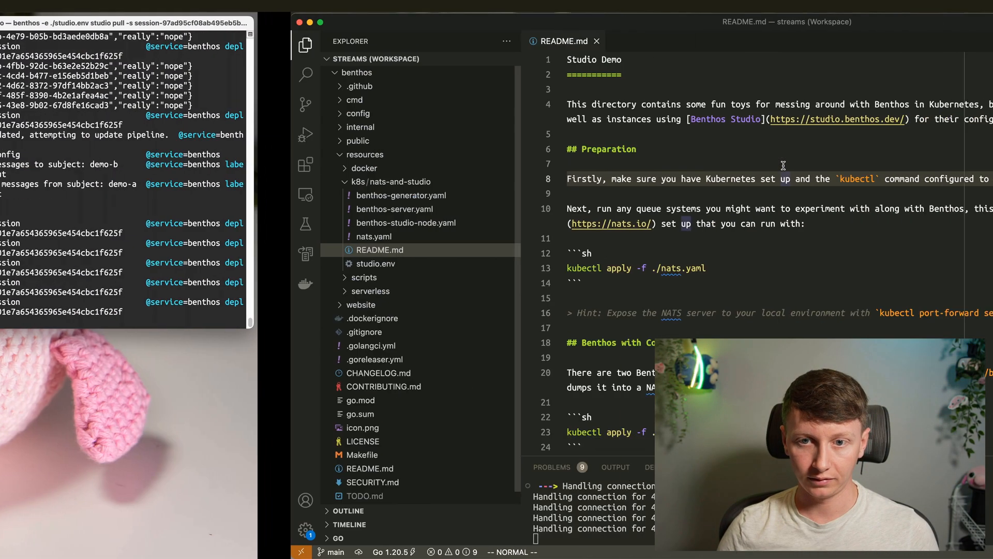
- Open benthos-server.yaml and read the /test input path and the switch's /test/a and /test/b has_prefix checks
click(111, 208)
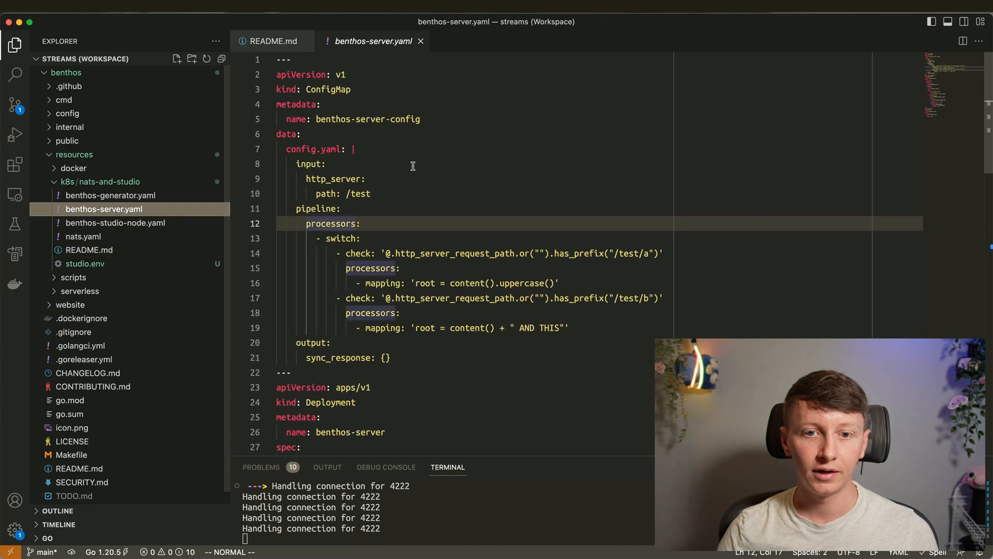
drag(347, 194, 366, 192)
click(631, 243)
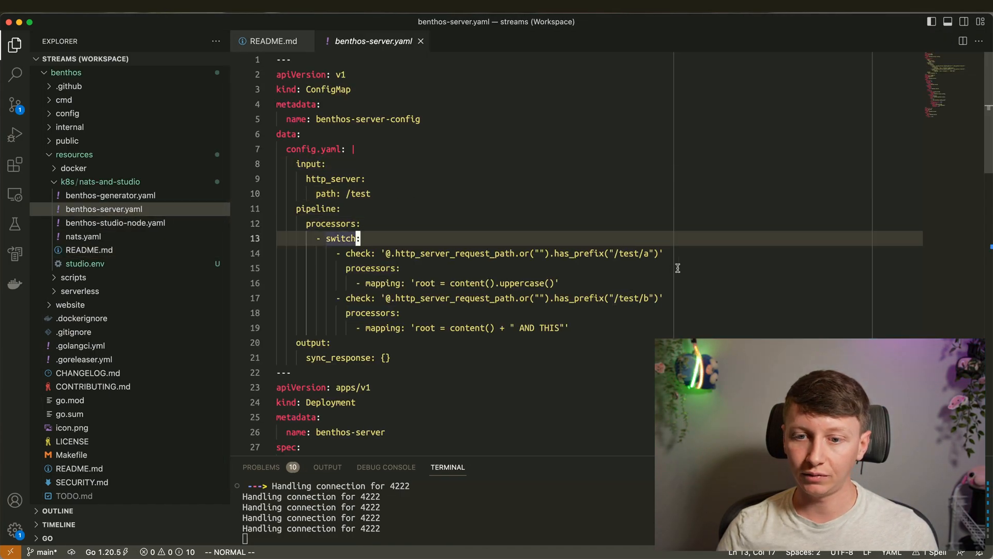
click(583, 287)
click(578, 259)
key(ctrl+Left)
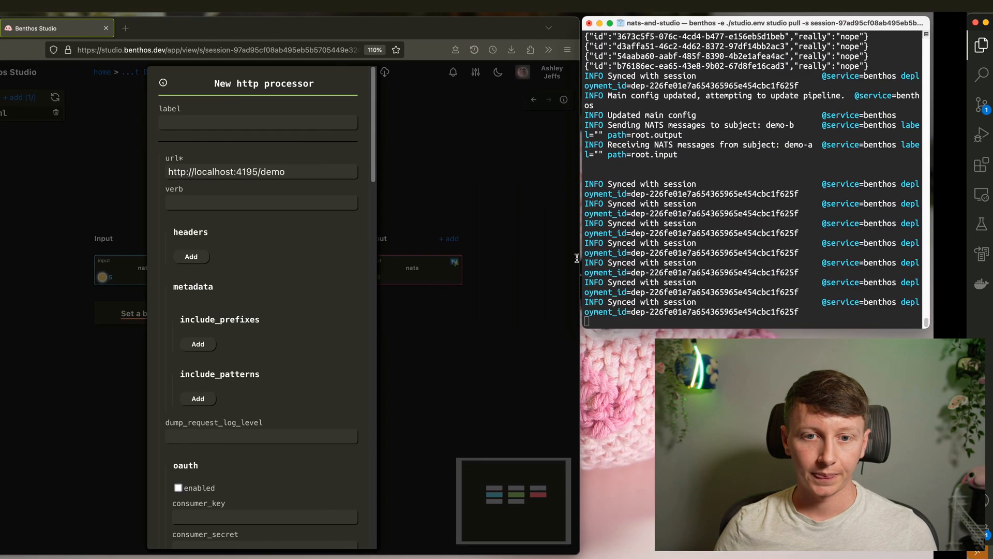
drag(362, 171, 321, 173)
text(test/a)
click(318, 202)
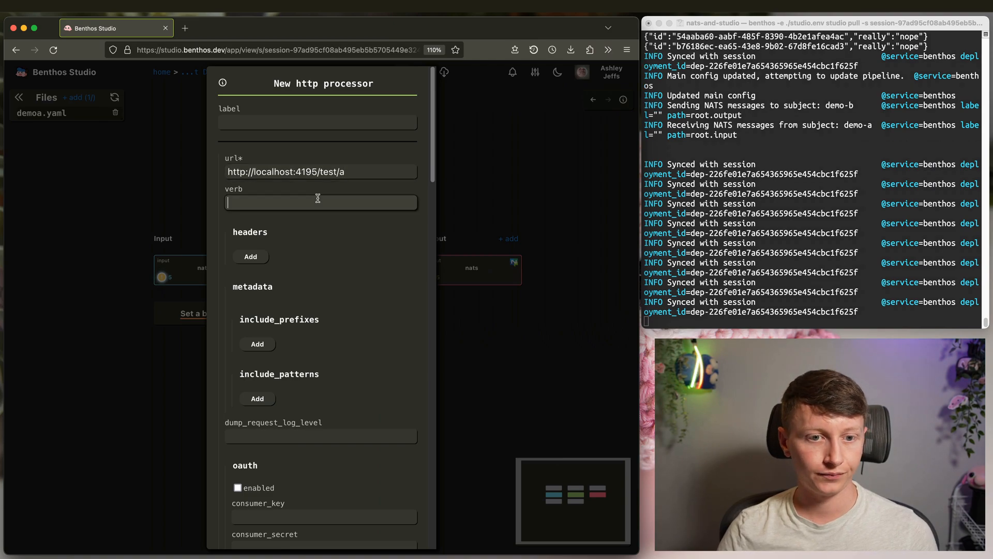
text(GE)
key(BackSpace)
key(BackSpace)
key(BackSpace)
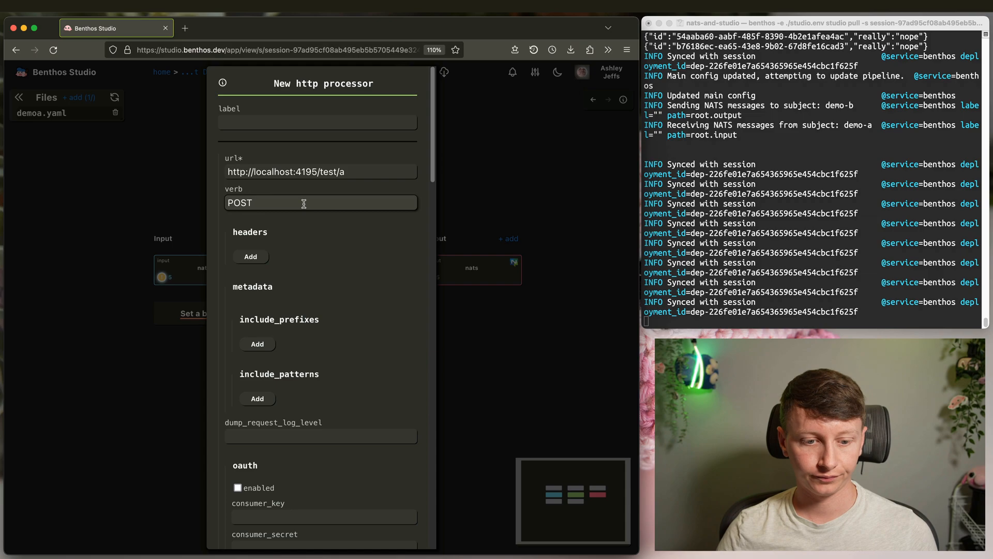
key(Return)
drag(489, 331, 441, 302)
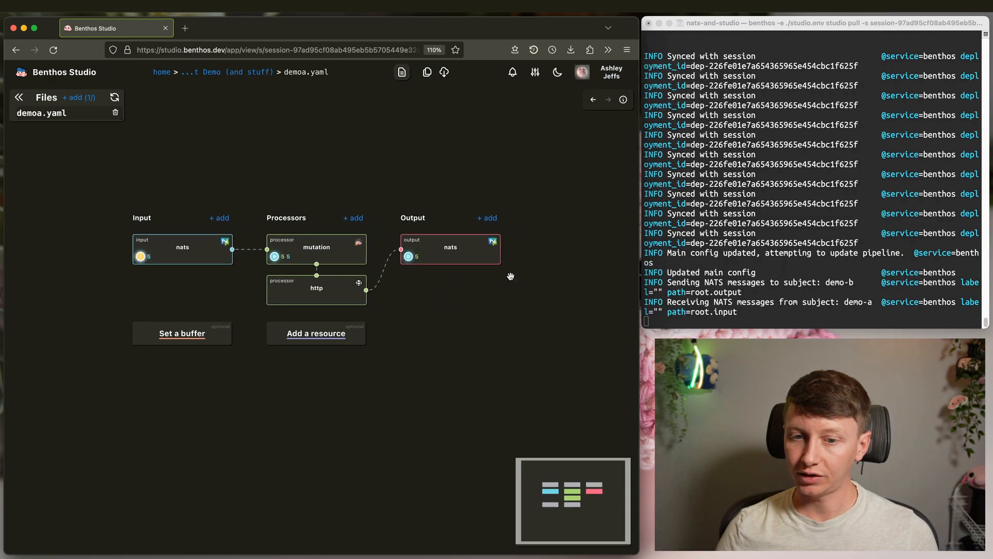
- Browse the http processor's traces of uppercased messages with status 200, and check its test/a url
click(347, 290)
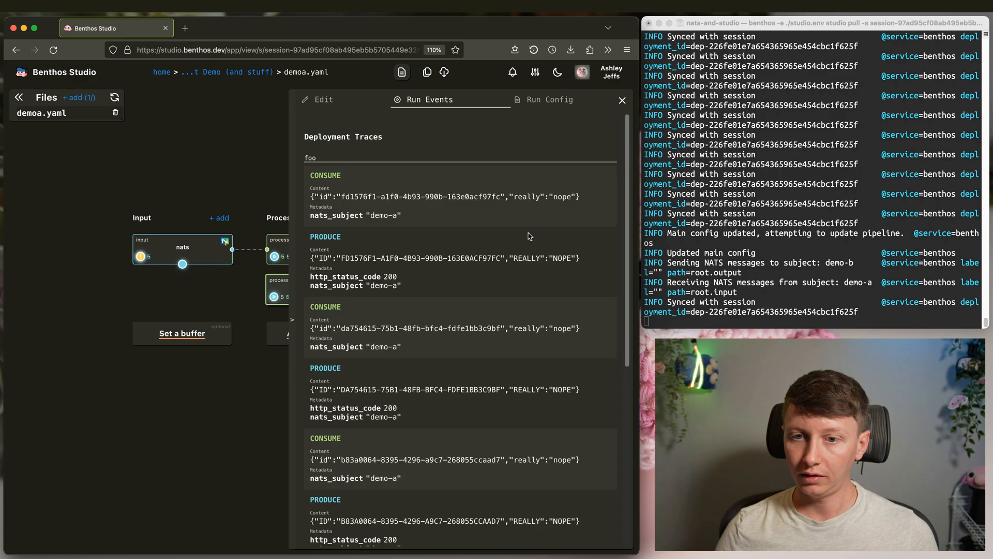
scroll(520, 238, down, 5)
click(231, 164)
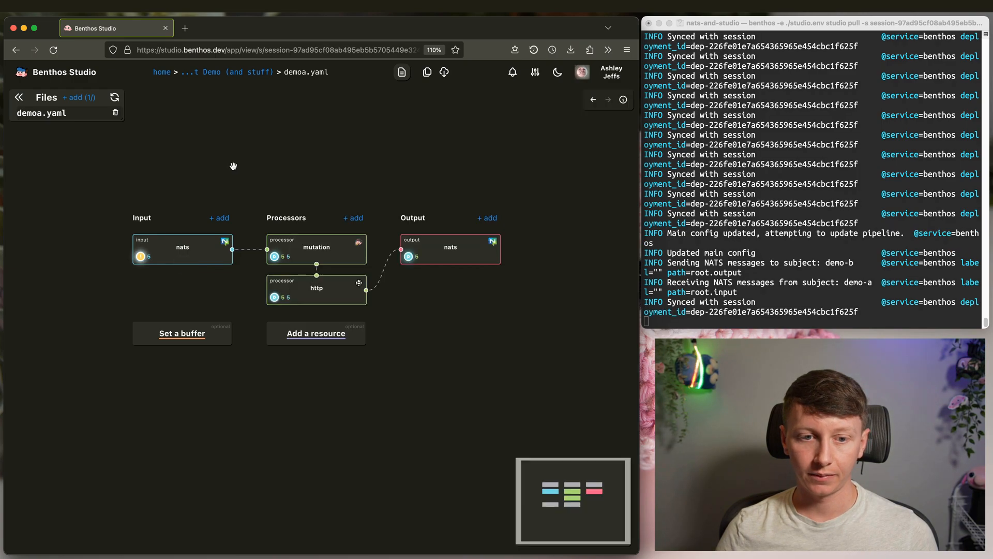
click(339, 297)
scroll(500, 224, down, 10)
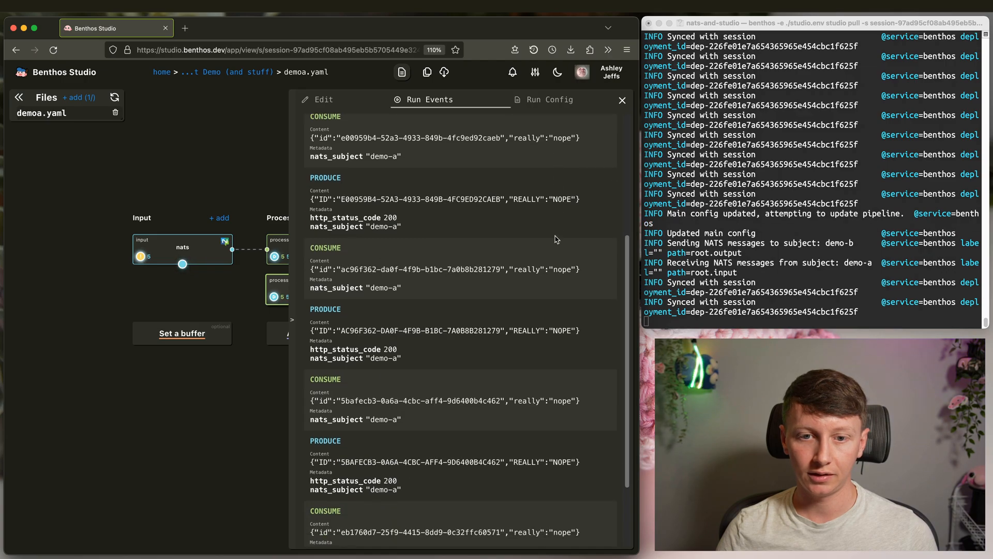
scroll(496, 225, up, 10)
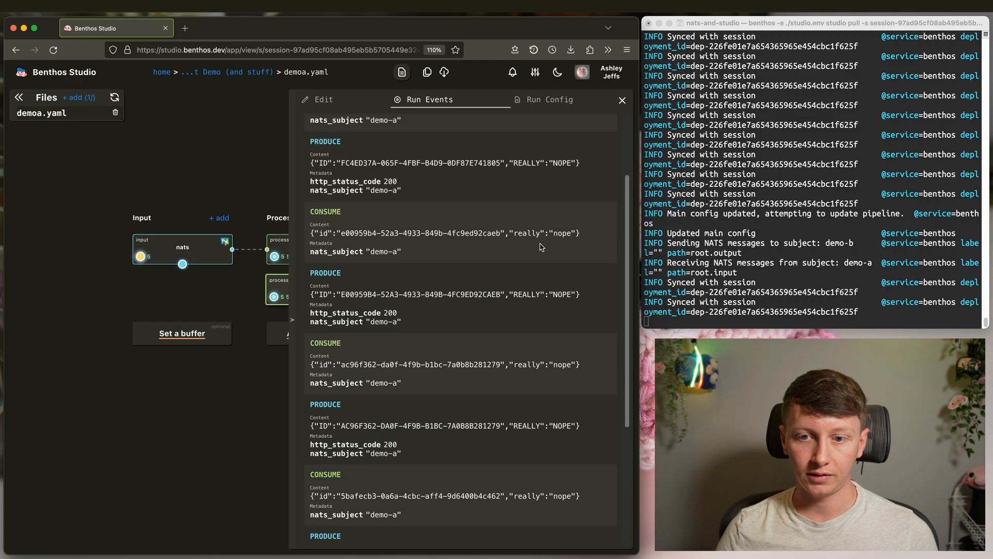
click(231, 176)
click(331, 292)
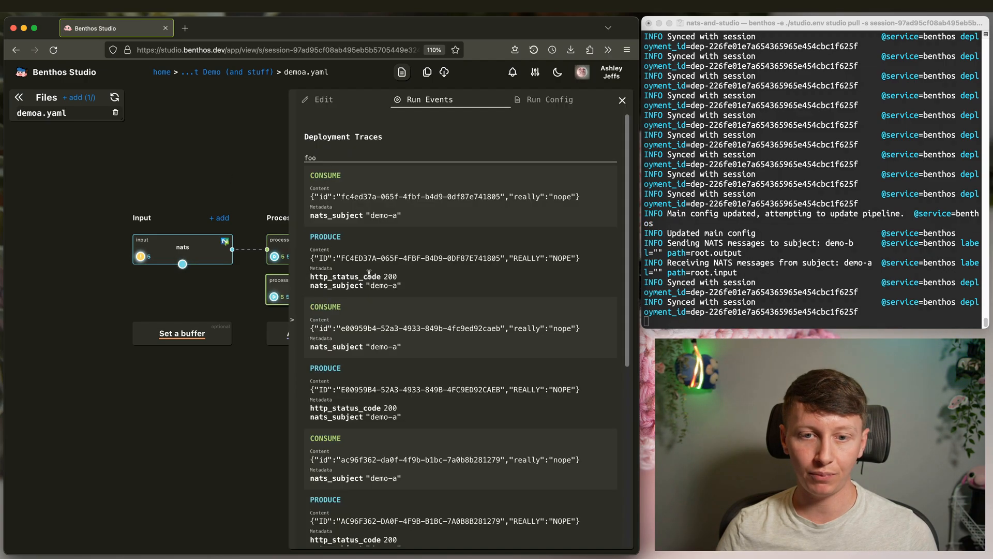
click(334, 98)
drag(437, 164, 398, 162)
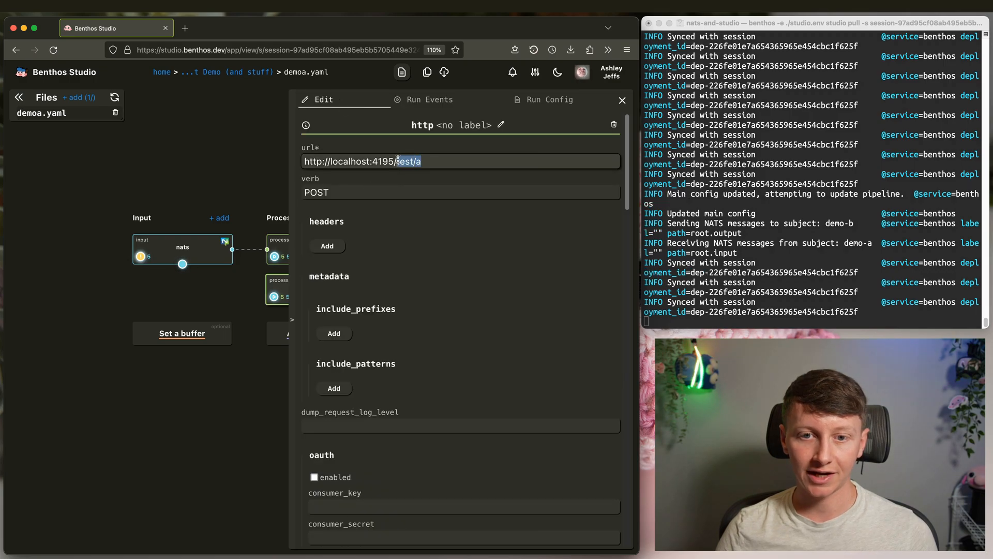
click(416, 100)
key(ctrl+Right)
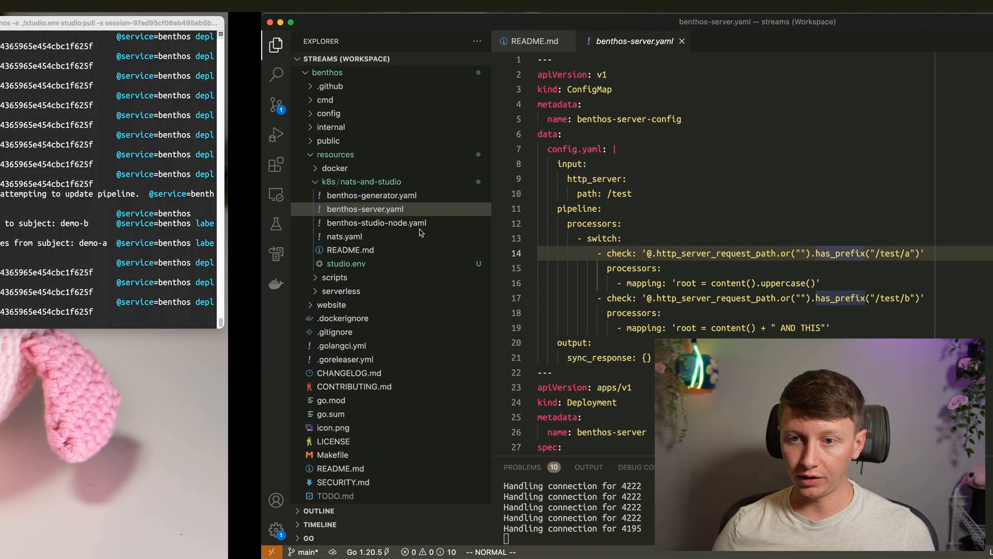
click(404, 167)
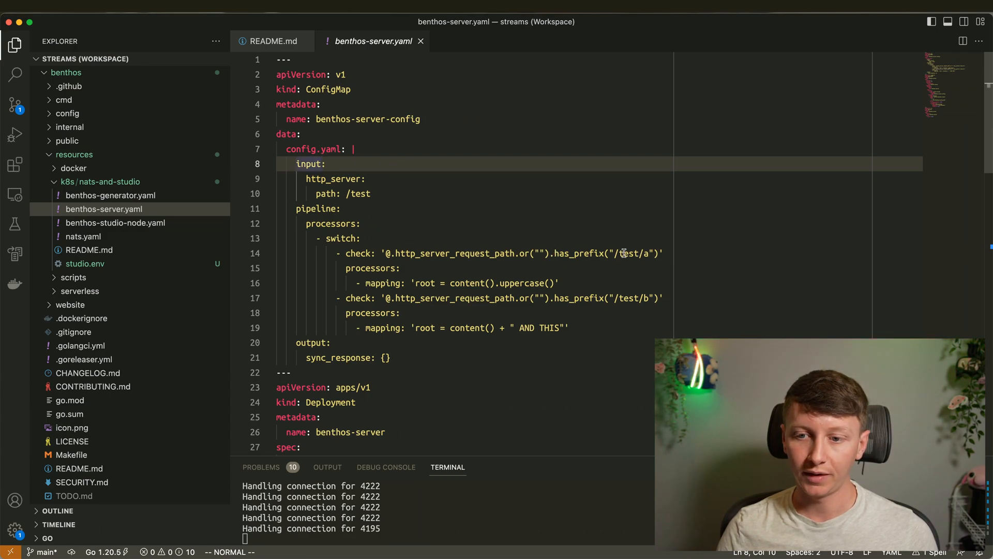
drag(614, 253, 652, 253)
drag(415, 283, 554, 283)
key(Escape)
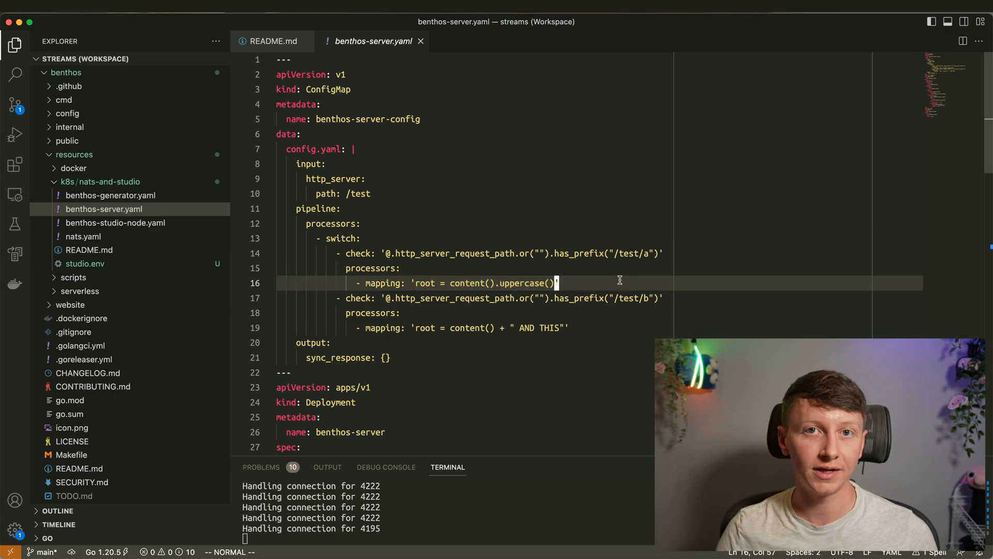
key(ctrl+Left)
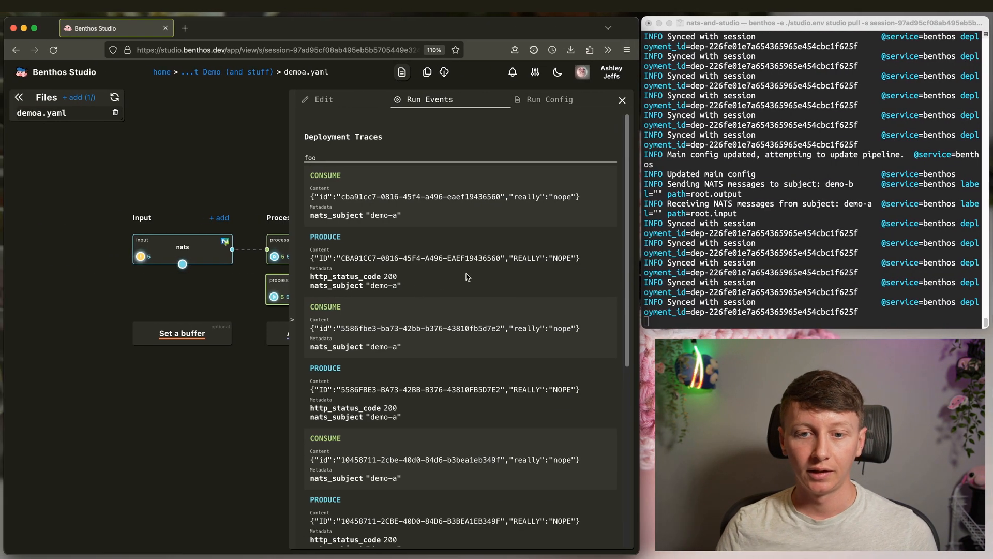
- Highlight the http_status_code 200 metadata in a trace, then close the traces panel
drag(311, 259, 589, 257)
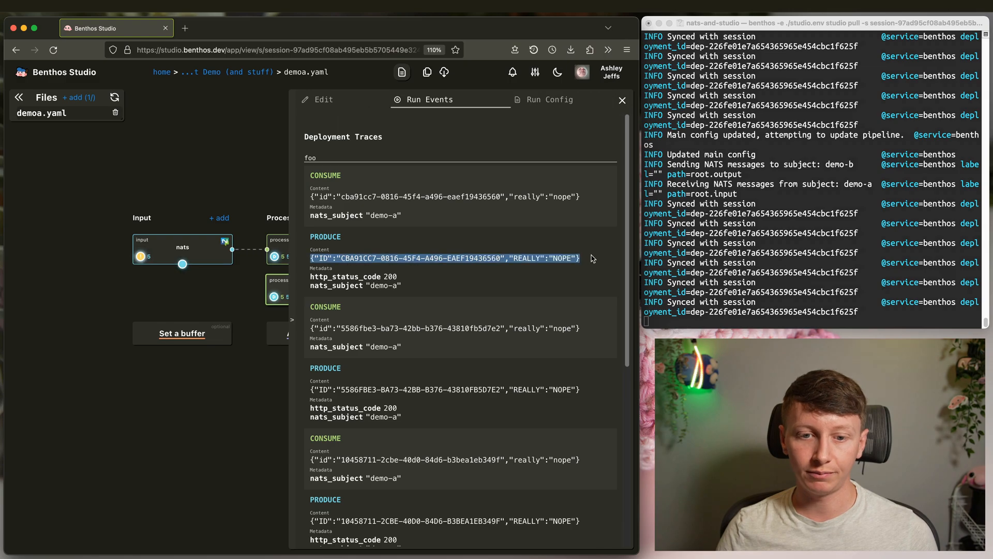
drag(310, 277, 397, 273)
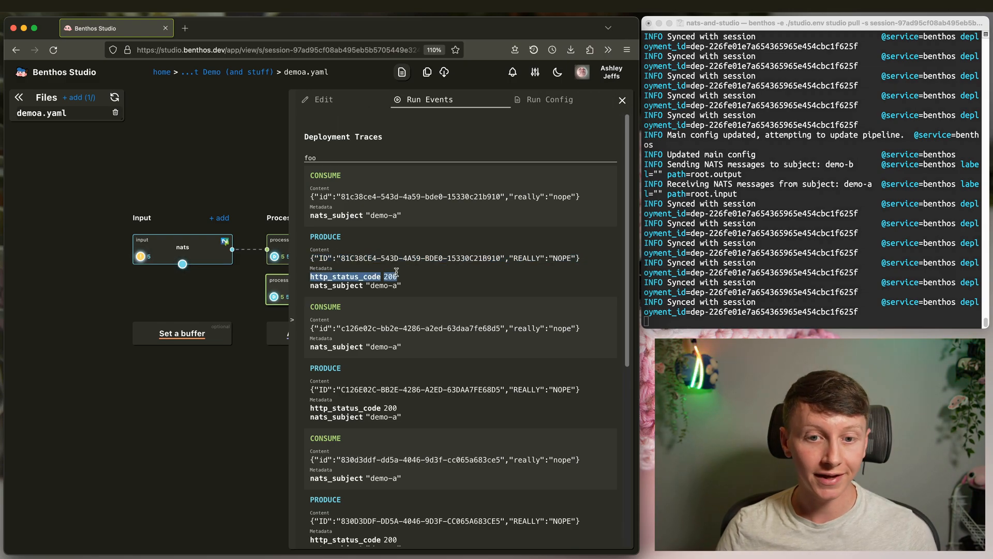
click(437, 288)
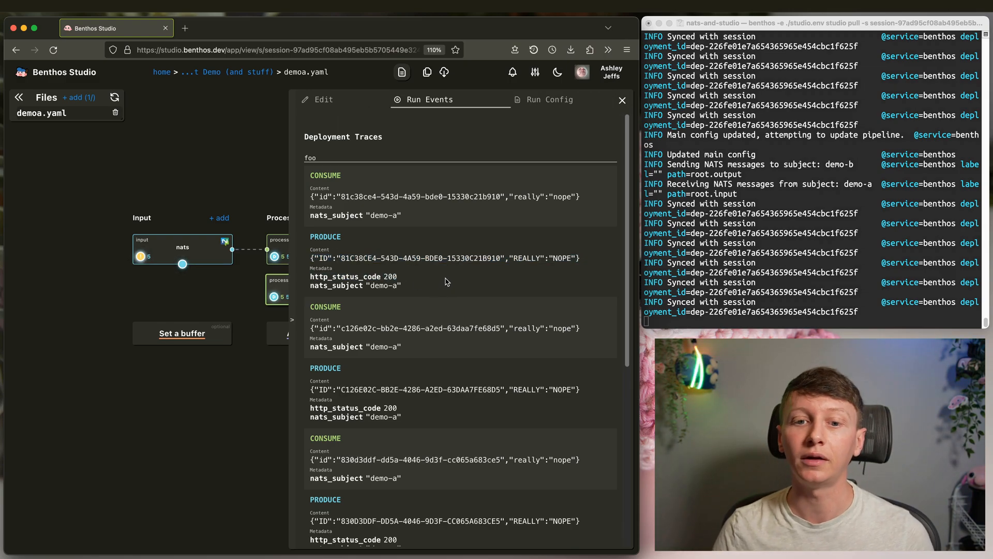
click(255, 160)
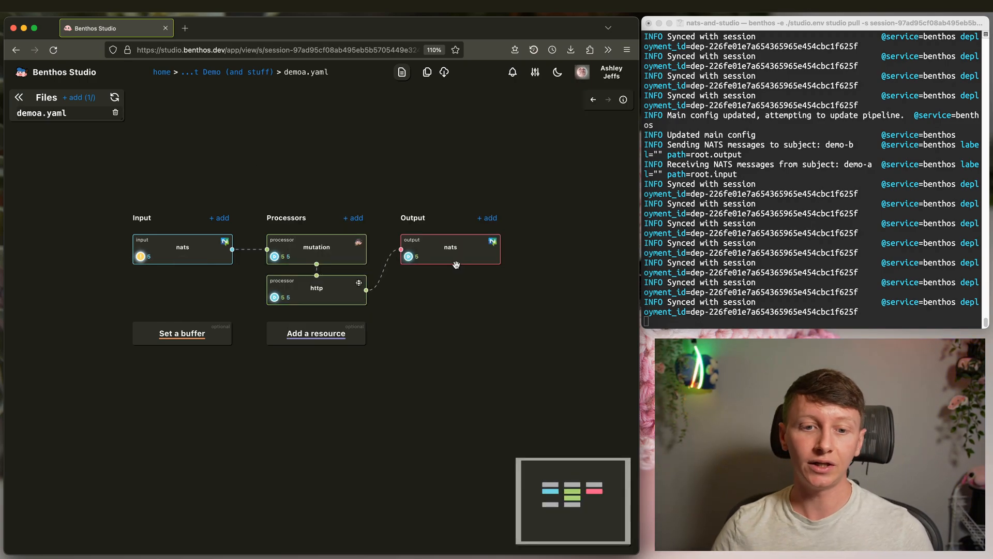
- Duplicate demoa.yaml as demob.yaml in the Deployment Demo (and stuff) session and open demob.yaml
click(247, 74)
click(52, 114)
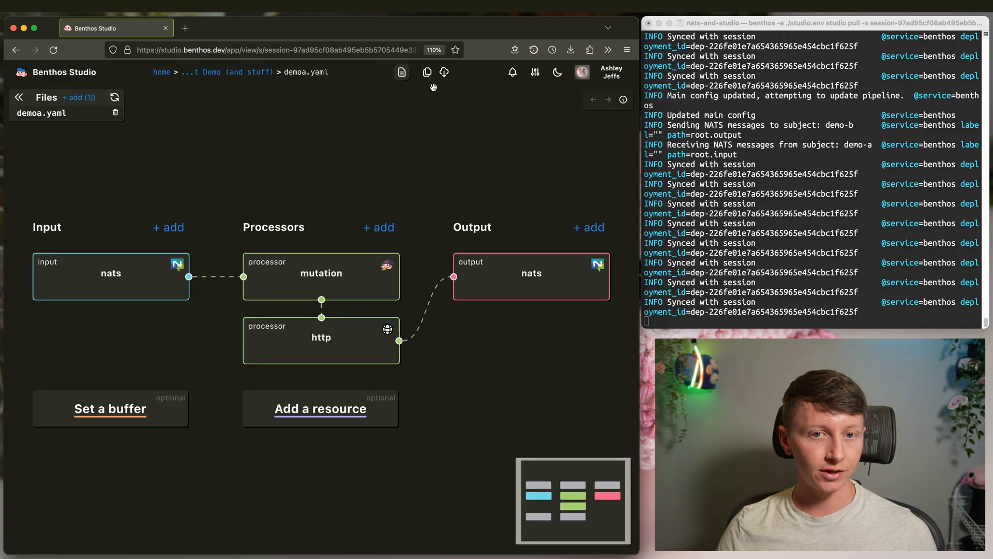
click(429, 74)
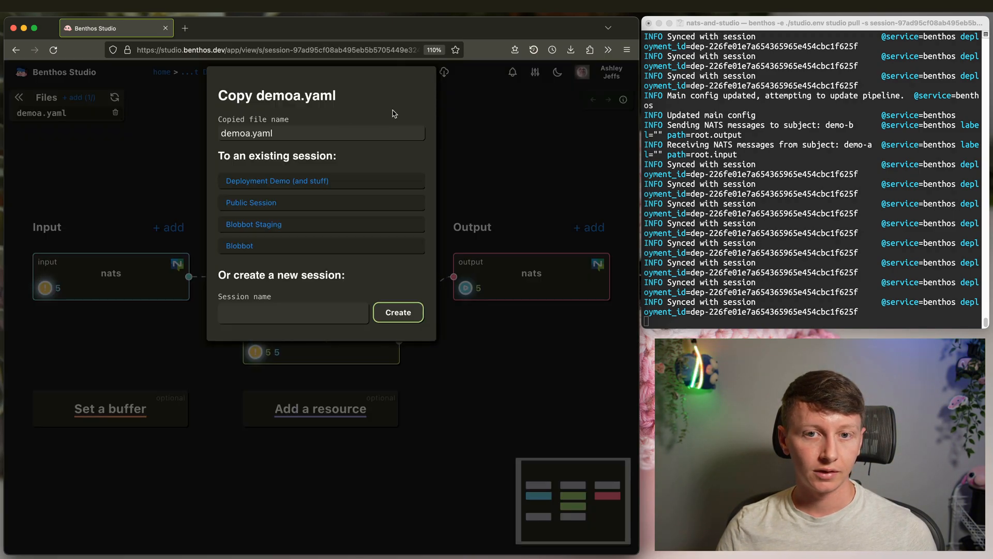
click(247, 133)
key(BackSpace)
text(b)
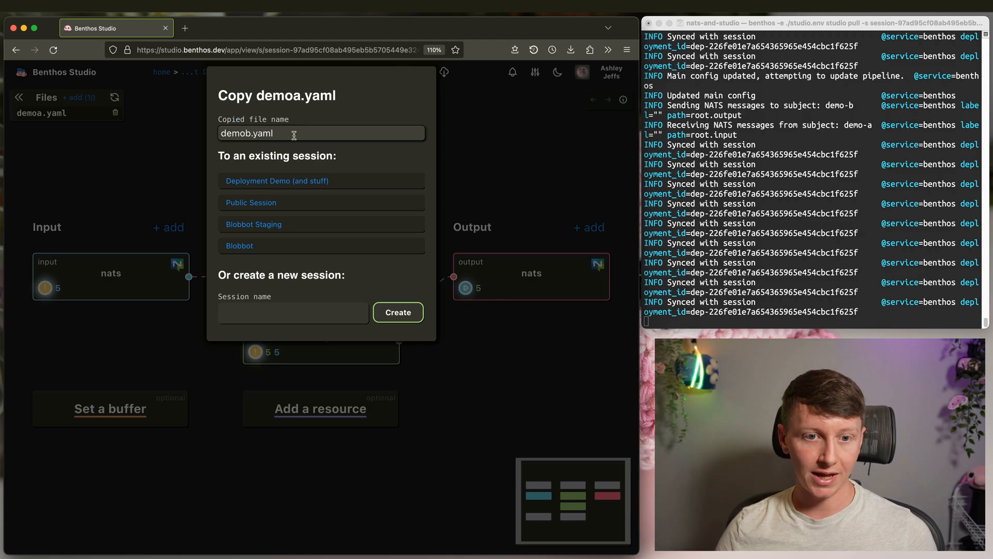
click(286, 185)
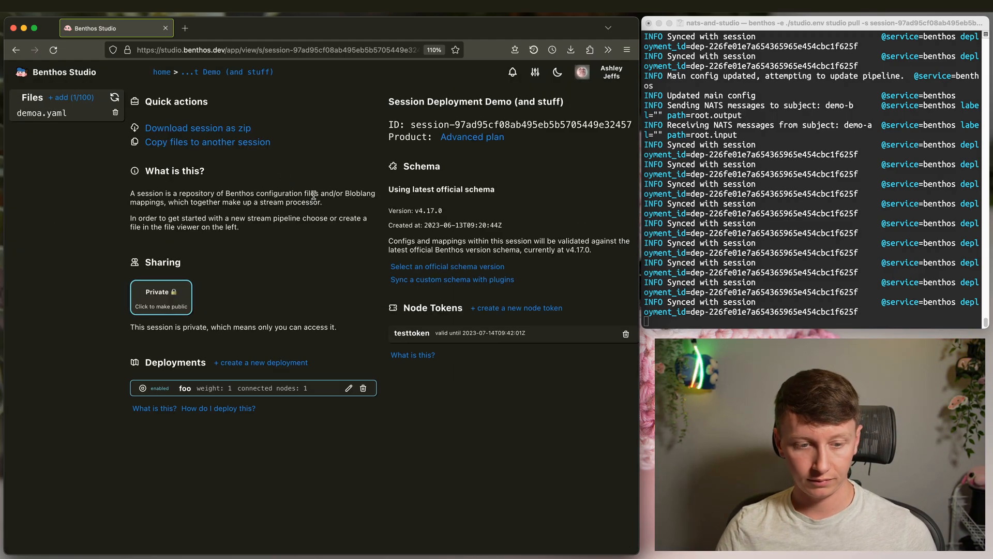
click(45, 126)
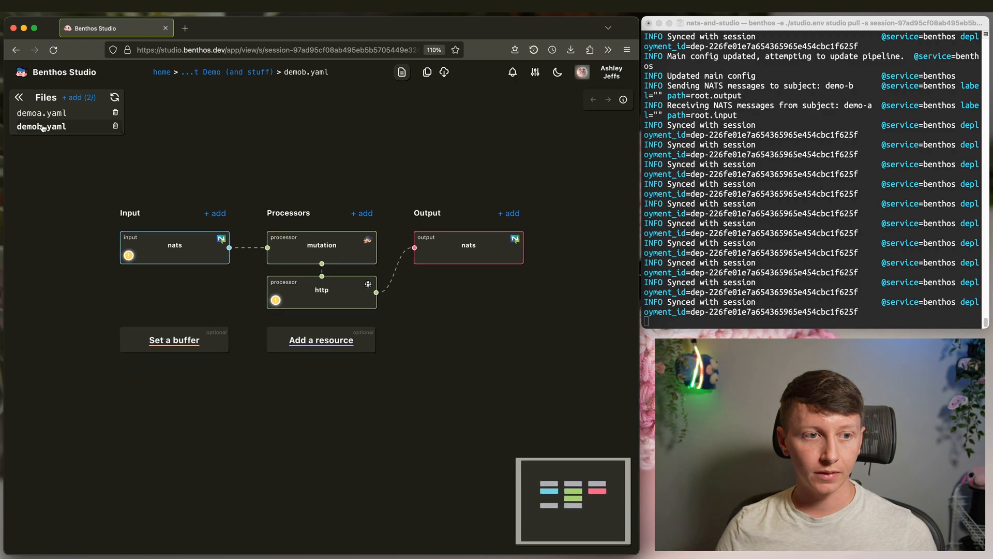
- Change the http processor url ending from /test/a to /test/b, then go back to the session overview
click(336, 295)
click(432, 162)
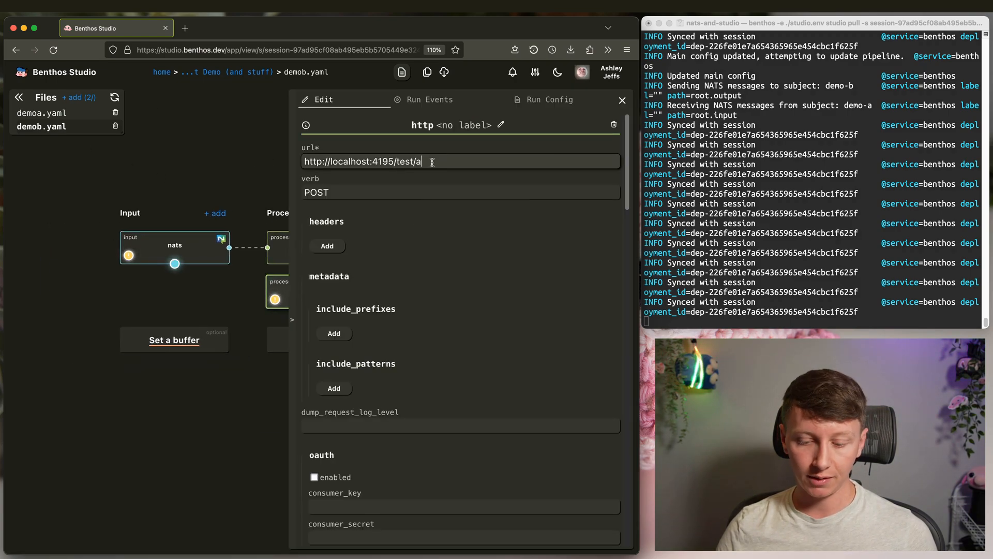
key(BackSpace)
text(b)
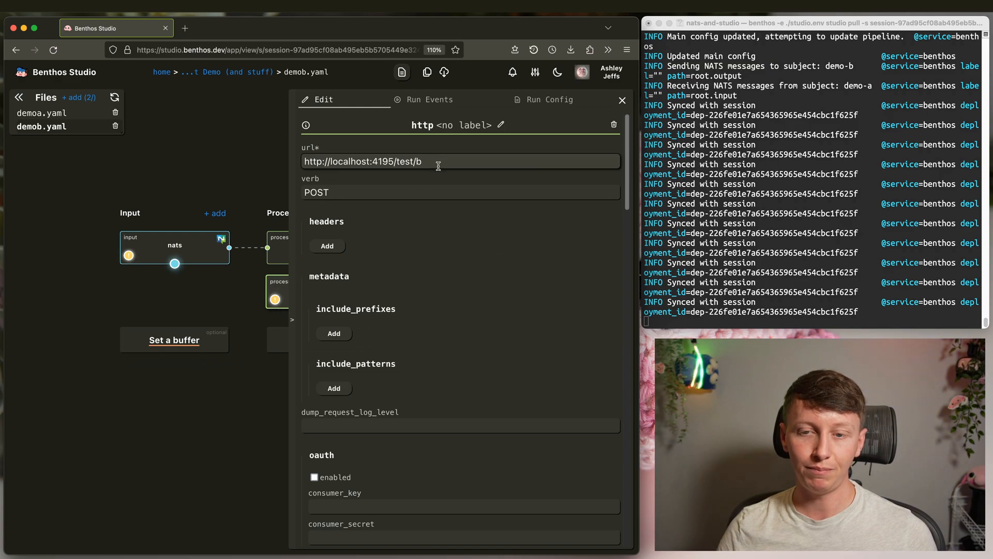
key(Escape)
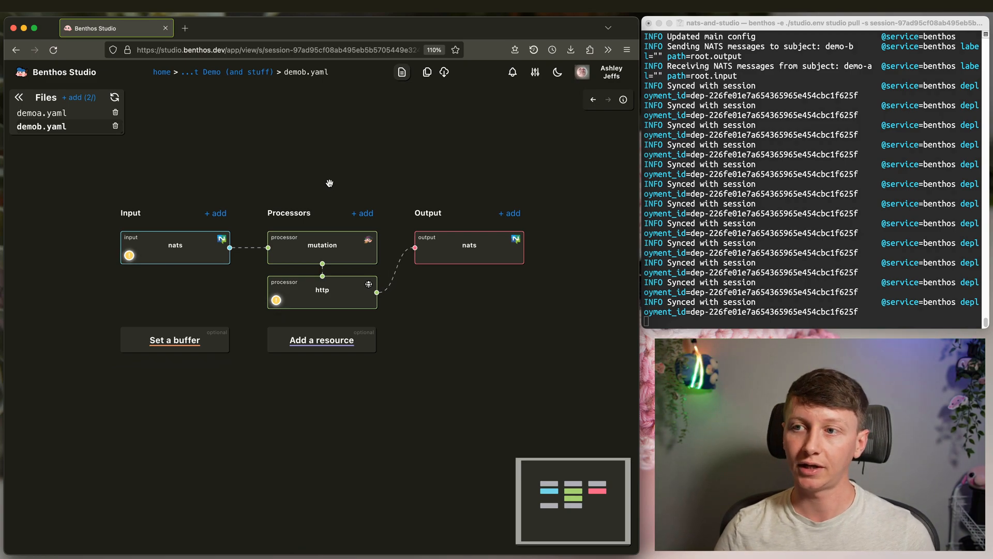
click(222, 73)
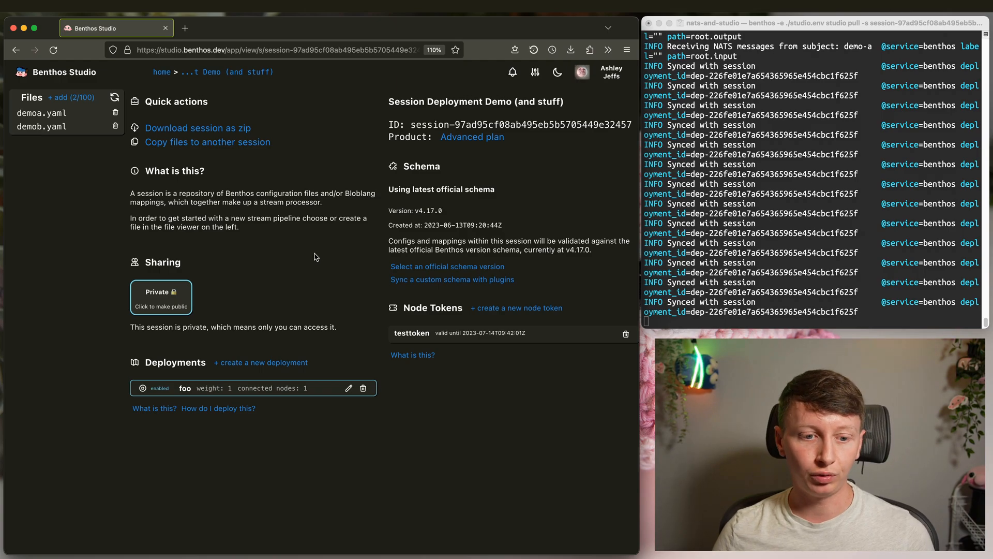
- Create a new deployment named bar with demob.yaml as its main config
click(55, 126)
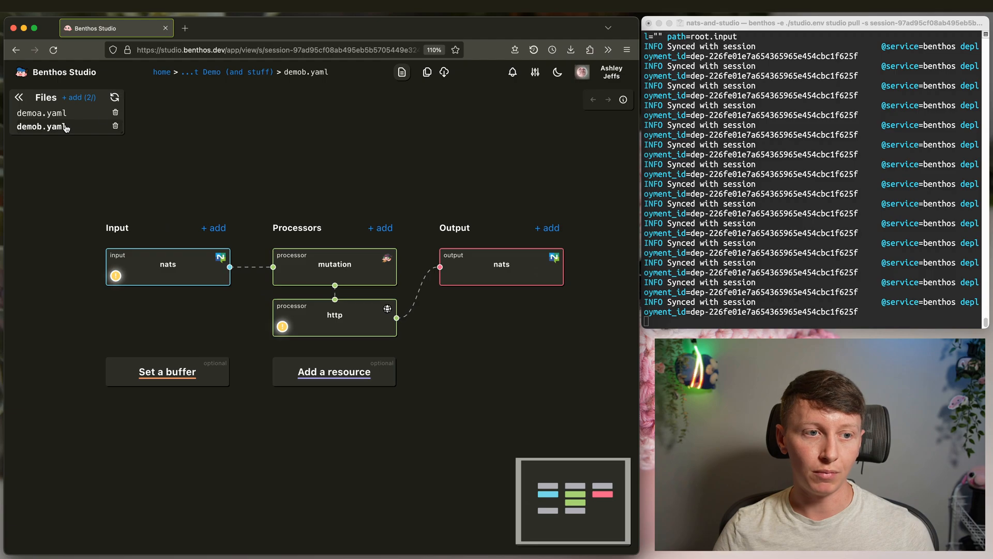
click(244, 74)
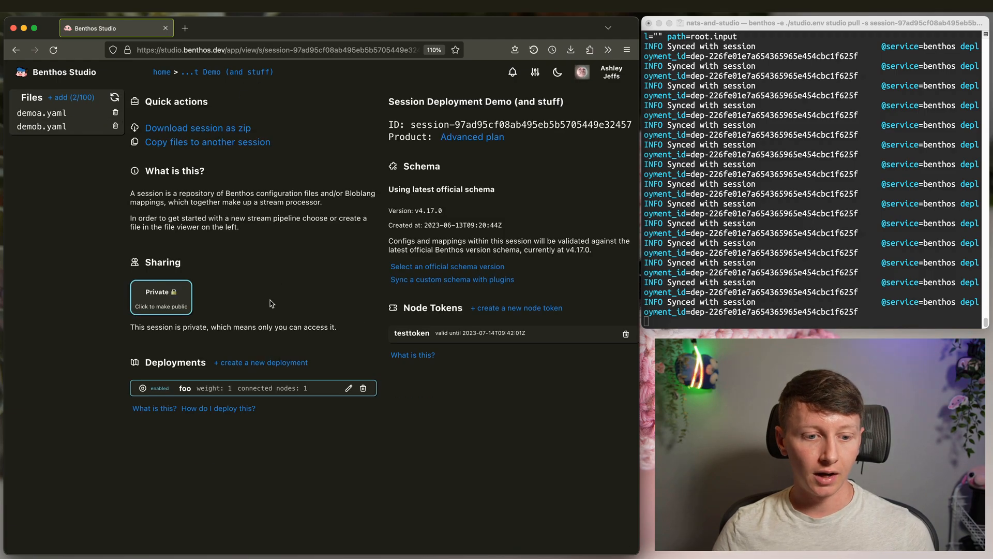
click(267, 363)
click(264, 134)
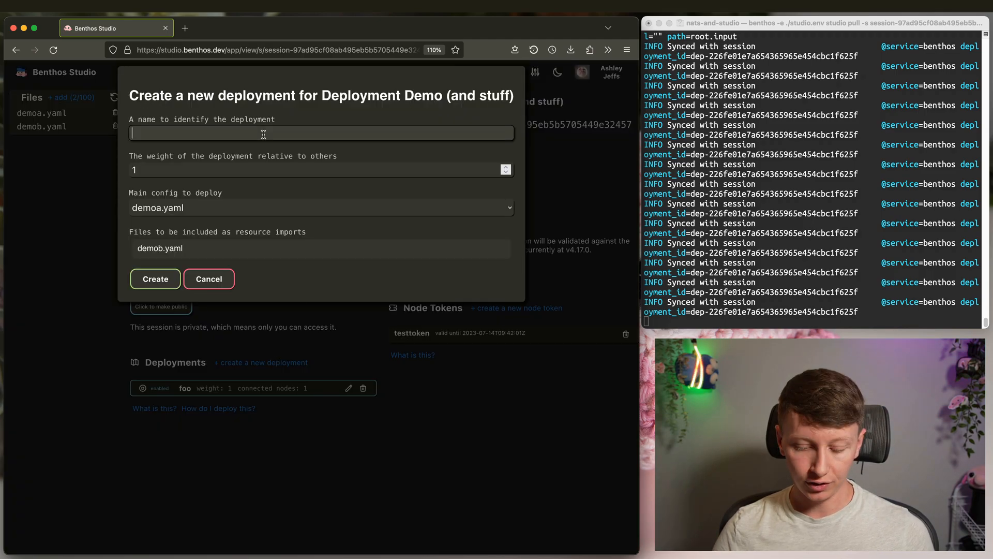
click(200, 205)
click(199, 220)
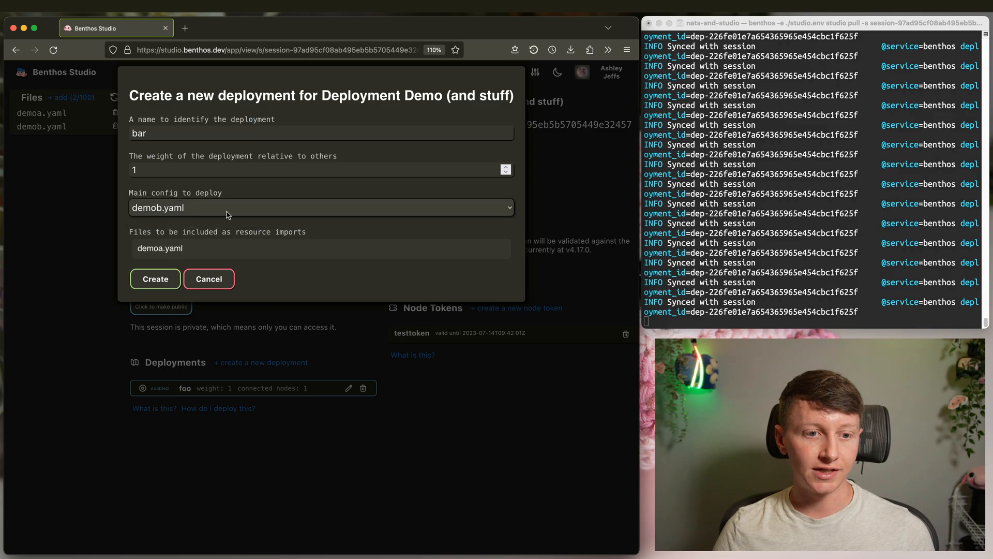
click(155, 279)
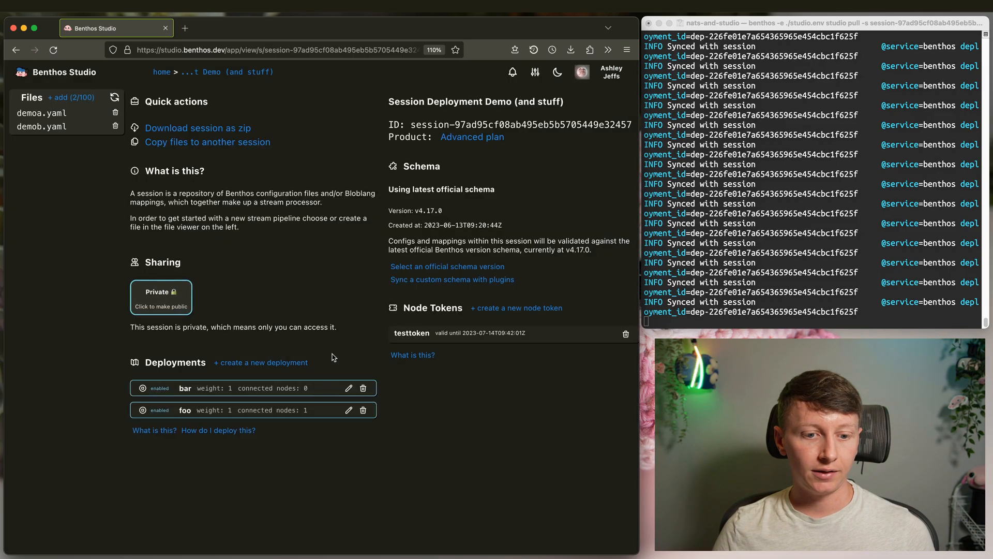
- Copy the two-line benthos studio pull command from the example deployment instructions
click(845, 250)
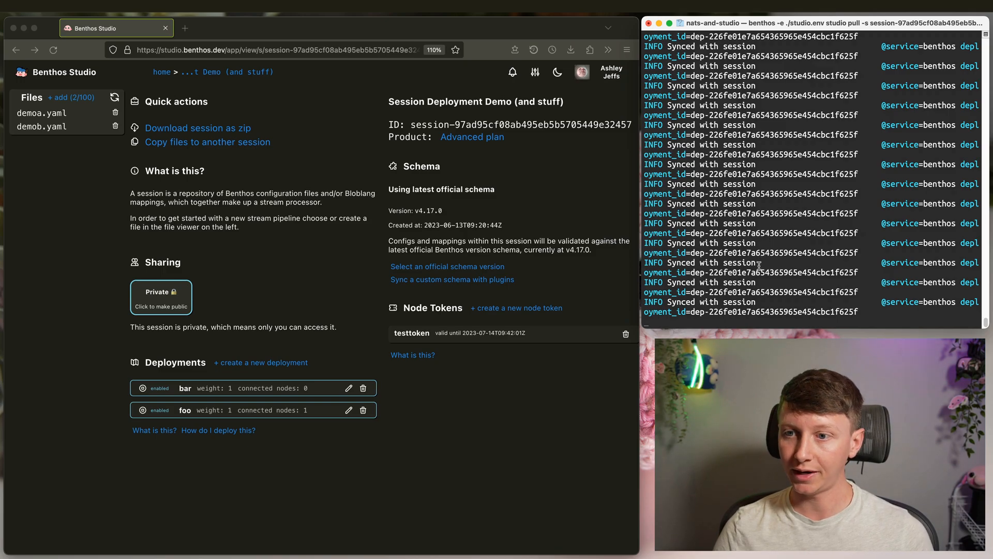
click(492, 220)
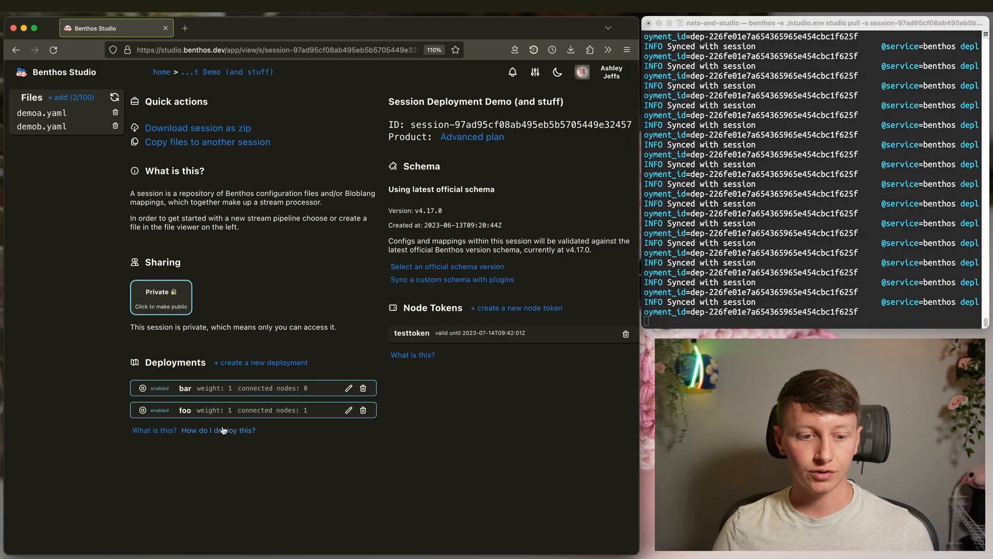
click(243, 430)
scroll(289, 445, down, 4)
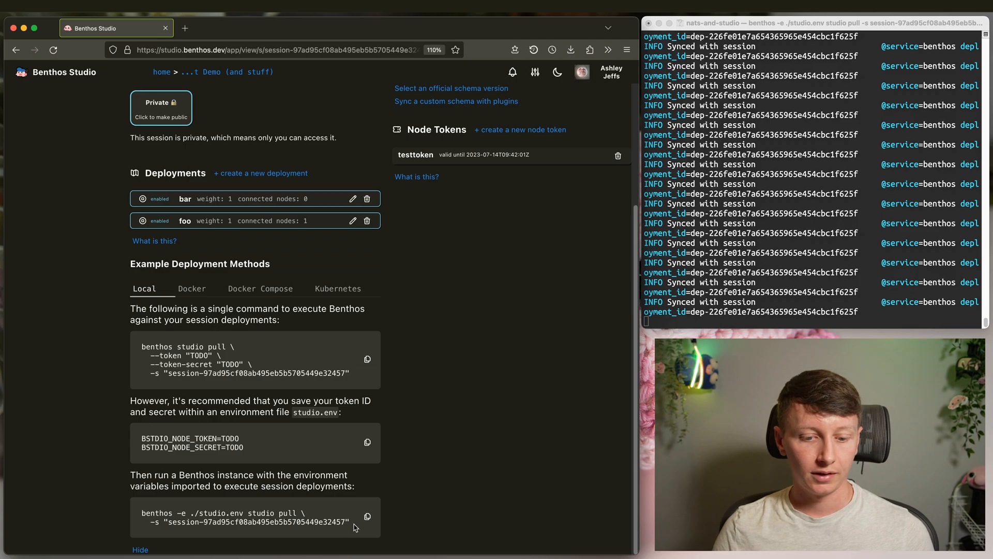
drag(356, 527, 161, 510)
click(235, 516)
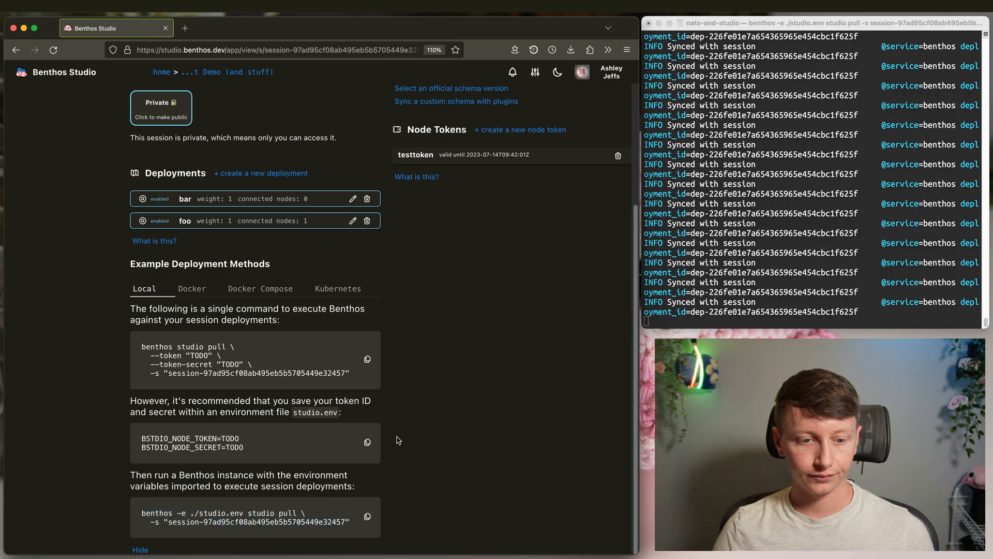
click(140, 548)
click(769, 221)
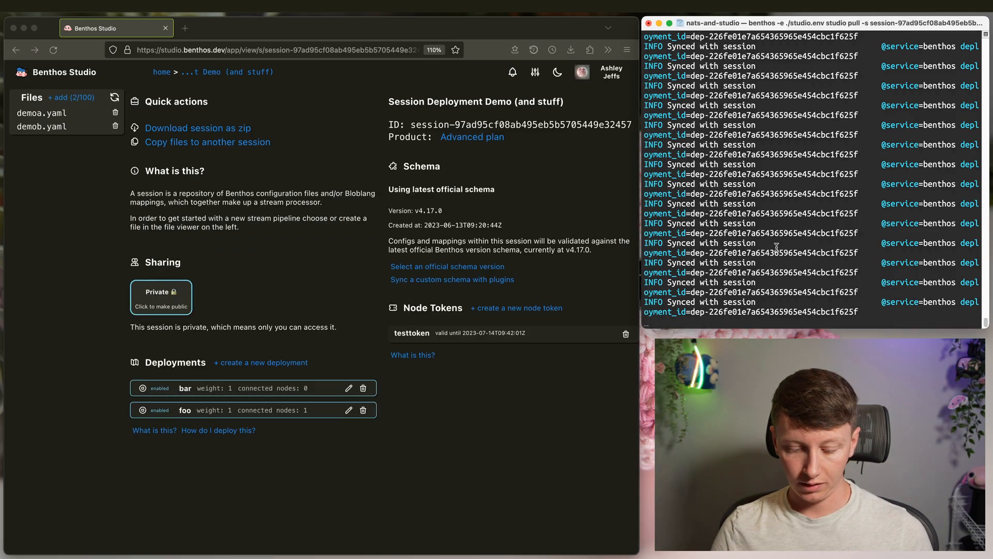
- In a new terminal tab, run the benthos studio pull command with --send-traces and check the address-in-use error
key(super+t)
key(super+v)
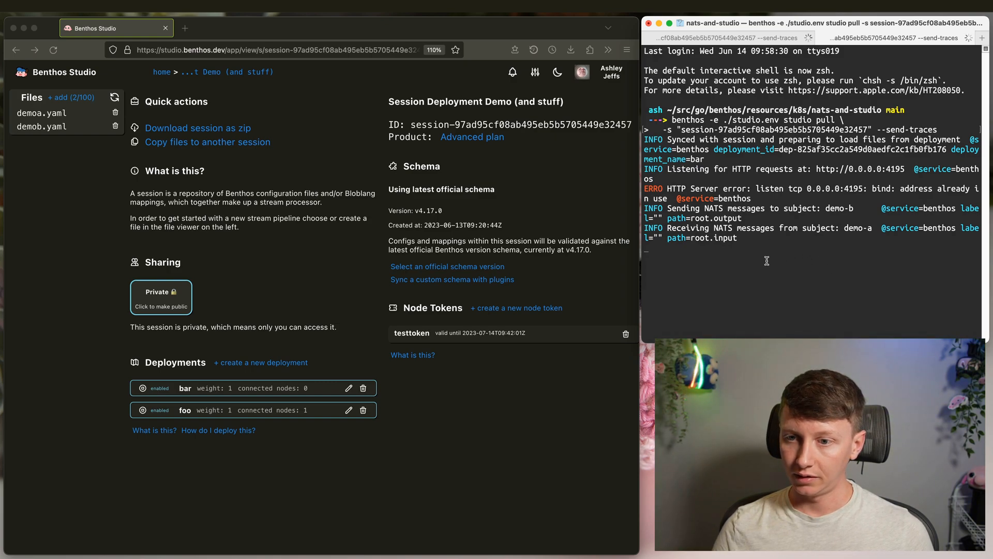
drag(751, 198, 661, 184)
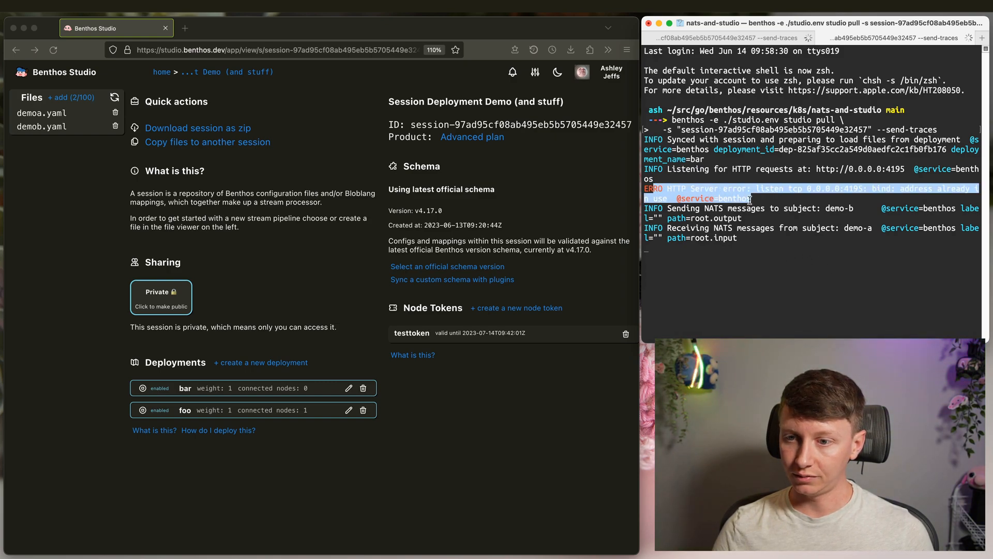
click(796, 265)
- Compare the new node's session log with the original node's sync log
click(746, 38)
click(851, 39)
click(730, 40)
click(727, 35)
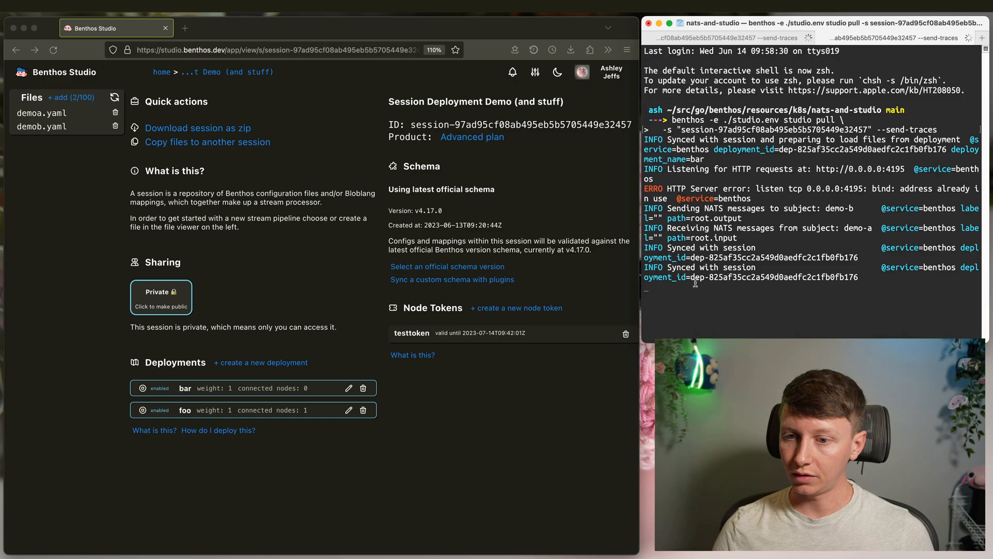
click(760, 35)
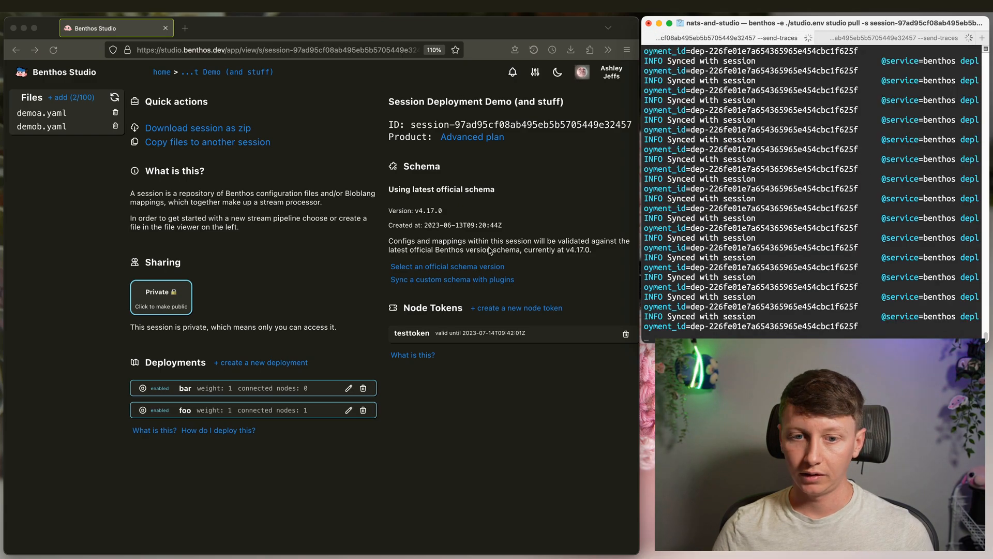
- Reload Benthos Studio and confirm bar and foo each show 1 connected node
click(302, 260)
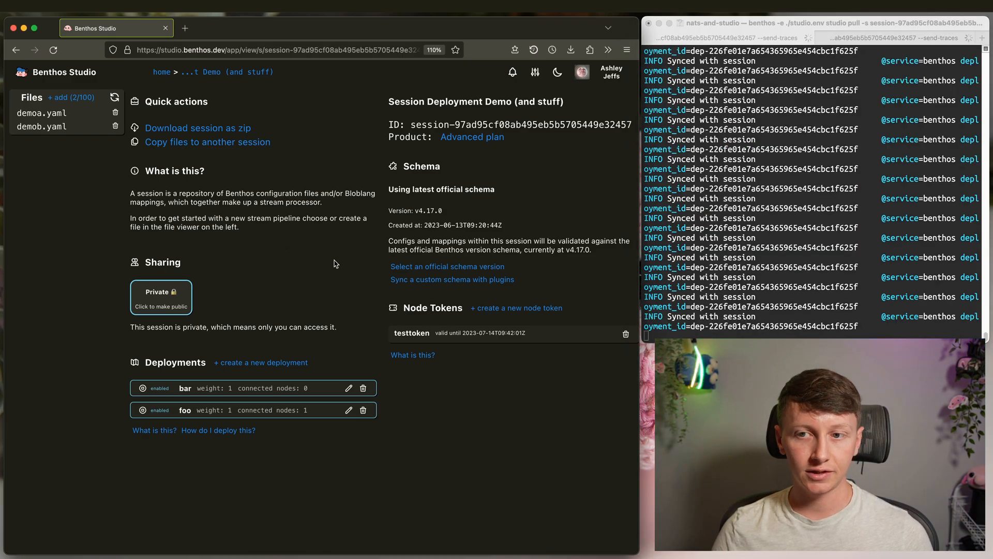
key(super+r)
drag(239, 390, 255, 408)
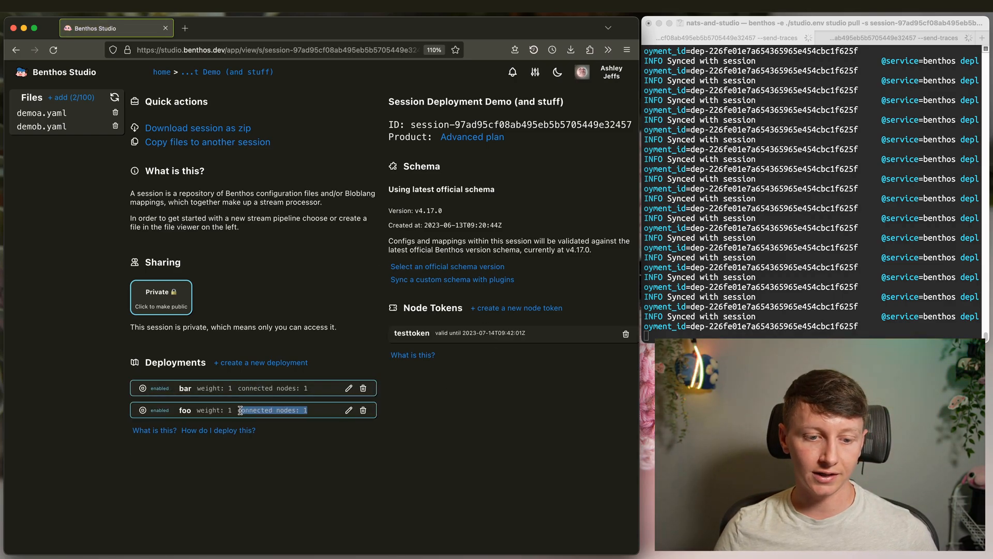
click(304, 445)
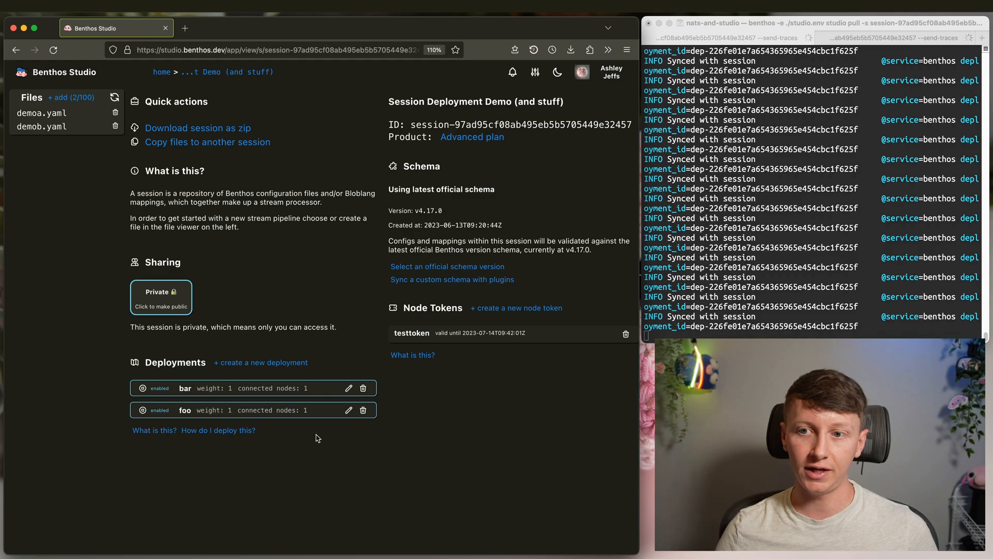
- Open the new deployment form to inspect the weight value, then dismiss it
click(758, 37)
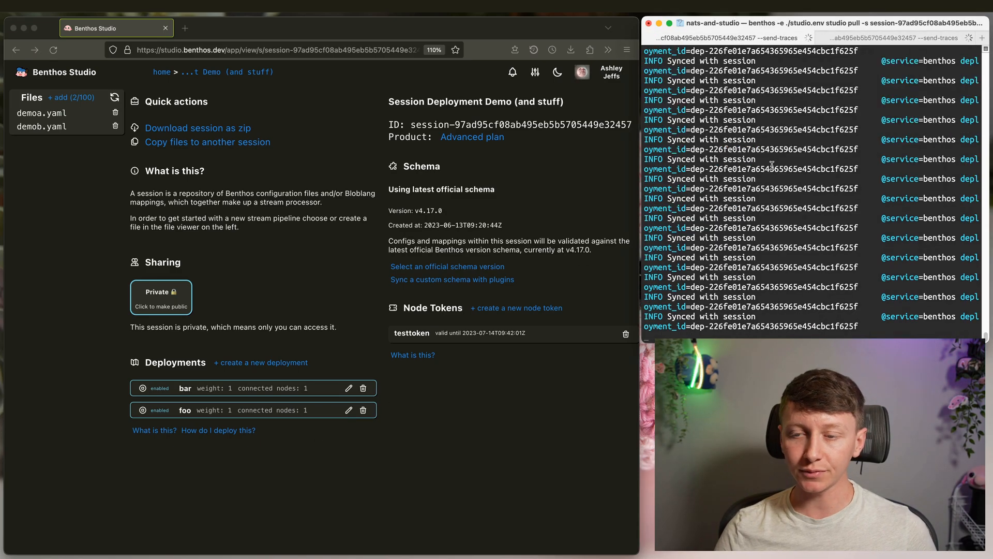
click(258, 365)
click(258, 366)
double_click(162, 170)
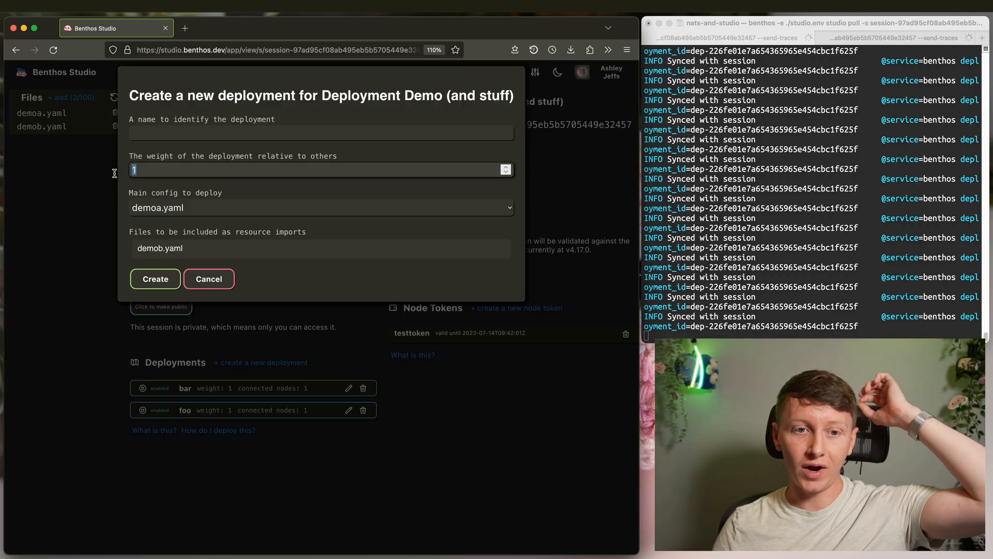
click(474, 419)
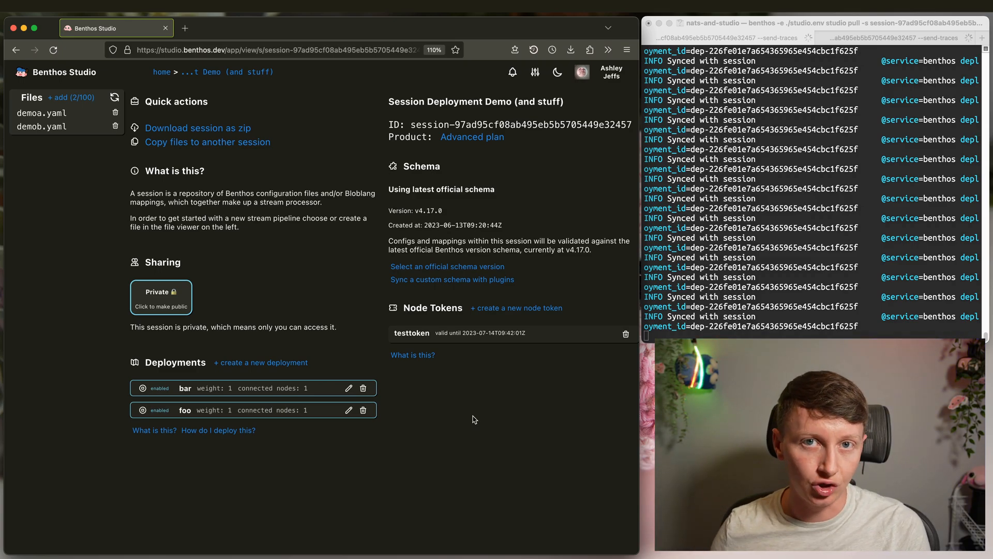
click(300, 326)
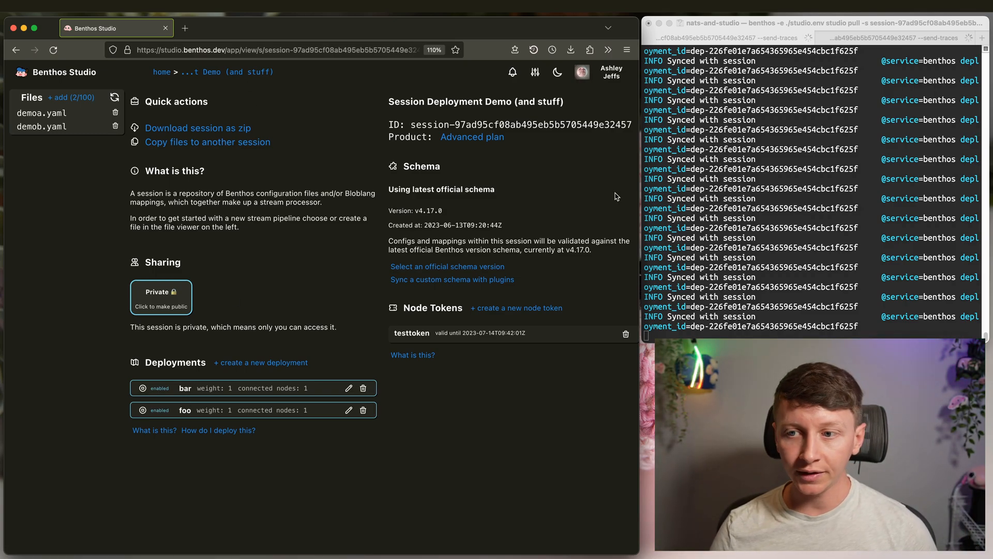
- Open demob.yaml and review the mutation processor's recorded run events
click(31, 127)
click(362, 281)
click(430, 100)
scroll(495, 239, down, 2)
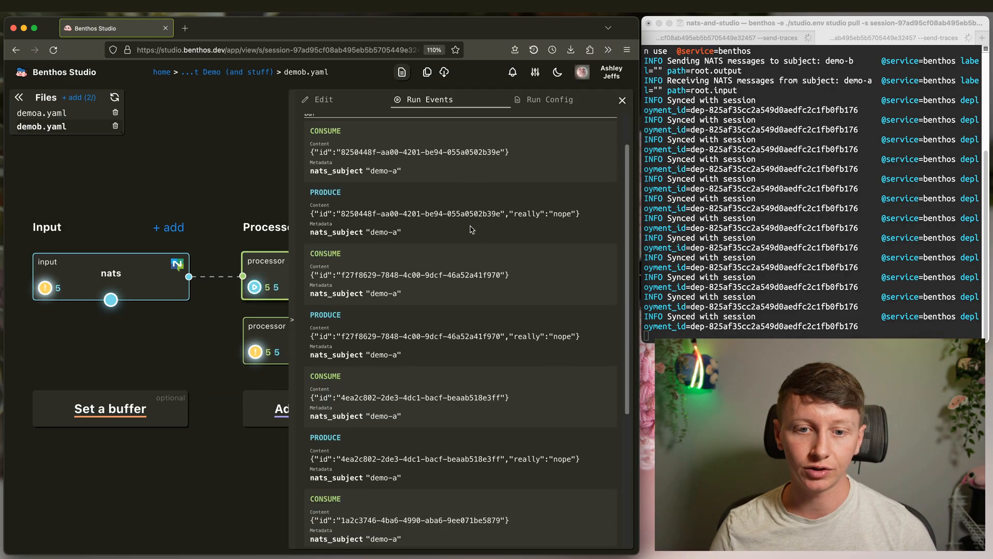
scroll(419, 209, up, 5)
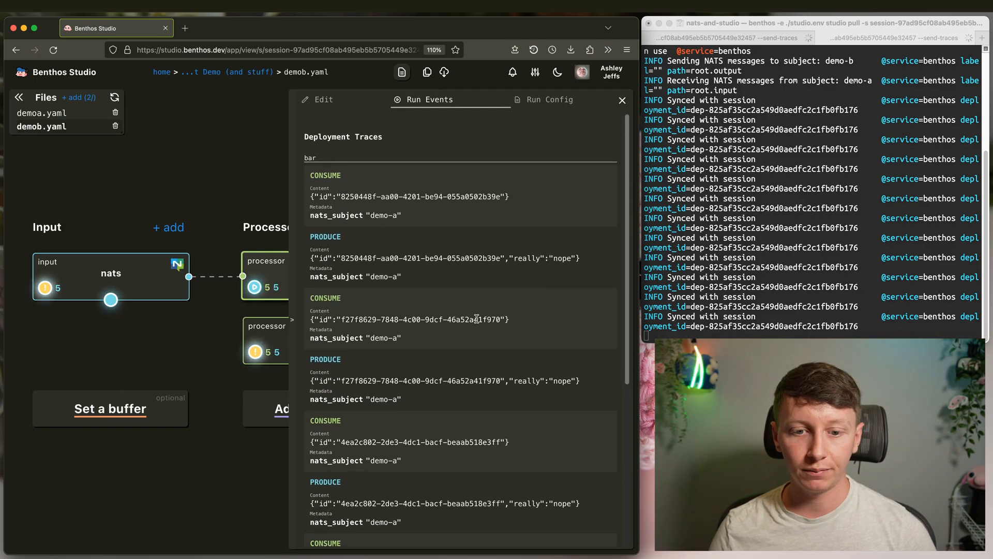
click(246, 254)
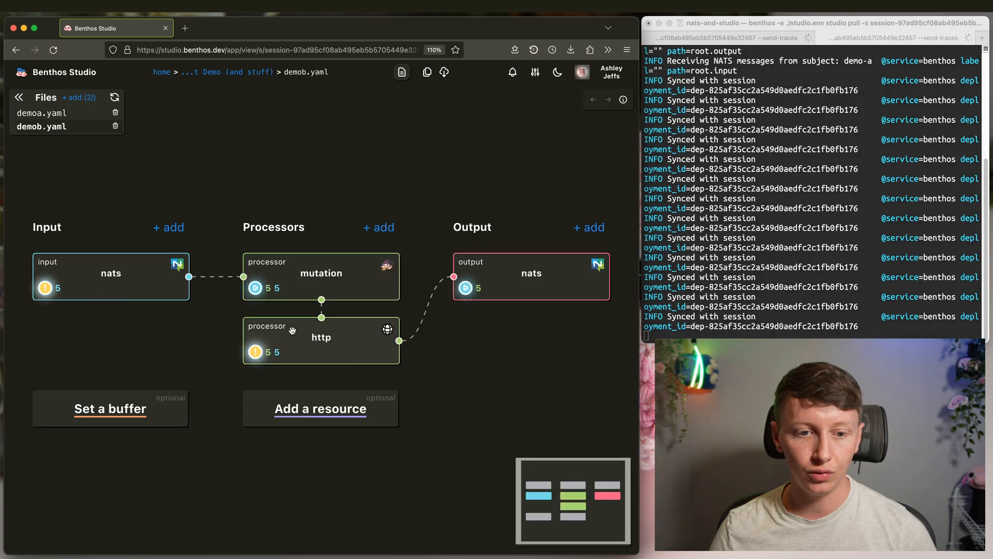
- Review the http processor traces with the appended AND THIS text and the nats output traces, then return to the session overview
click(282, 323)
drag(520, 266, 341, 249)
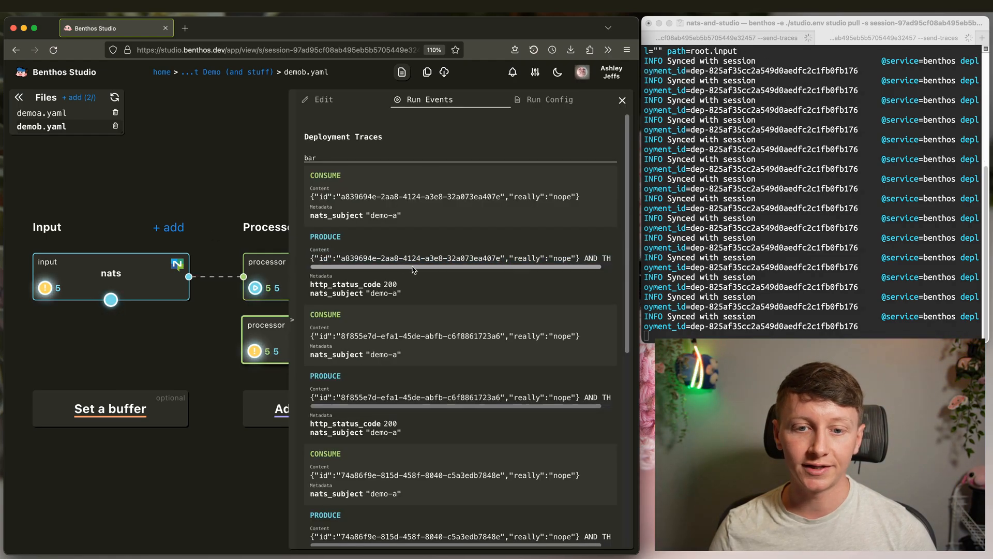
drag(577, 258, 631, 264)
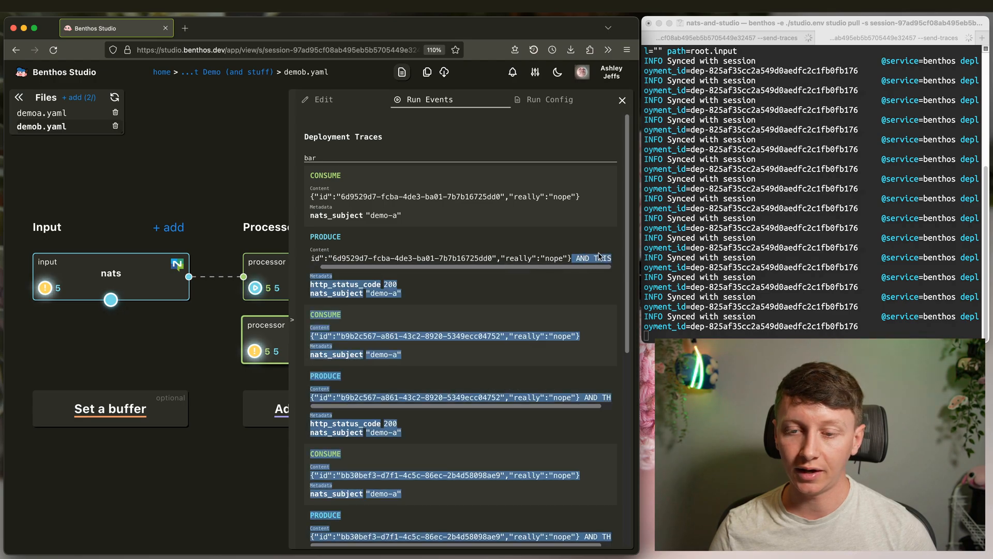
click(601, 258)
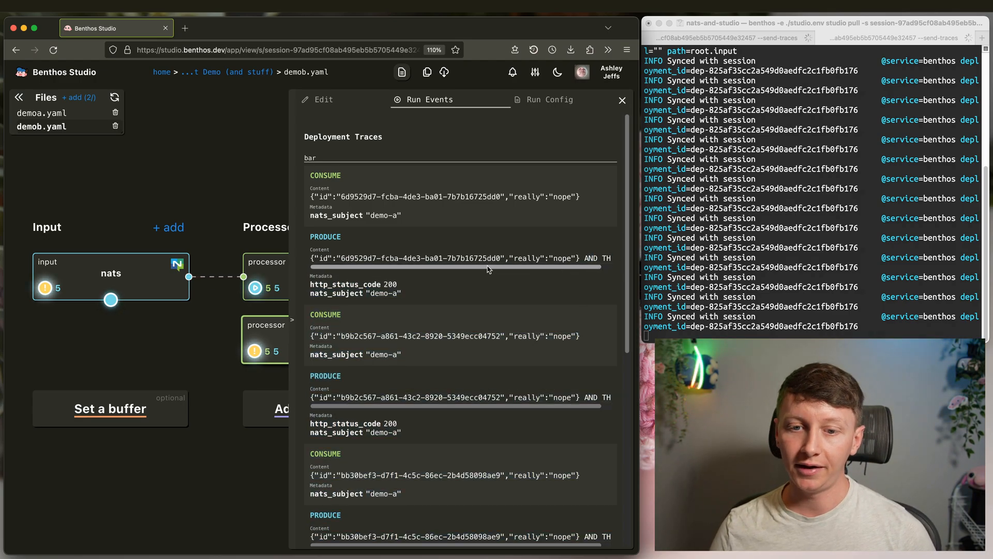
click(264, 192)
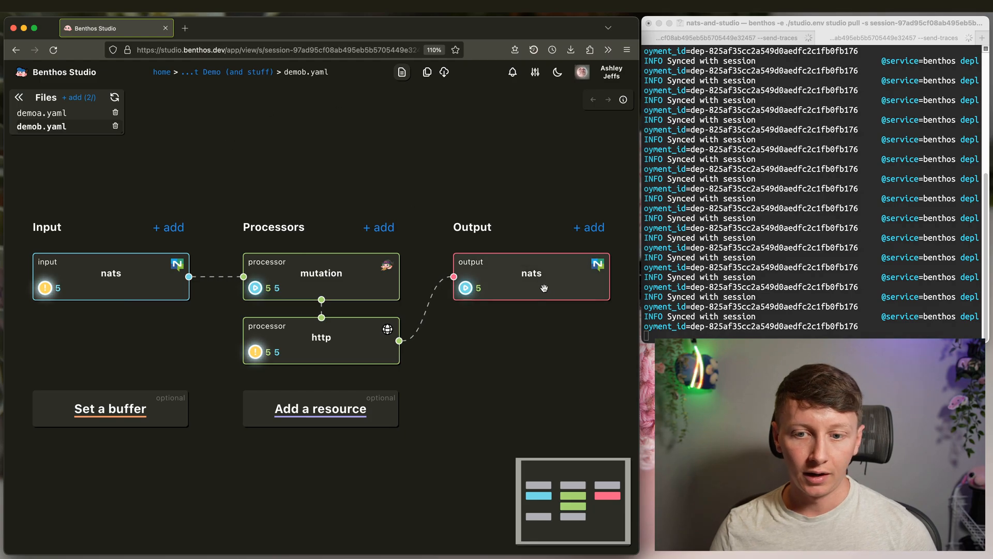
click(550, 292)
click(264, 176)
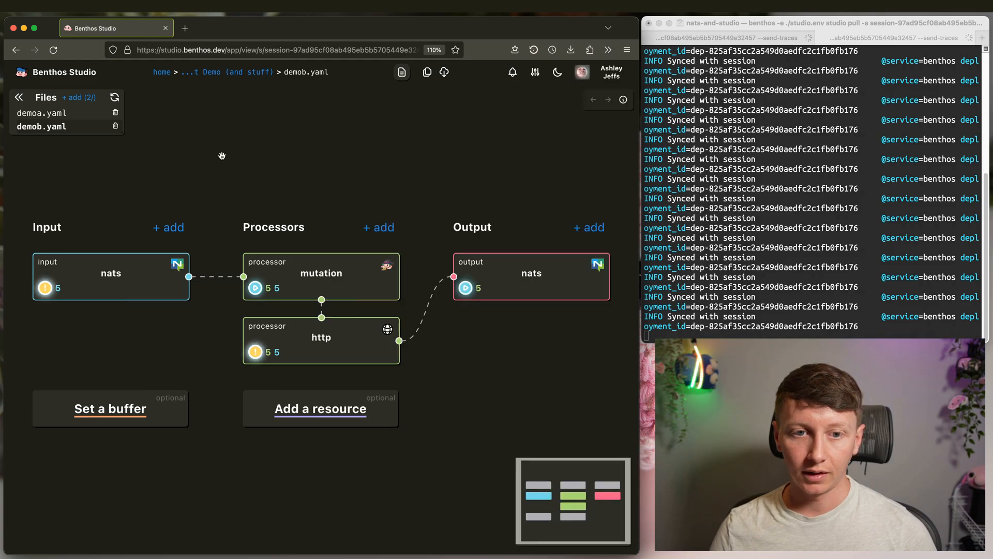
click(230, 72)
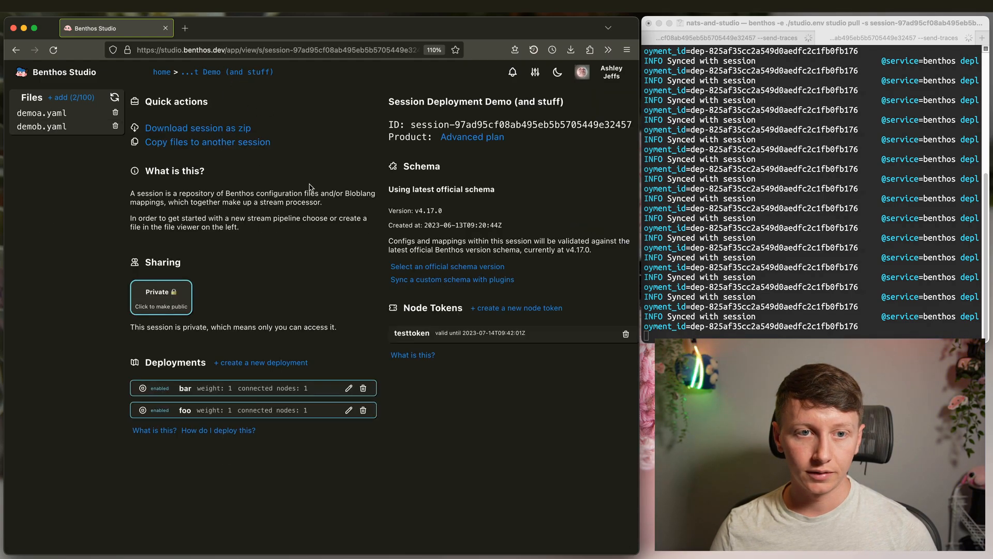
click(185, 388)
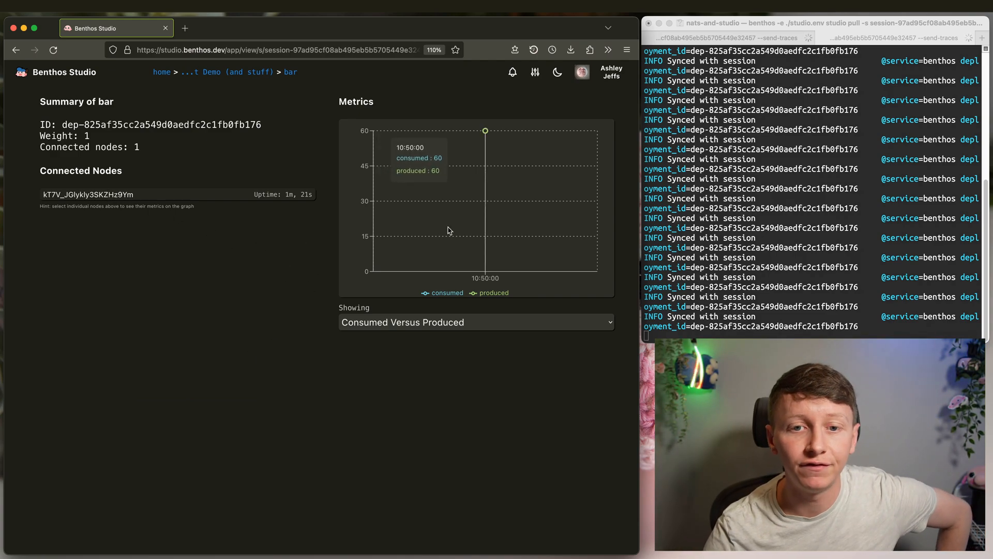
click(213, 73)
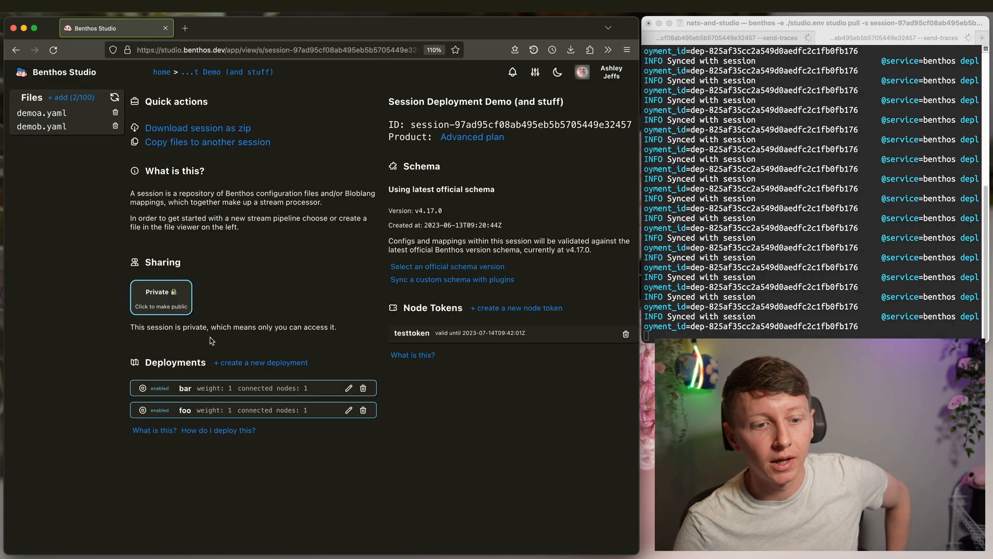
click(187, 410)
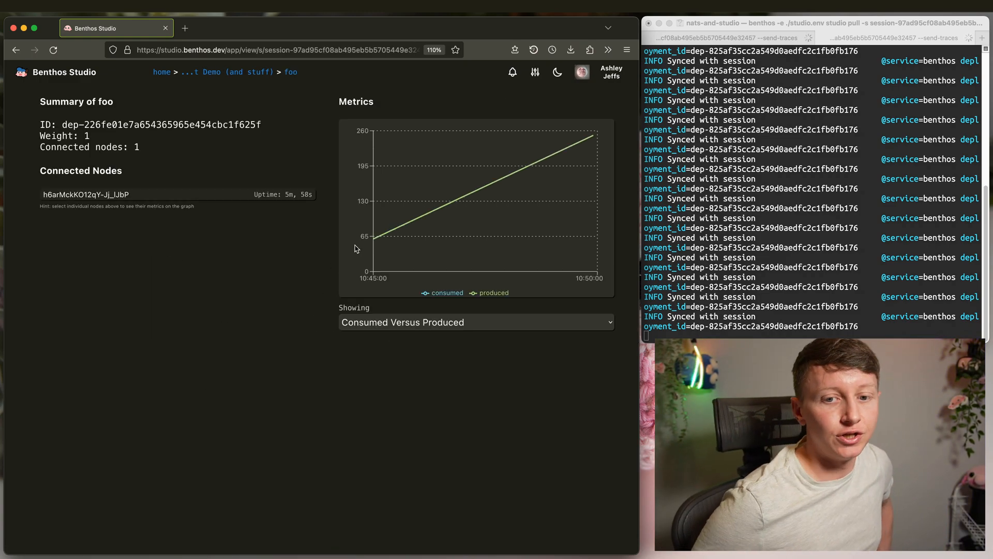
mouse_move(590, 160)
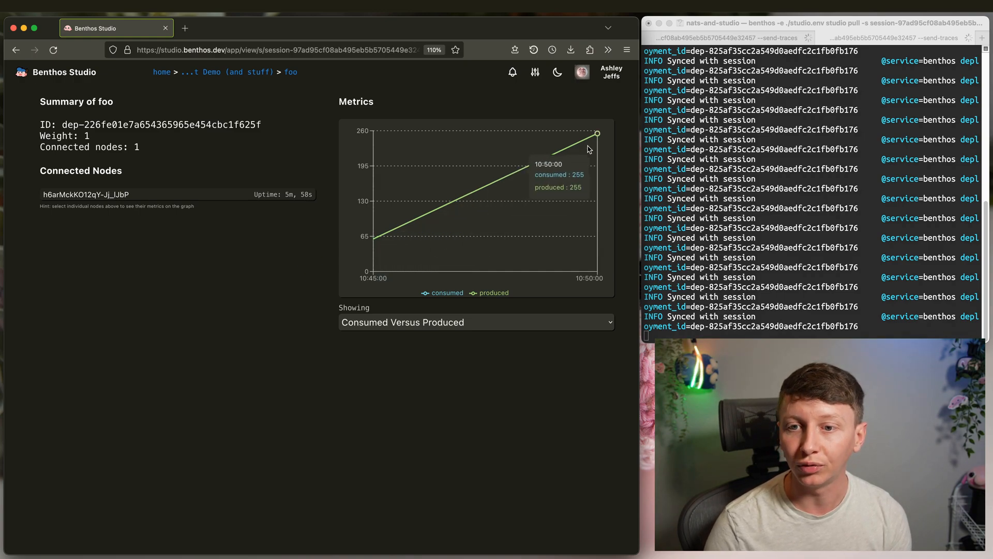
click(440, 325)
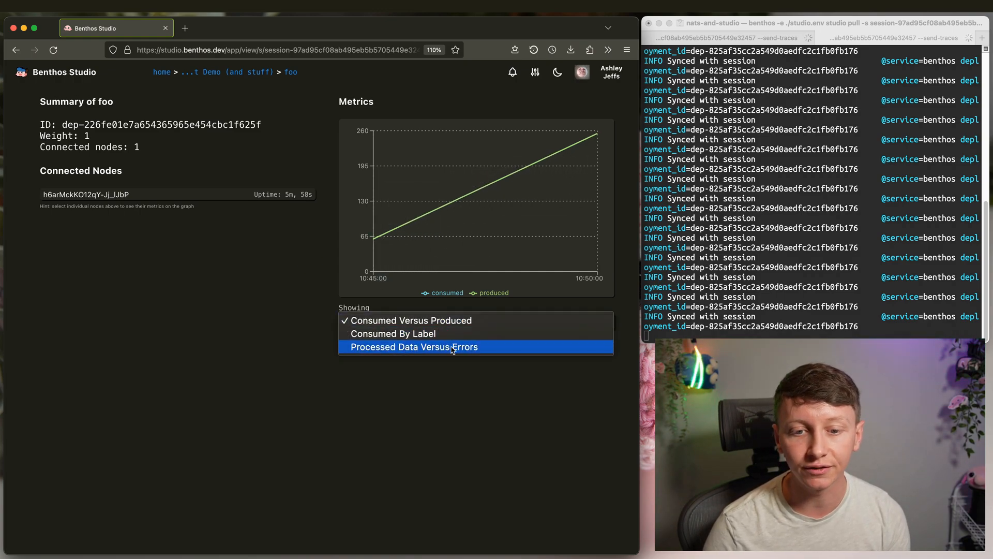
click(309, 292)
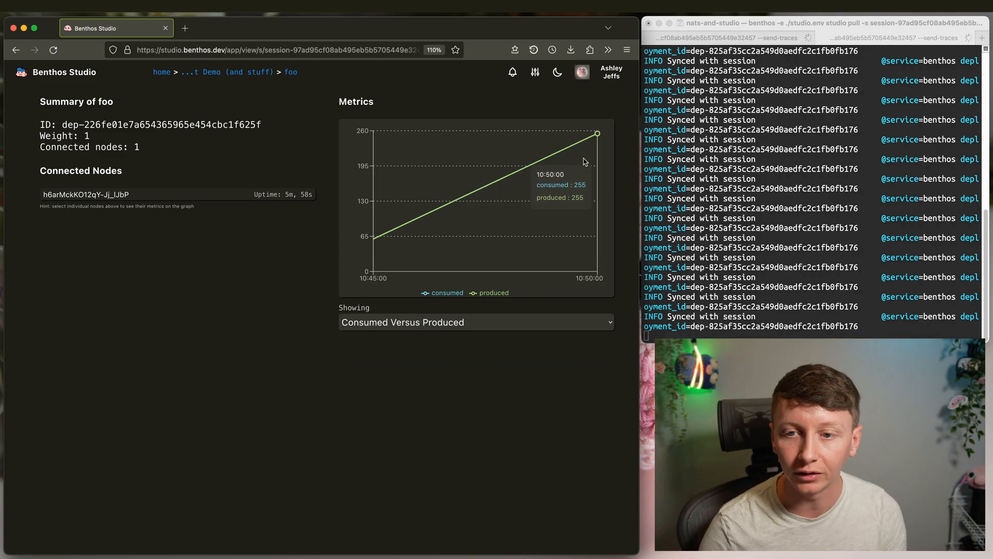
click(410, 325)
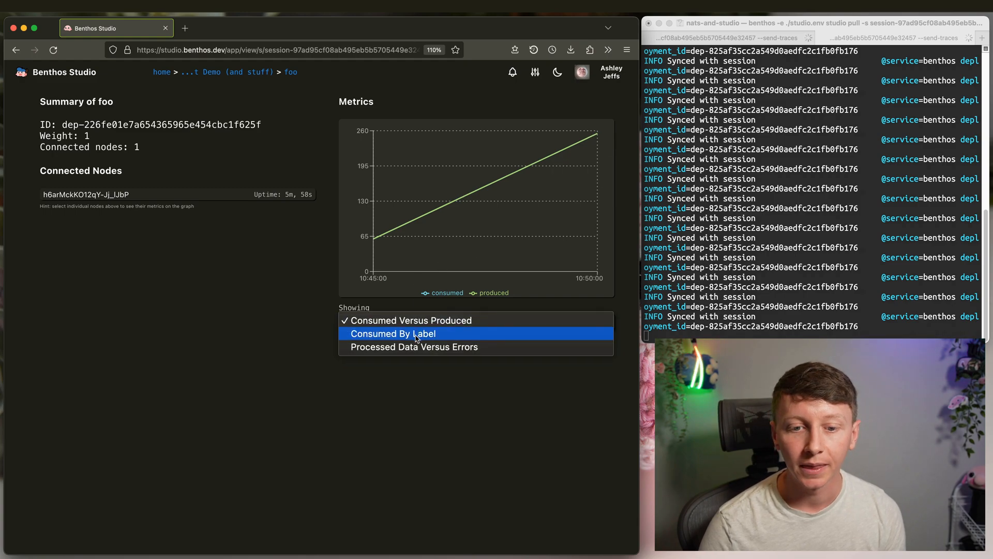
click(453, 323)
click(451, 326)
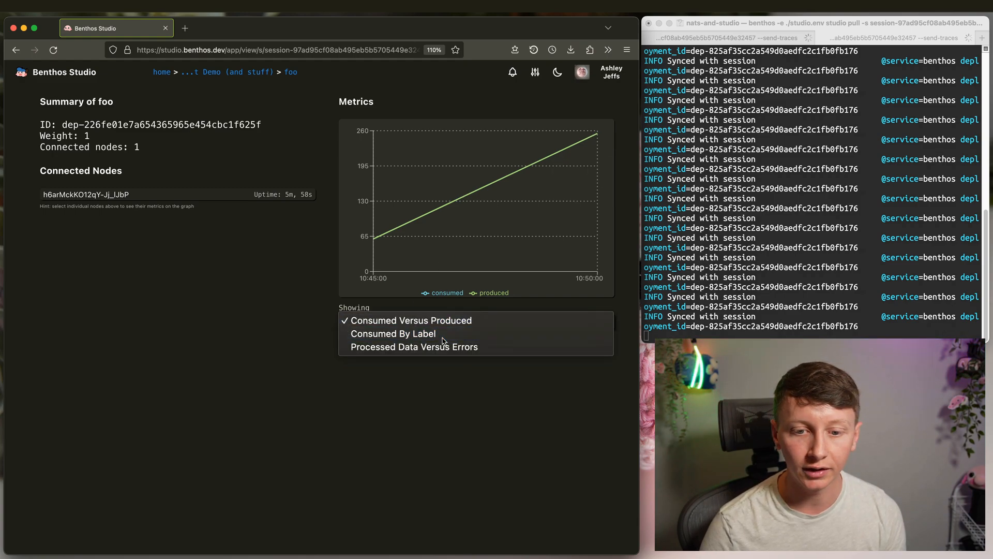
click(444, 339)
click(428, 327)
click(430, 307)
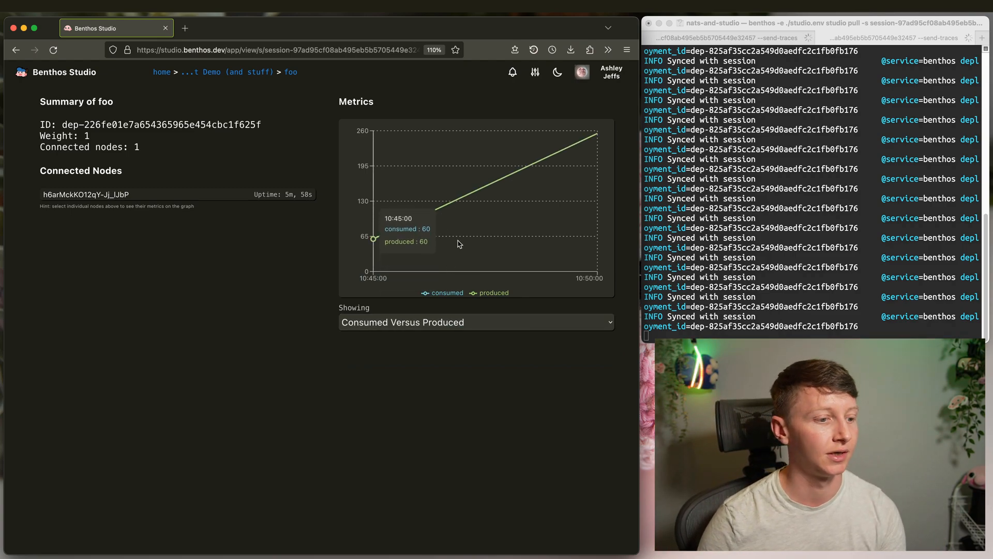
click(450, 323)
click(446, 349)
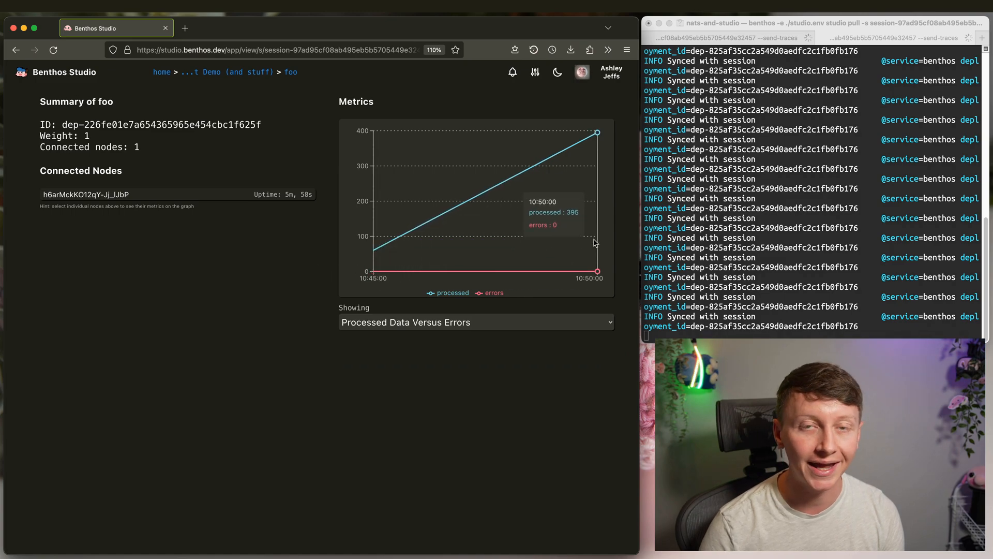
click(449, 322)
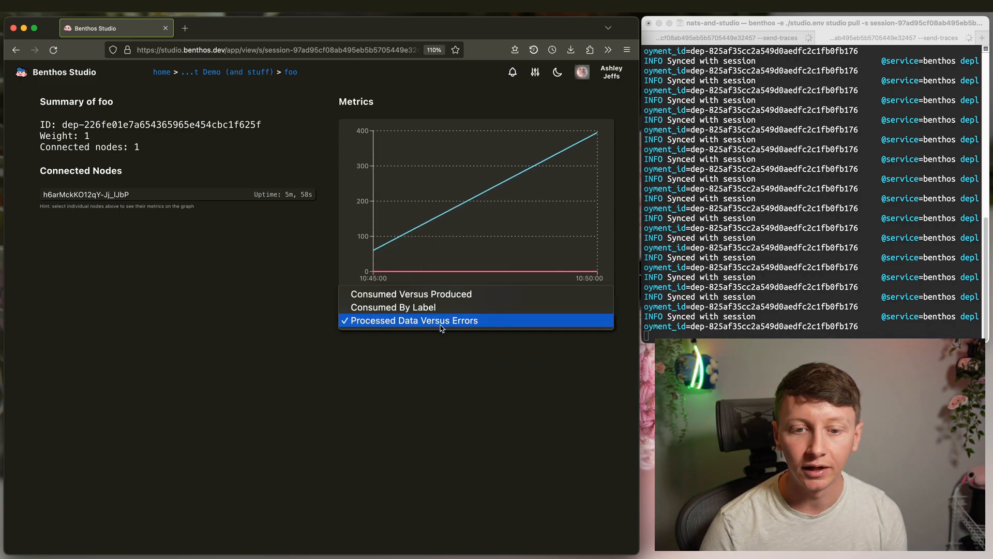
click(414, 291)
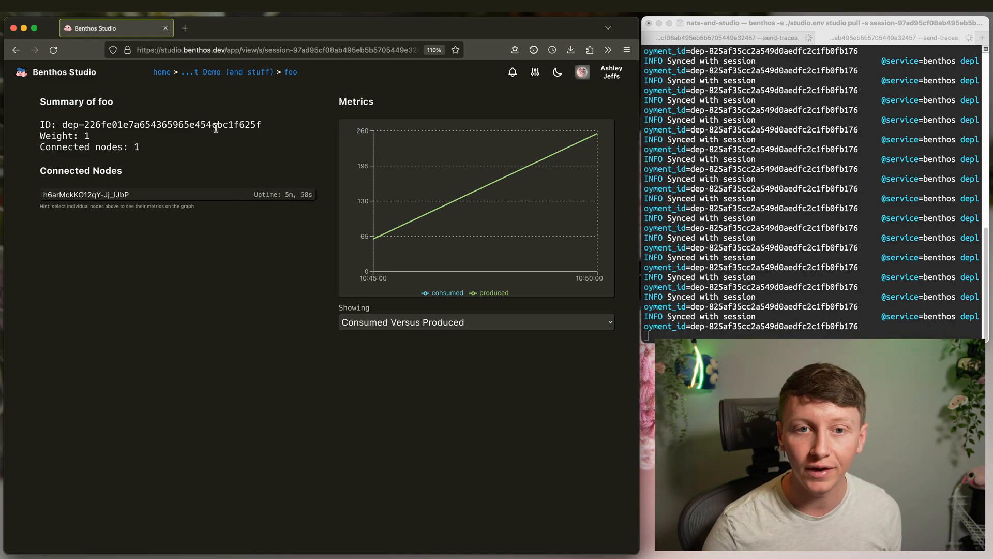
click(225, 74)
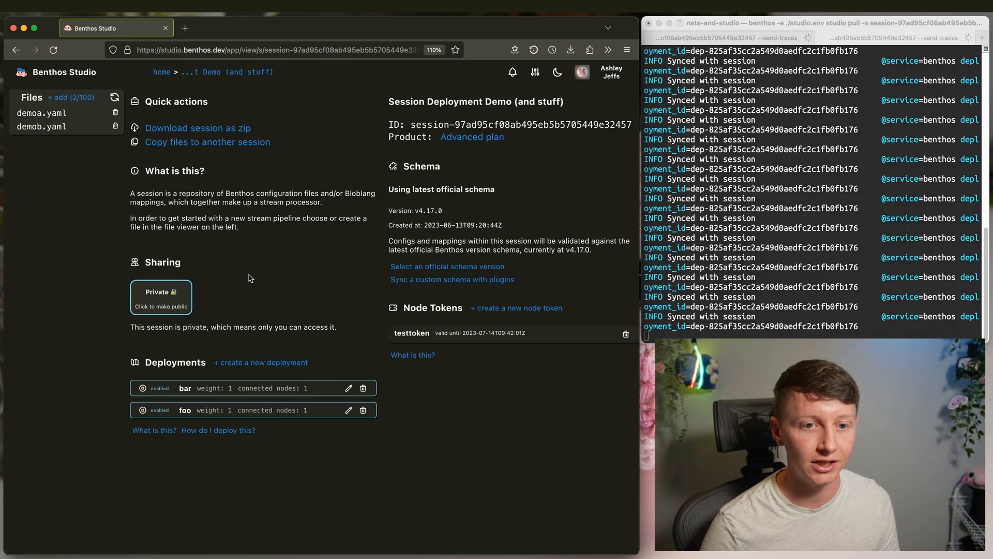
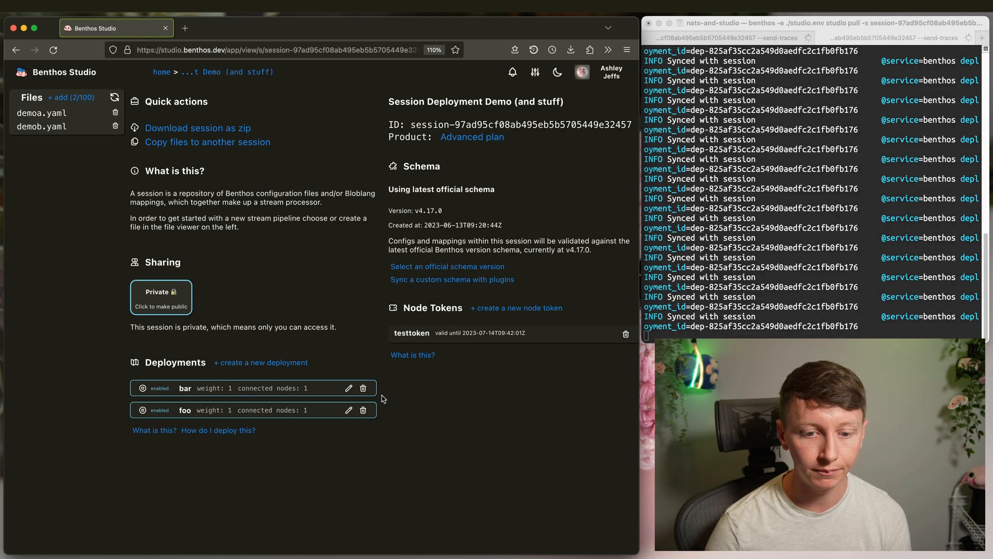
- Disable bar so foo shows both connected nodes, then re-enable bar
click(158, 390)
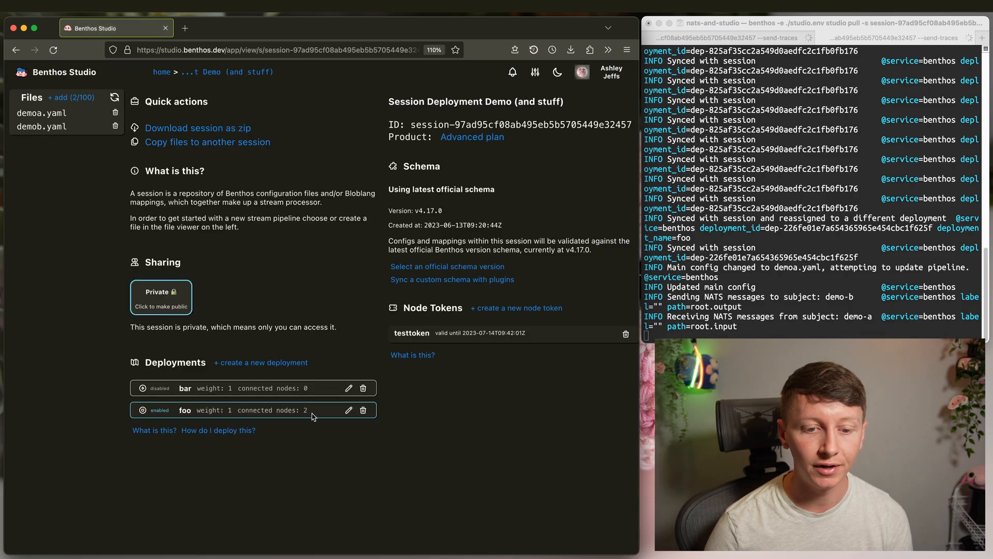
drag(312, 413, 242, 409)
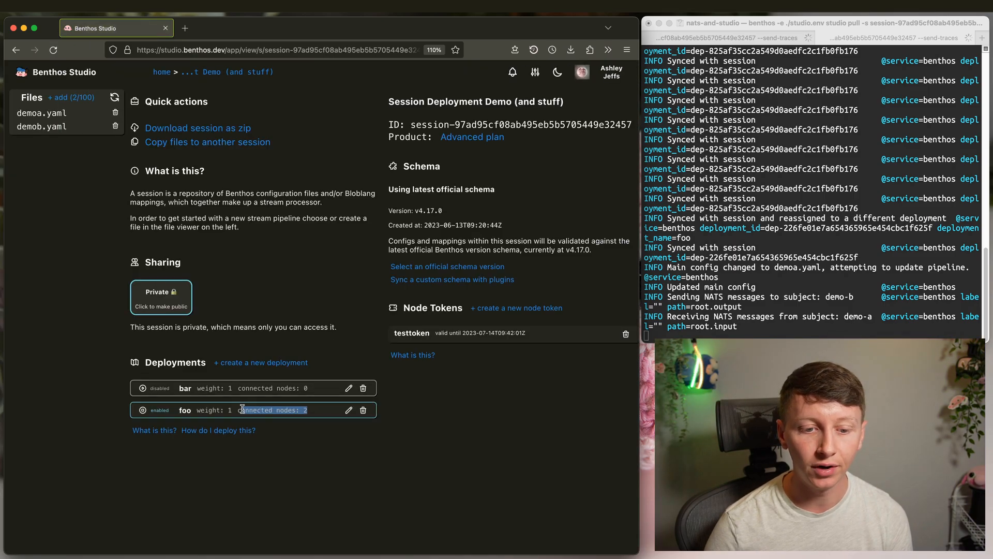
click(349, 449)
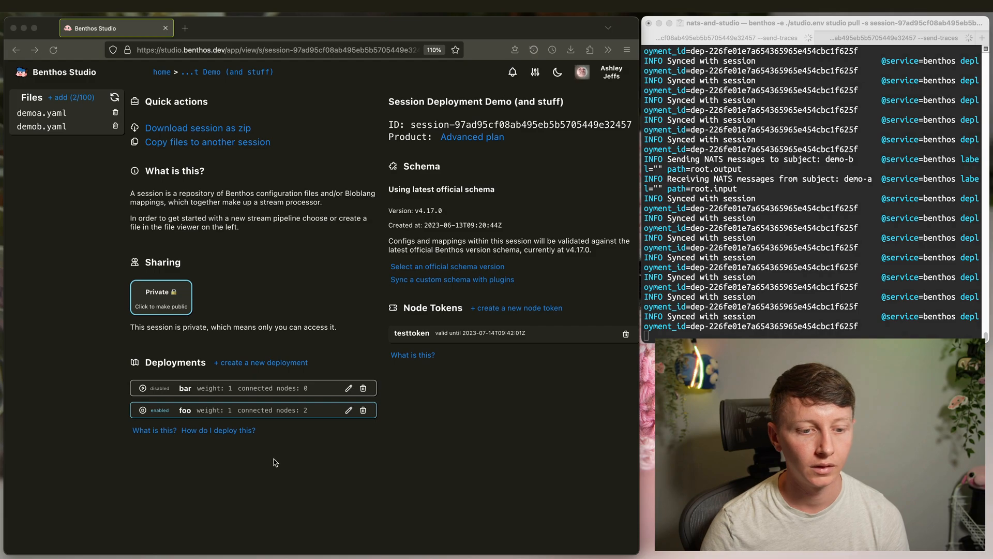
click(329, 468)
click(160, 388)
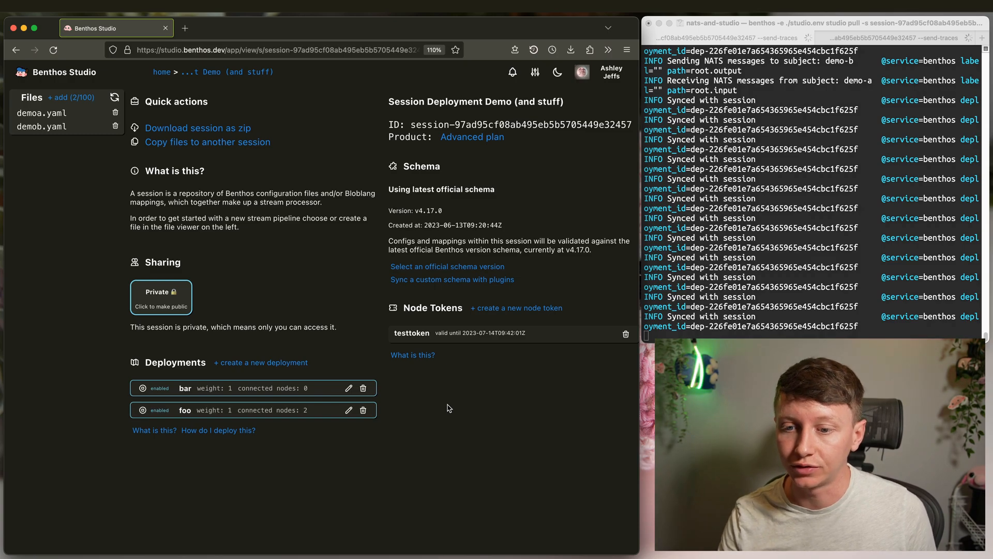
- Stop the local Benthos node with Ctrl+C and exit the terminal shell
click(848, 27)
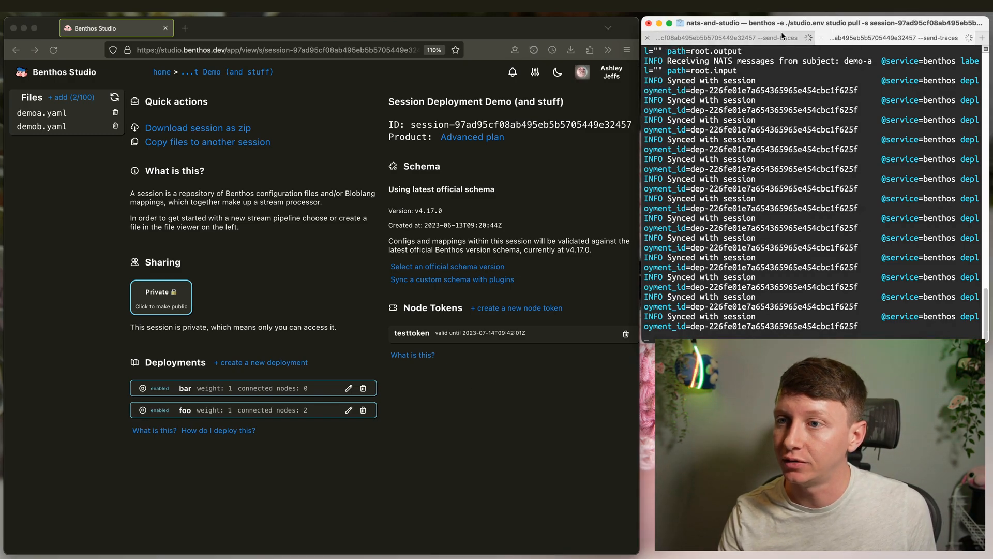
key(ctrl+c)
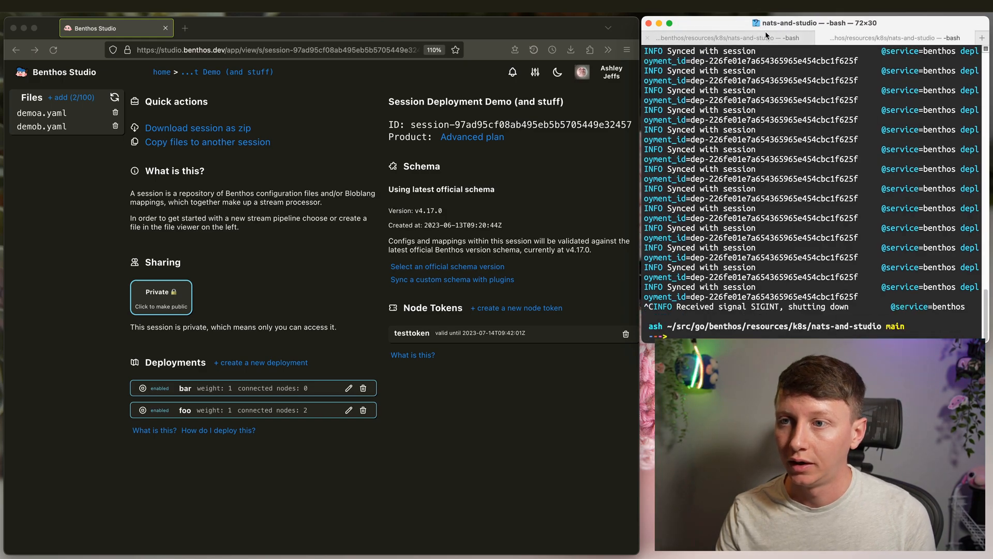
text(exit)
key(Return)
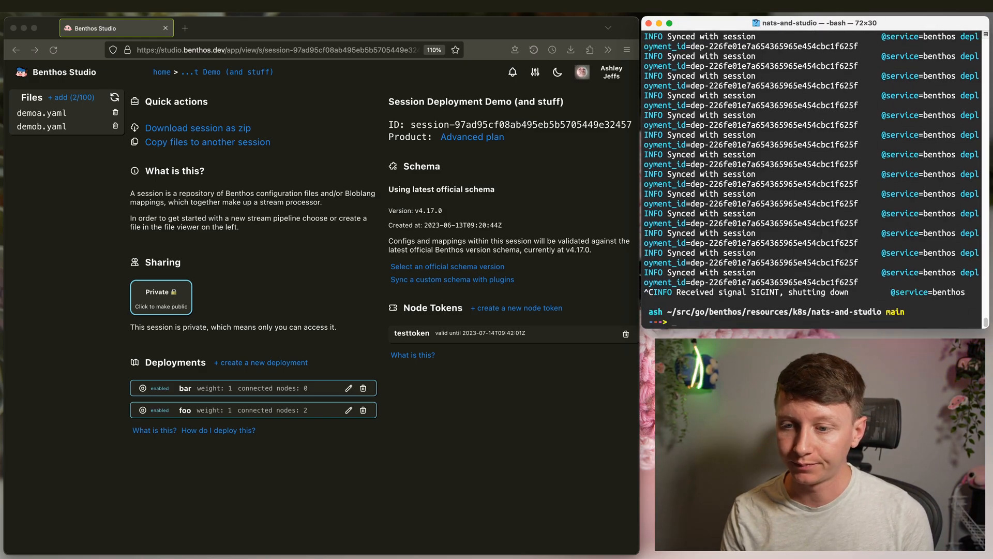
click(444, 395)
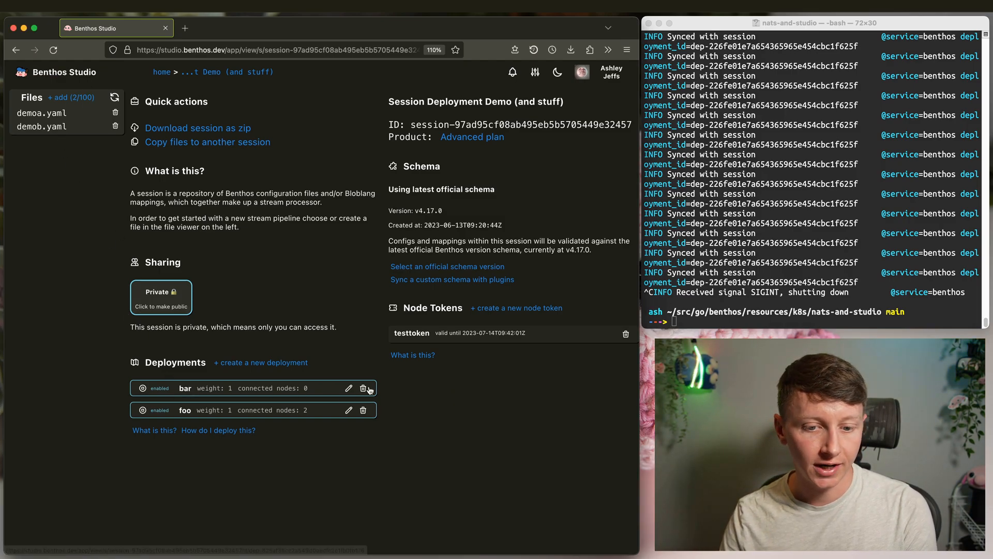
- Delete the bar deployment
click(349, 388)
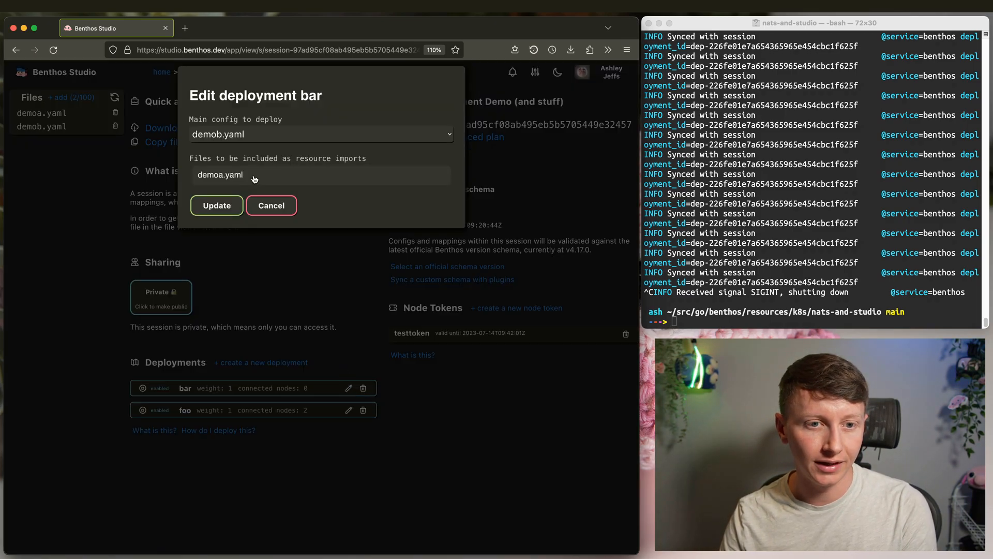
click(265, 209)
click(363, 388)
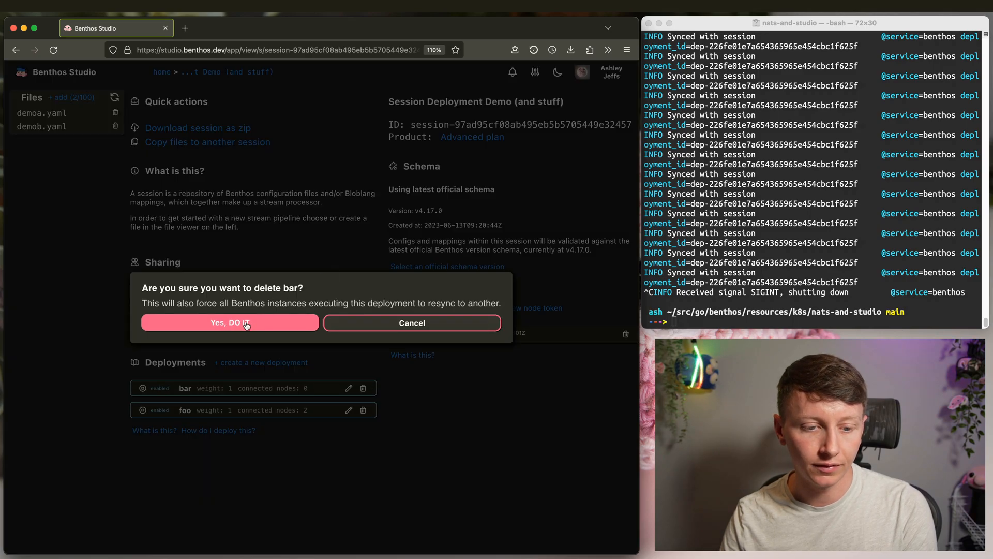
click(230, 321)
- Create a new deployment named bar with weight 2 and main config demob.yaml
click(257, 362)
click(184, 134)
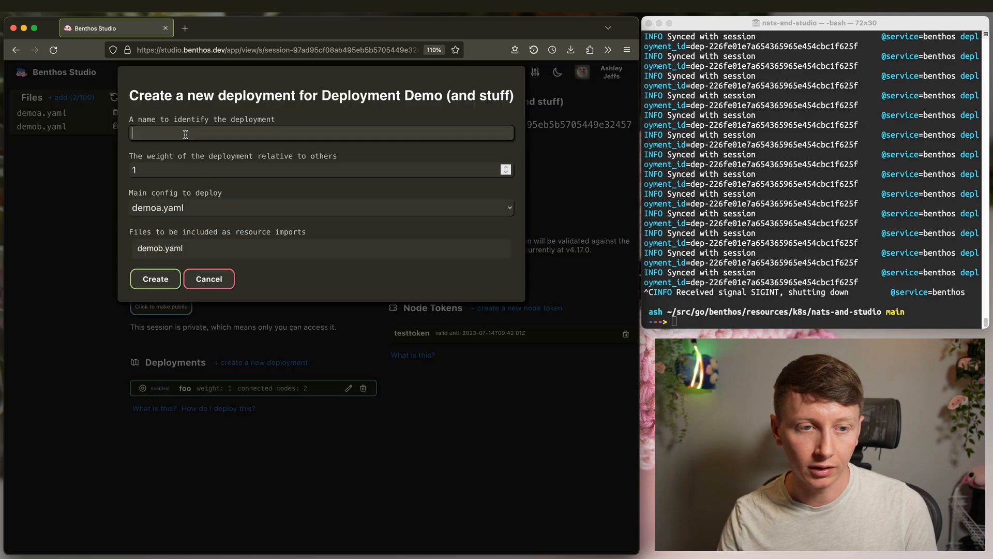
text(bar)
drag(147, 170, 122, 166)
text(2)
click(180, 132)
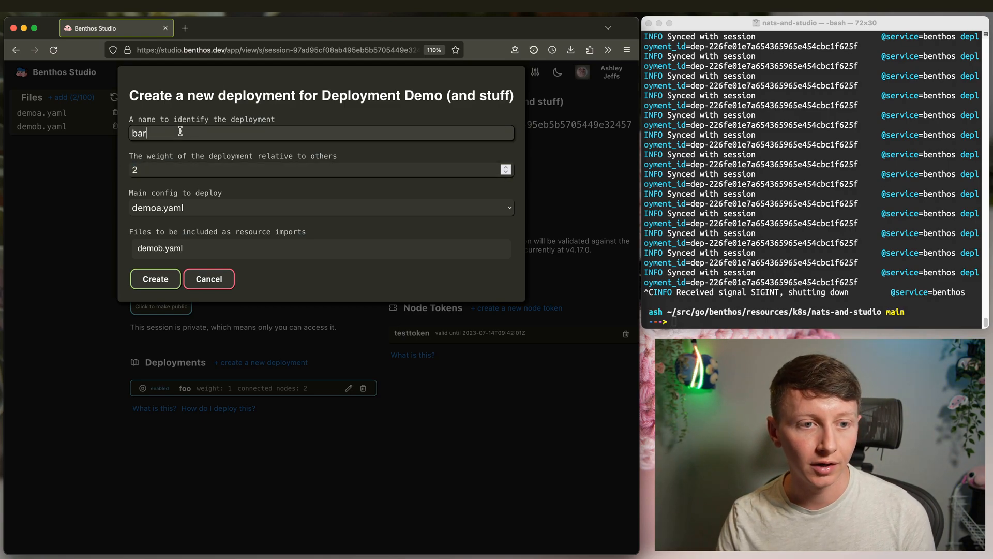
click(207, 209)
click(199, 218)
click(174, 168)
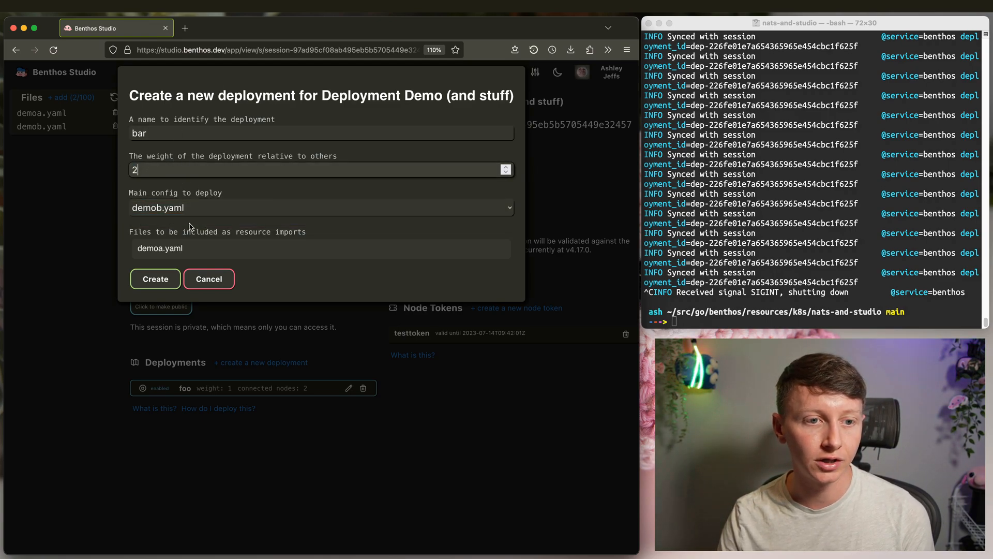
click(155, 279)
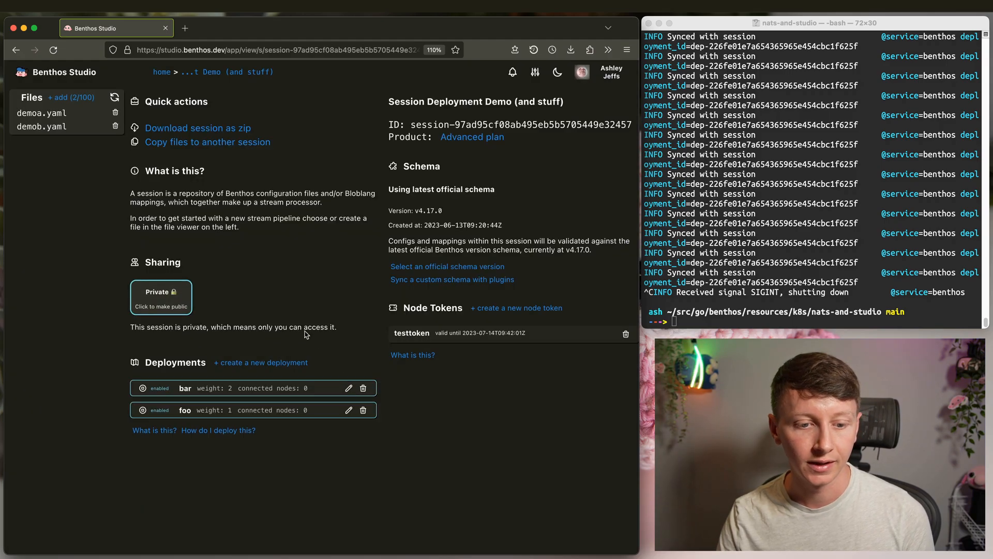
click(747, 185)
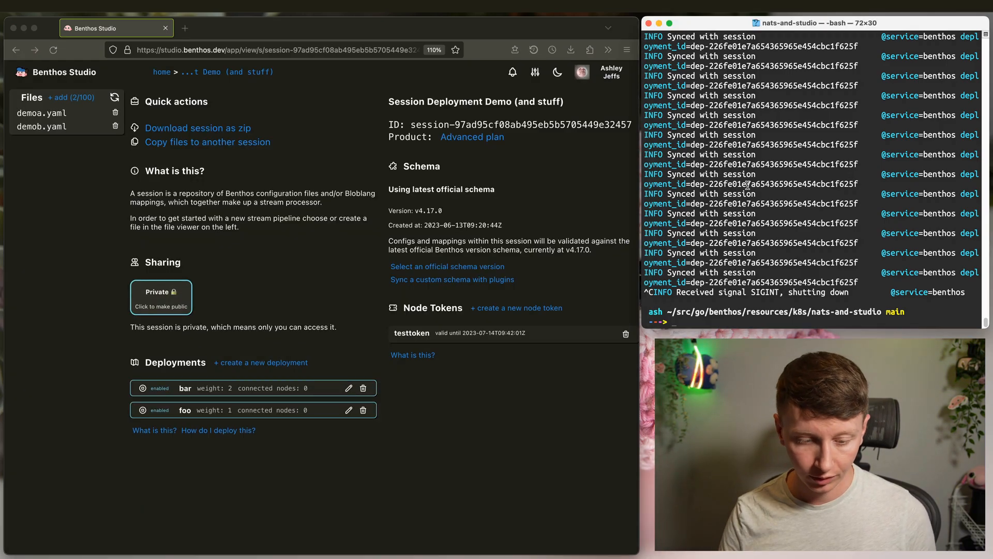
- Open benthos-studio-node.yaml in VS Code and look over its selector section
key(ctrl+Right)
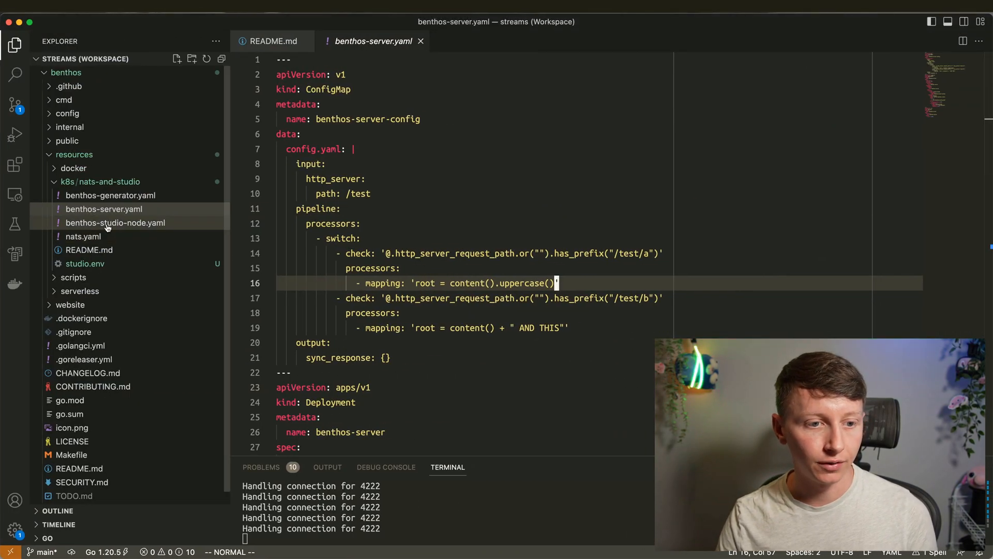
click(403, 208)
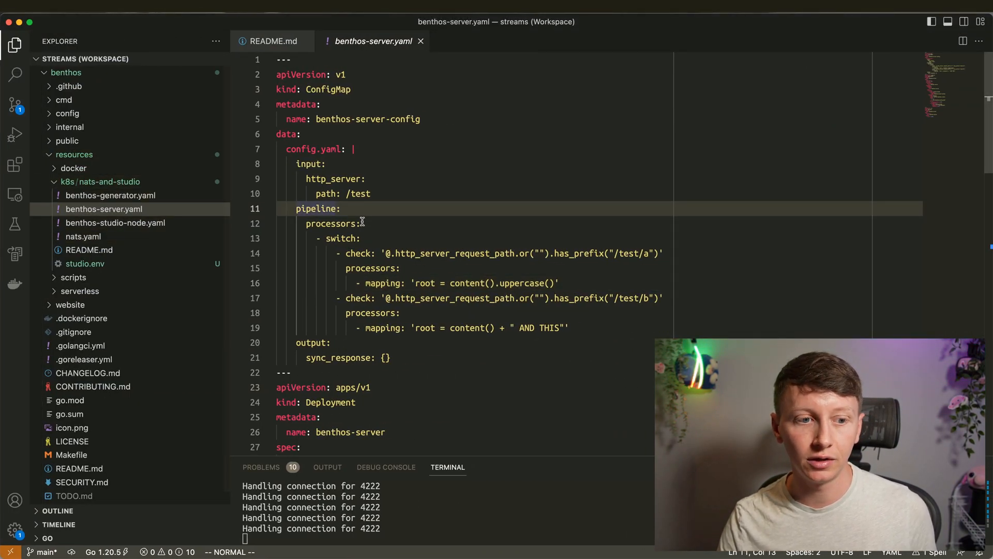
click(113, 223)
click(419, 164)
scroll(445, 178, down, 3)
scroll(450, 181, up, 3)
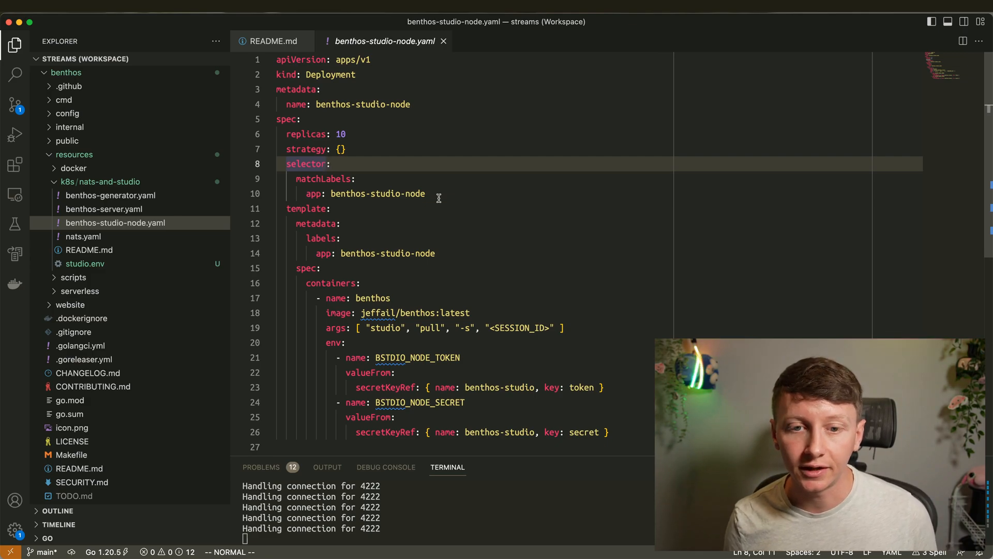
scroll(444, 195, down, 3)
scroll(541, 202, up, 3)
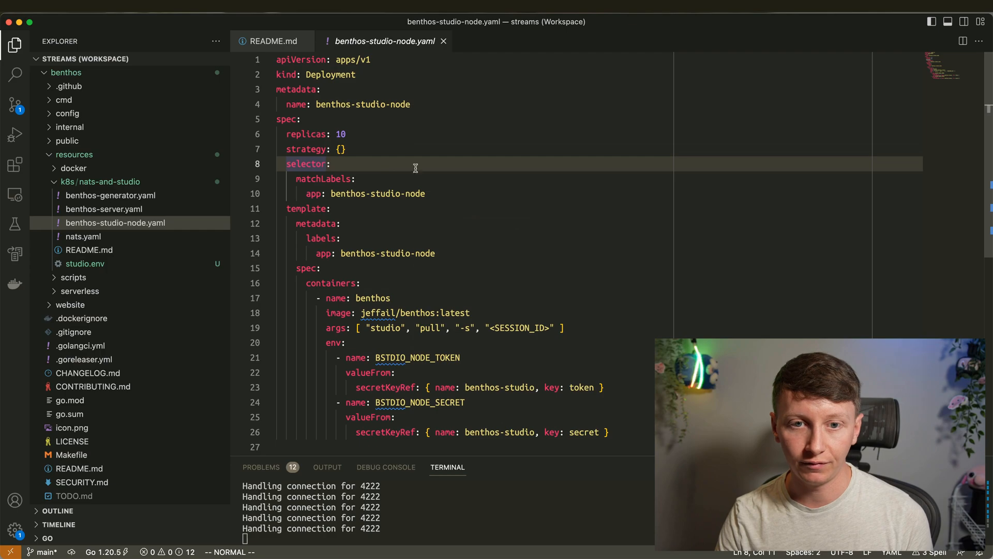
- Inspect the BSTDIO_NODE_TOKEN secret reference and select the <SESSION_ID> placeholder on line 19
drag(376, 358, 472, 354)
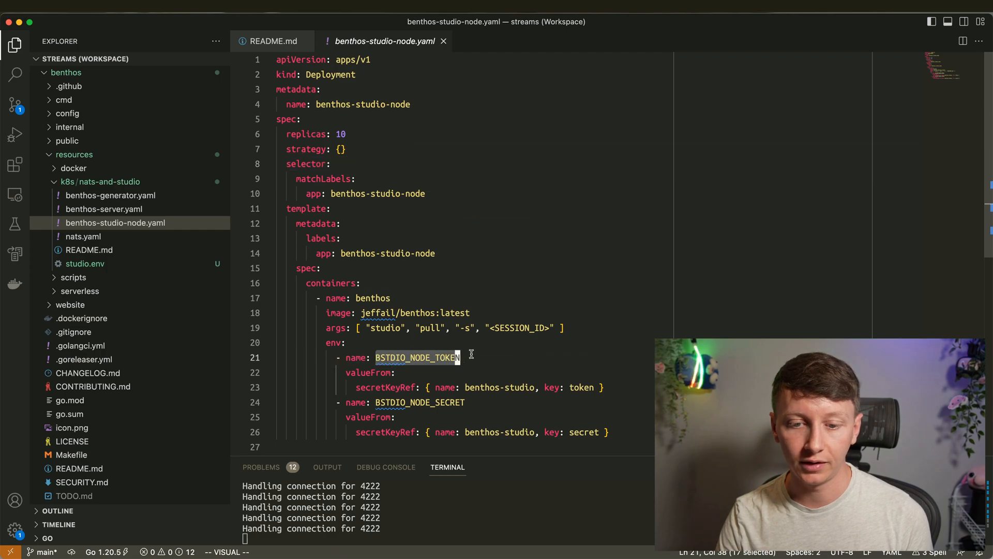
click(515, 389)
scroll(576, 409, down, 3)
scroll(539, 352, up, 3)
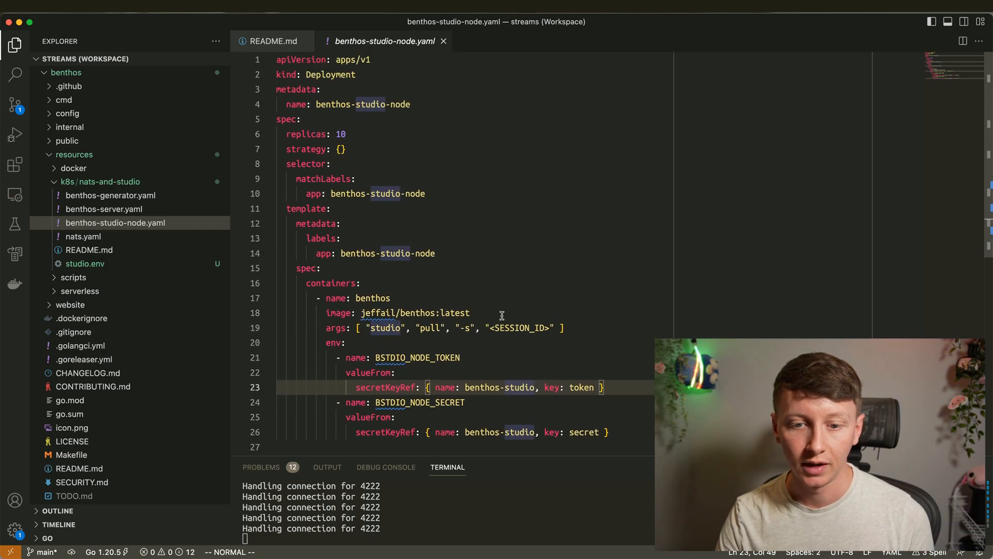
drag(492, 328, 548, 329)
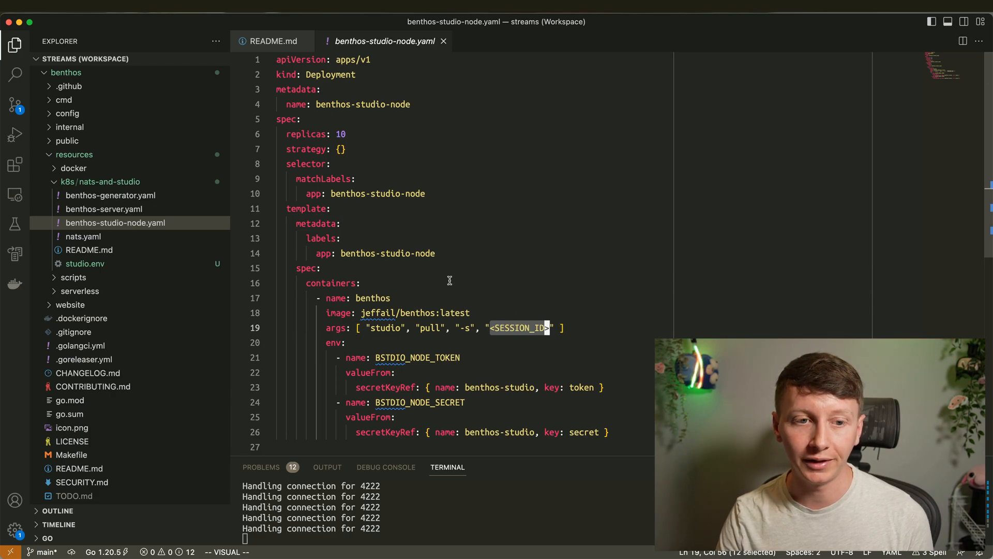
key(ctrl+Left)
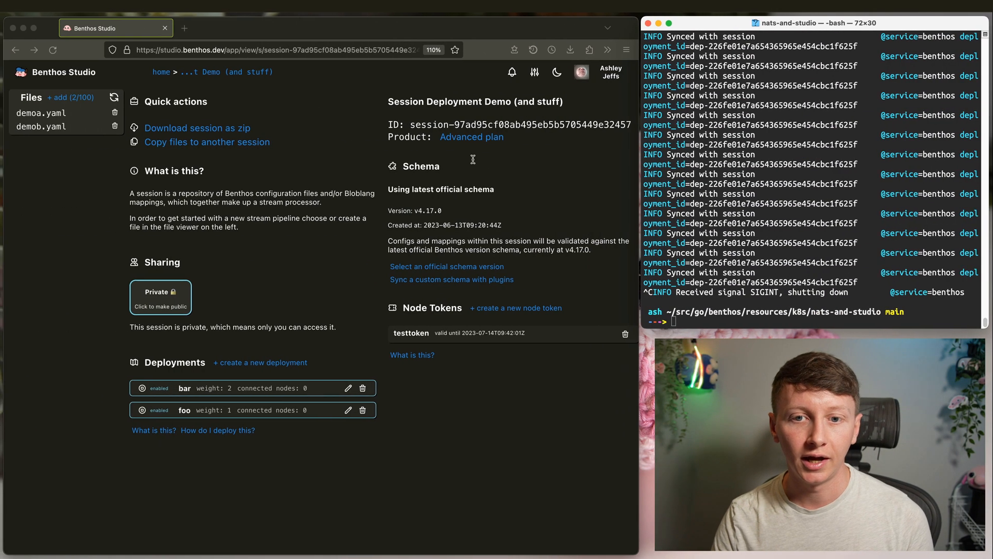
- Show the example deployment methods and copy the session ID
click(217, 430)
scroll(259, 414, down, 3)
scroll(304, 375, up, 3)
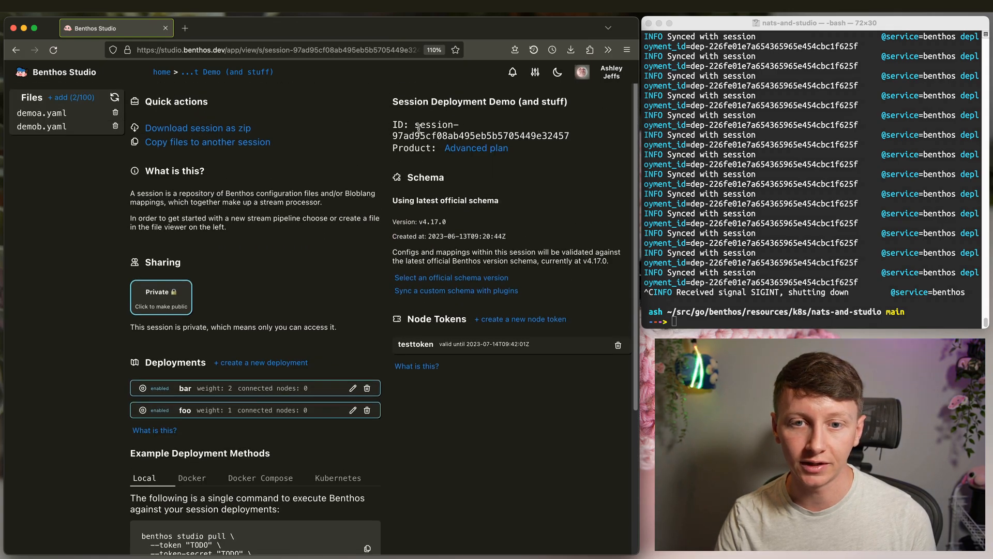
drag(416, 125, 569, 137)
click(555, 156)
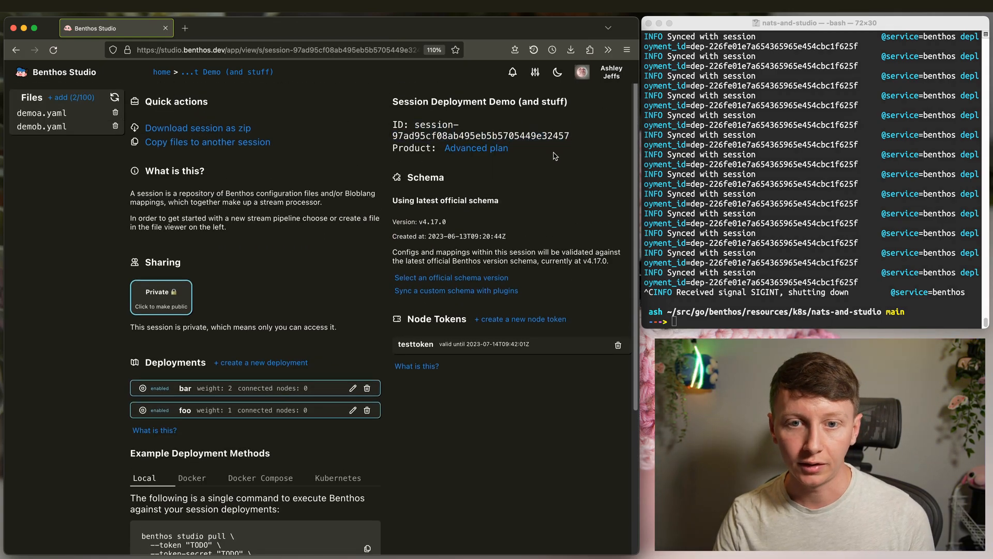
key(ctrl+Right)
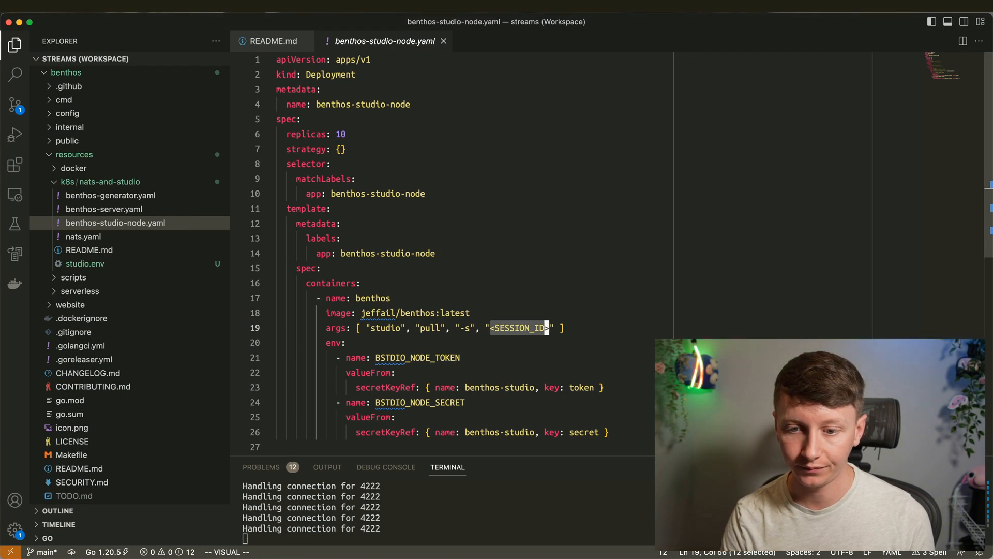
- Paste the session ID over the <SESSION_ID> placeholder and save the manifest
key(Escape)
key(a)
key(BackSpace)
key(BackSpace)
key(BackSpace)
key(BackSpace)
key(BackSpace)
key(BackSpace)
key(BackSpace)
key(BackSpace)
key(BackSpace)
key(BackSpace)
key(BackSpace)
key(BackSpace)
key(super+v)
key(Escape)
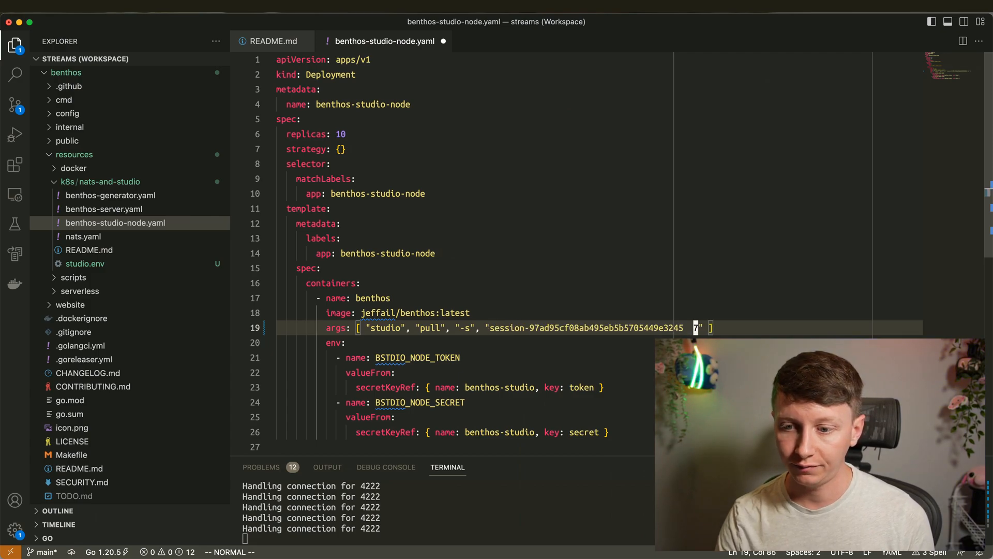
key(u)
key(super+s)
- Stop the running port-forward in the integrated terminal
click(444, 273)
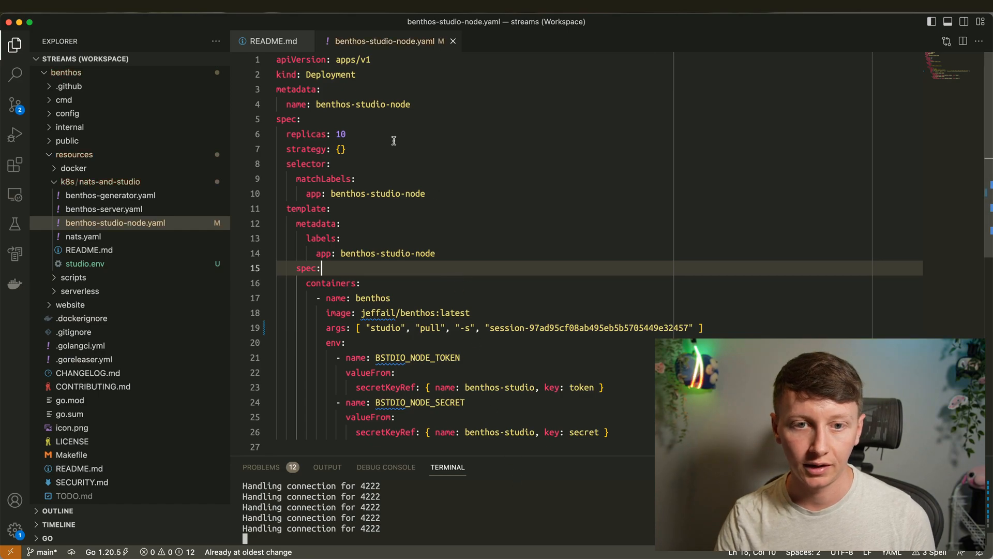
click(471, 524)
key(ctrl+c)
key(ctrl+c)
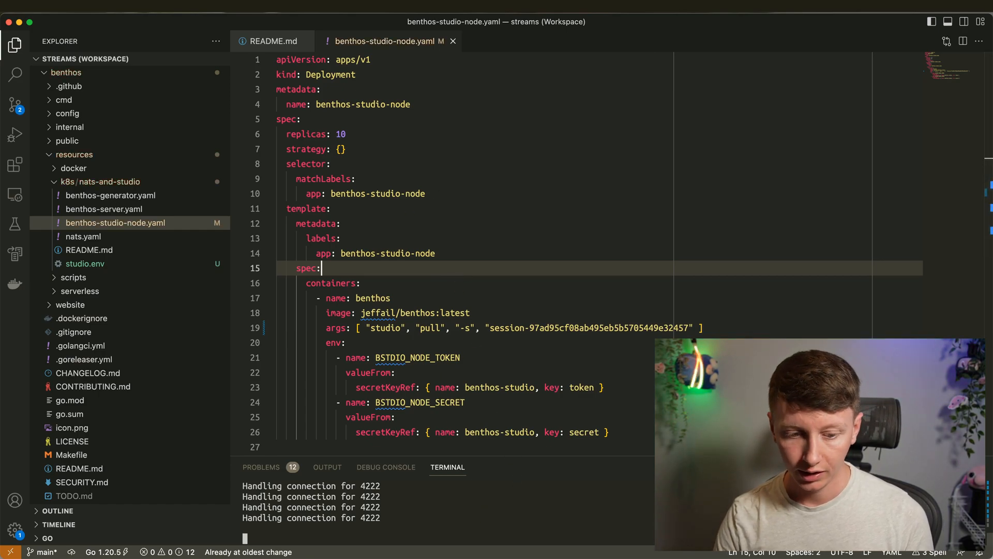
- Select the replicas count of 10 and clear a half-typed terminal command
click(348, 121)
double_click(341, 134)
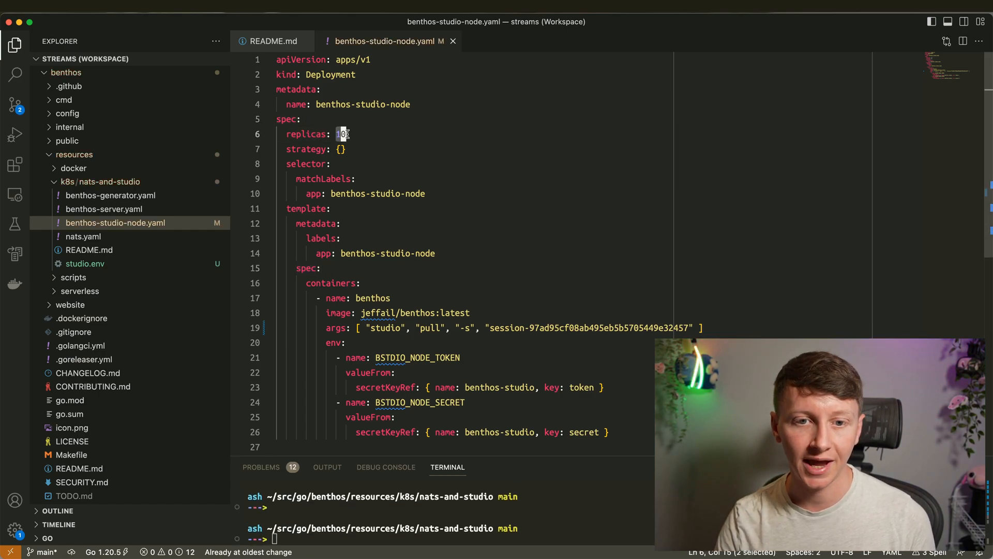
click(384, 143)
click(381, 498)
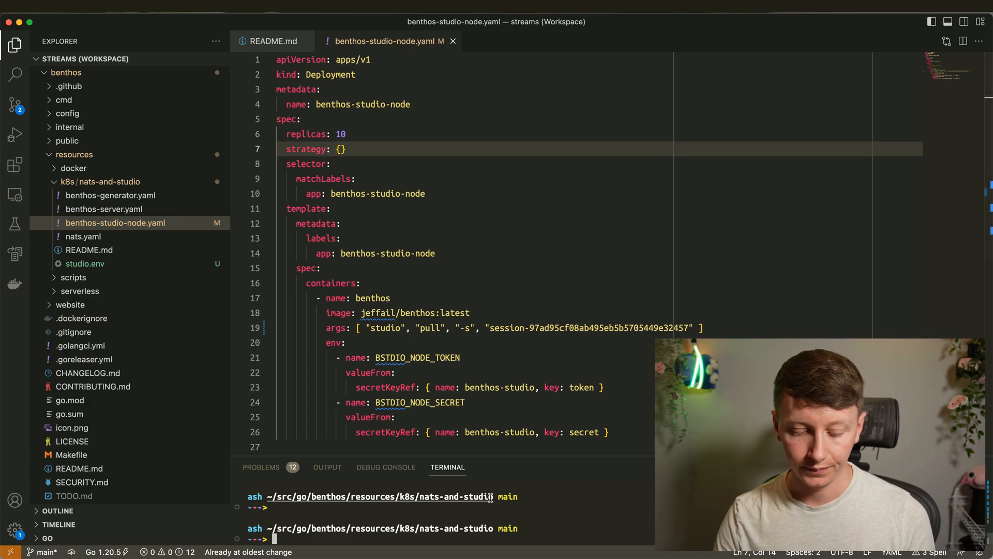
text(fg)
key(BackSpace)
key(BackSpace)
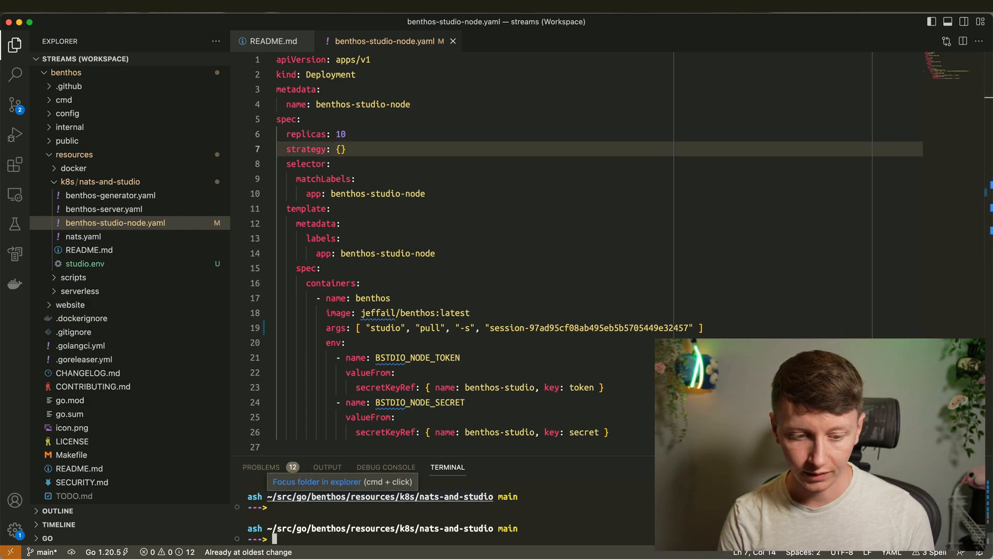
- Review the empty strategy setting, the replicas value and the selector section
click(389, 177)
click(382, 151)
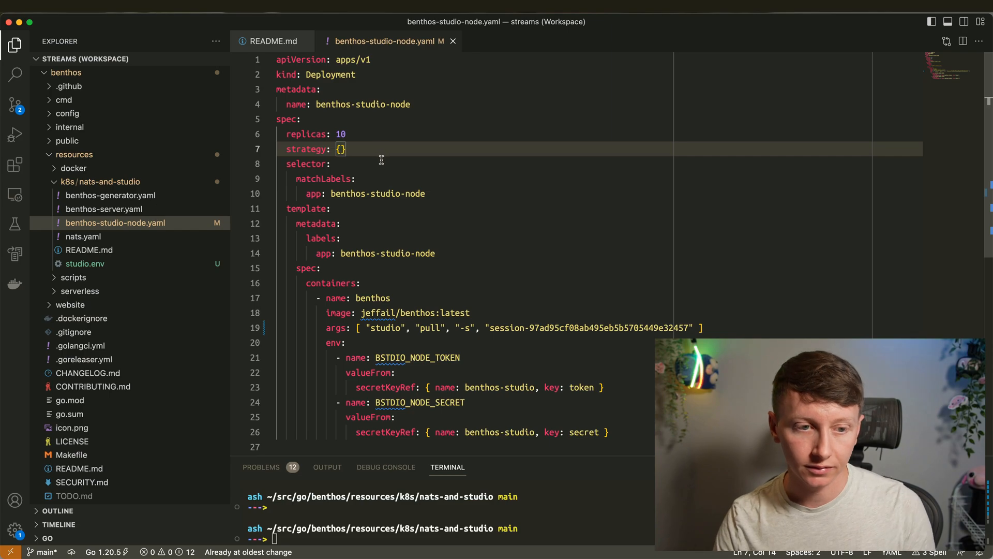
click(321, 134)
double_click(341, 134)
click(418, 170)
click(368, 132)
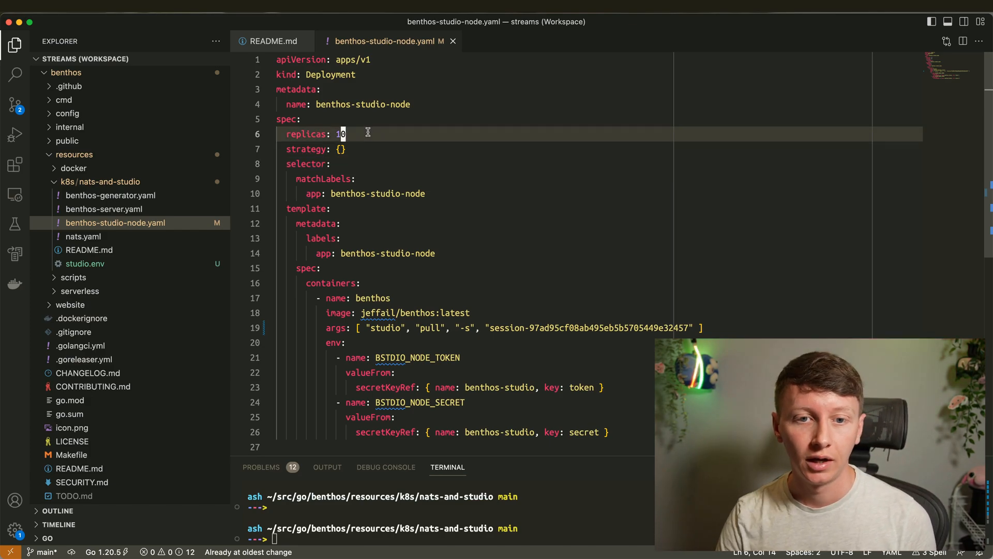
scroll(434, 320, down, 3)
scroll(434, 320, up, 3)
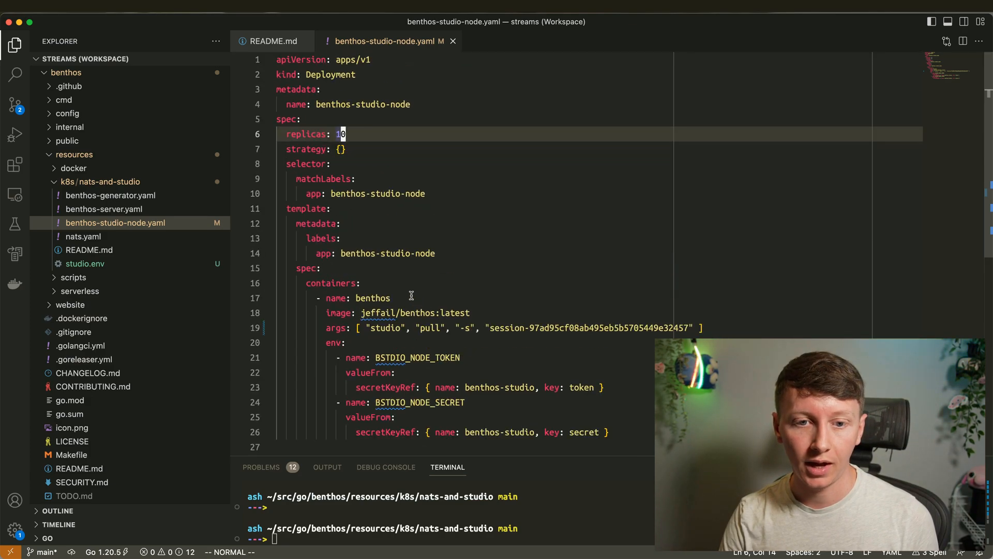
- Drag the terminal panel border up to give the terminal more room
drag(477, 454, 477, 361)
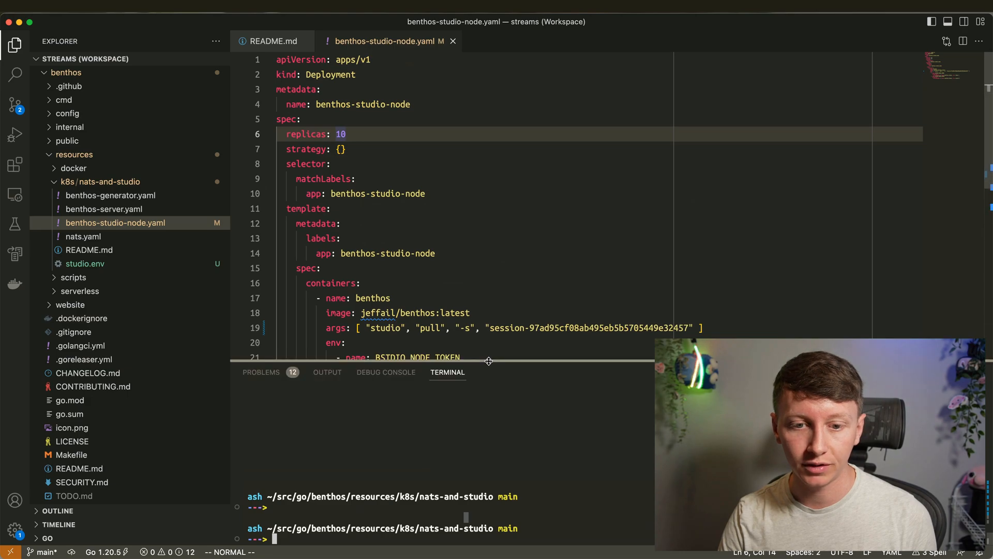
click(435, 210)
scroll(451, 228, down, 6)
click(483, 223)
scroll(486, 227, up, 6)
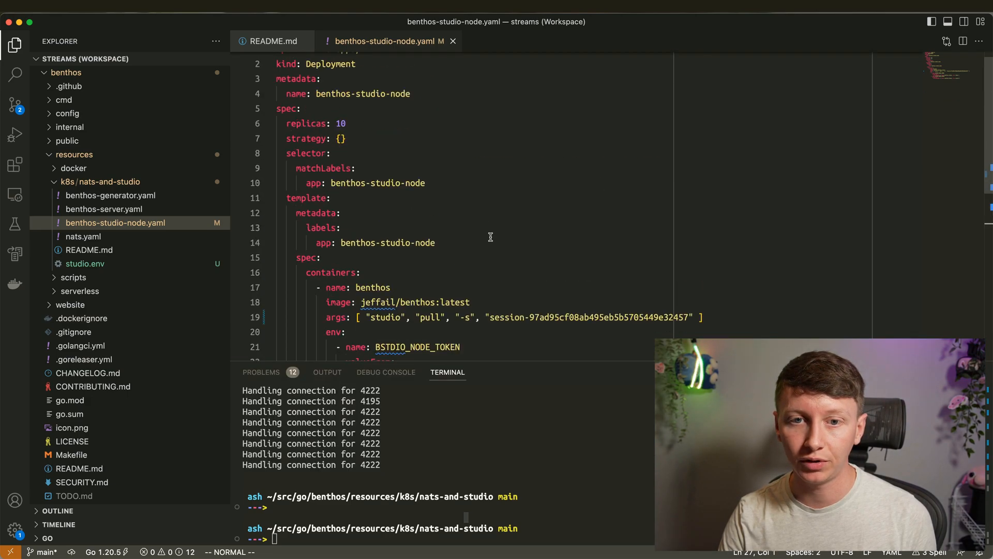
scroll(469, 300, down, 3)
- Edit the container's args entry, removing the extra empty argument, and save
drag(370, 194, 696, 194)
key(Escape)
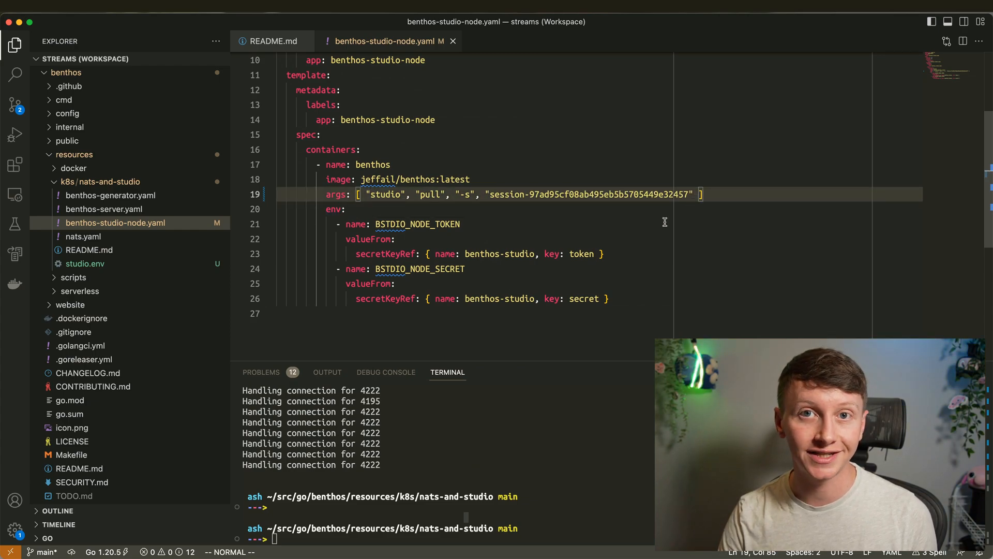
text(io", )
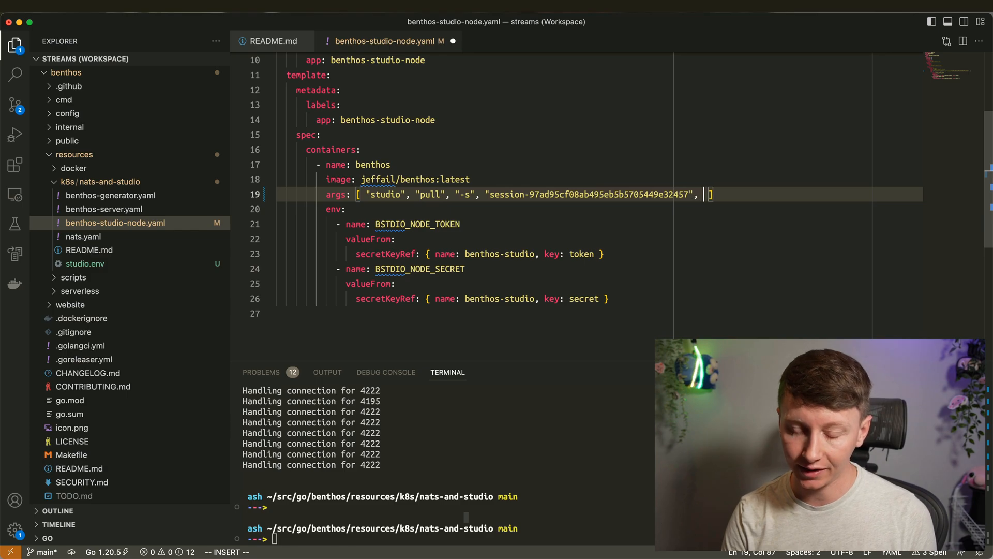
text(")
key(BackSpace)
key(BackSpace)
key(BackSpace)
key(Escape)
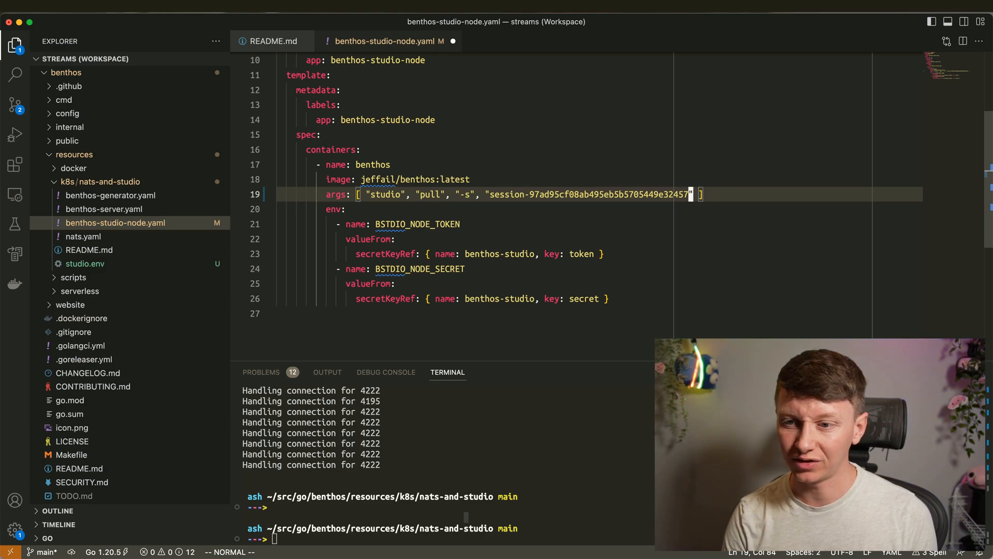
click(518, 283)
key(super+s)
click(419, 145)
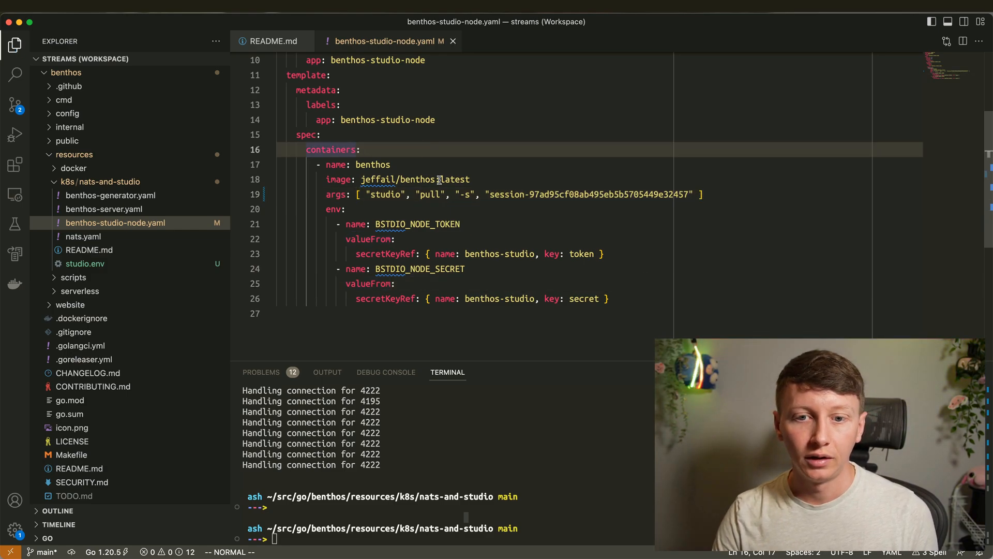
scroll(468, 221, up, 3)
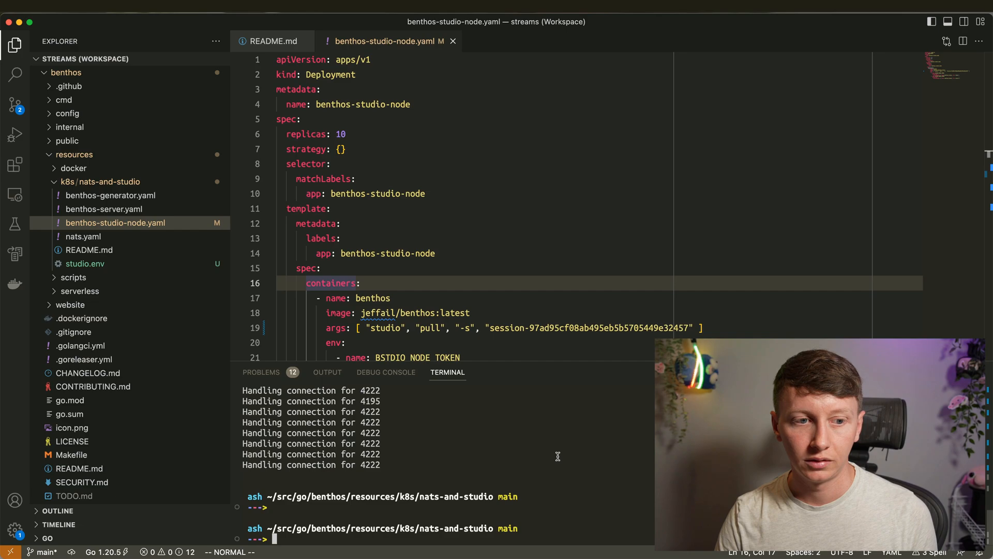
- Apply benthos-studio-node.yaml to the cluster with kubectl apply
text(kubec)
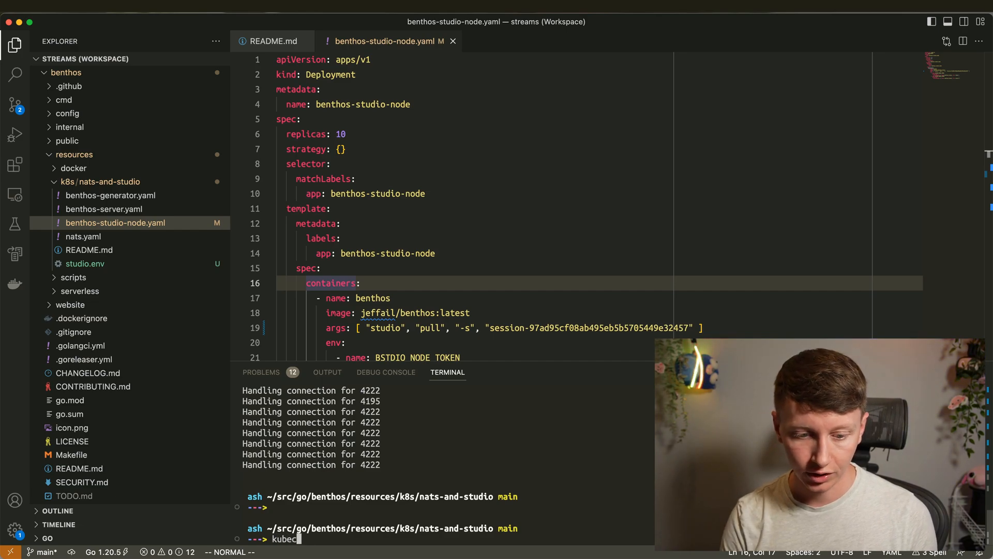
text(tl apply -f ./)
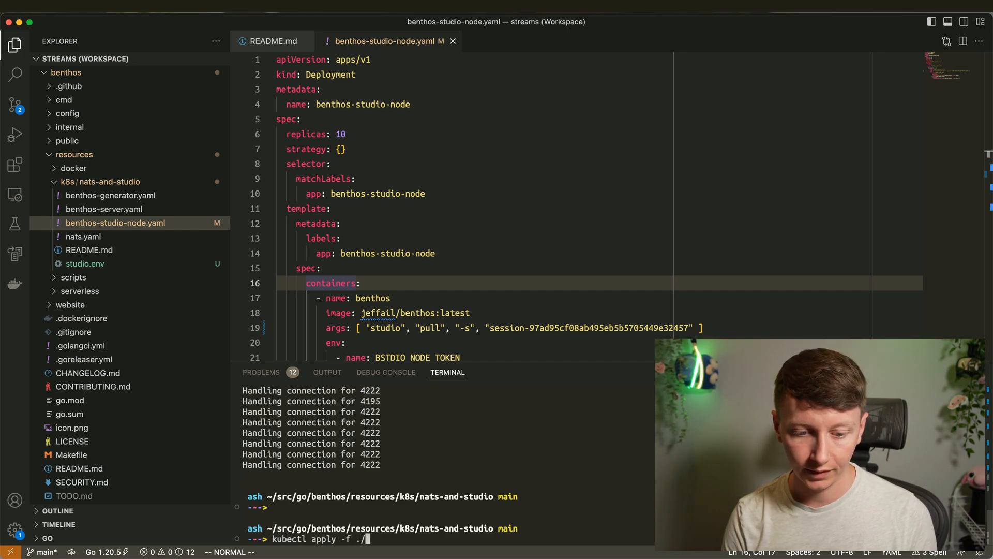
text(be)
key(Tab)
text(st)
key(Tab)
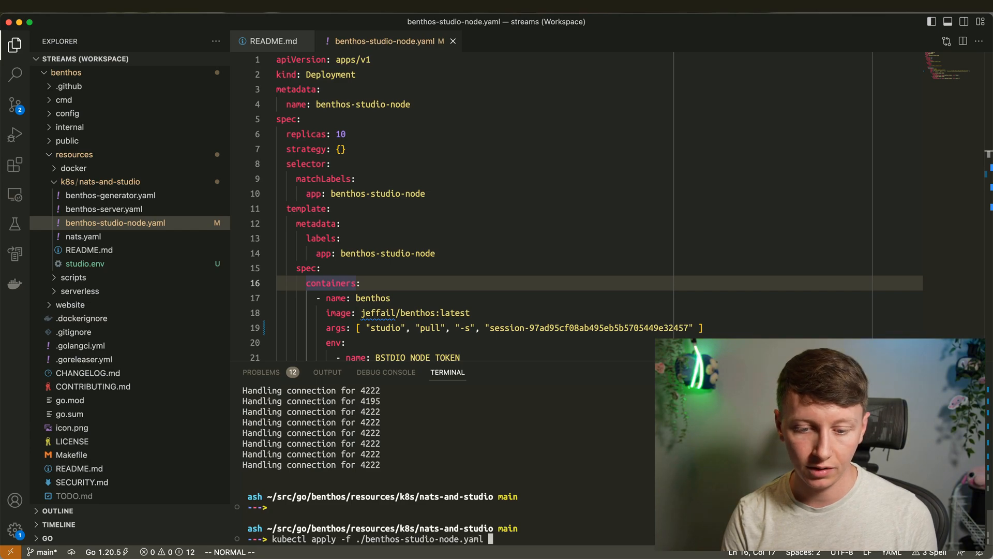
key(Return)
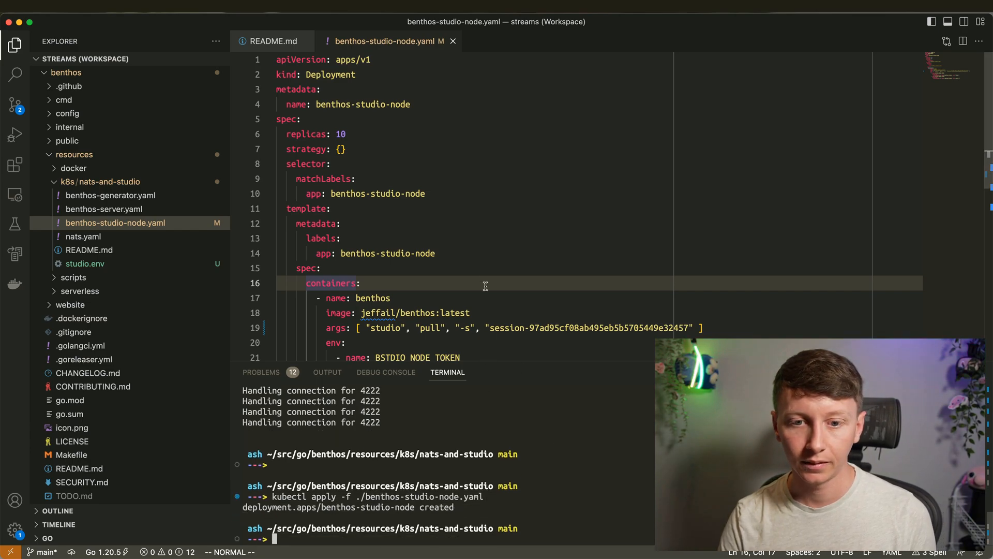
click(472, 224)
scroll(478, 226, down, 3)
click(472, 181)
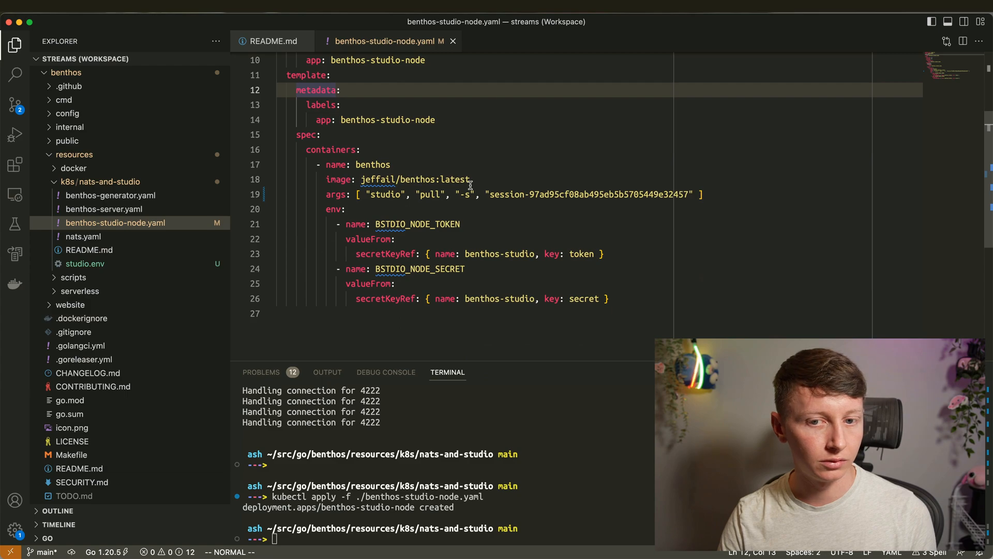
- Run kubectl get pods twice until all node pods show Running
click(548, 441)
text(kubectl get pods)
key(Return)
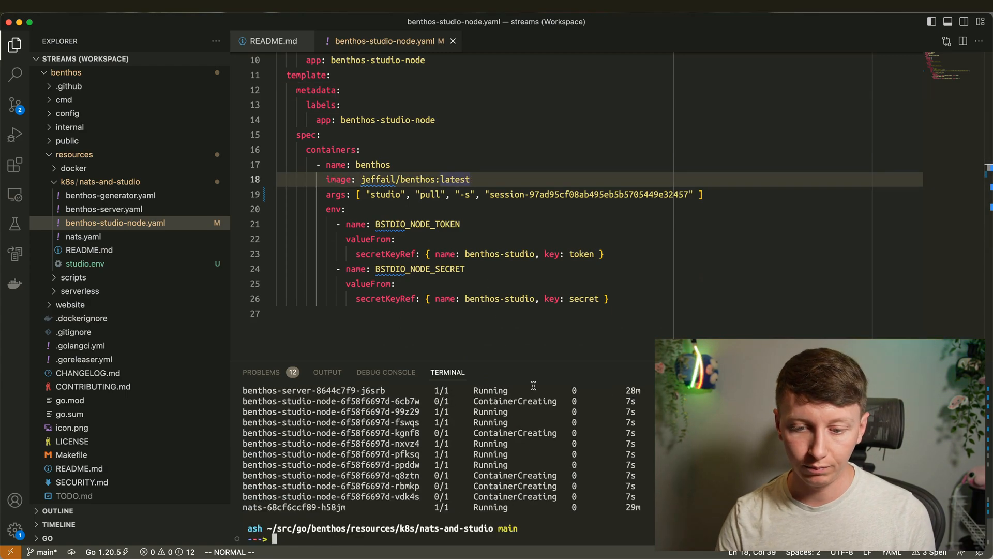
drag(534, 361, 569, 272)
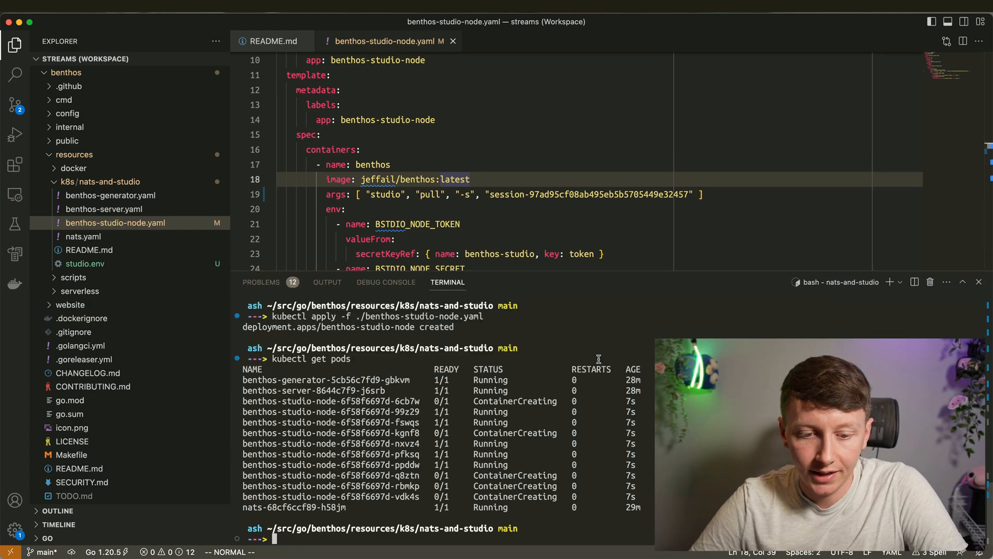
key(Up)
key(Return)
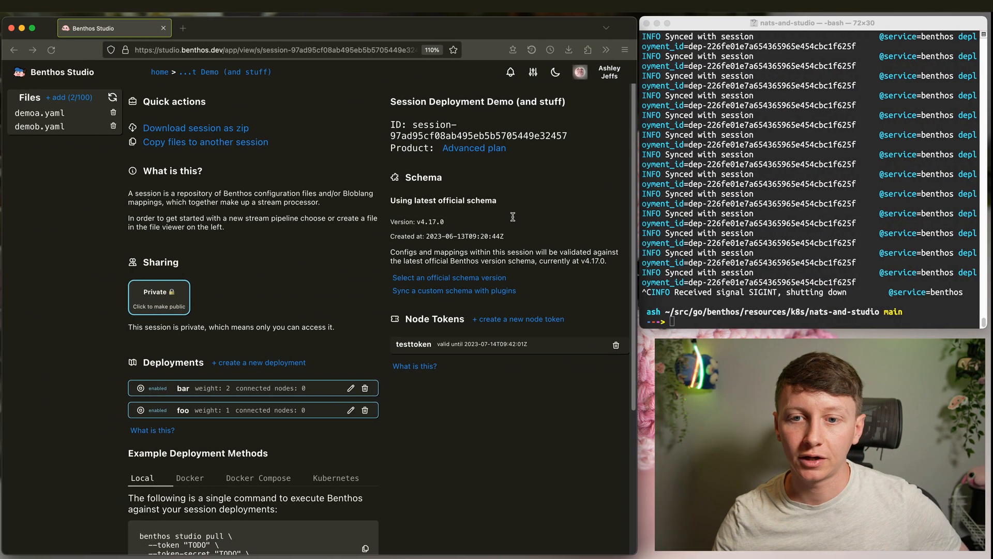
- Reload the session and confirm bar shows 6 connected nodes and foo 4
click(53, 50)
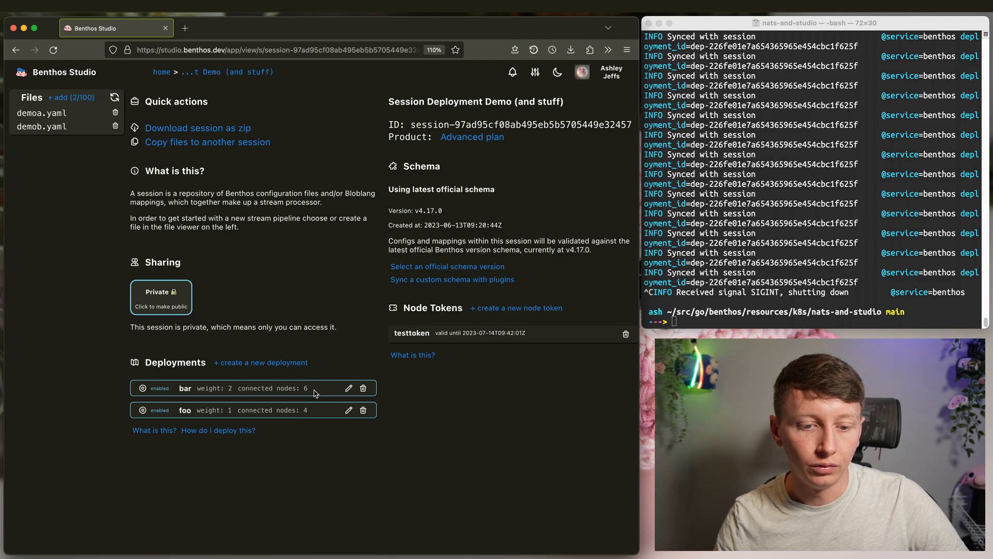
drag(307, 388, 197, 389)
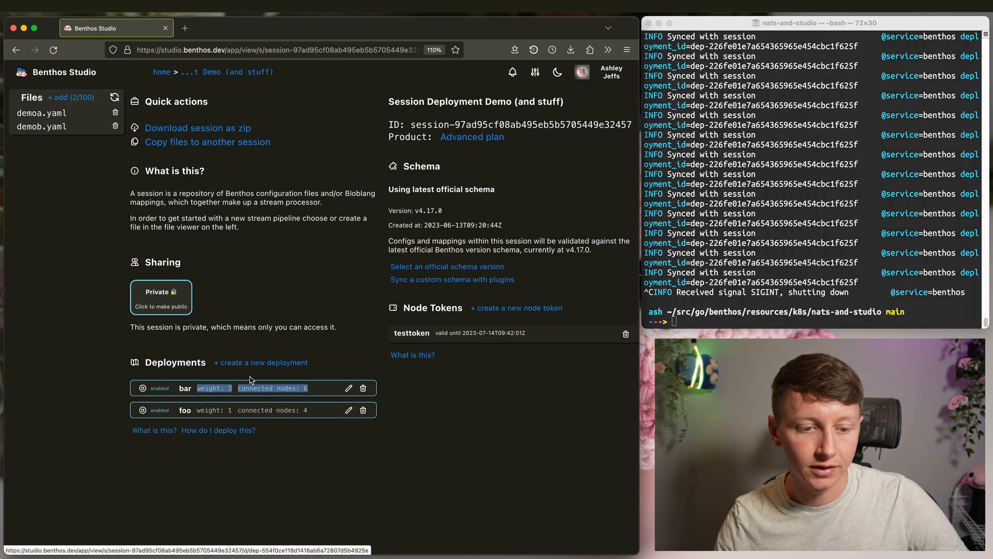
click(363, 366)
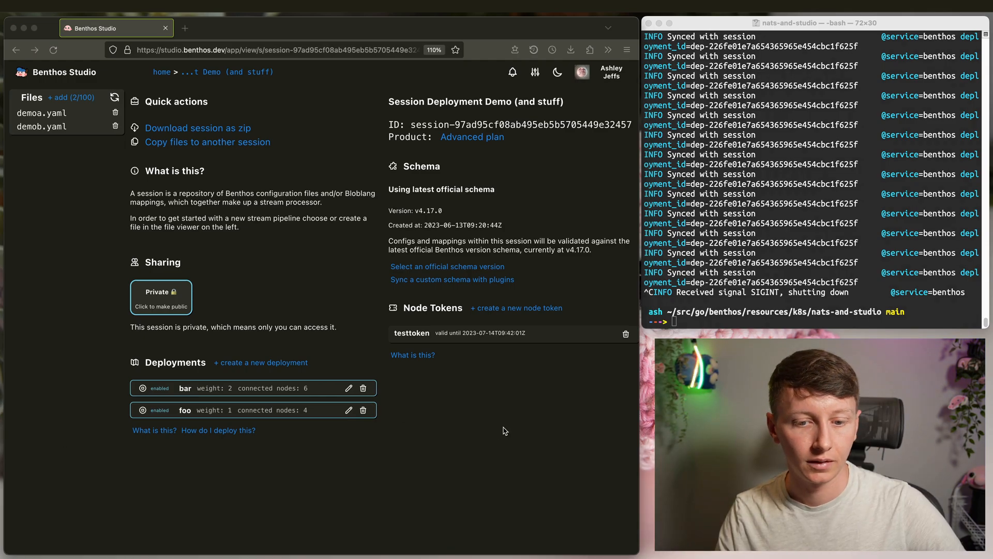
click(505, 431)
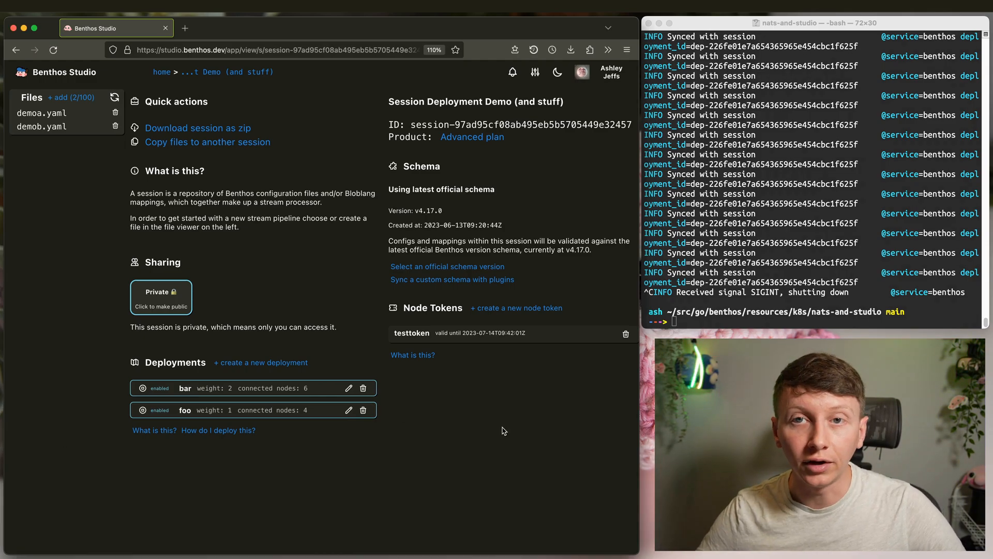
- Inspect demoa.yaml's input block in YAML view, then return to the session overview
click(51, 114)
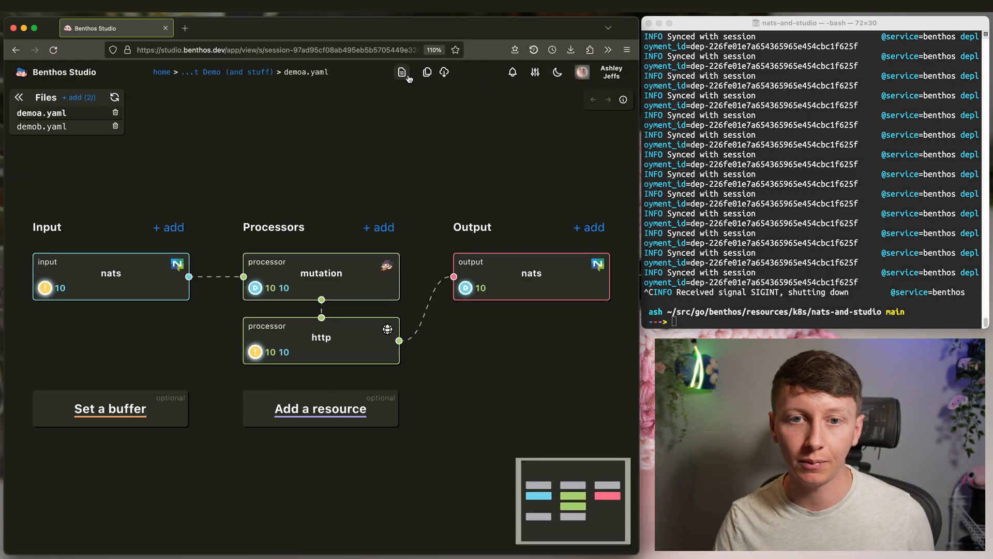
click(403, 72)
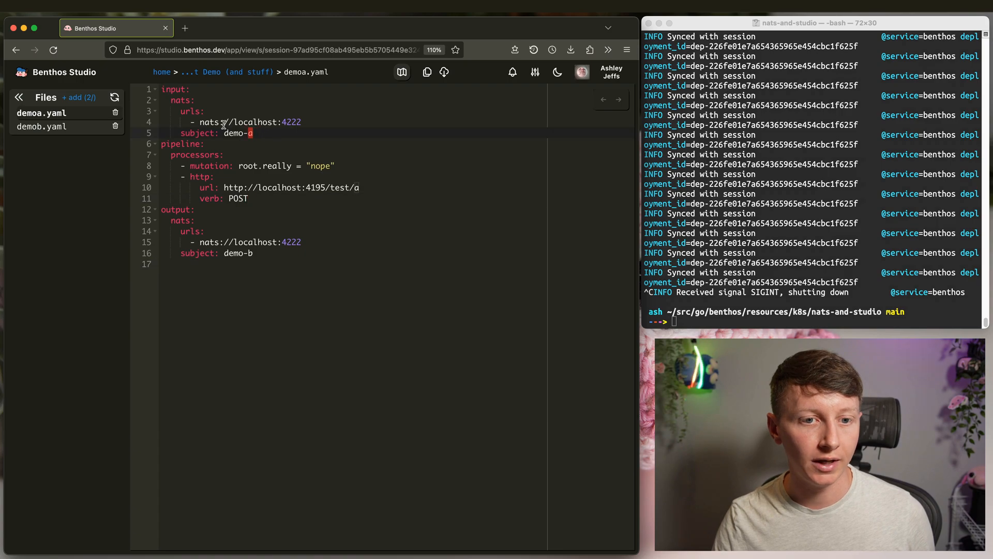
drag(263, 135, 143, 89)
key(super+c)
click(308, 139)
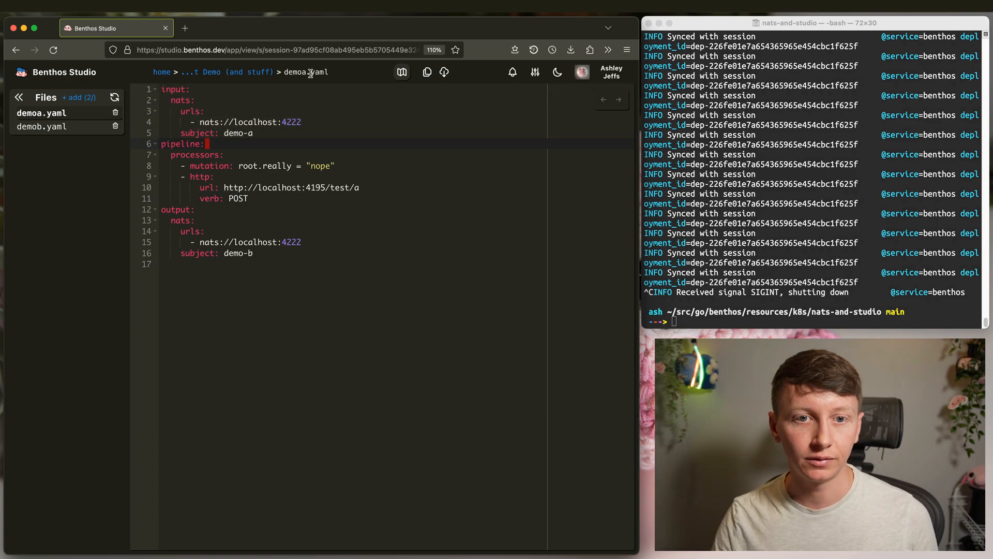
click(259, 73)
click(931, 204)
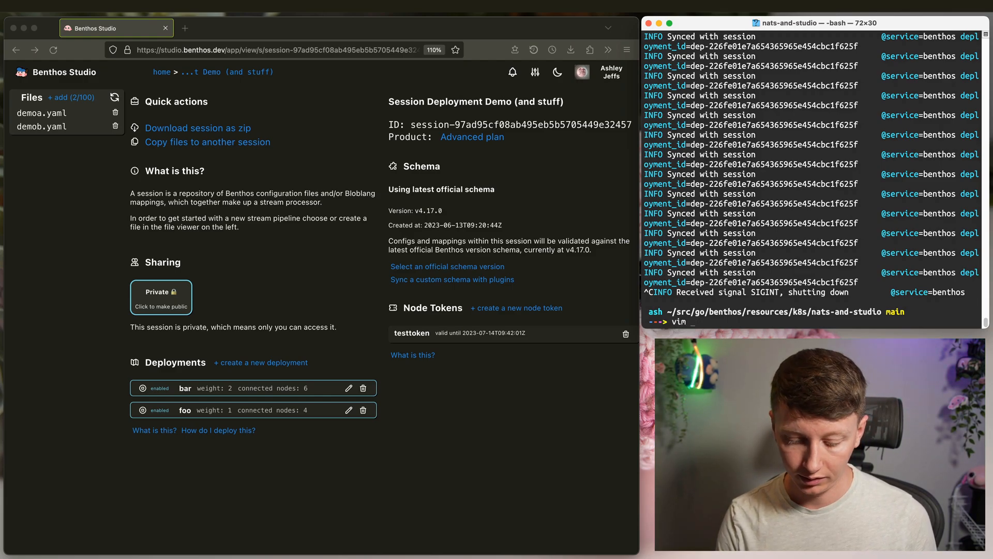
- Create yank_the_data.yaml containing the pasted NATS input block for subject demo-b
key(BackSpace)
key(BackSpace)
key(BackSpace)
key(BackSpace)
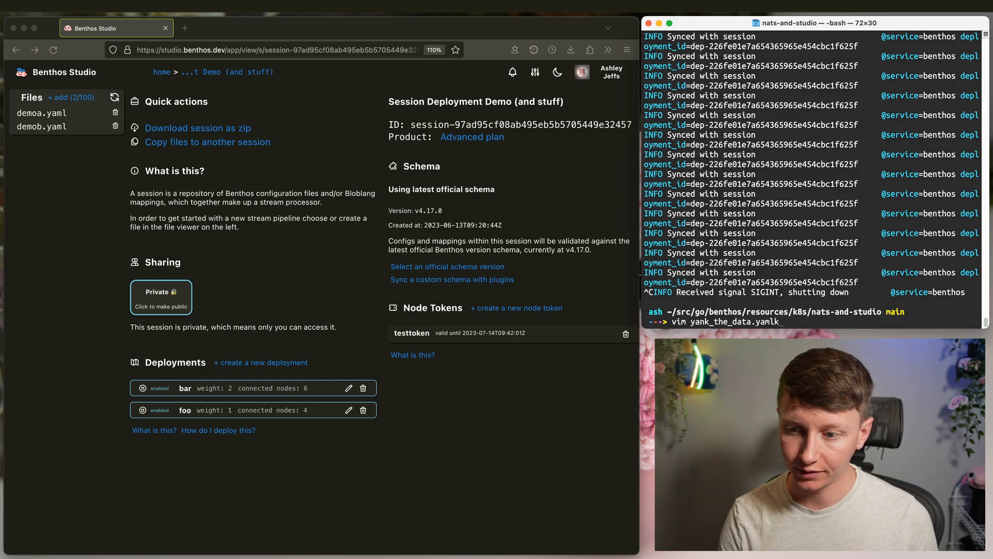
key(Return)
key(i)
key(super+v)
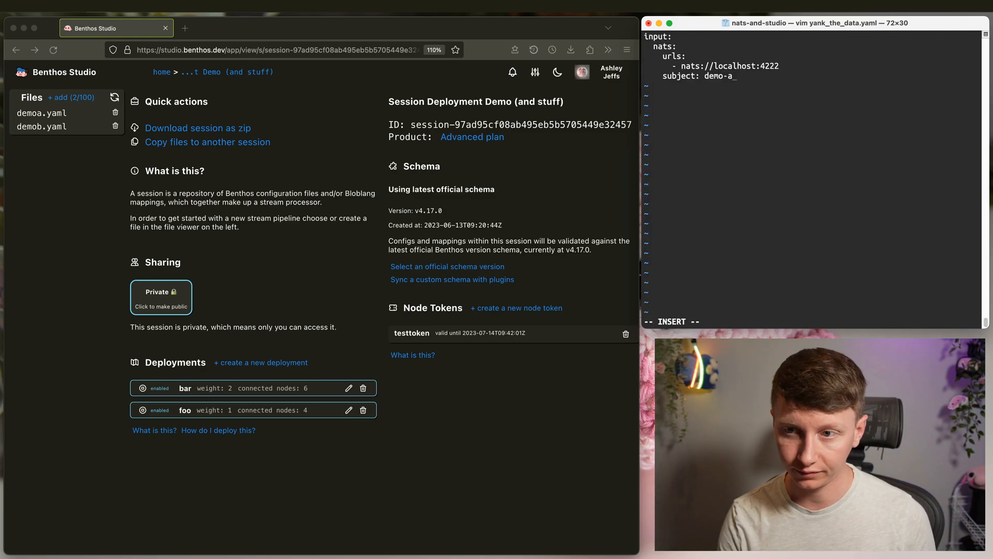
key(Escape)
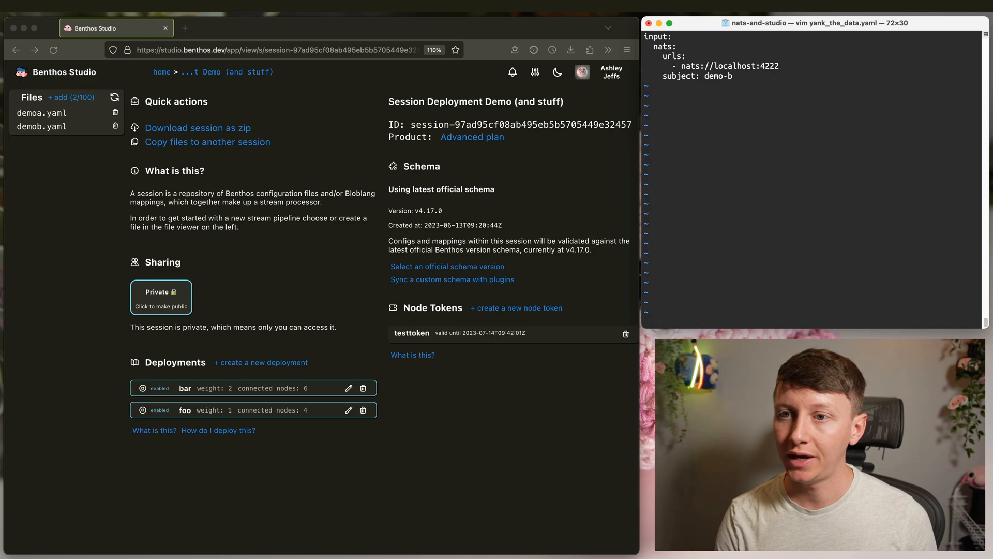
text(wq)
key(Return)
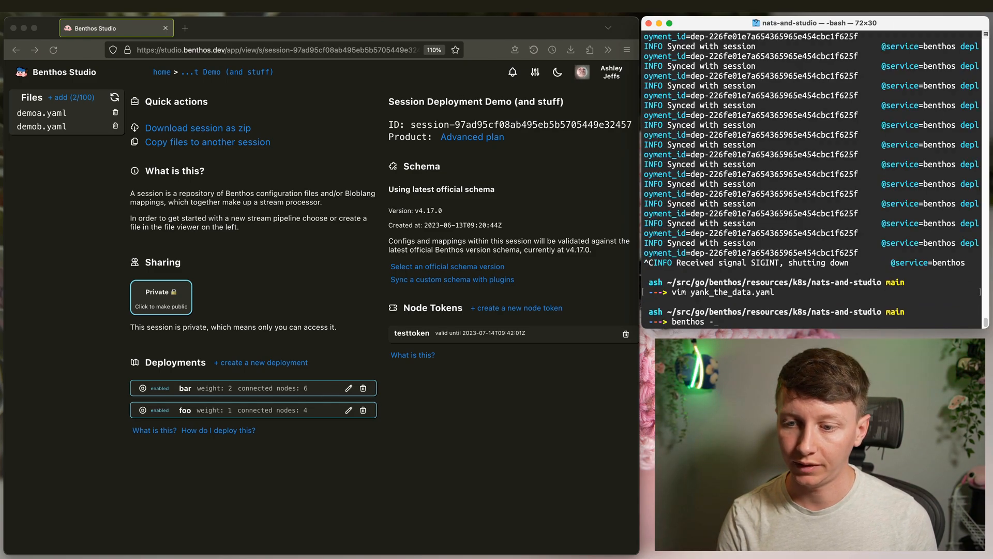
- Run benthos -c ./yank_the_data.yaml to receive messages from demo-b
text(benthos -c ./ya)
key(Tab)
key(Return)
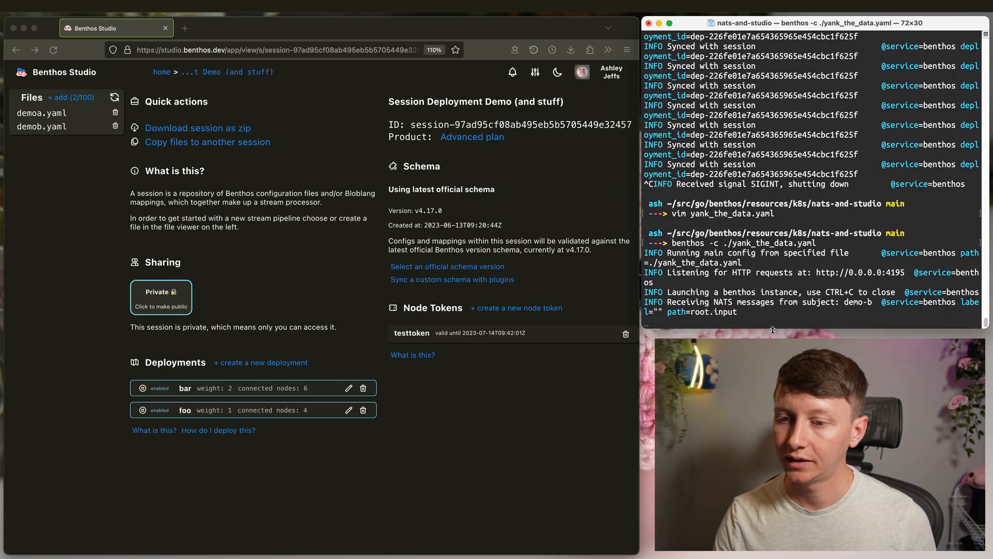
key(Return)
key(Return)
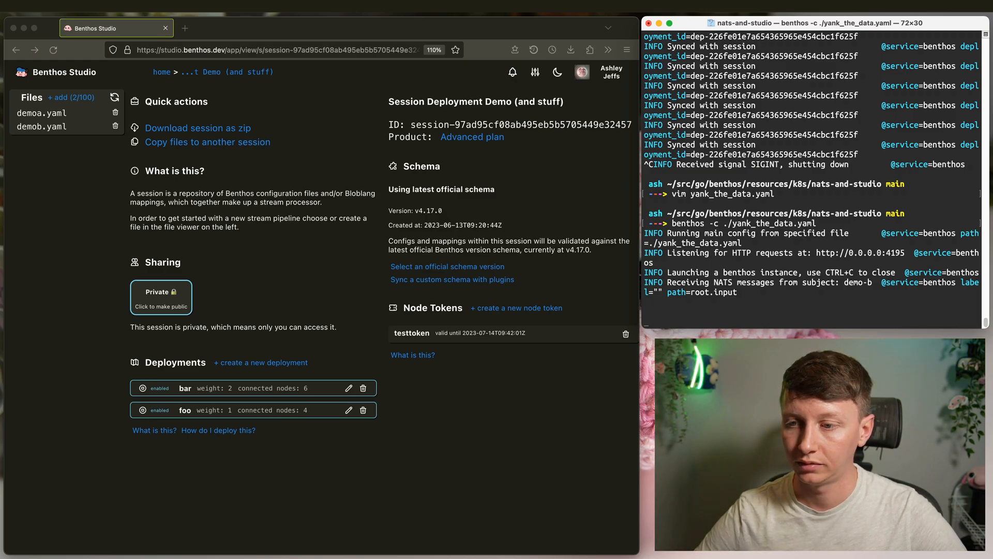
click(28, 133)
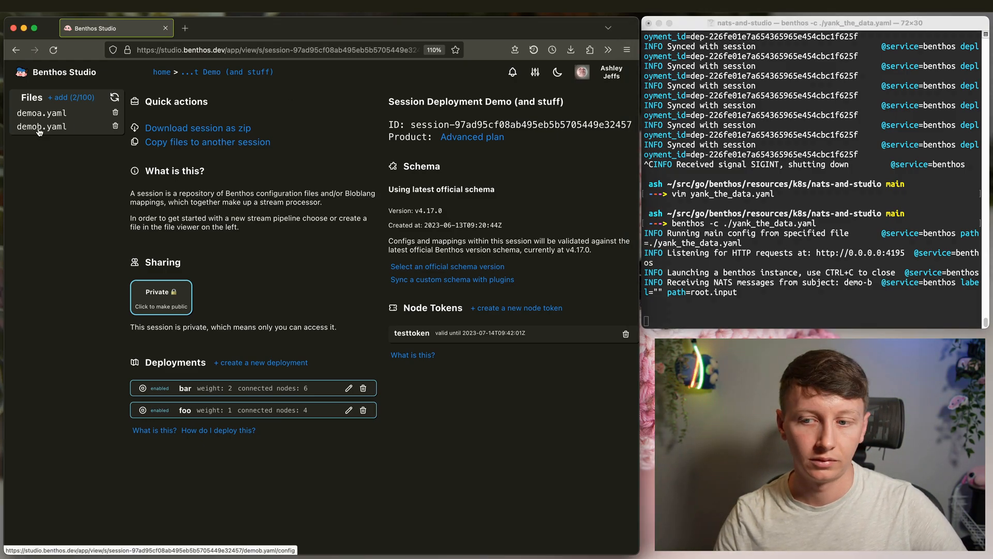
click(39, 130)
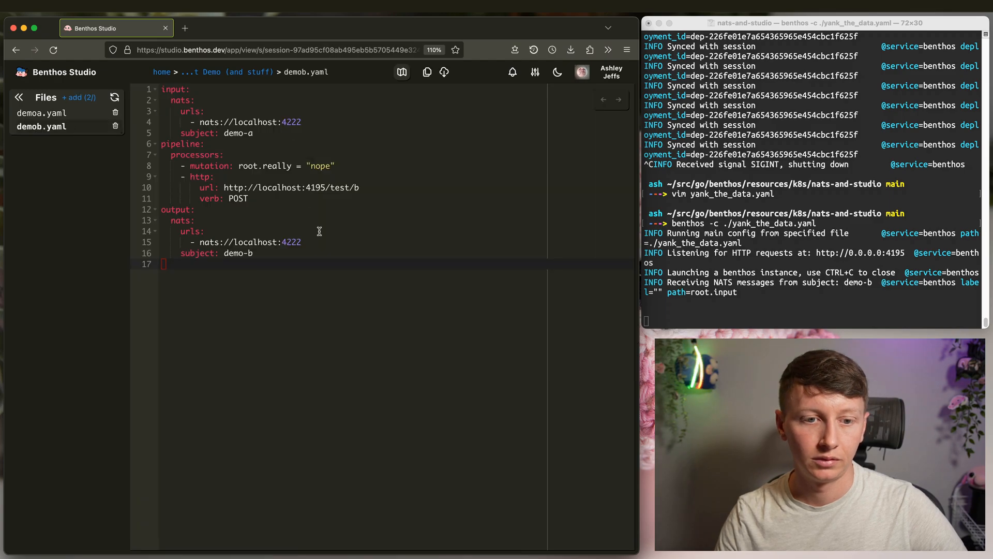
click(48, 114)
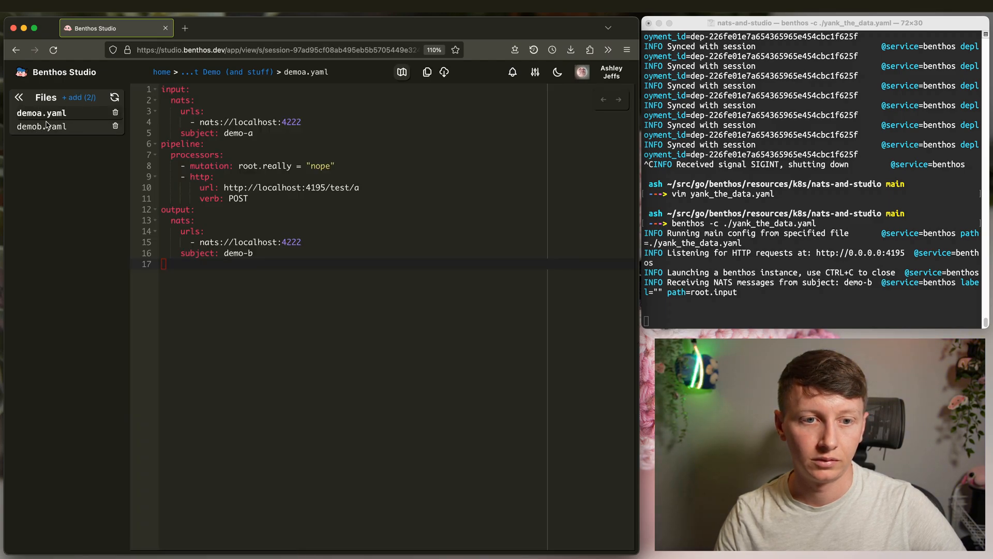
click(243, 73)
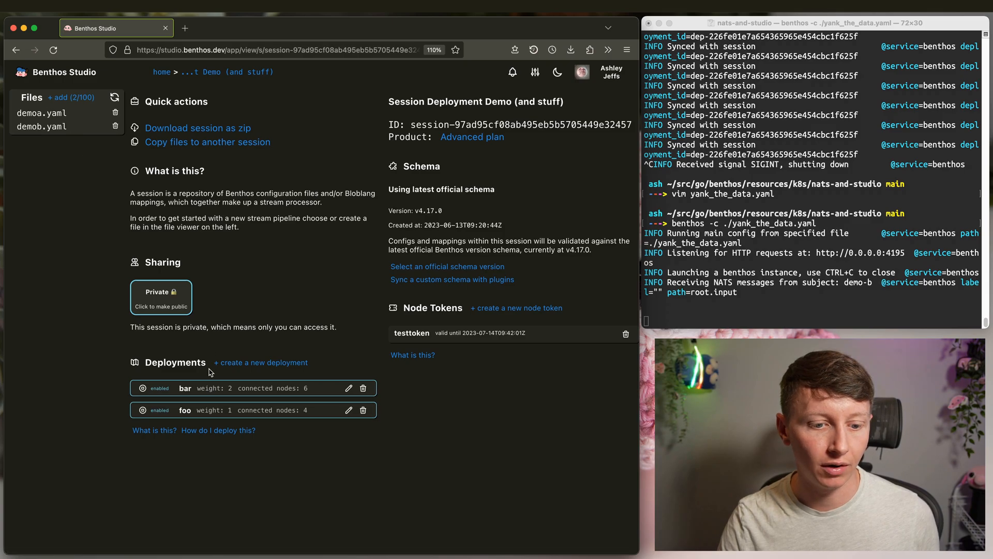
click(184, 389)
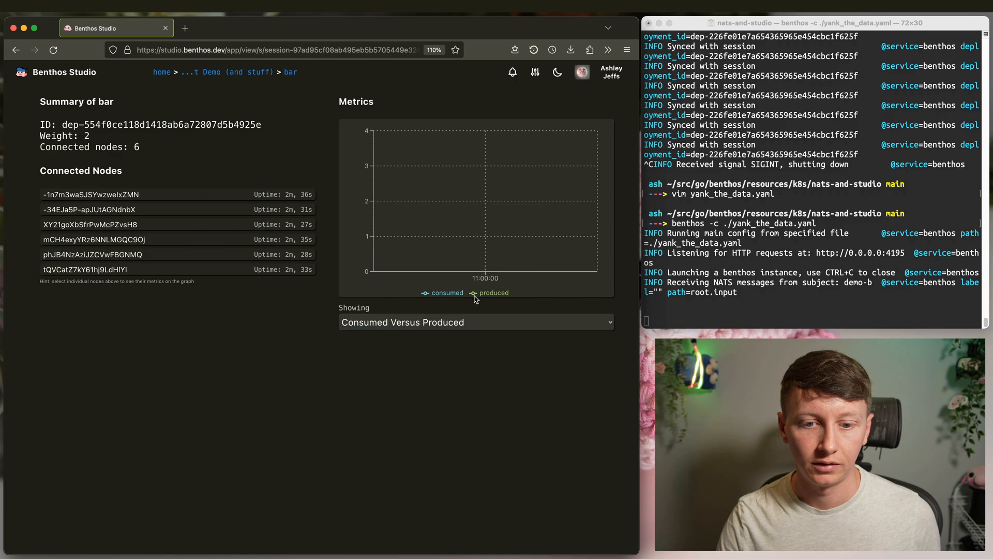
click(216, 78)
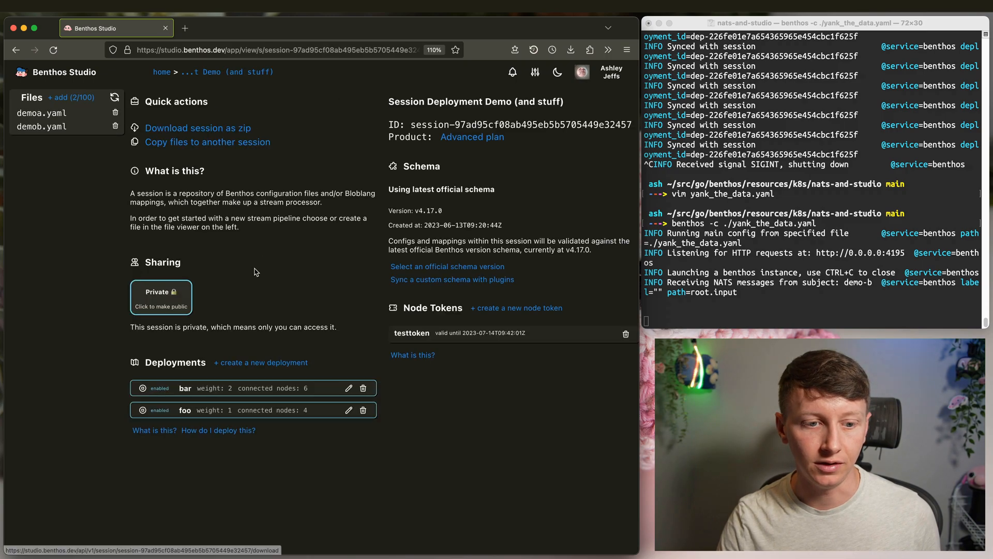
click(187, 416)
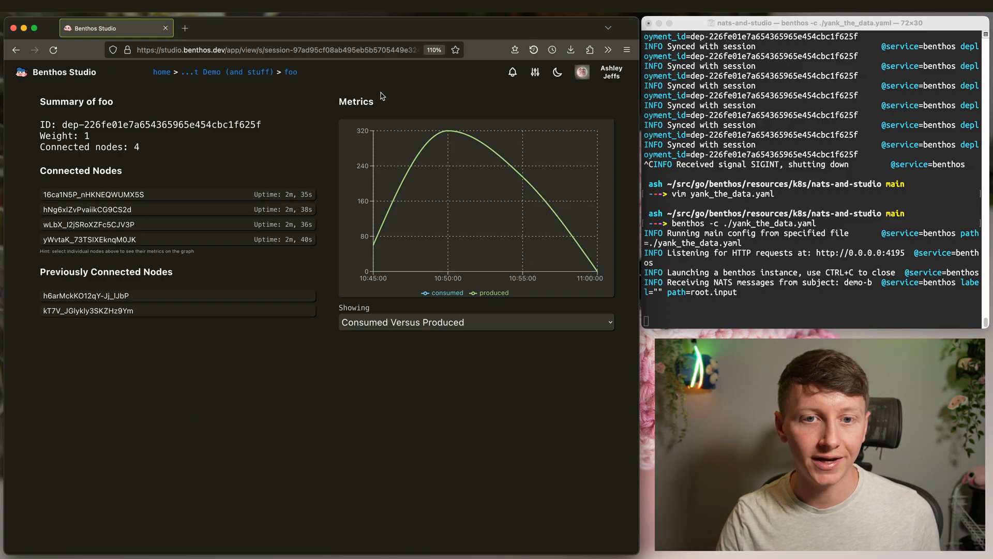
click(225, 73)
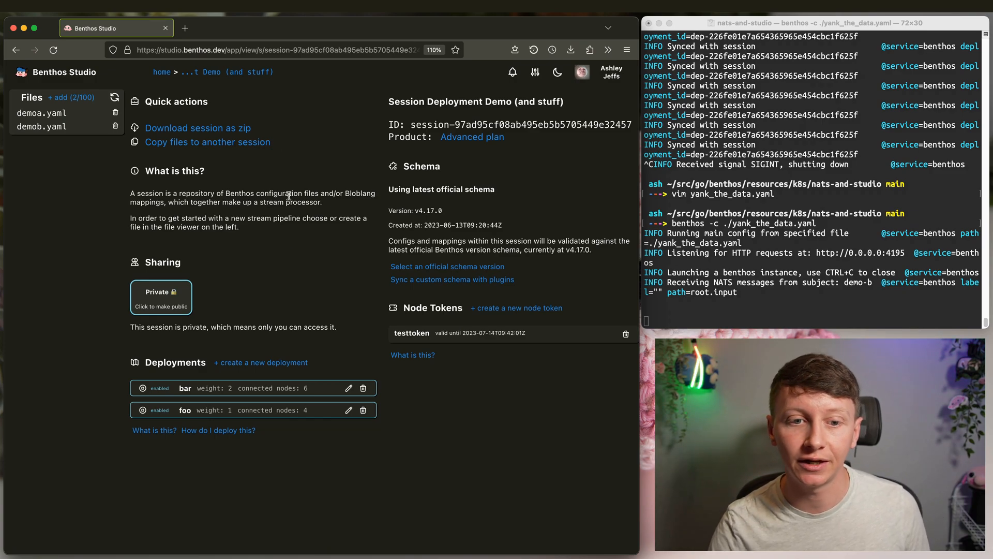
click(782, 167)
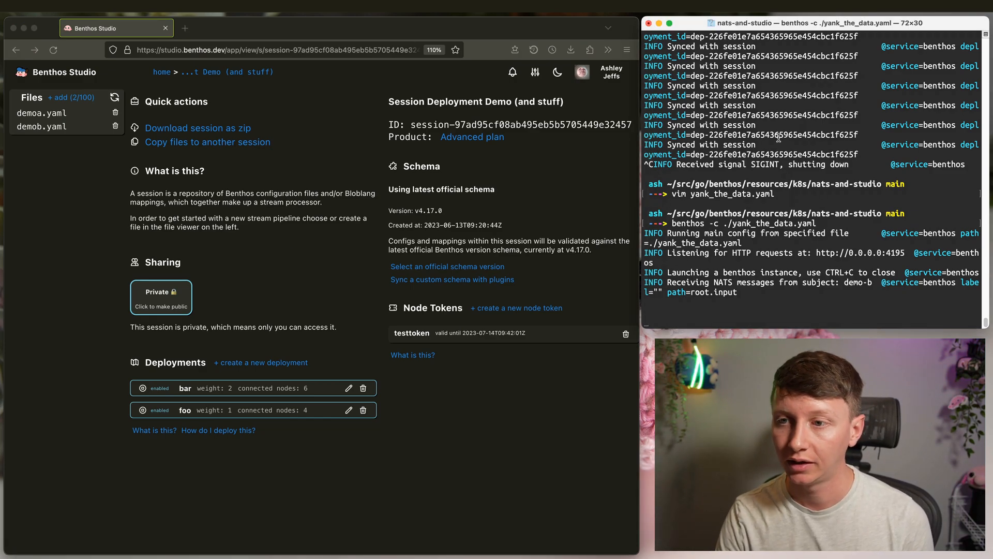
- Stop the local Benthos run, list the pods and copy a studio node pod's name
key(ctrl+c)
text(kubectl)
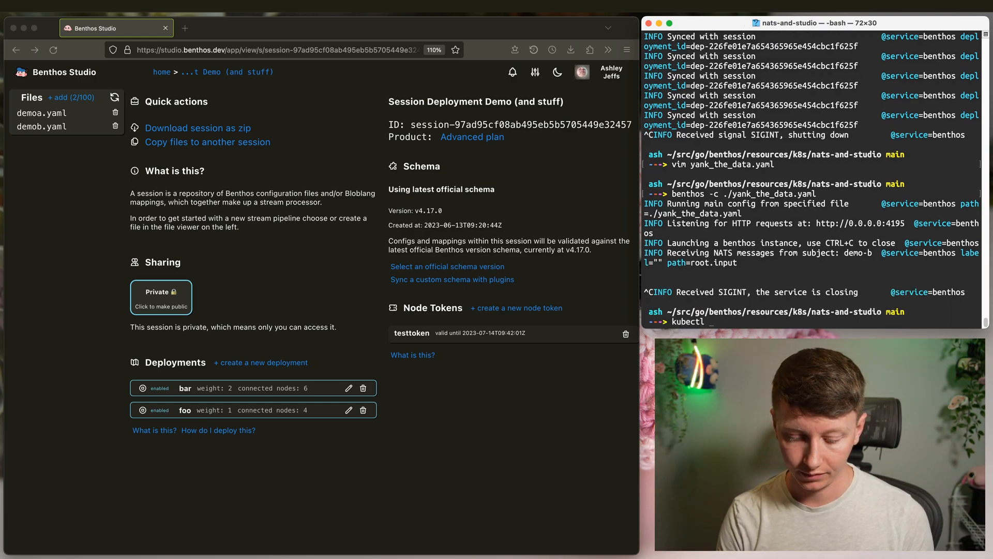
text( get pods)
key(Return)
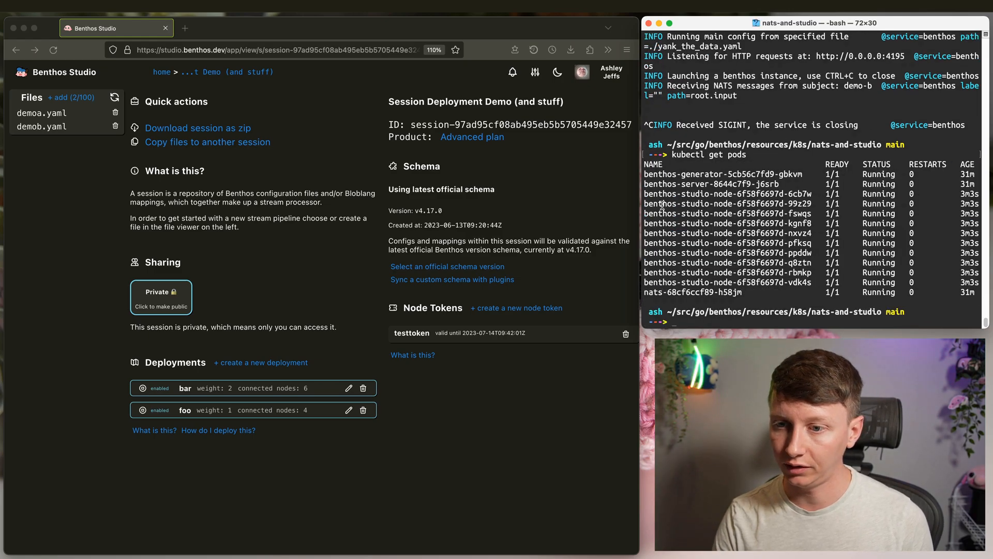
mouse_move(644, 195)
mouse_down()
mouse_move(814, 191)
mouse_move(643, 195)
mouse_up()
text(`)
click(734, 205)
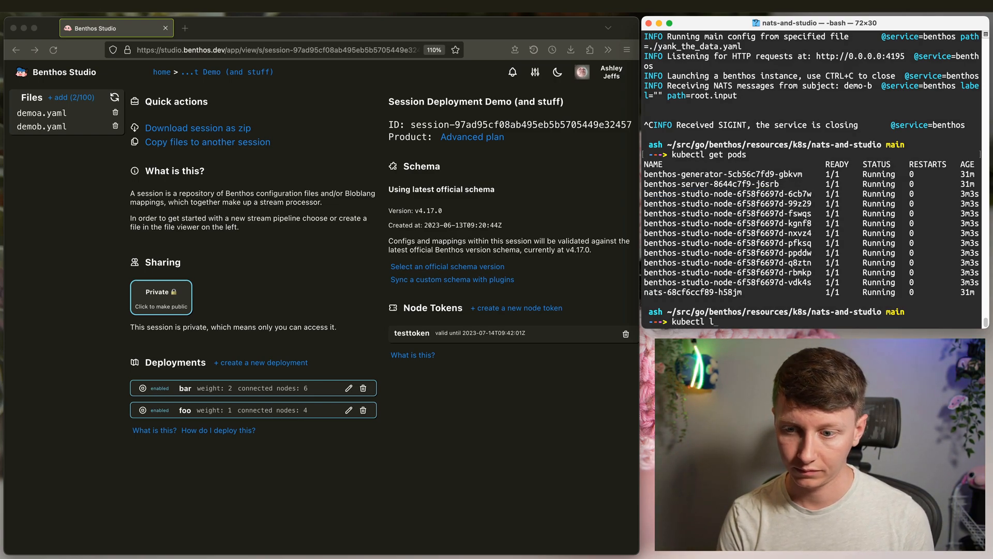
- Show that pod's logs with kubectl logs, highlighting the Failed to connect to nats errors
text(kubectl logs)
key(super+v)
key(Return)
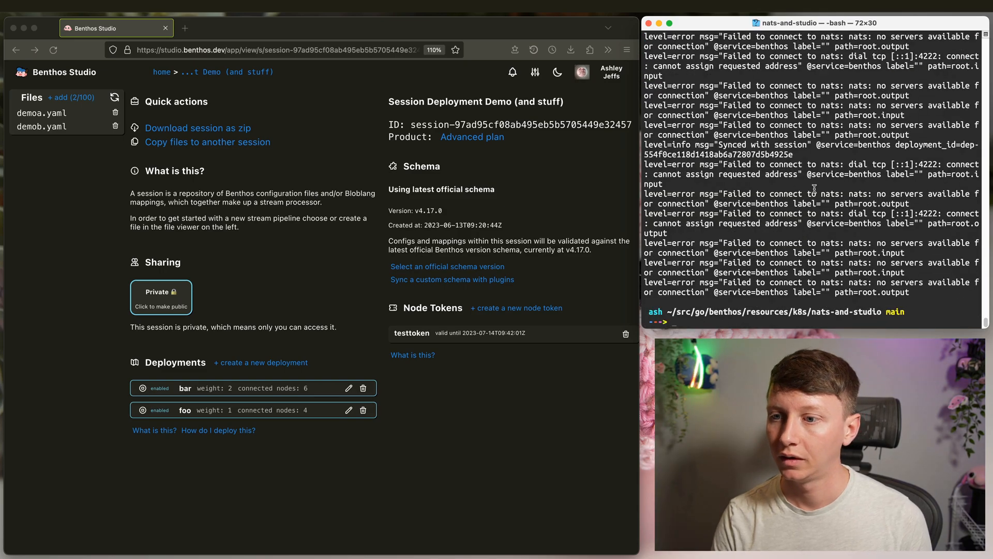
drag(725, 194, 933, 203)
click(930, 206)
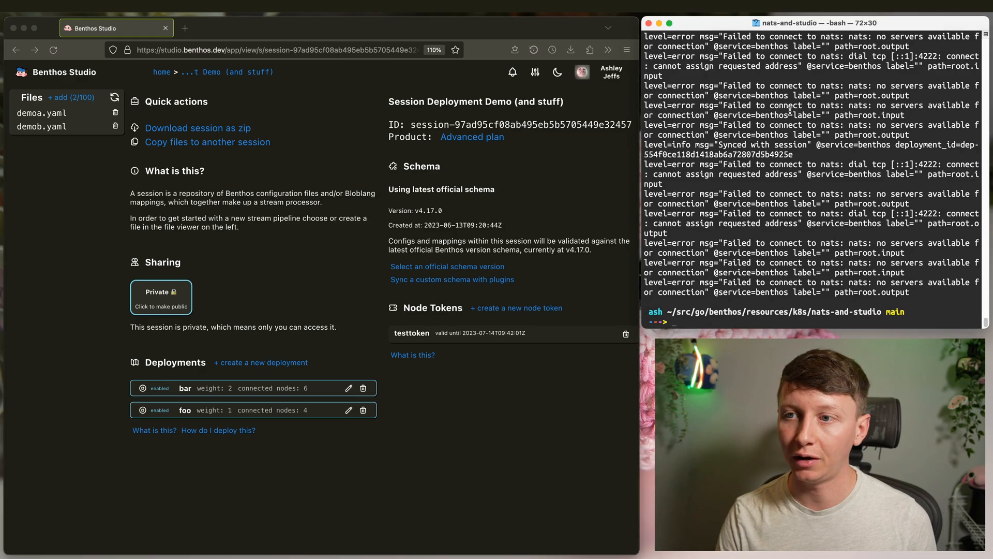
- Show demoa.yaml as a pipeline graph and change its nats input URL host from localhost to nats
key(Up)
key(Up)
key(Up)
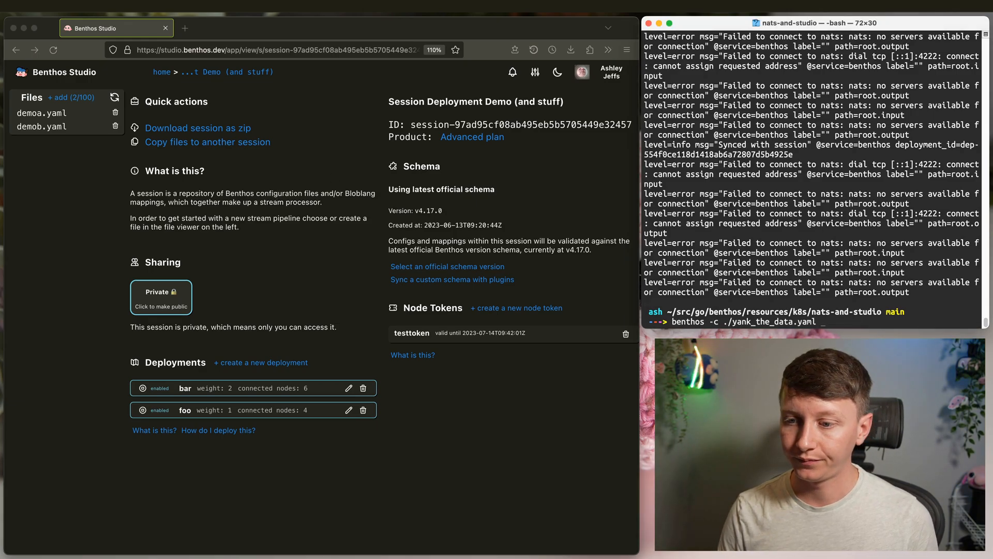
click(234, 178)
click(23, 113)
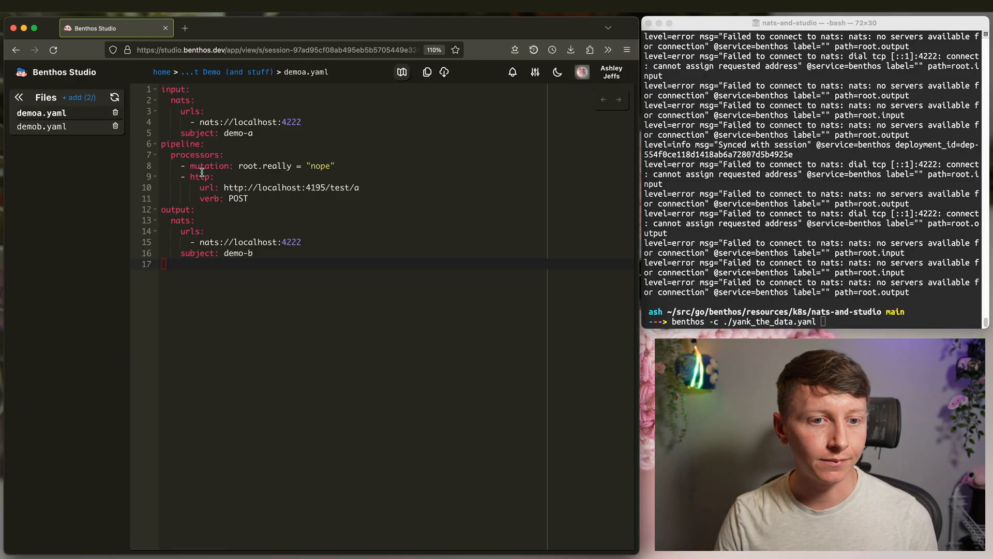
click(263, 78)
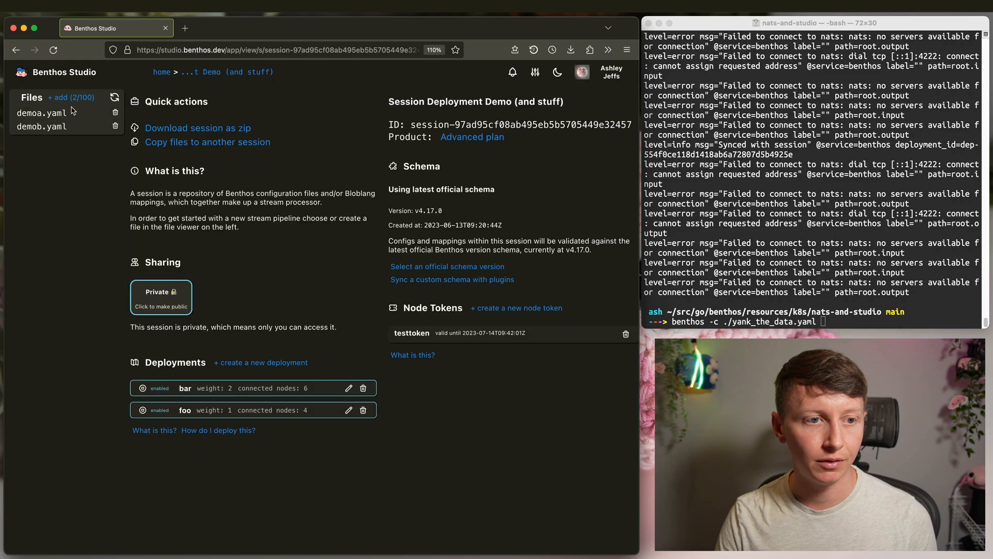
click(52, 115)
click(403, 74)
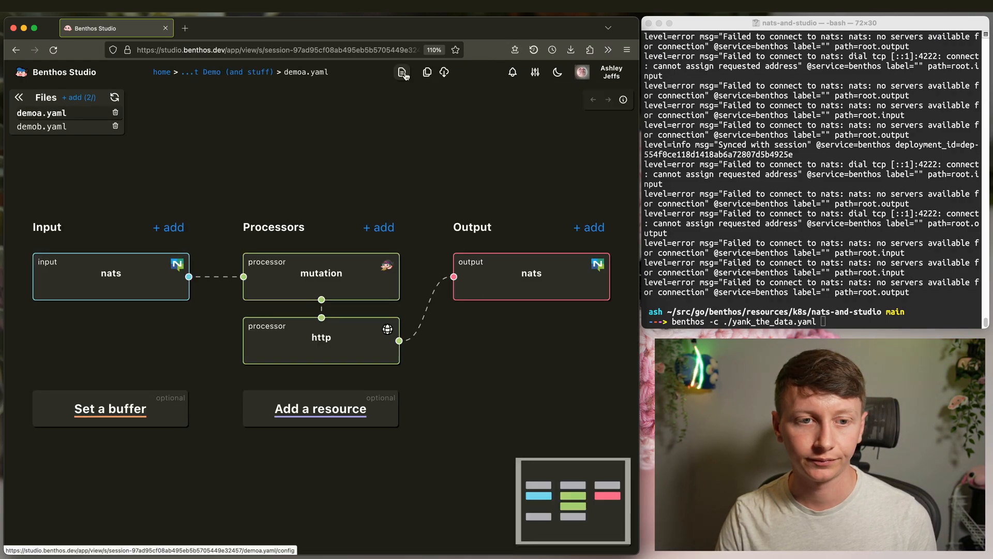
scroll(324, 160, down, 5)
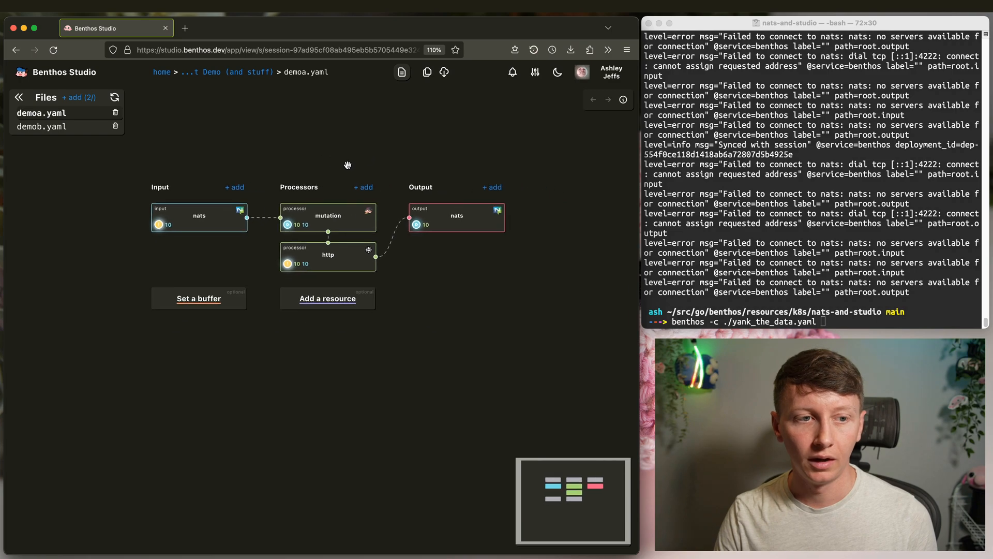
click(222, 227)
drag(378, 194, 338, 194)
text(nats://nats:4222)
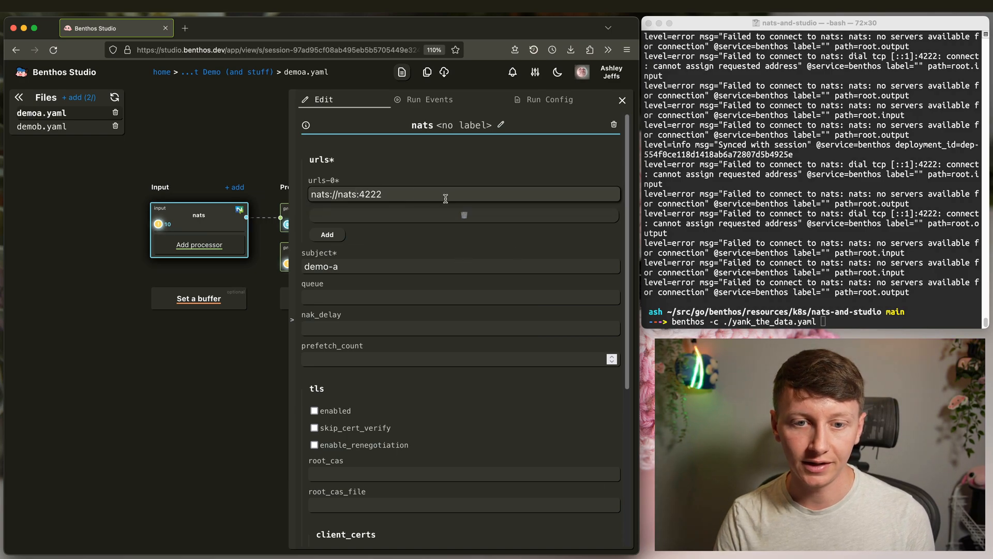
click(223, 159)
- Change demoa.yaml's nats output URL host from localhost to nats
click(68, 126)
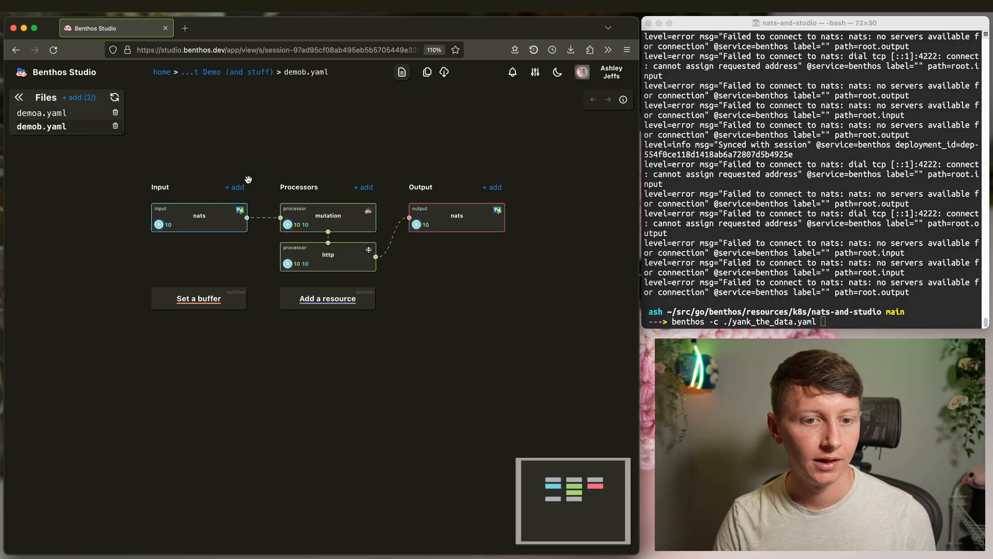
click(48, 114)
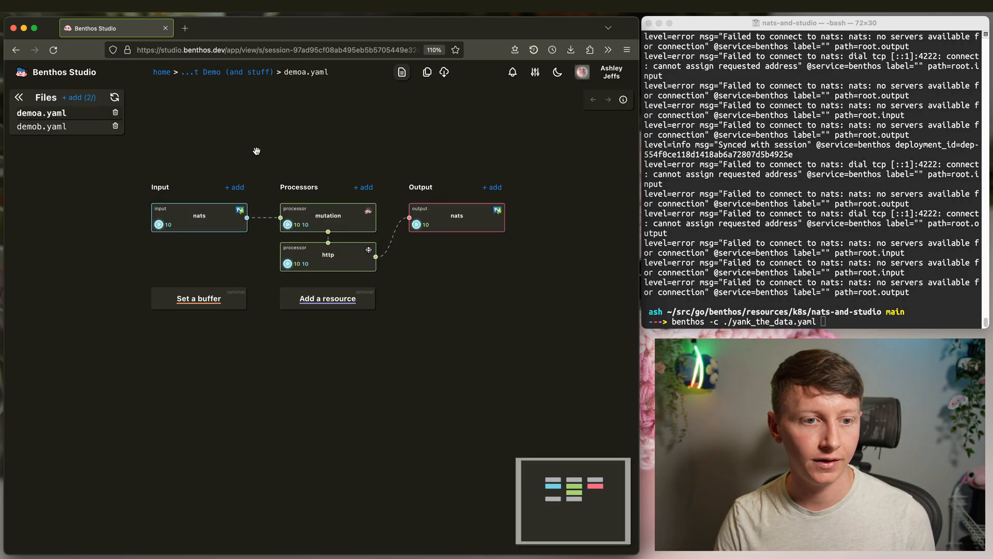
click(468, 224)
drag(336, 195, 378, 195)
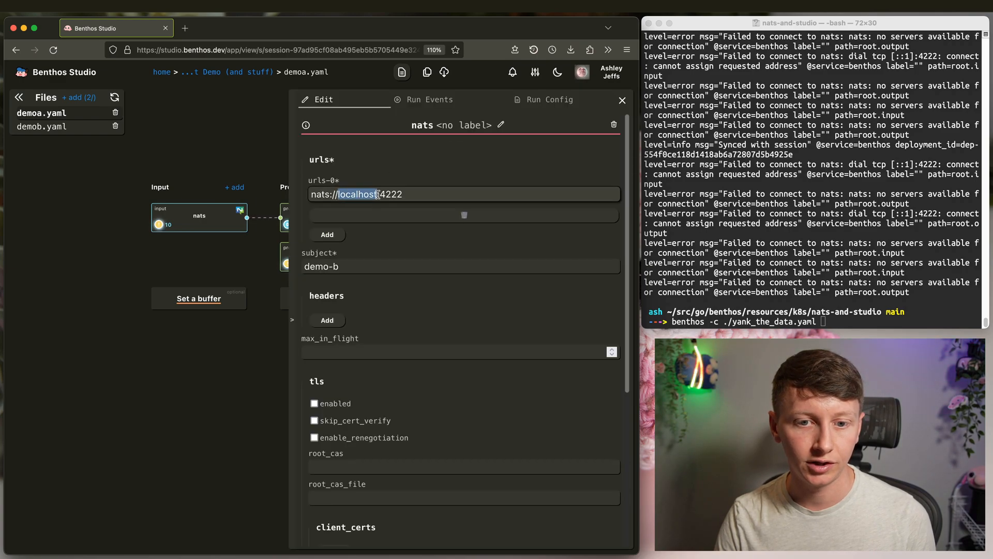
text(nats)
key(Escape)
click(439, 209)
click(199, 166)
- Replace localhost with nats in demob.yaml's input and output NATS URLs, then return to the overview
click(56, 127)
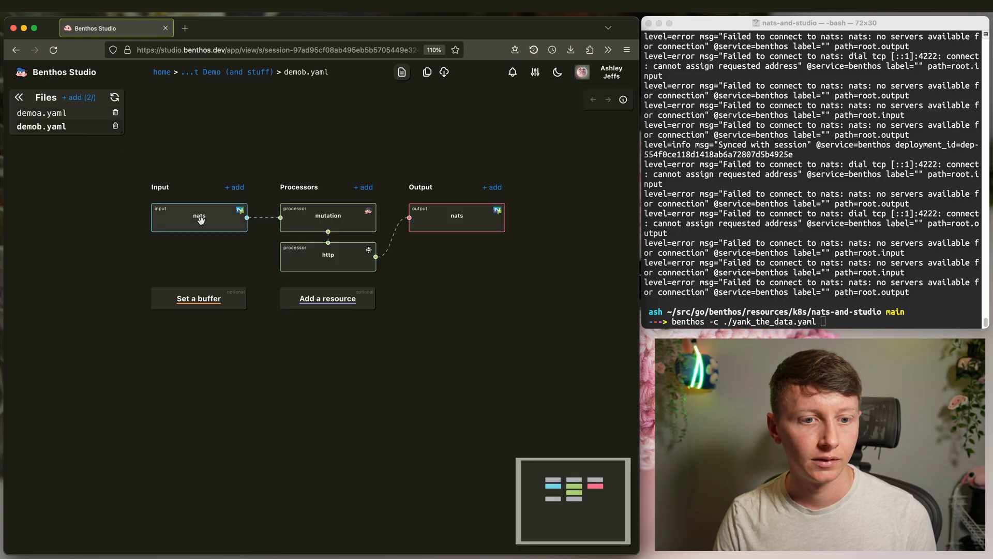
click(199, 219)
drag(339, 196, 373, 194)
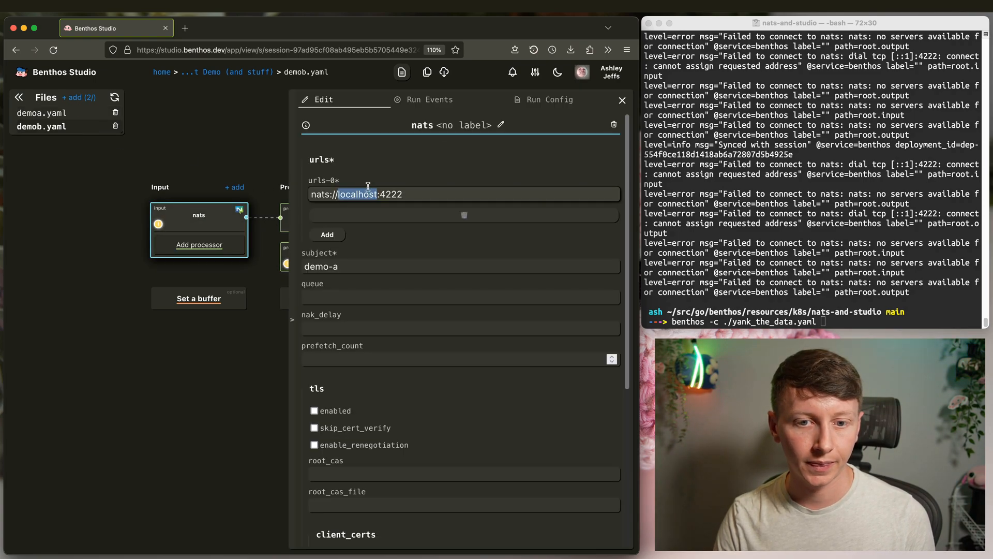
text(nats)
key(Return)
click(427, 226)
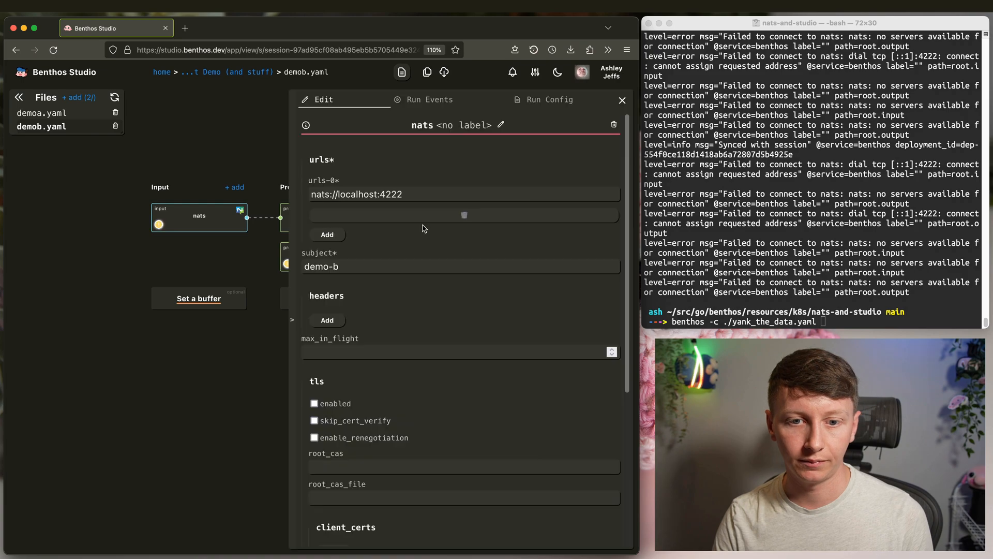
drag(339, 193, 376, 192)
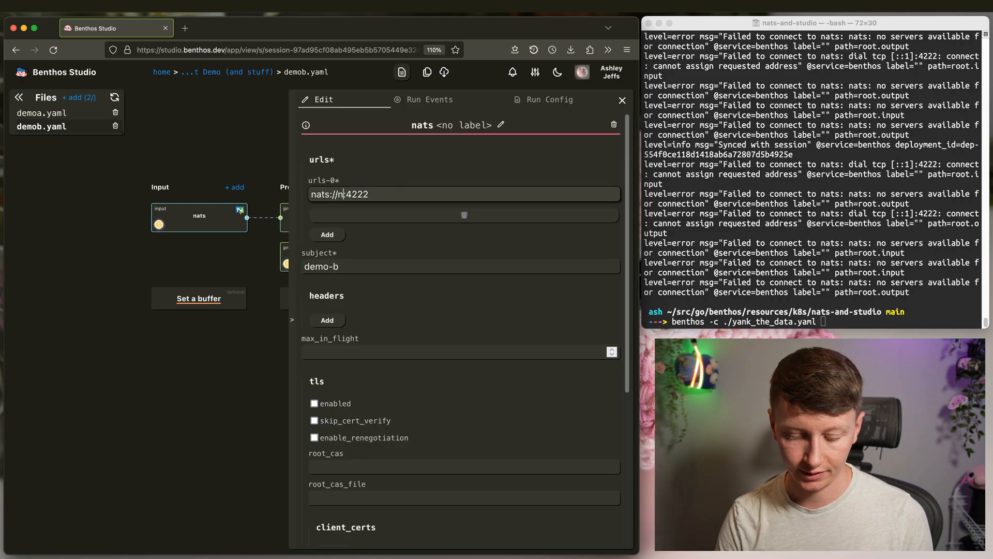
text(nats)
key(Return)
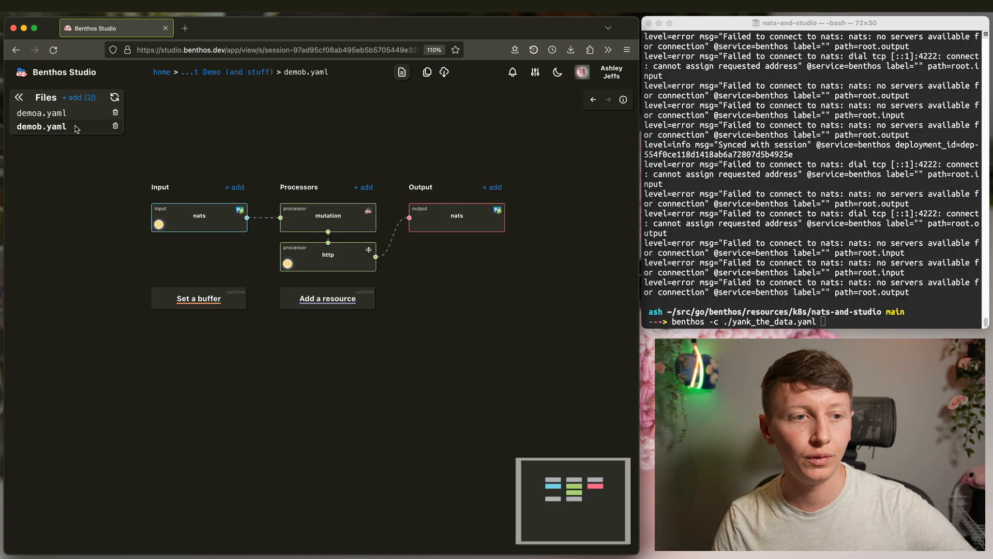
click(44, 114)
click(258, 73)
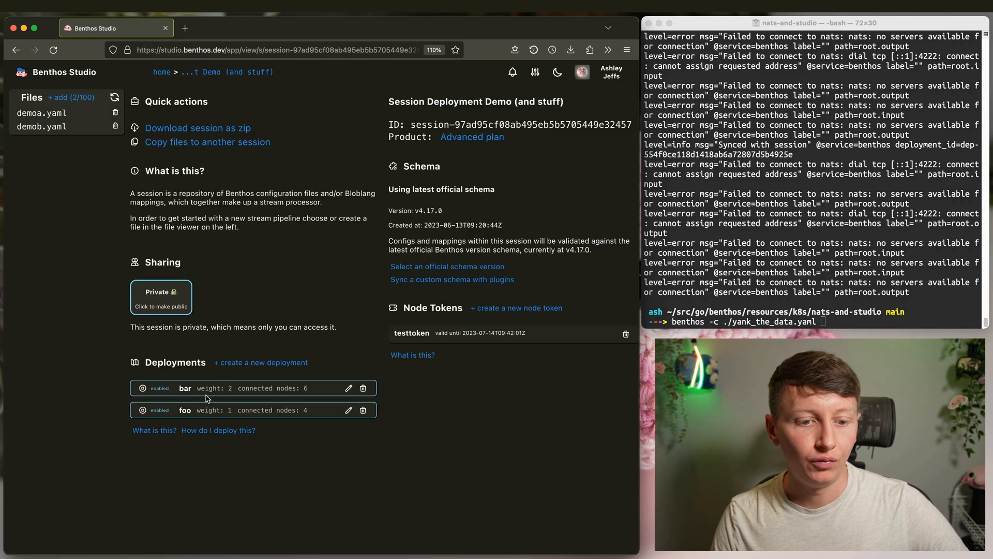
- Rerun benthos -c ./yank_the_data.yaml in the terminal and watch the demo-b messages stream out
click(836, 220)
key(Return)
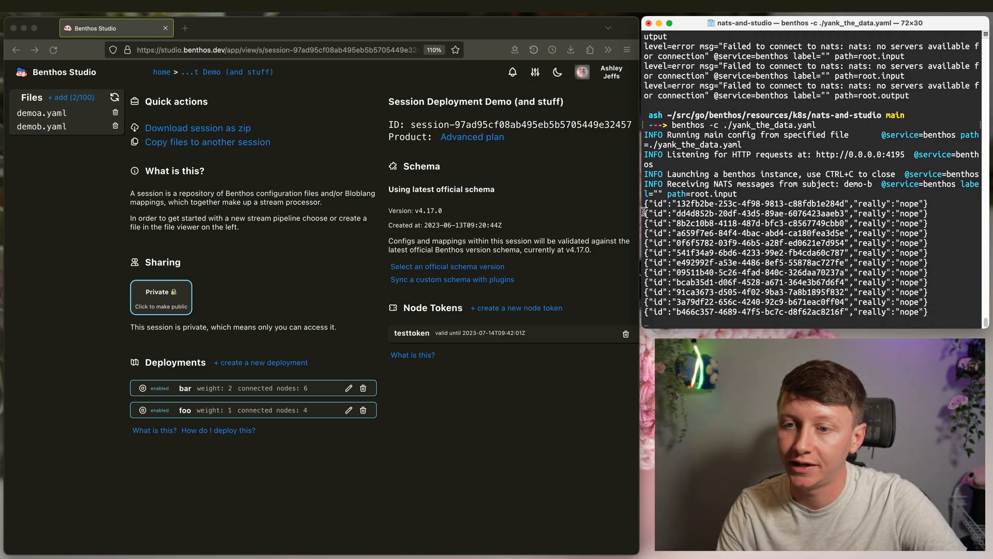
drag(928, 213, 643, 215)
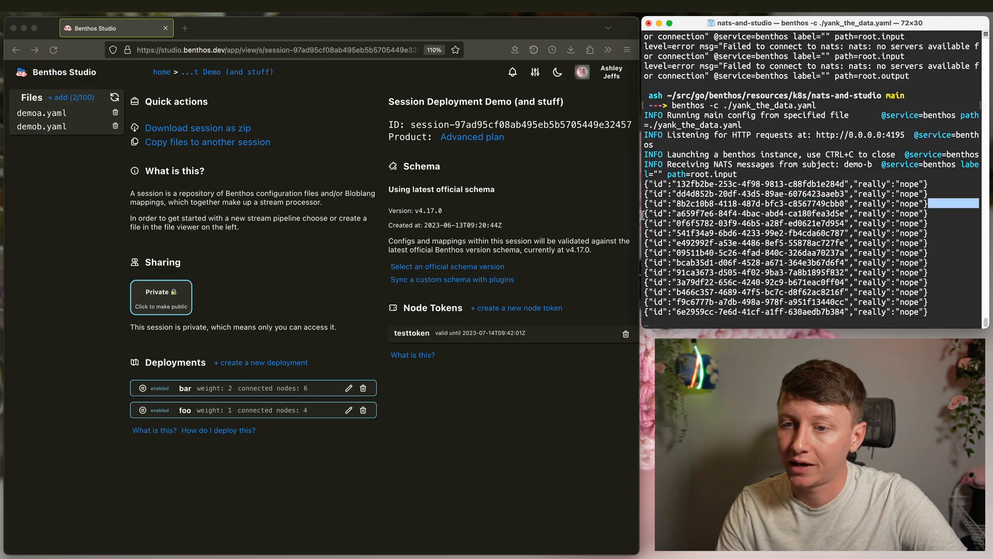
click(351, 462)
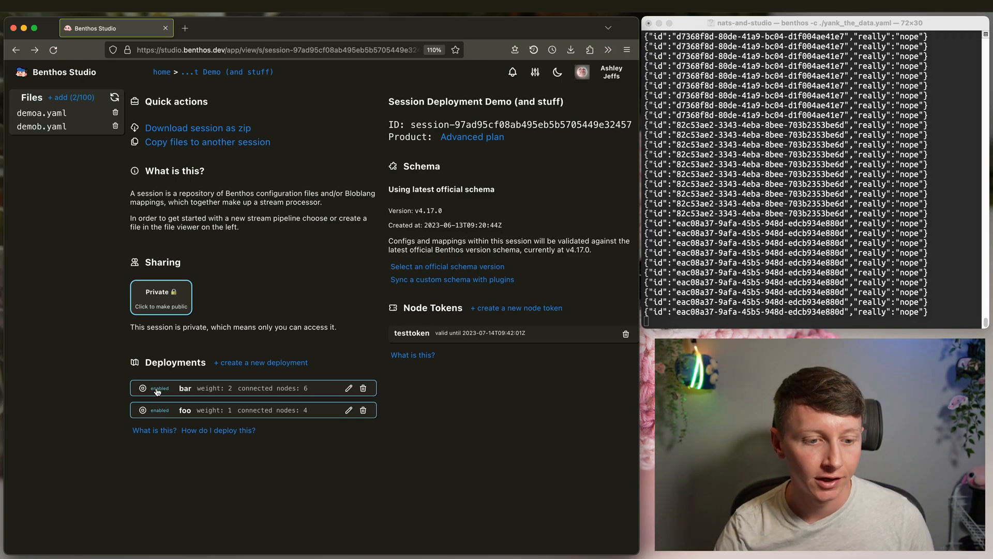
- View the bar and foo deployment summaries, ending on bar's connected nodes and metrics chart
click(186, 388)
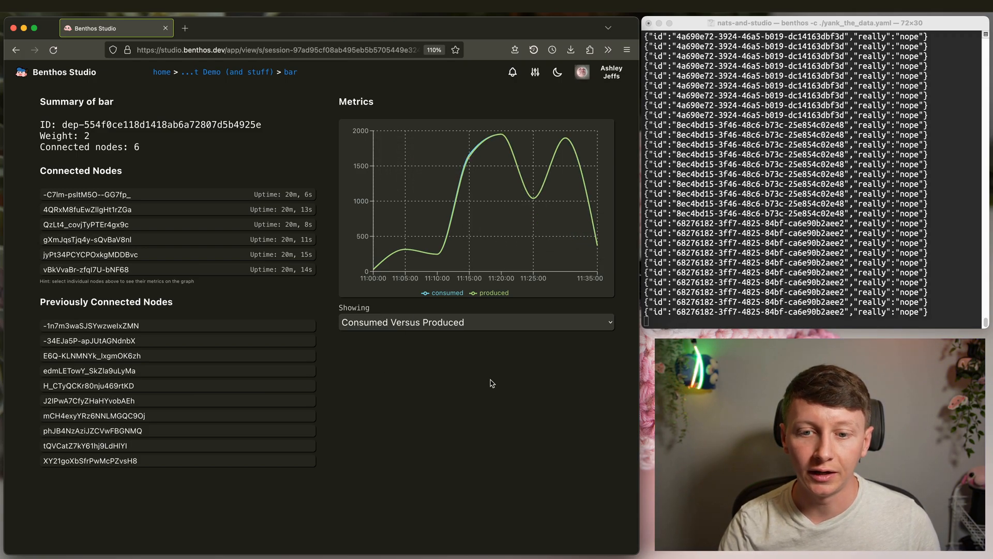
key(super+[)
click(187, 413)
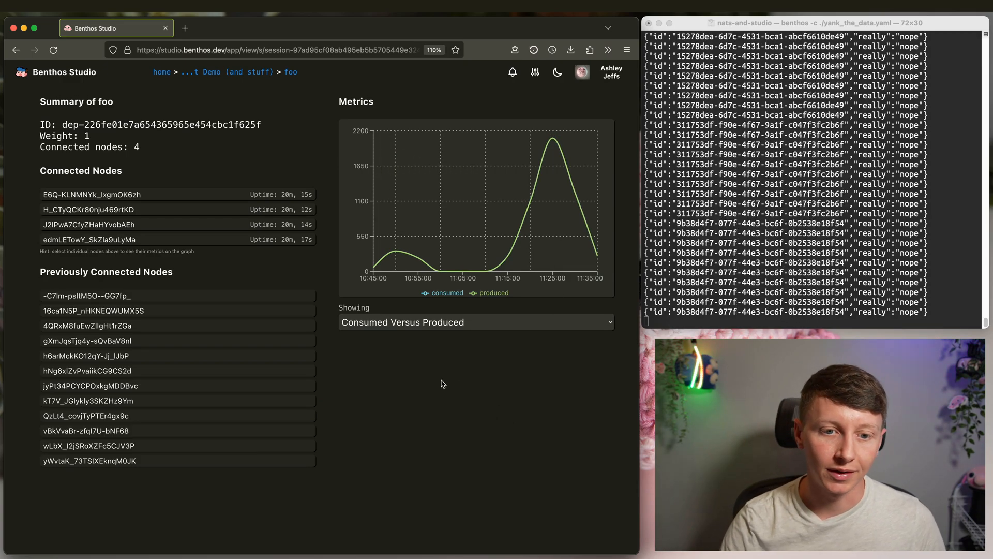
key(super+[)
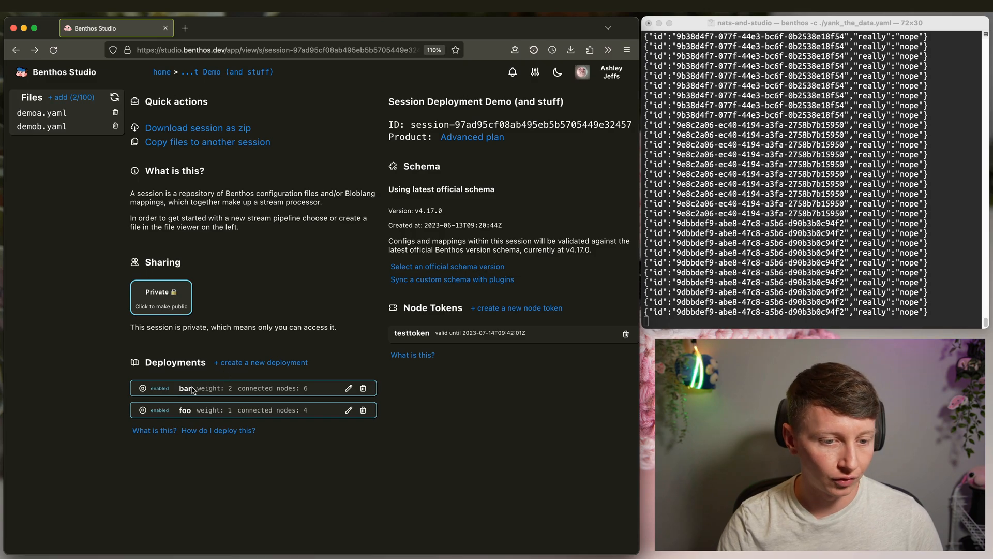
click(187, 388)
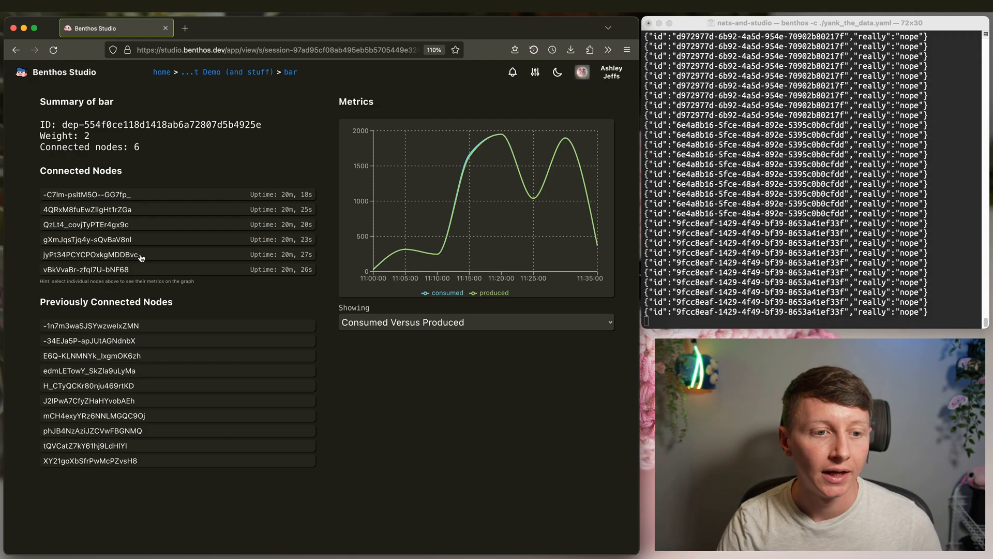
- Filter bar's metrics chart by individual connected nodes one at a time, then clear the filter
click(146, 225)
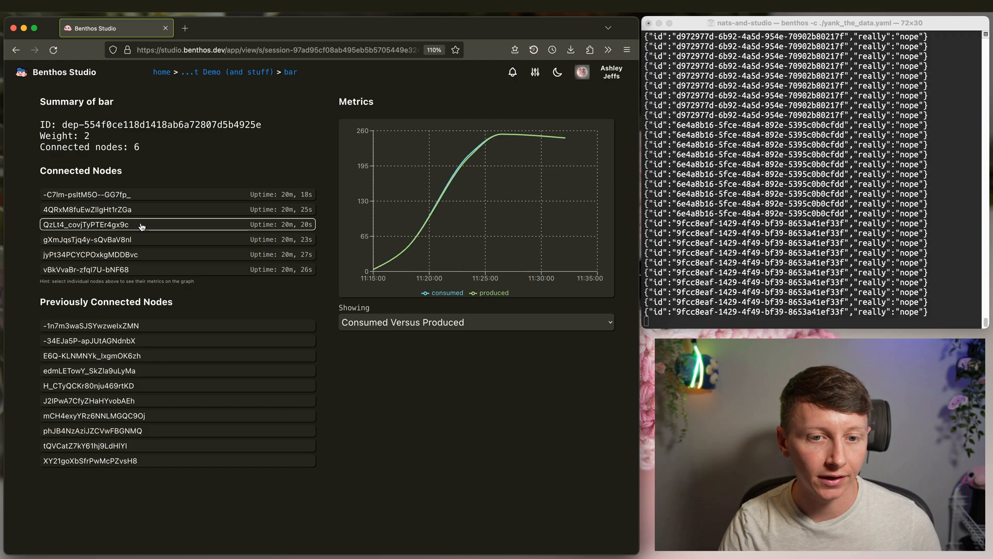
click(168, 210)
click(166, 224)
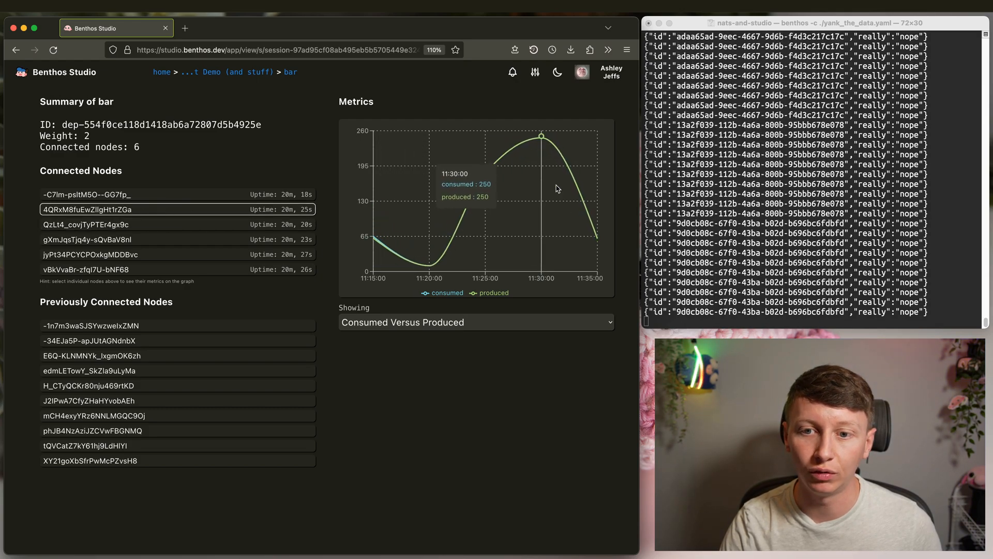
click(116, 244)
click(166, 209)
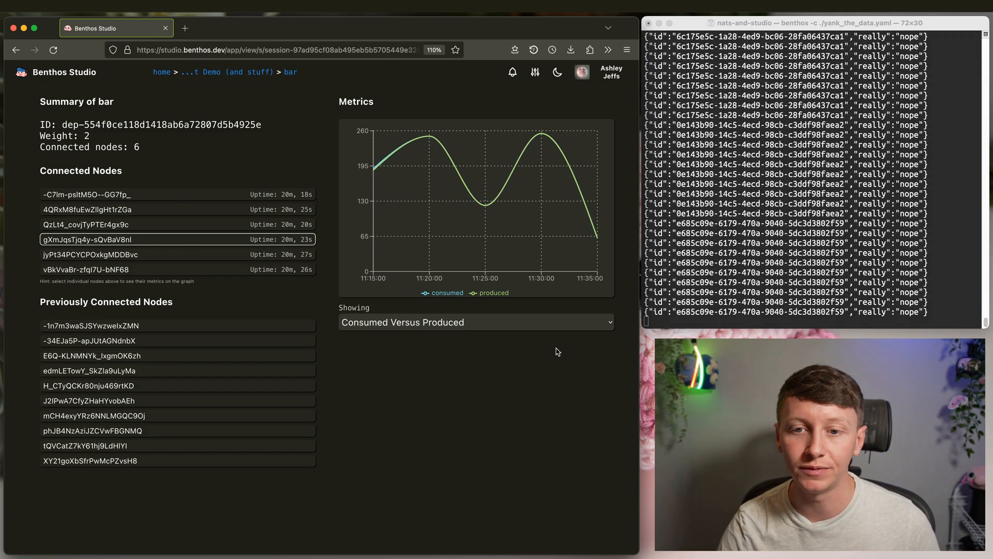
click(175, 240)
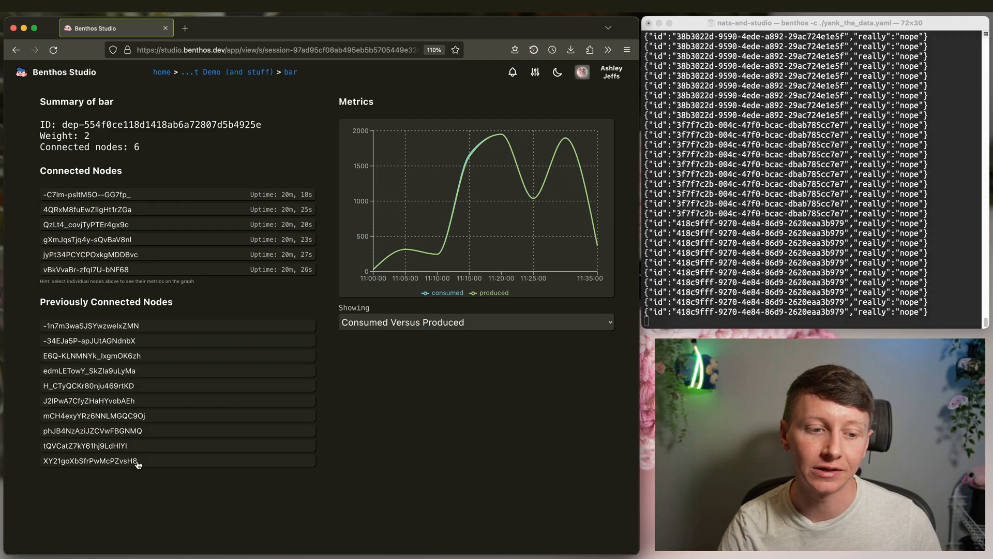
- Chart previously connected bar nodes individually, clear the node filter, and return to the overview
click(125, 389)
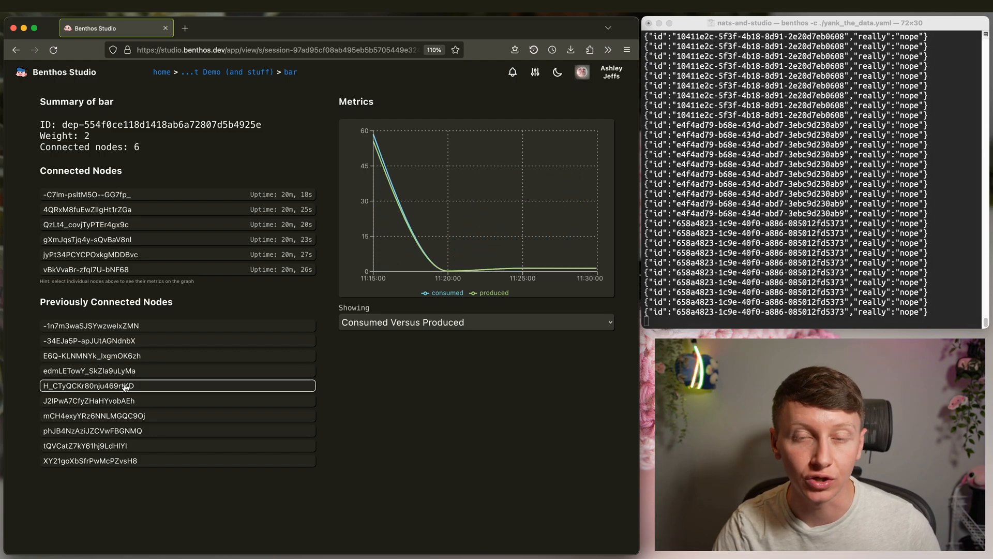
click(131, 356)
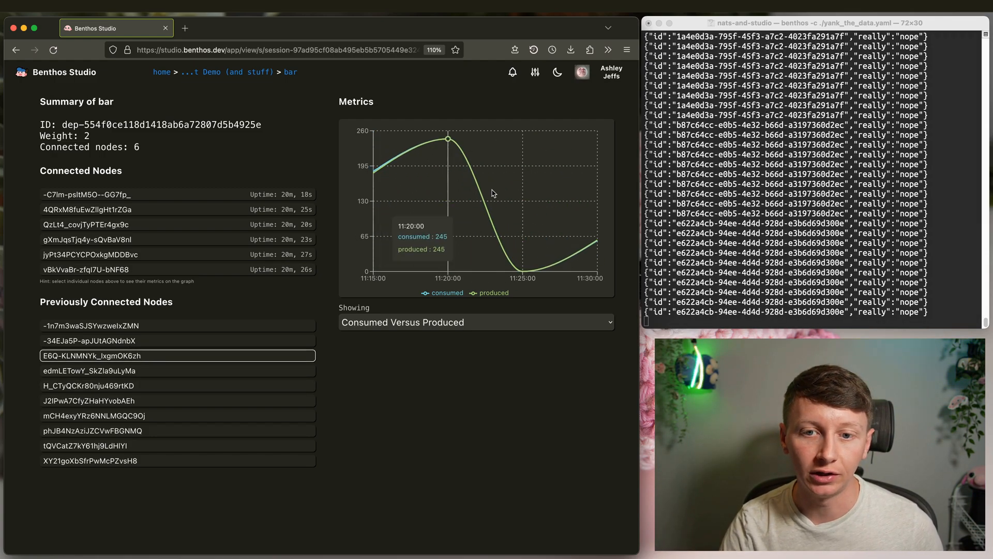
click(121, 358)
click(176, 328)
click(151, 370)
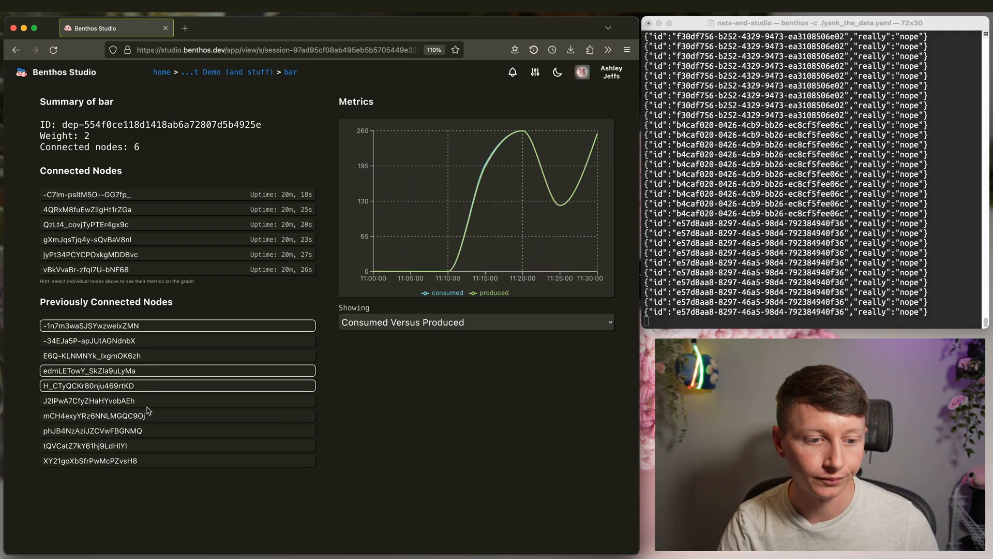
click(155, 373)
click(161, 325)
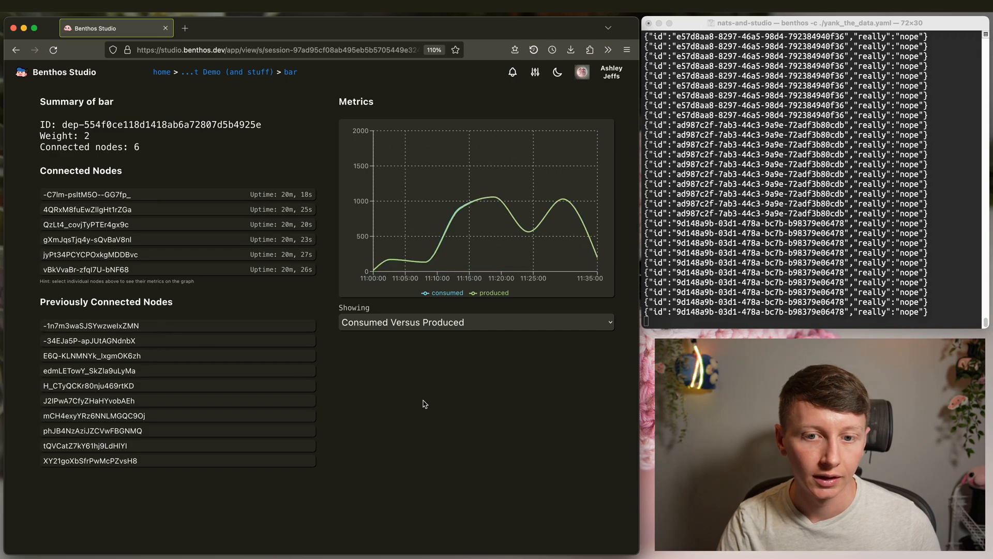
click(239, 72)
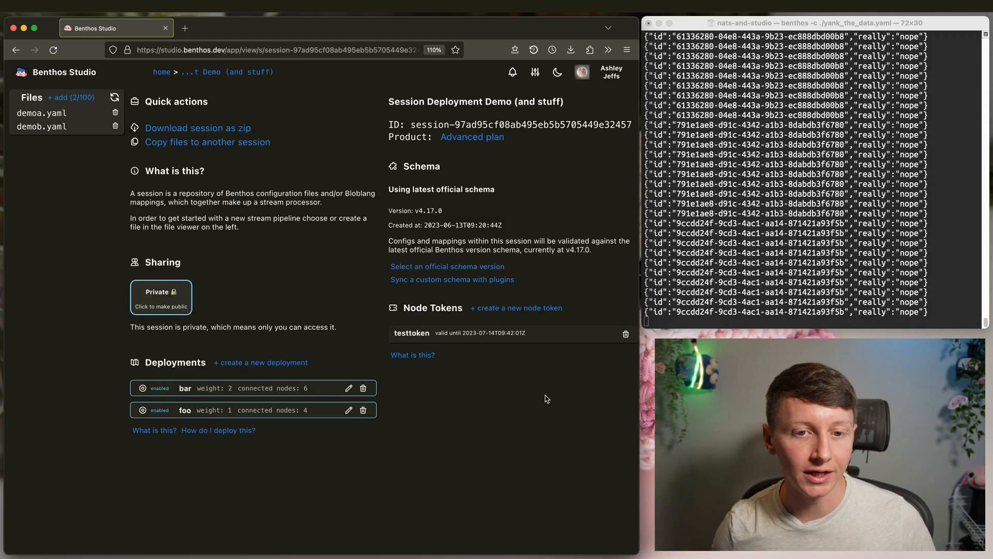
- Set the nats input's queue to queuea in demoa.yaml
click(719, 180)
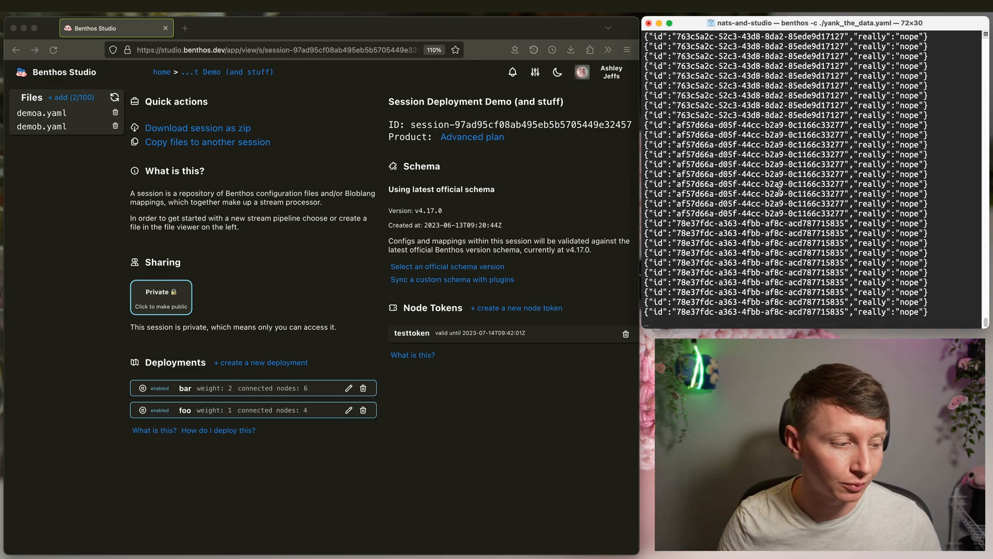
drag(930, 309, 809, 233)
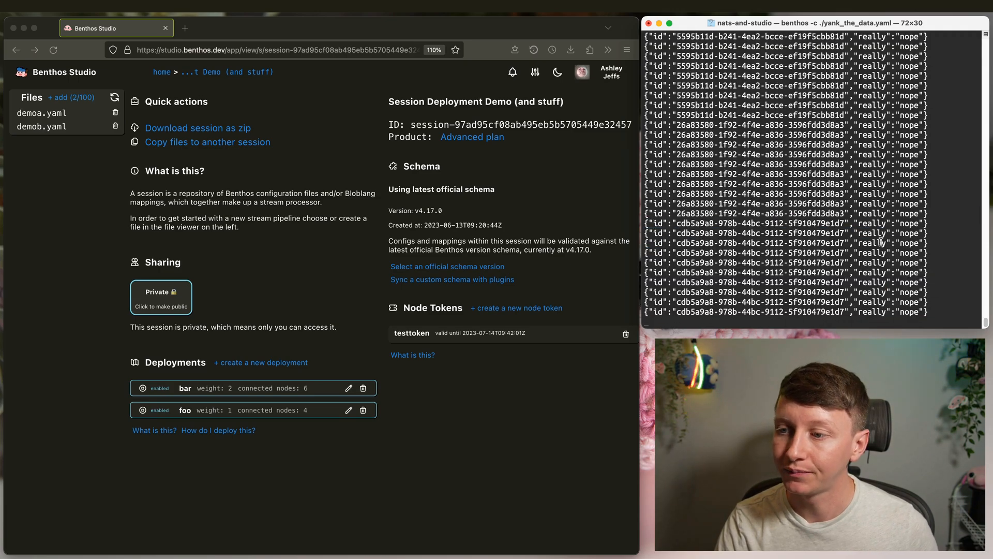
click(47, 115)
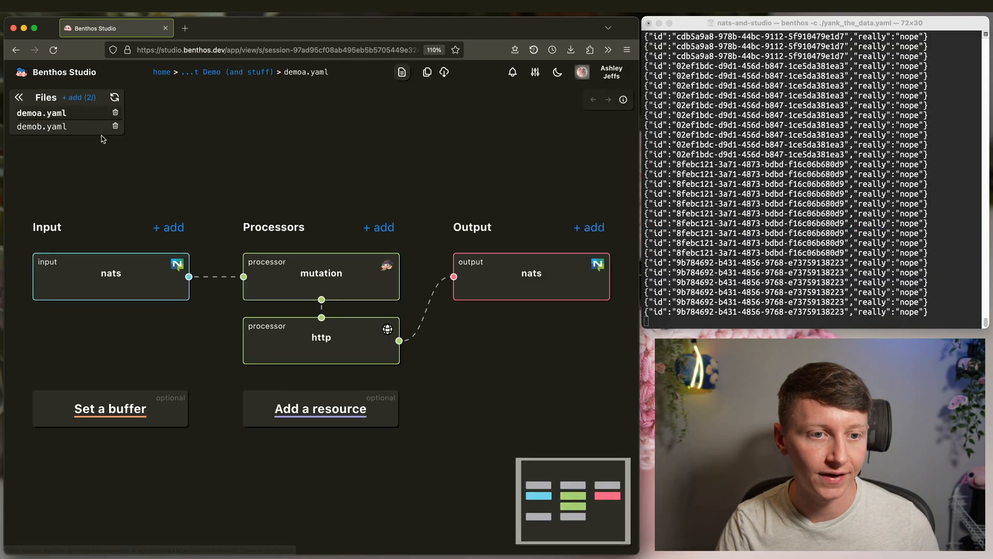
click(133, 275)
click(347, 299)
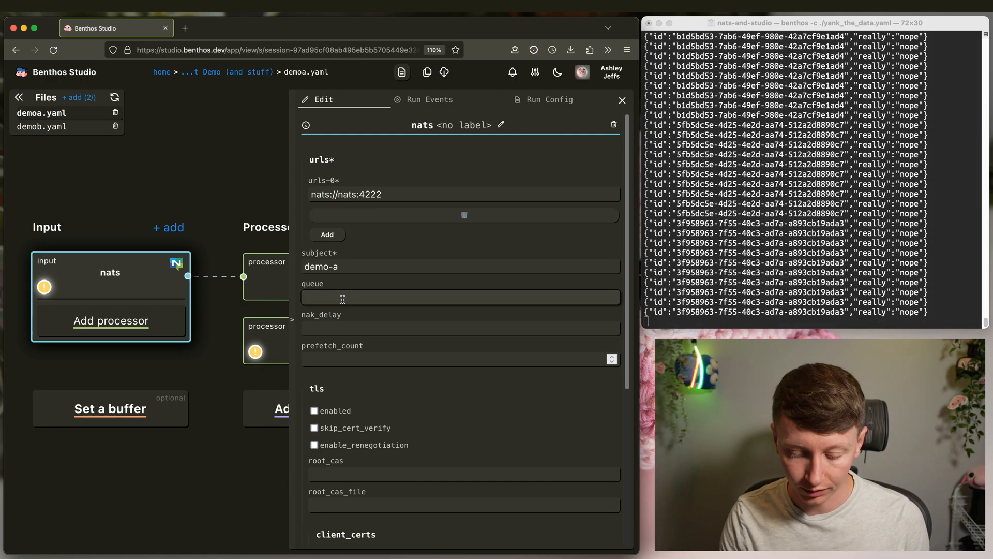
text(queuea)
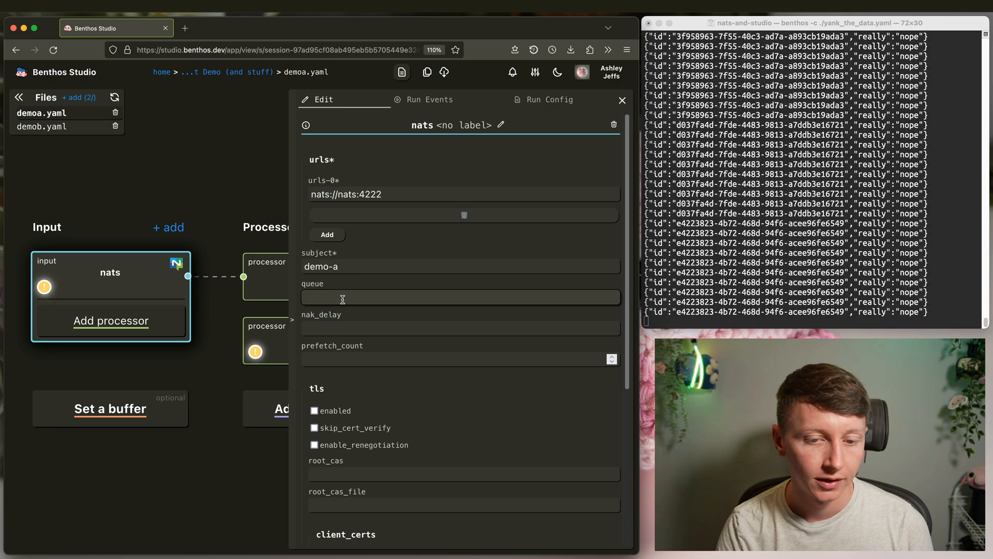
click(360, 269)
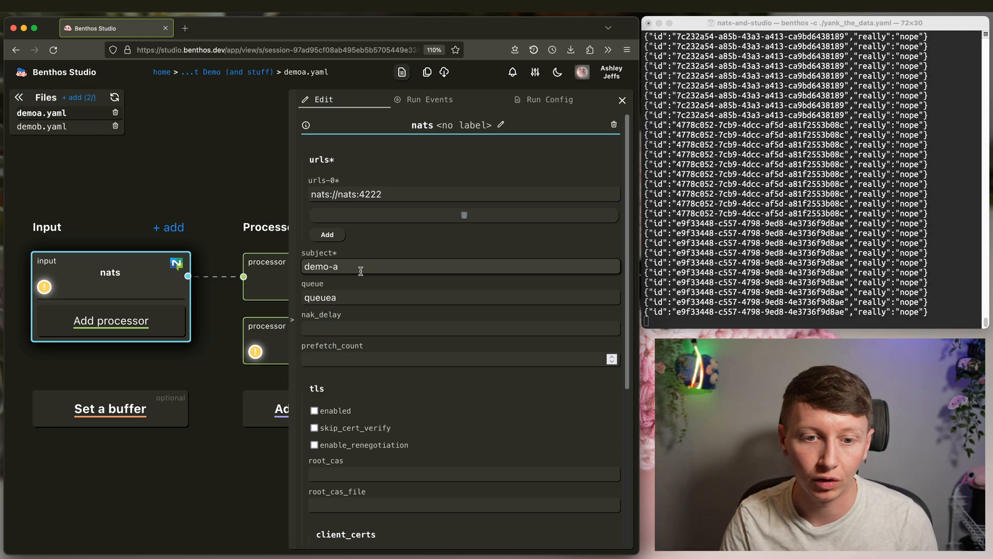
key(Escape)
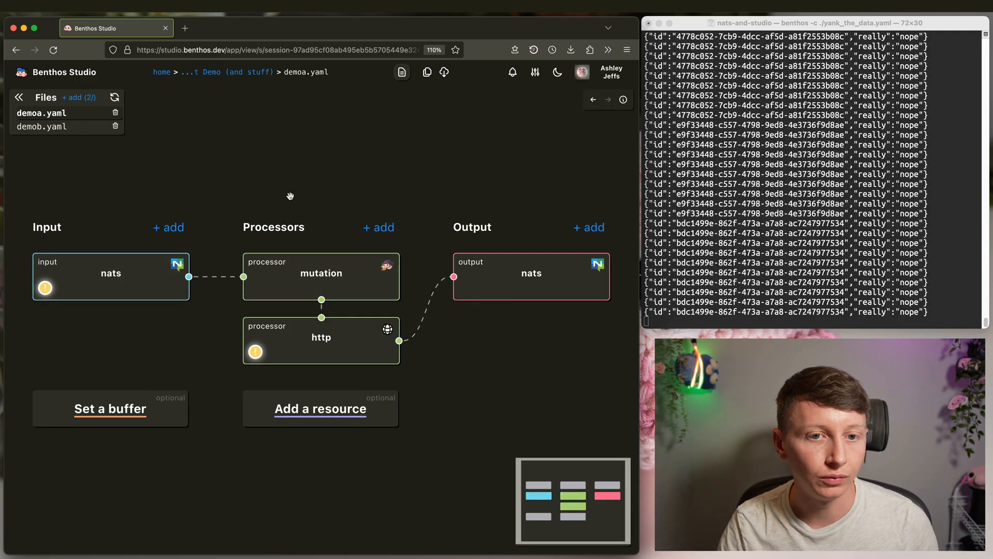
- Set demob.yaml's nats input queue to queueb and return to the session overview
click(44, 126)
click(119, 285)
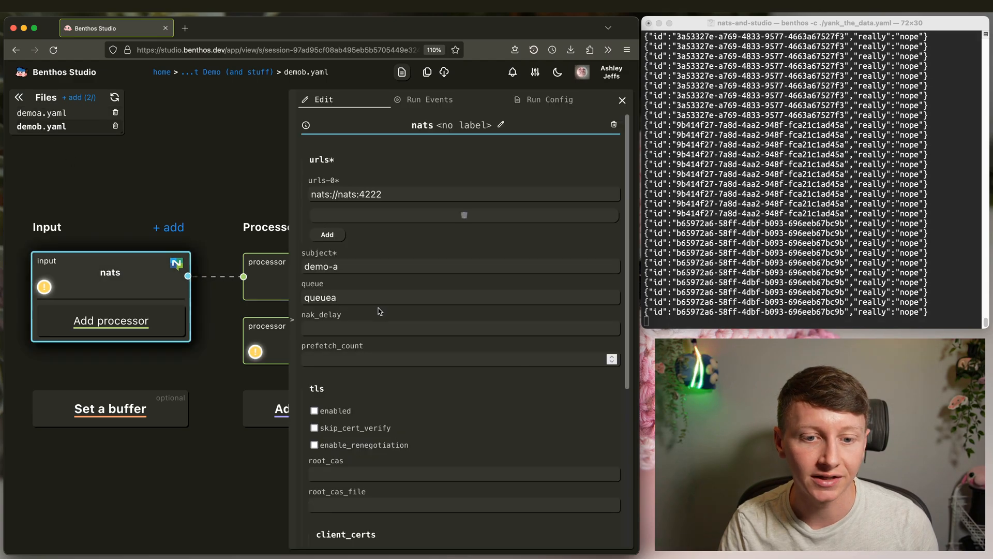
click(92, 144)
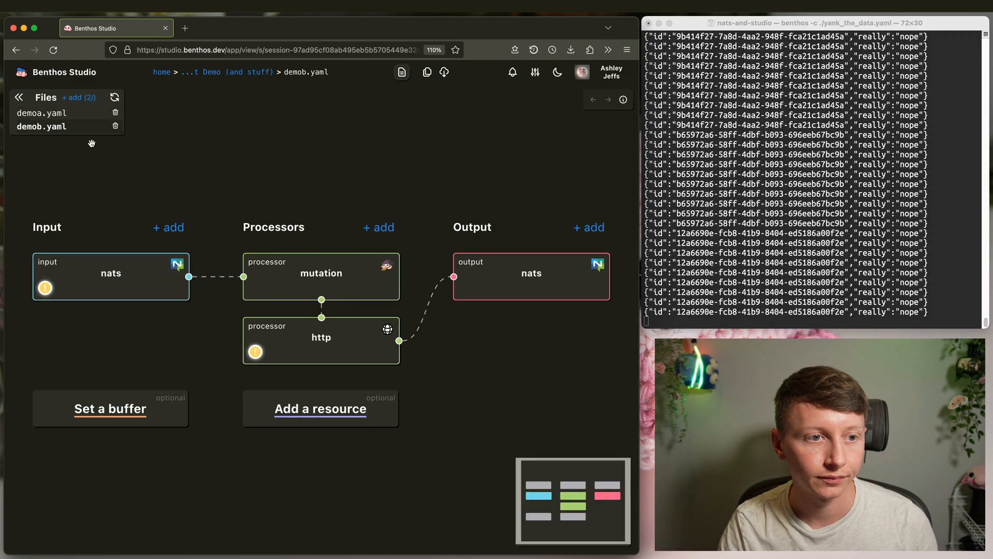
click(117, 278)
click(47, 128)
click(104, 264)
click(368, 298)
key(BackSpace)
text(b)
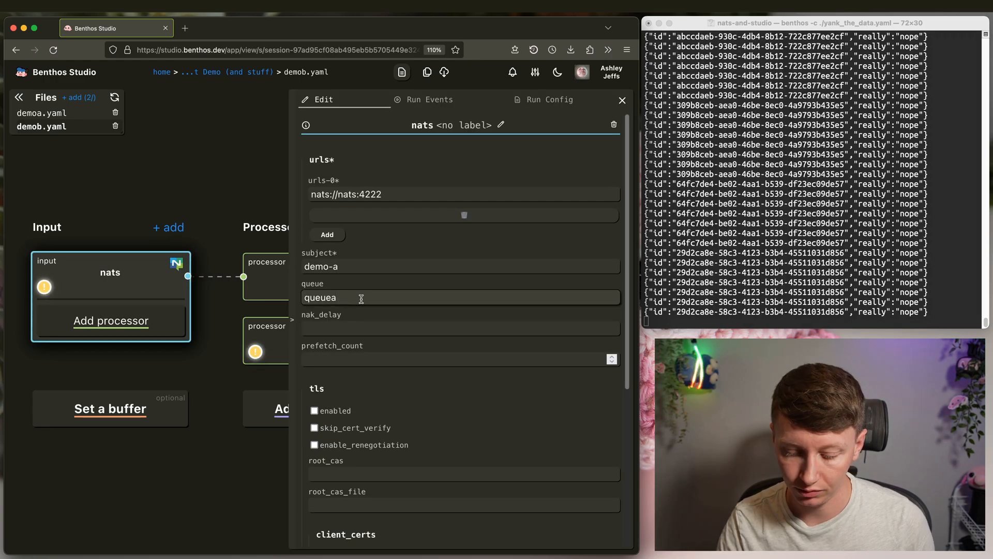
key(Escape)
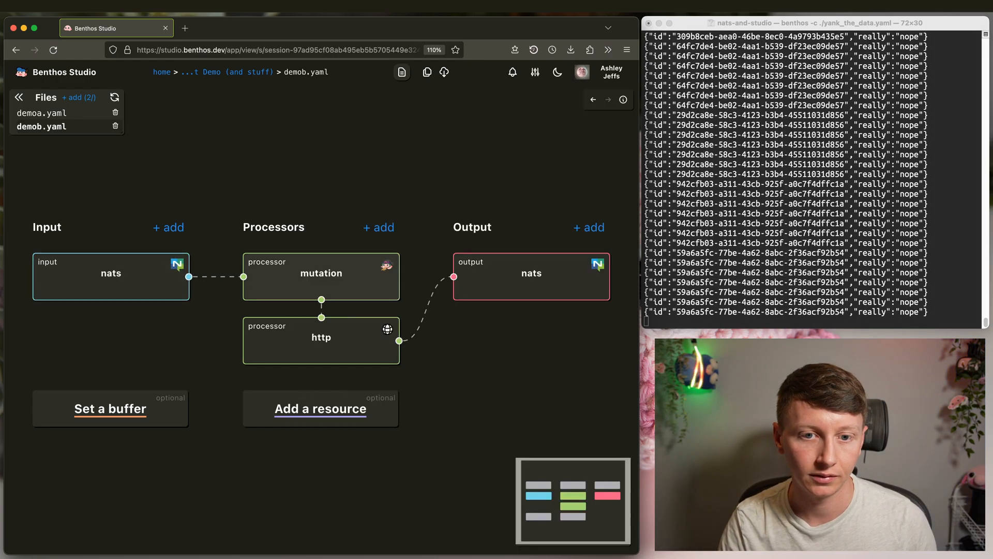
click(254, 75)
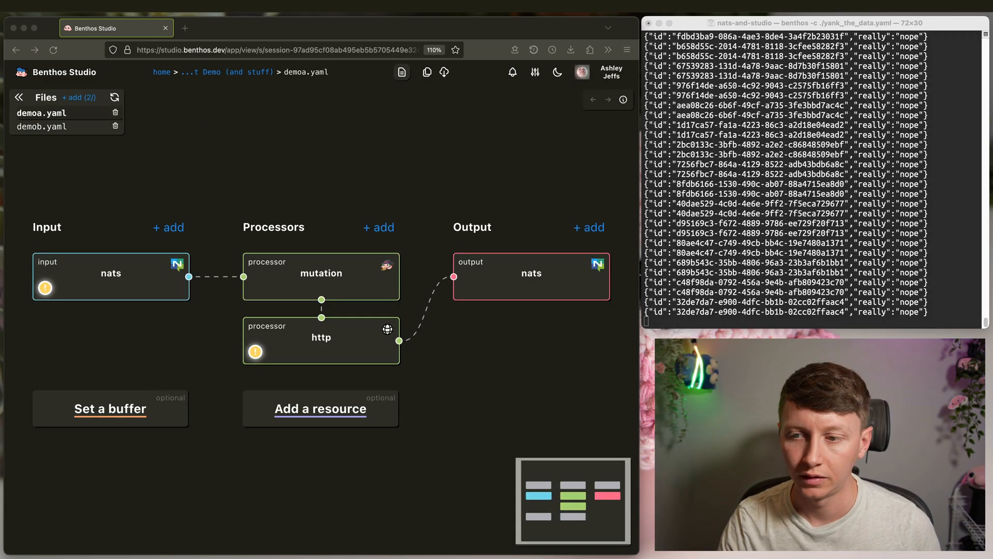
- Inspect demoa.yaml's http processor URL localhost:4195/test/a, then switch to the VS Code desktop
click(872, 312)
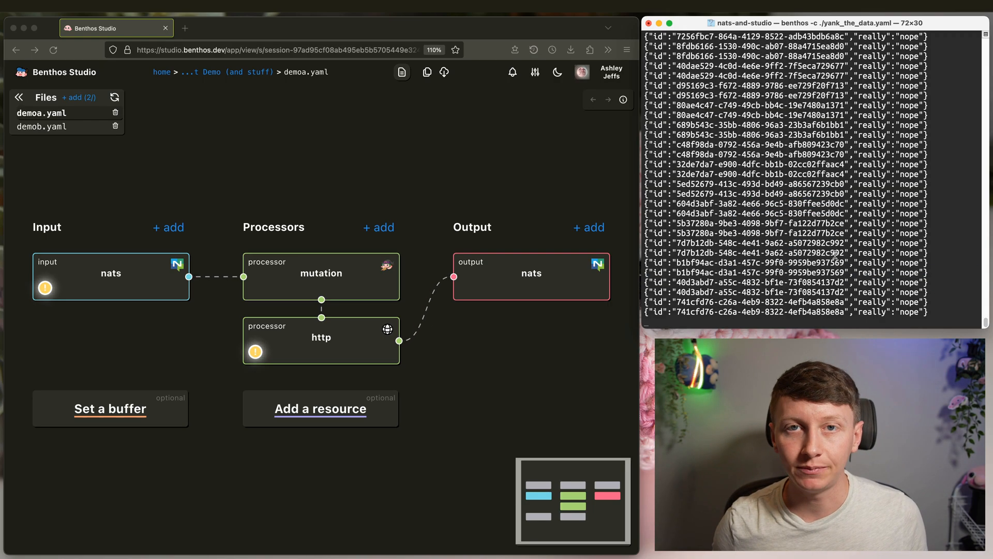
click(446, 150)
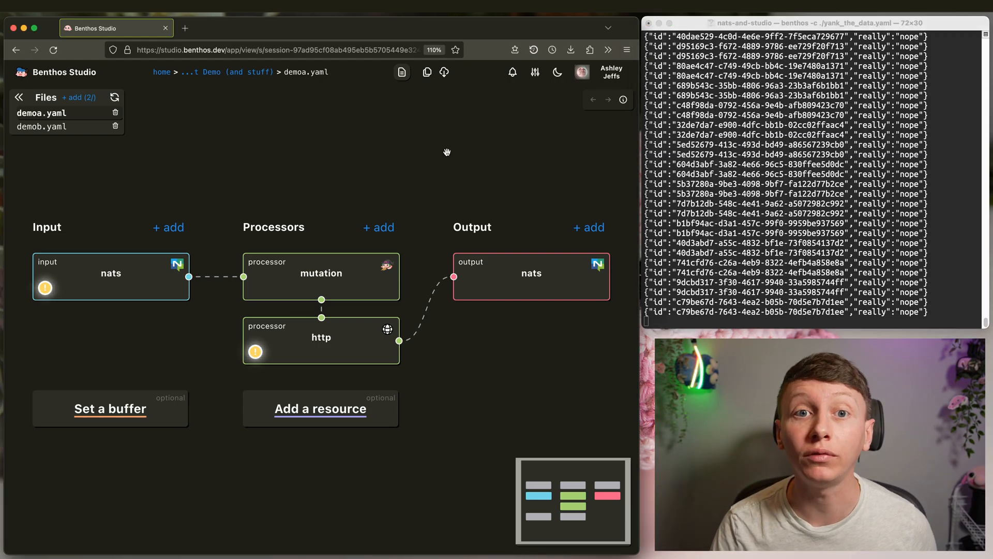
click(265, 73)
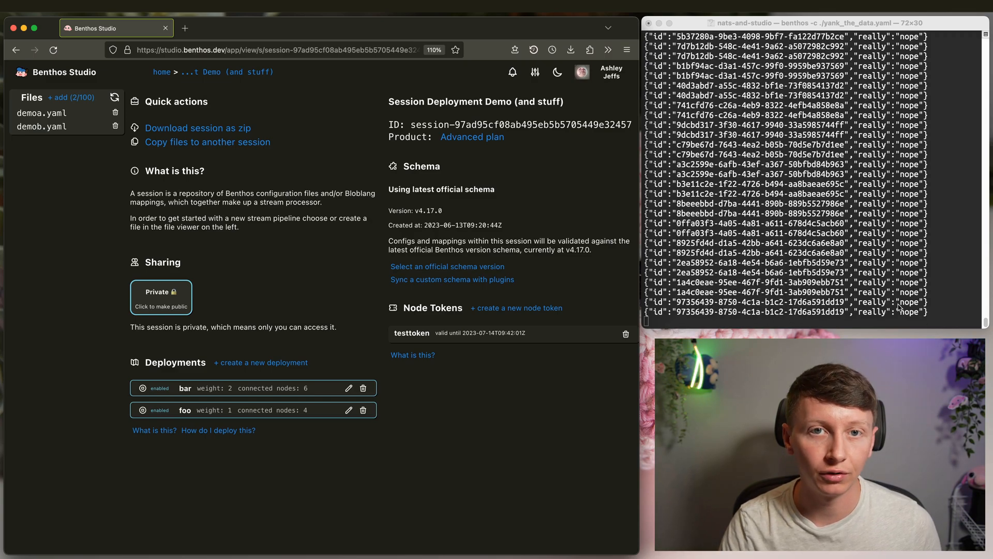
click(57, 114)
click(337, 338)
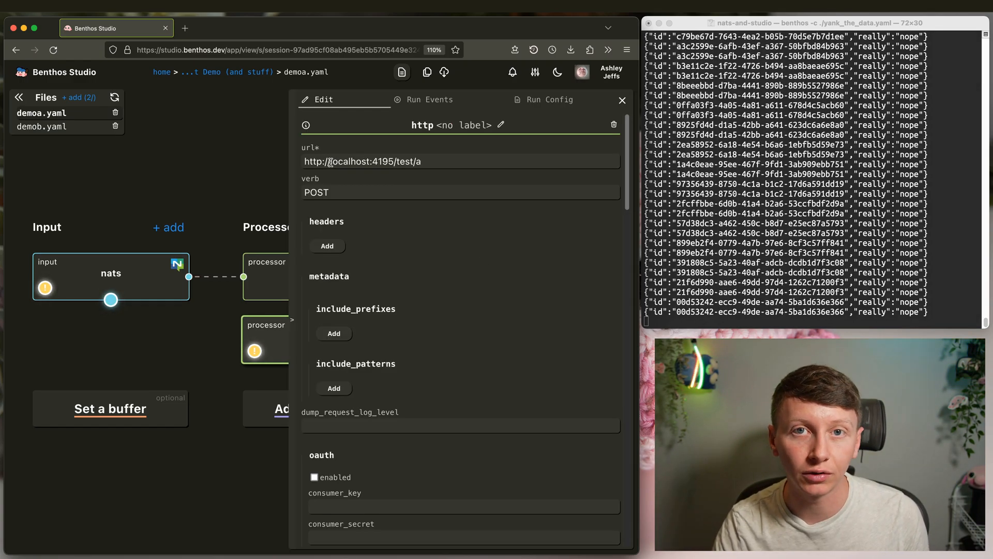
drag(330, 162, 371, 163)
click(416, 163)
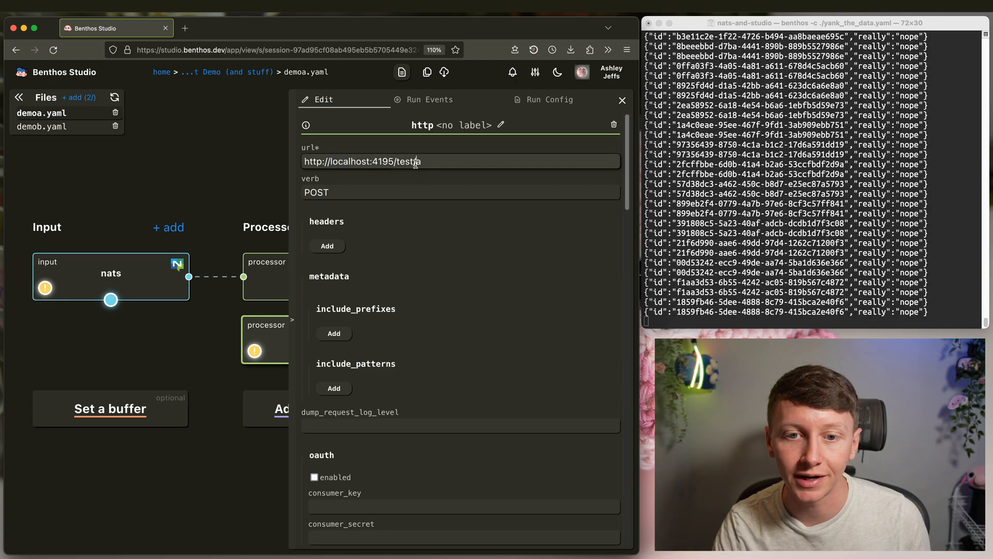
key(ctrl+Right)
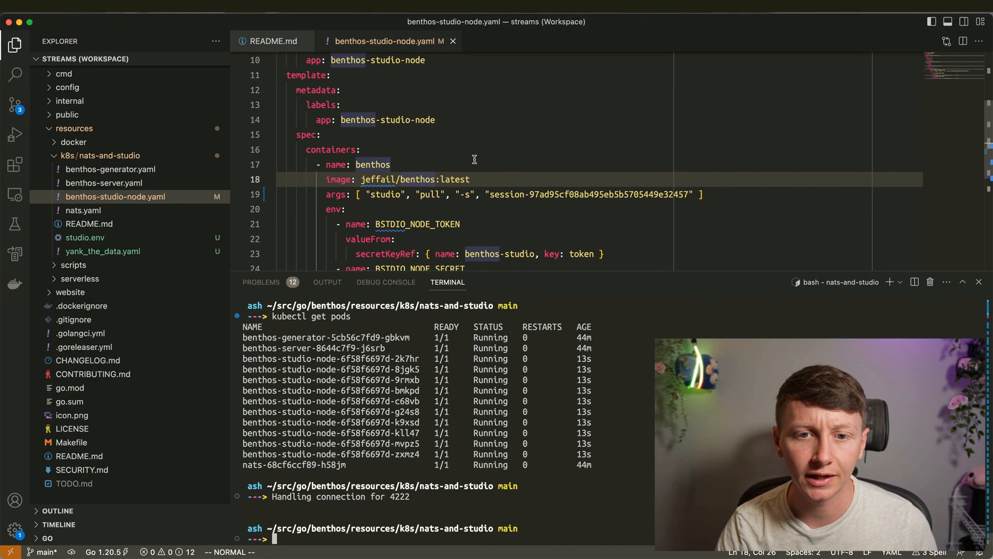
- Confirm in benthos-server.yaml that the Deployment is named benthos-server, then return to the browser desktop
click(378, 122)
scroll(422, 178, down, 3)
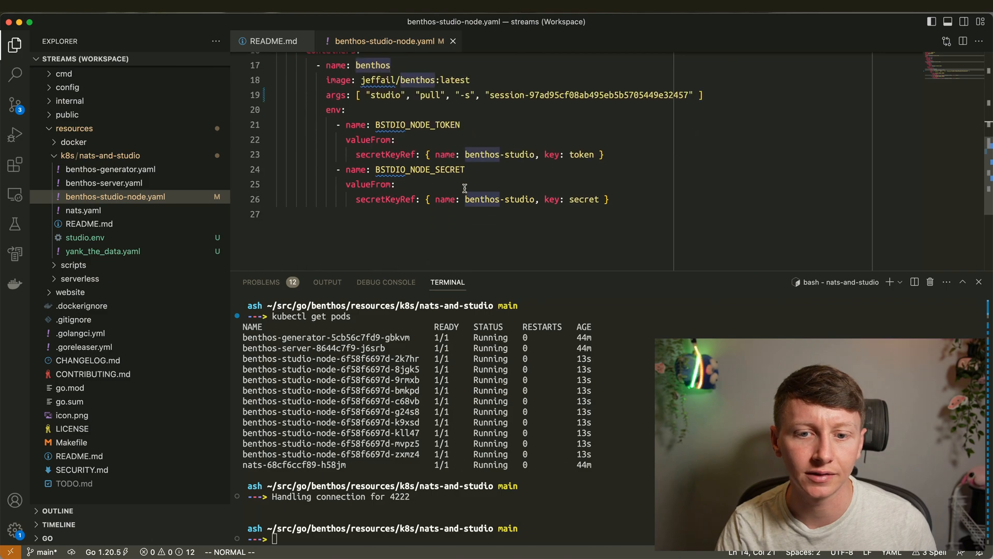
scroll(511, 190, up, 6)
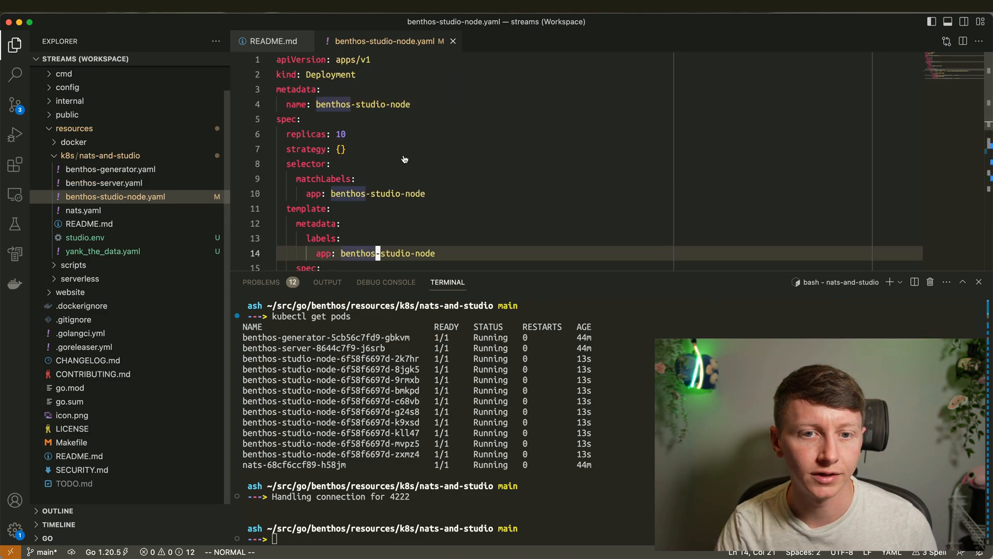
click(103, 183)
click(367, 181)
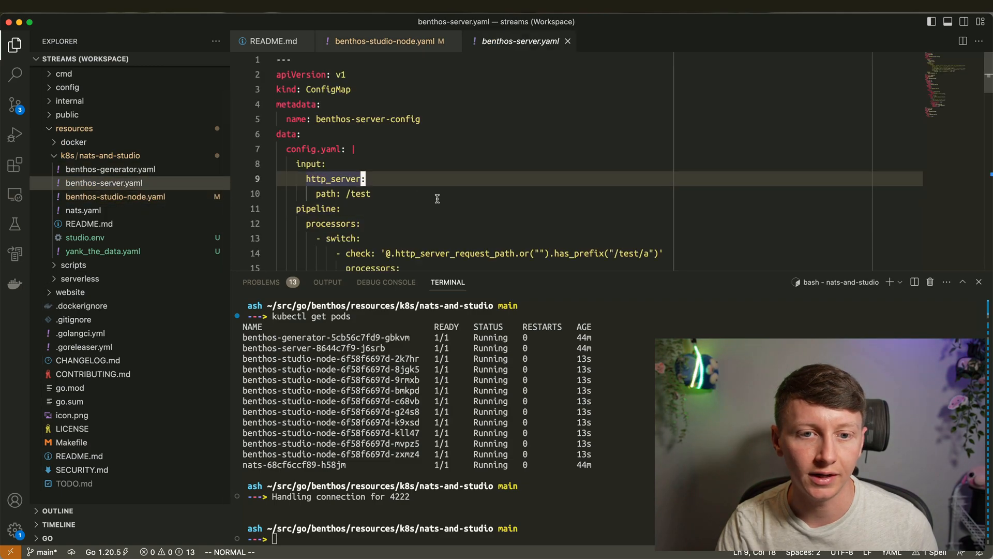
scroll(393, 184, down, 7)
drag(333, 202, 408, 204)
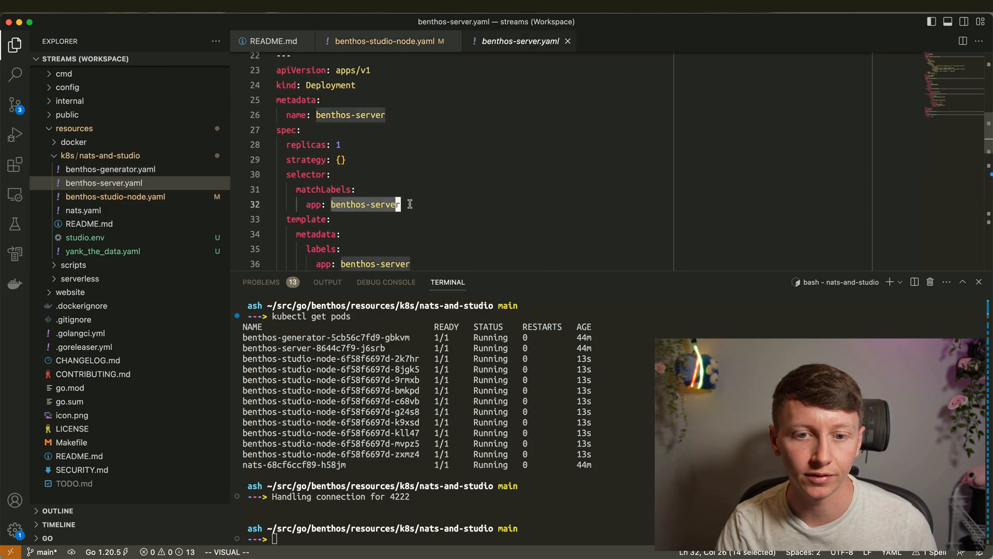
click(409, 208)
key(ctrl+Left)
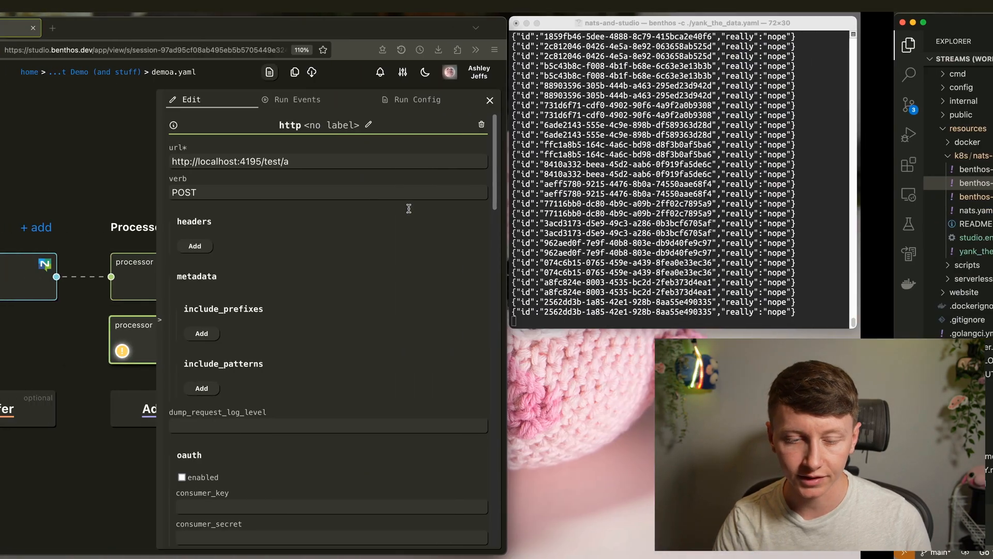
click(354, 189)
click(333, 162)
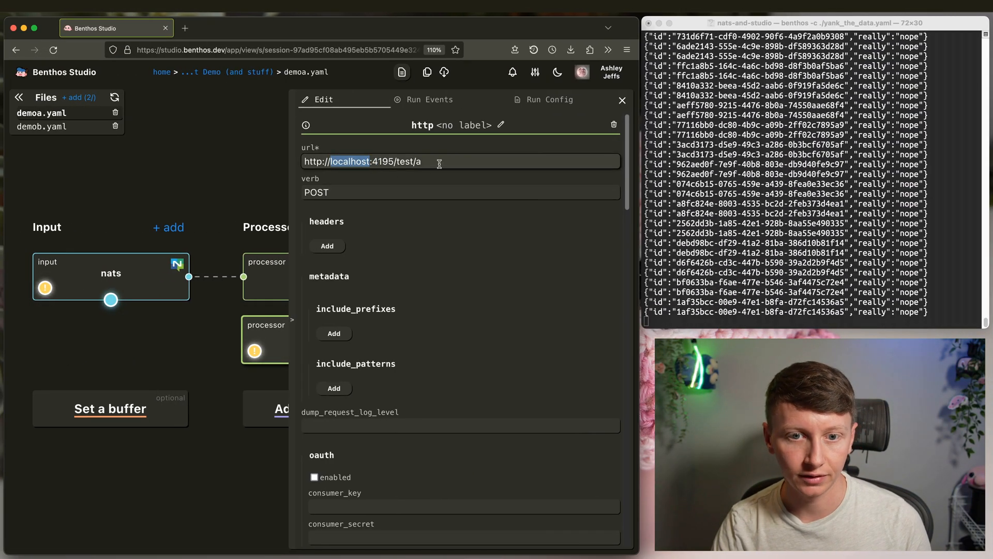
text(benthos-server)
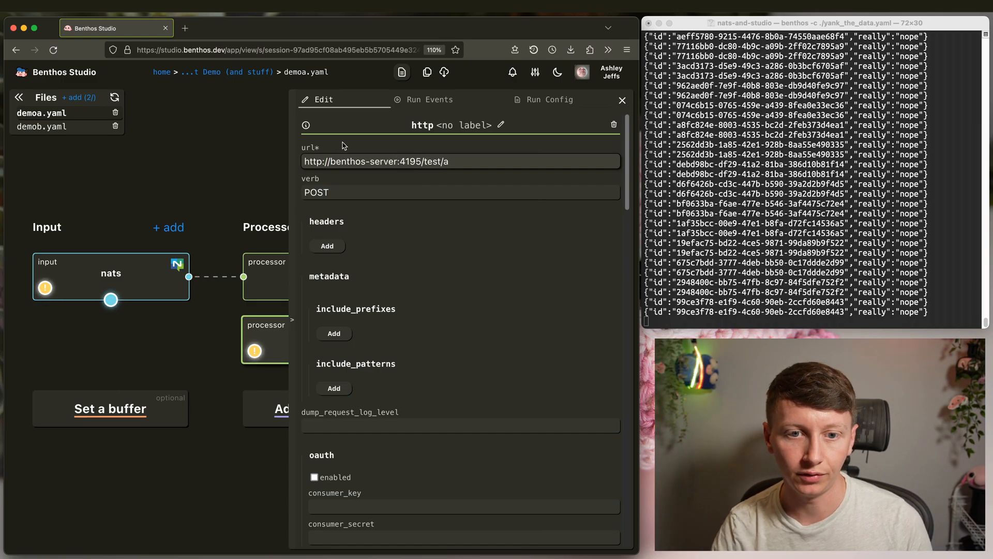
scroll(482, 259, down, 15)
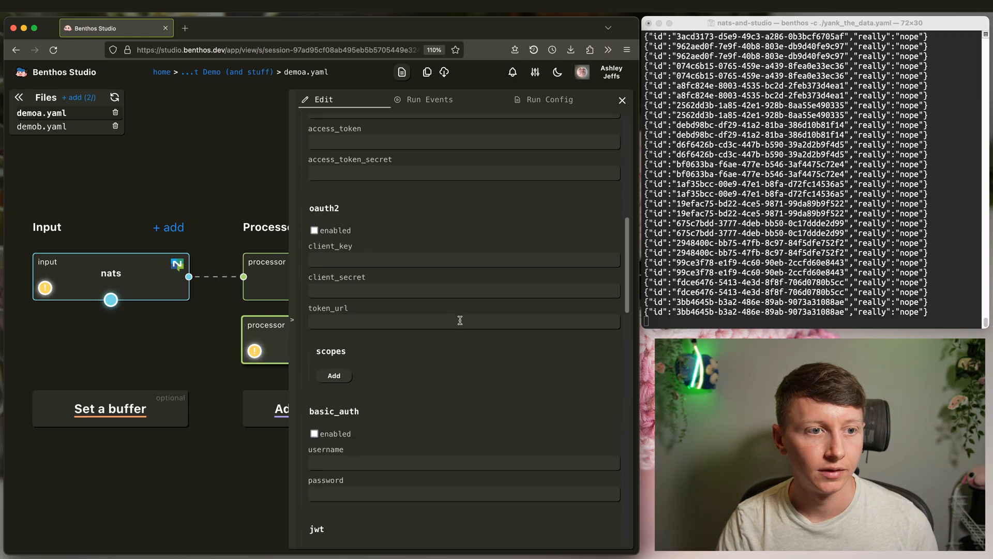
scroll(453, 406, down, 5)
scroll(414, 481, up, 20)
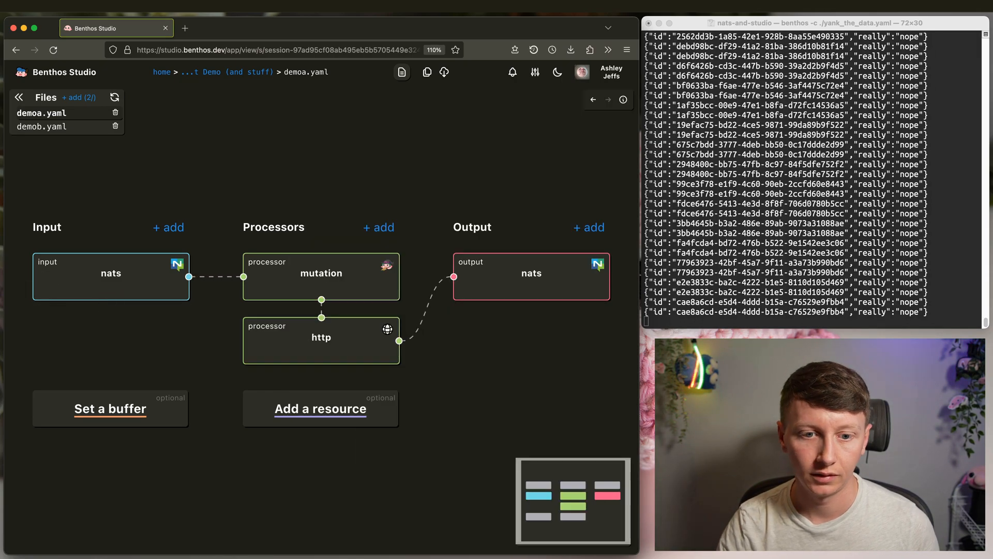
click(238, 72)
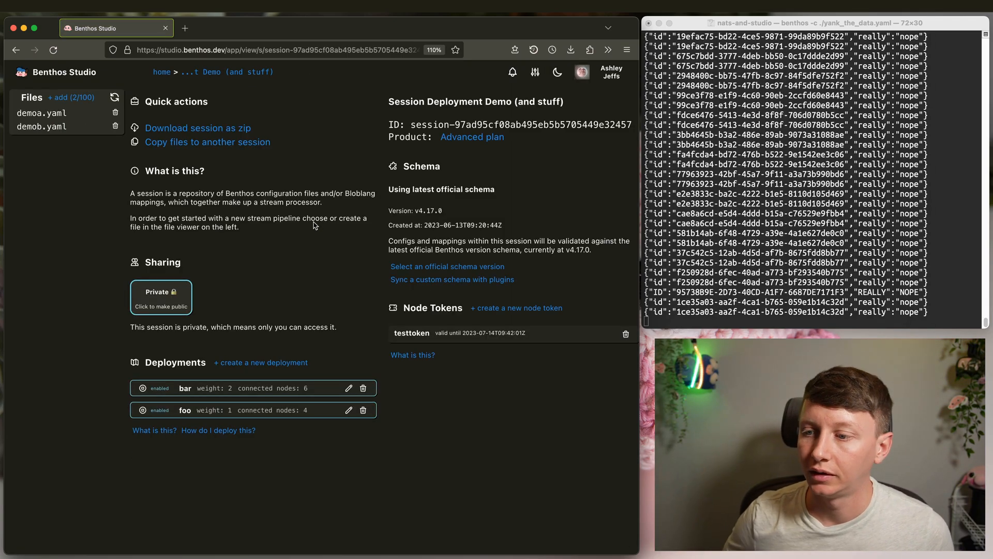
click(911, 290)
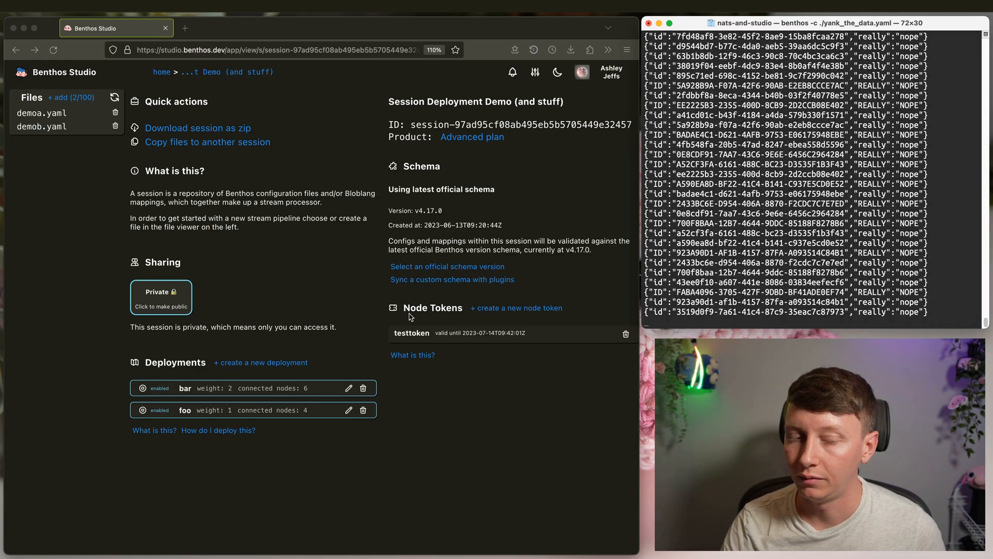
click(208, 229)
click(47, 127)
click(336, 318)
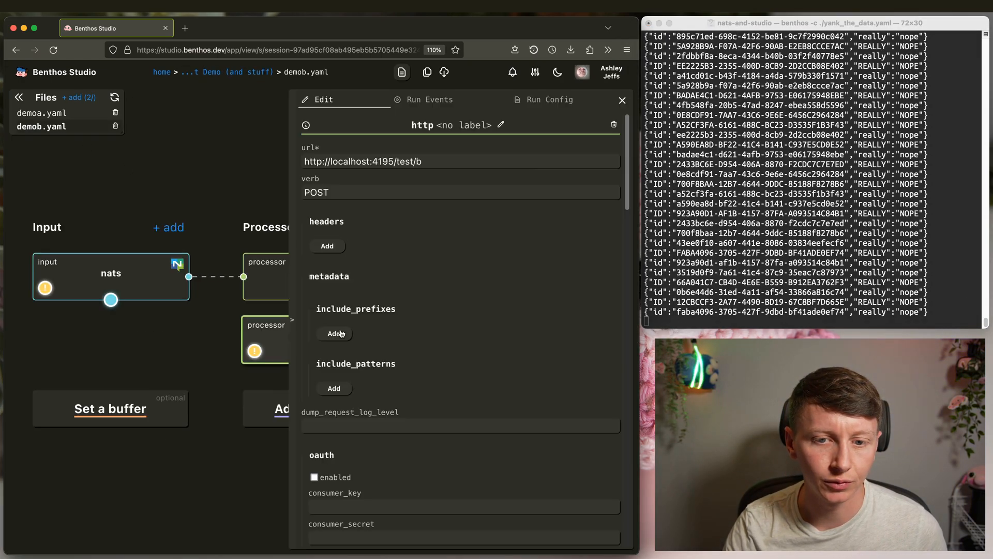
drag(331, 161, 368, 159)
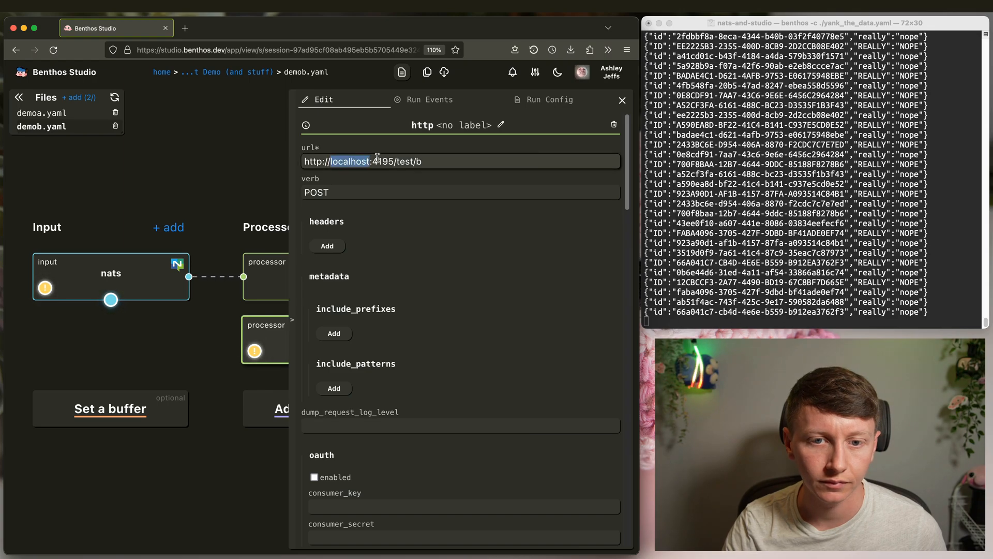
text(benthos)
text(-server)
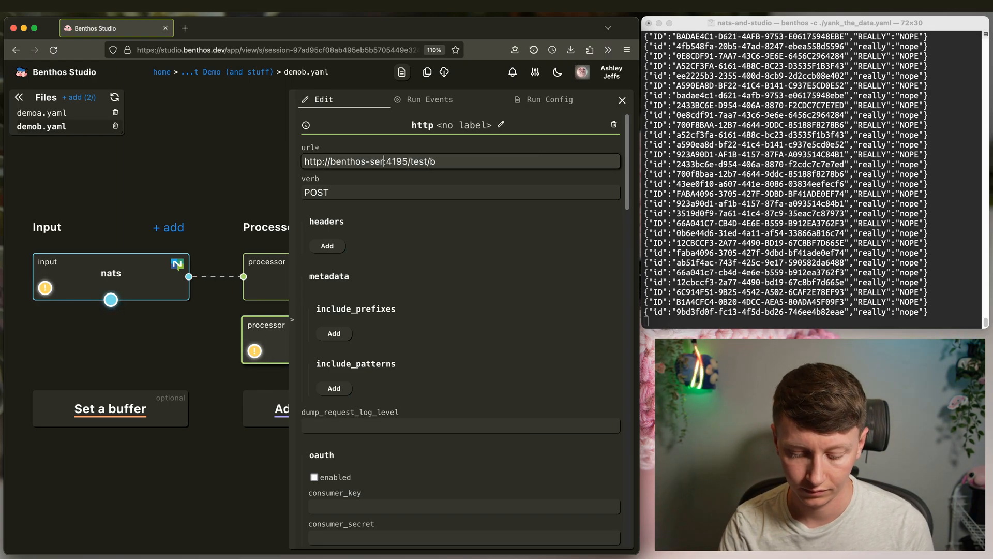
key(Escape)
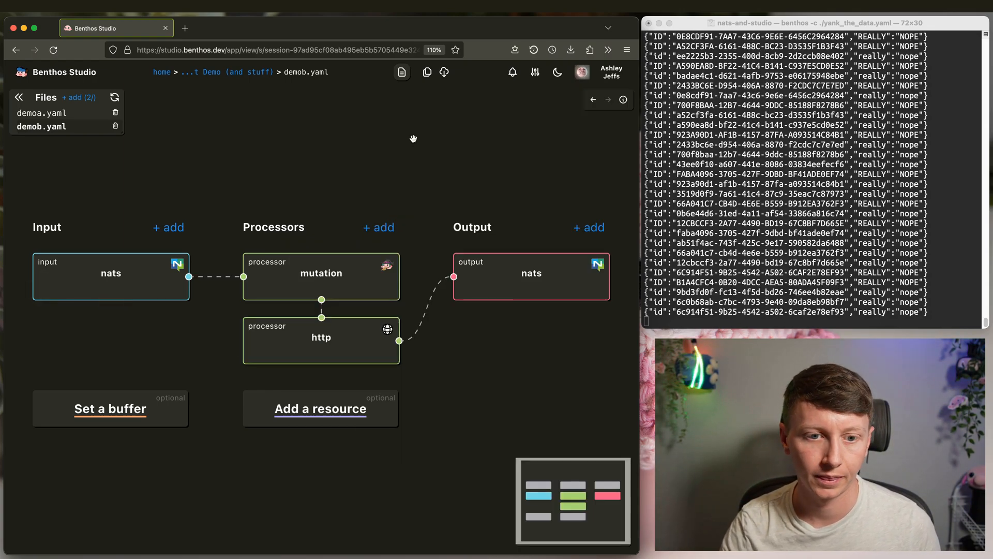
click(231, 73)
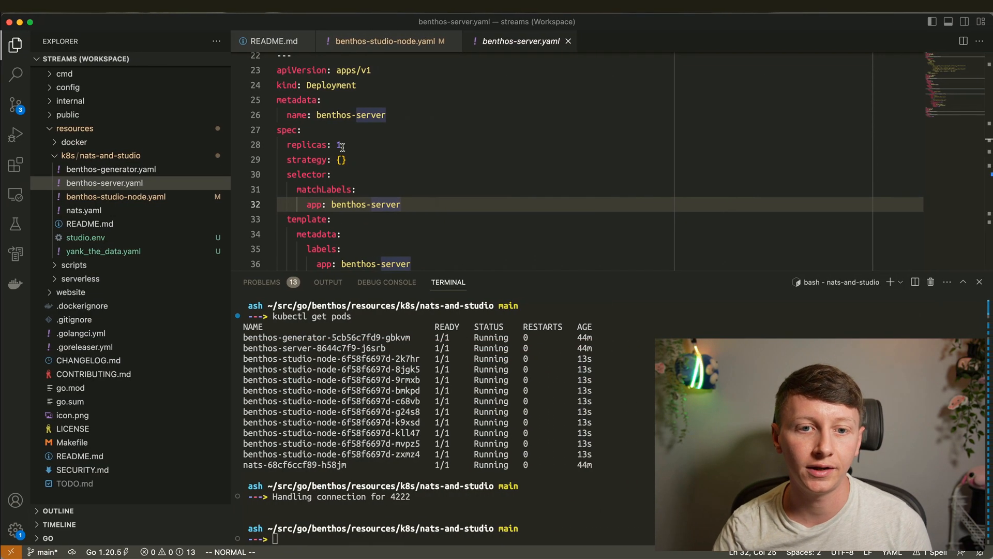
- Change the replicas value in benthos-studio-node.yaml from 10 to 20
click(115, 196)
click(344, 135)
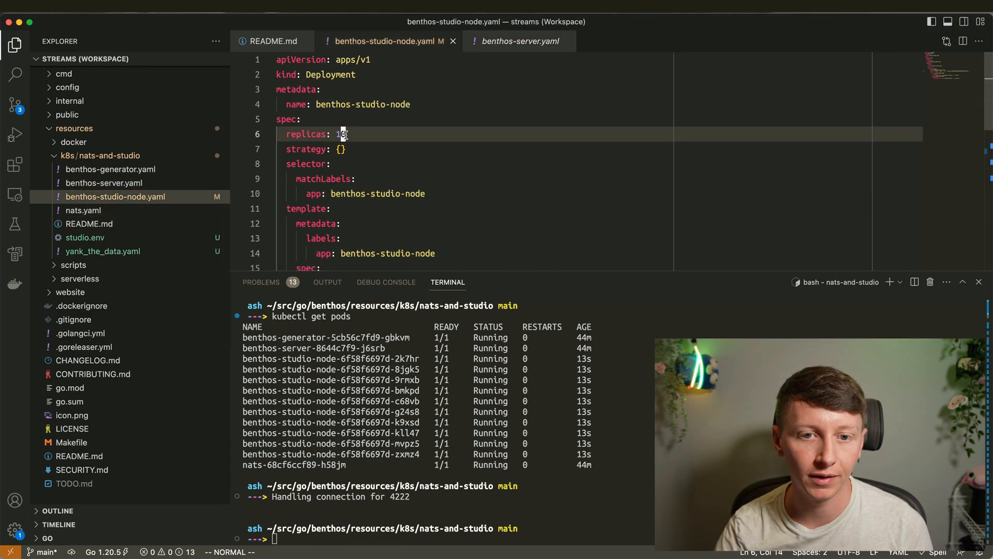
key(r)
key(2)
click(400, 168)
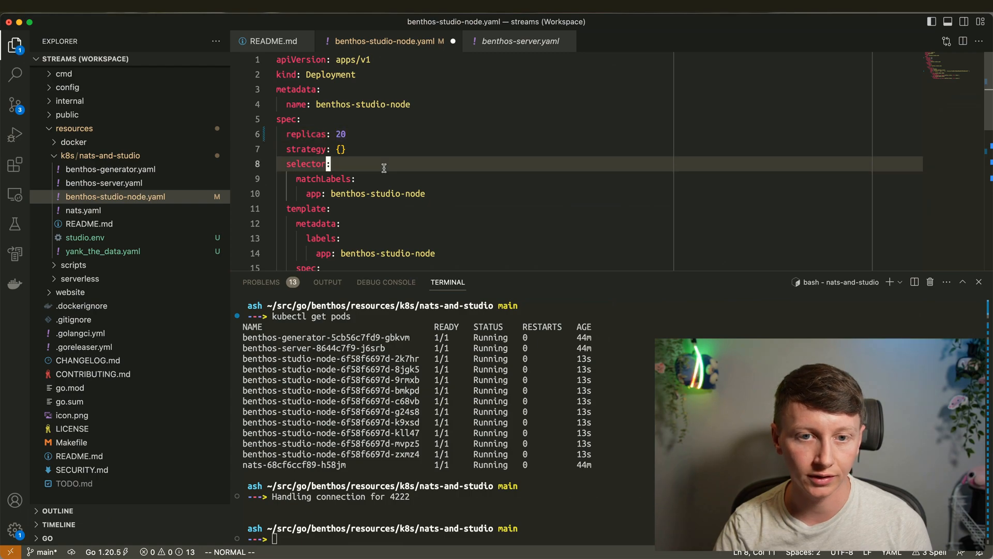
click(343, 135)
- Apply benthos-studio-node.yaml with kubectl and rerun kubectl get pods to watch the new pods start
click(487, 390)
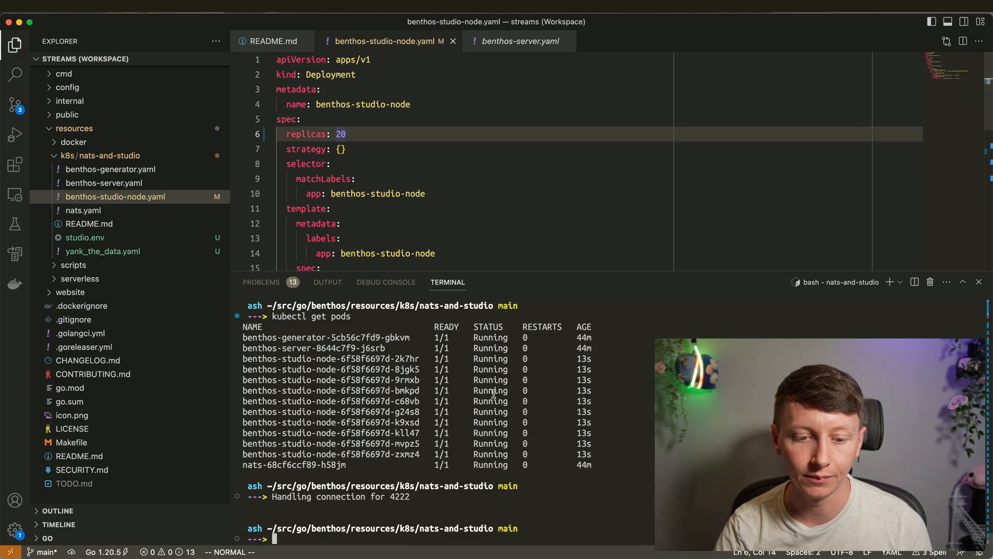
text(l)
text(ubectl apply -f)
text( ./benthos-studio-node.yaml)
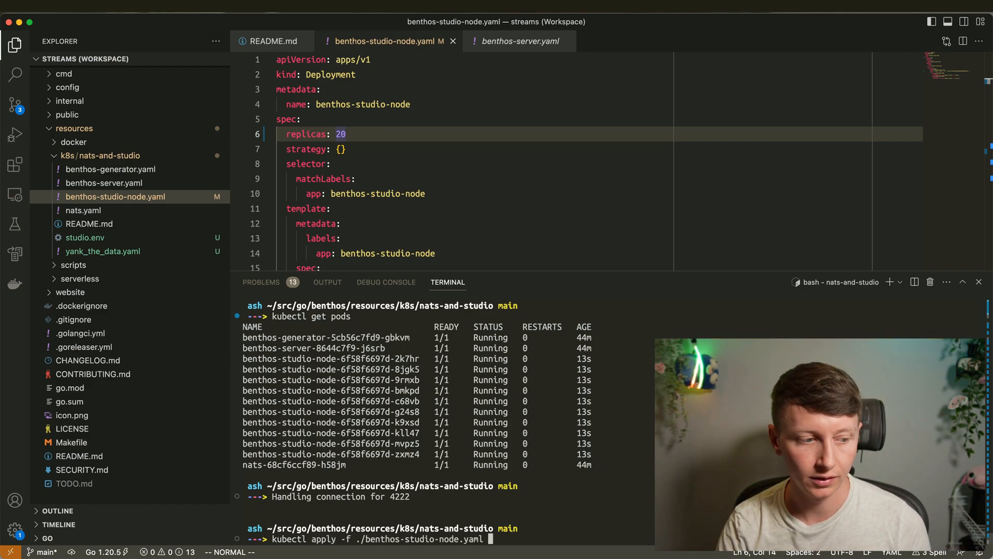
key(Return)
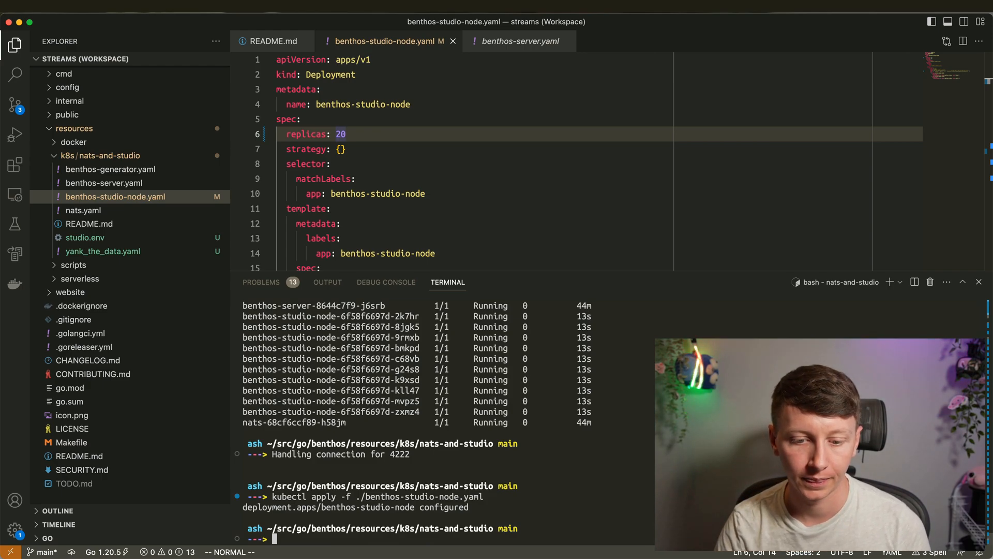
text(kubectl get pods)
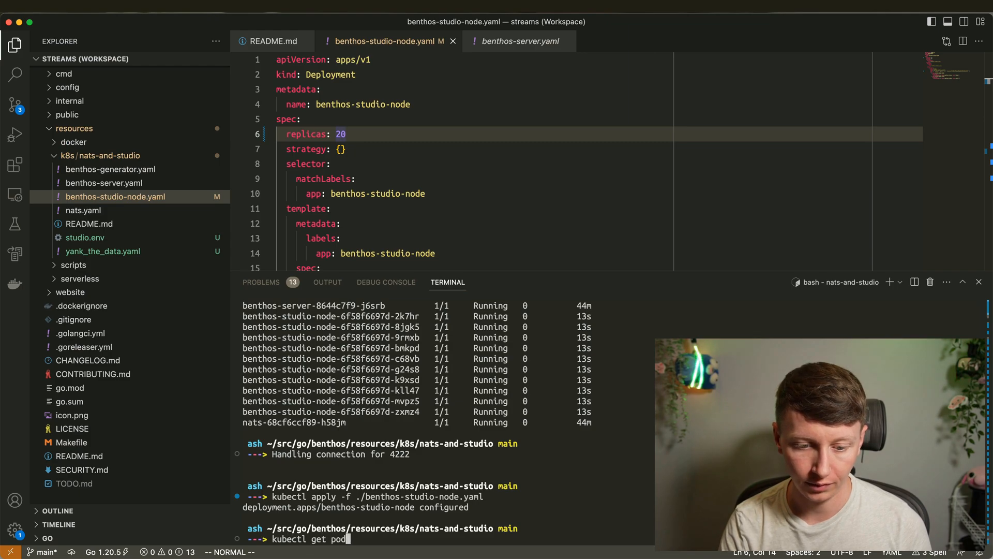
key(Return)
scroll(492, 406, up, 3)
scroll(517, 414, down, 3)
key(Up)
key(Return)
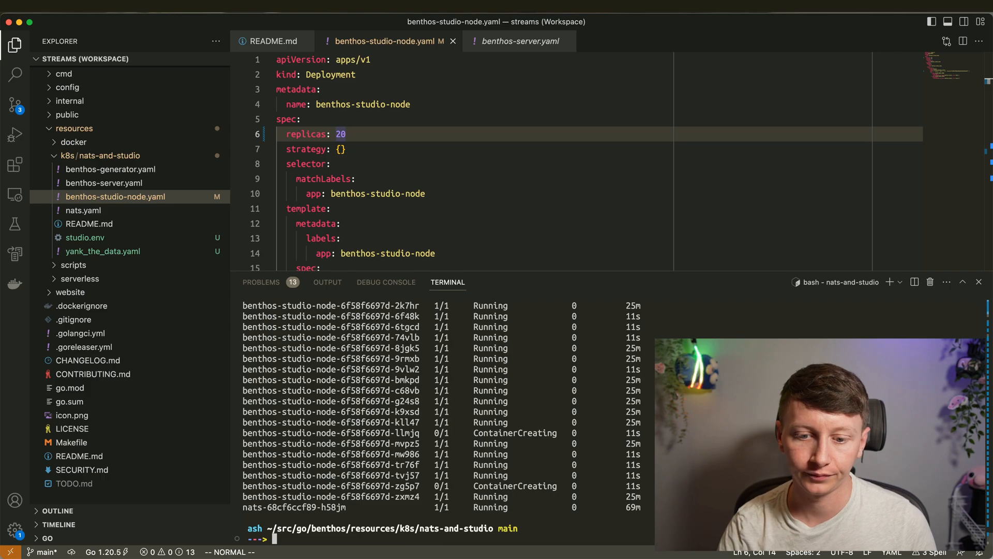
key(Up)
key(Return)
key(Up)
key(Return)
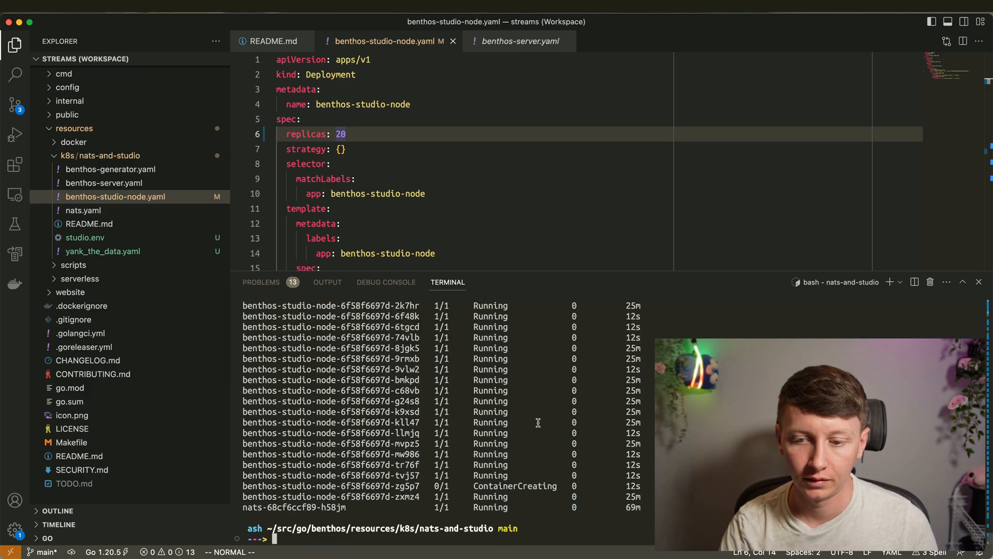
key(ctrl+Left)
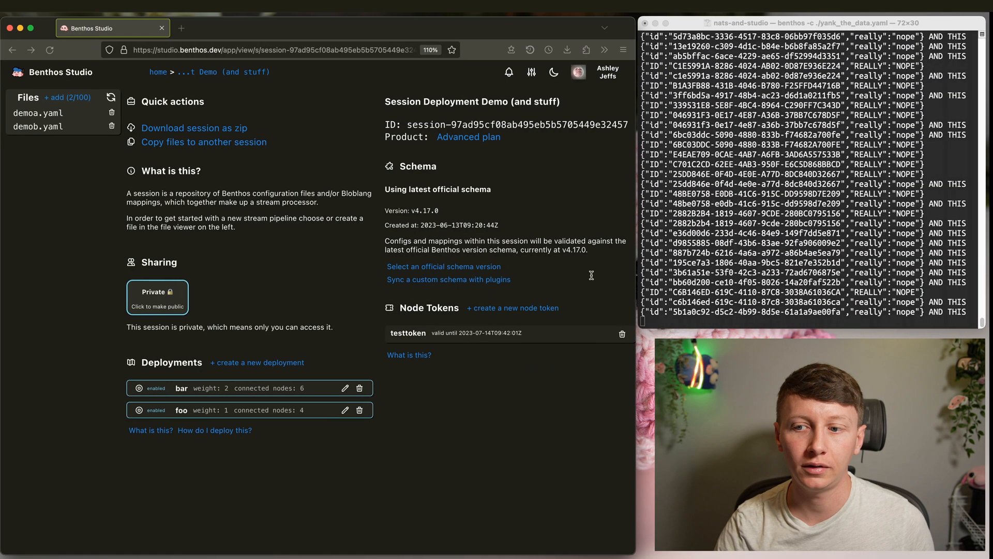
- Reload the session page to confirm 14 connected nodes for bar and 6 for foo
key(super+r)
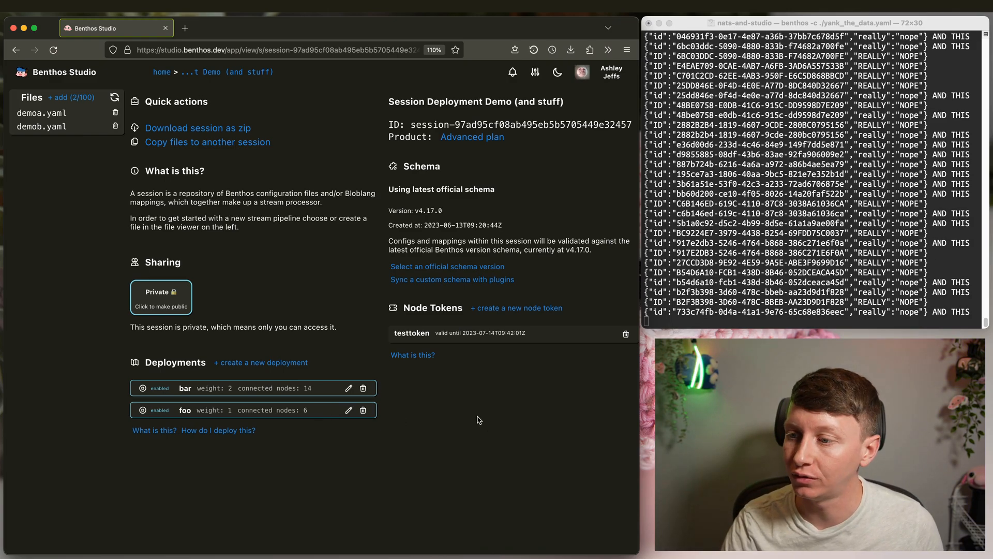
click(801, 232)
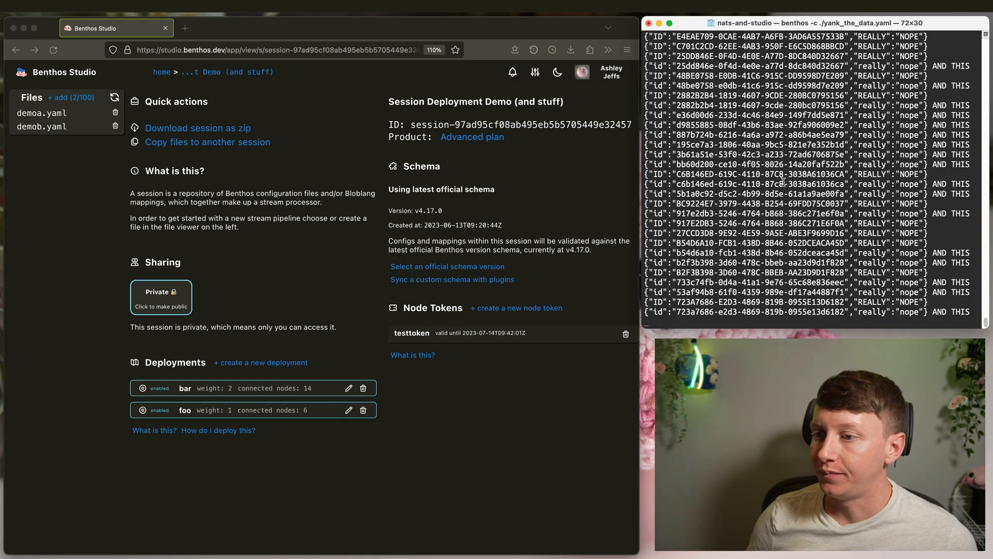